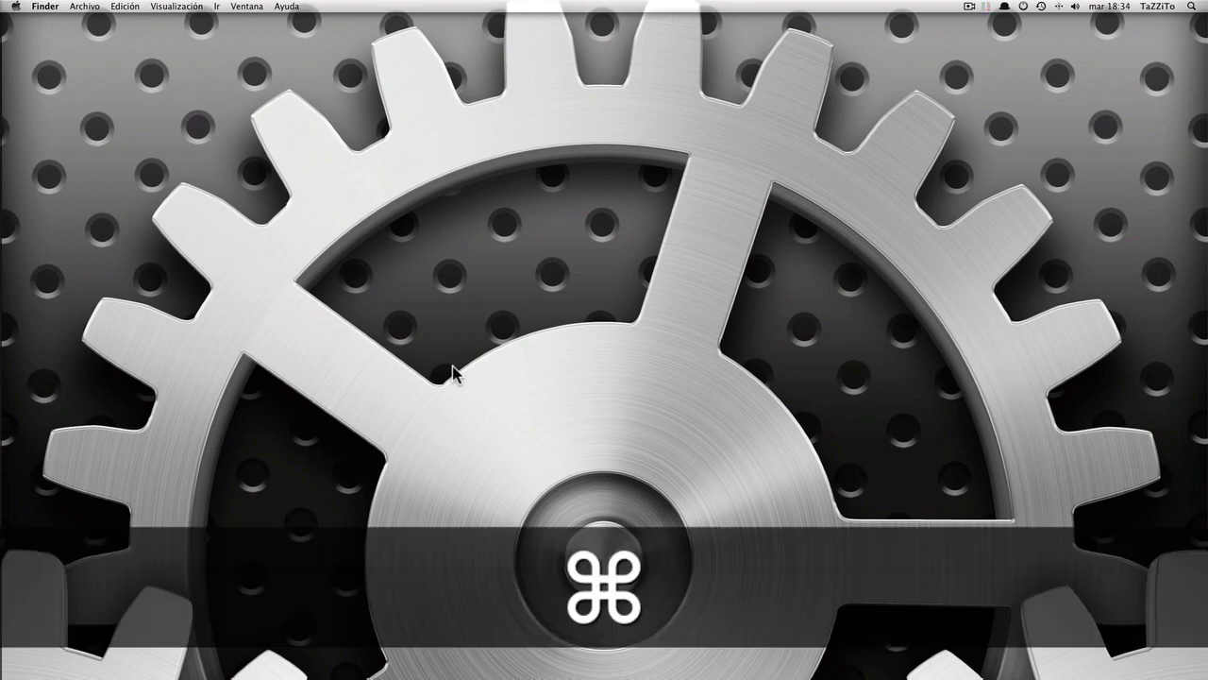
Switch from Finder to Final Cut Pro showing the Delicious Peace_CUTS project.
{"action": "key", "text": "super+Tab"}
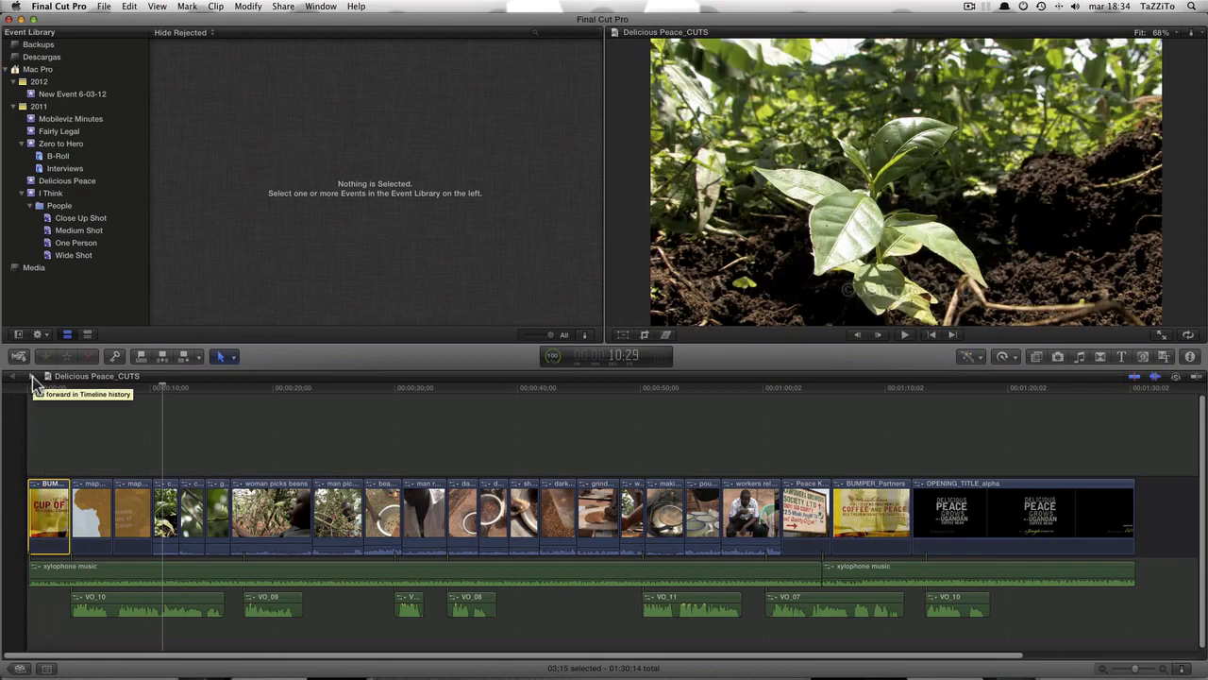
{"action": "left_click", "coordinate": [28, 377]}
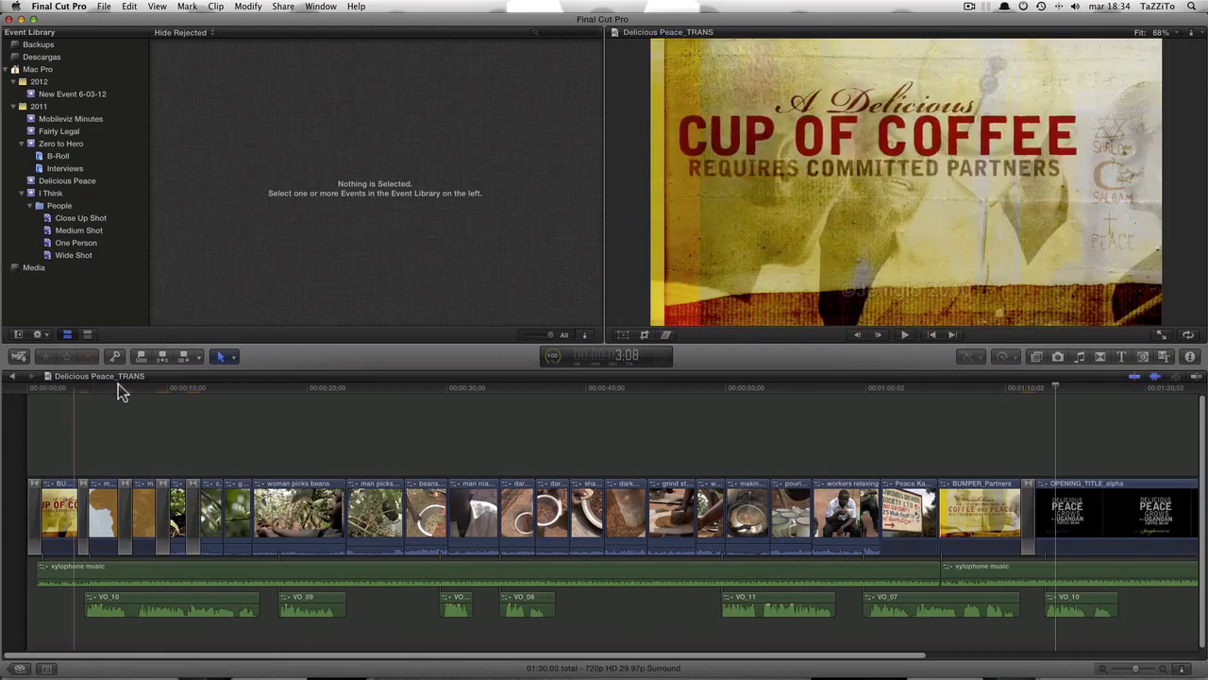
{"action": "left_click", "coordinate": [12, 377]}
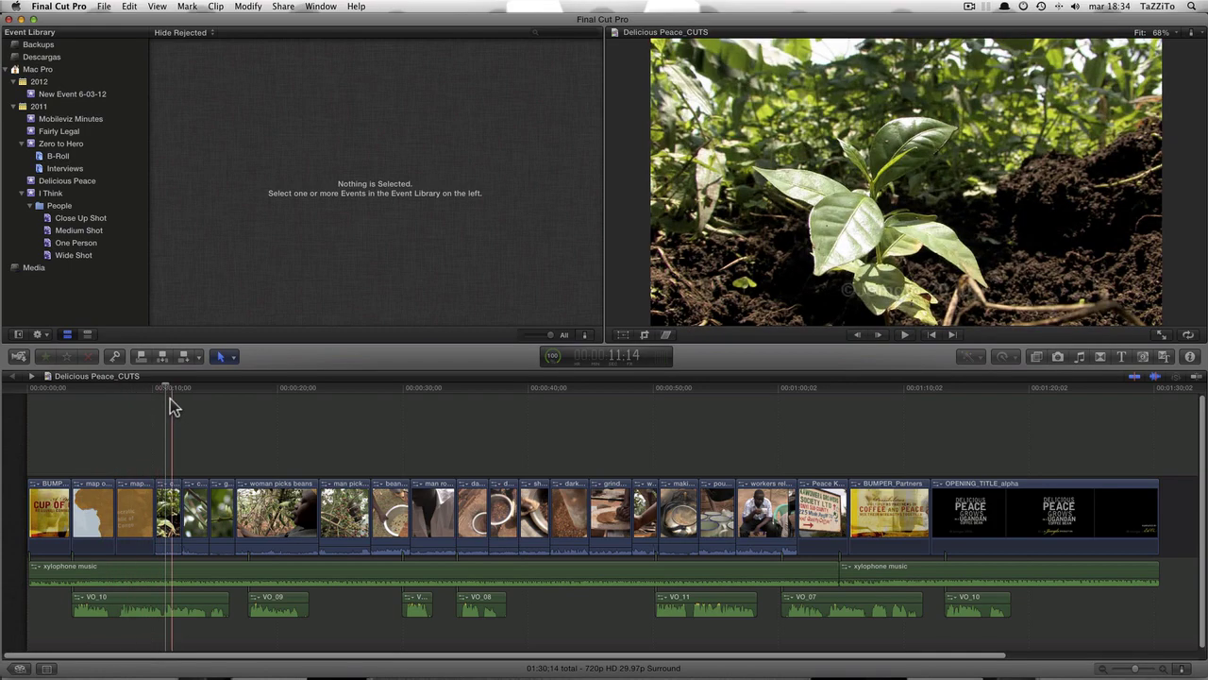
{"action": "key", "text": "space"}
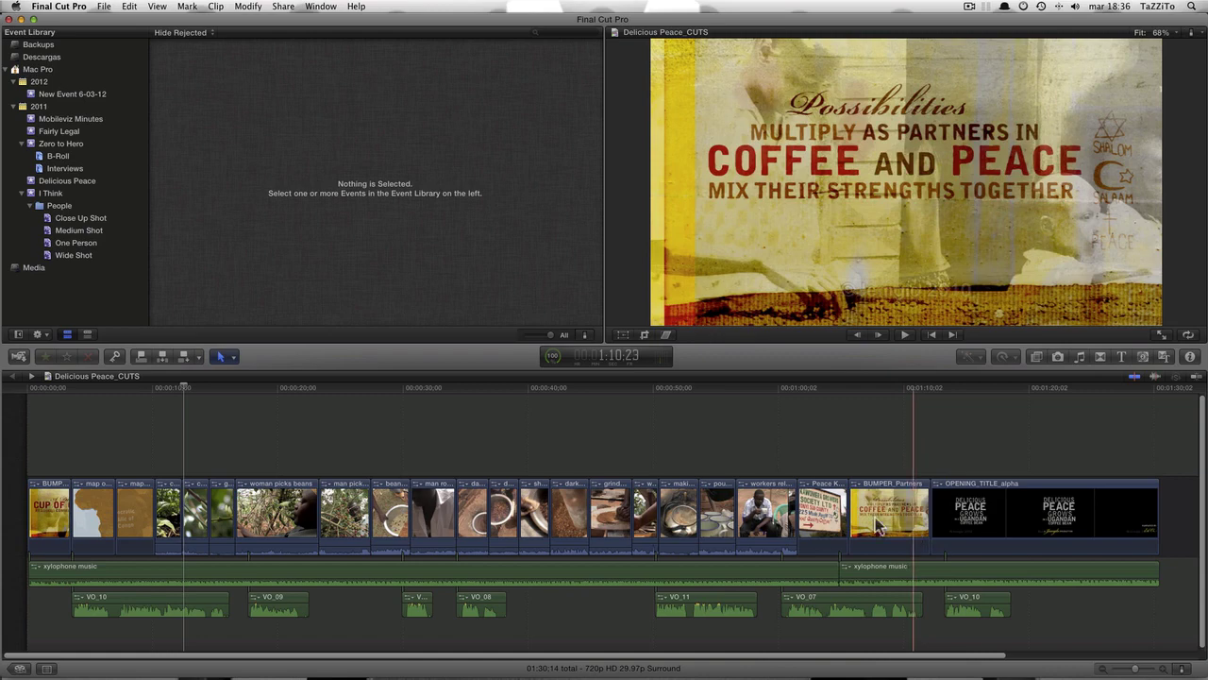
Open Delicious Peace_TRANS, play it through, then fit the whole project in the timeline.
{"action": "left_click", "coordinate": [30, 376]}
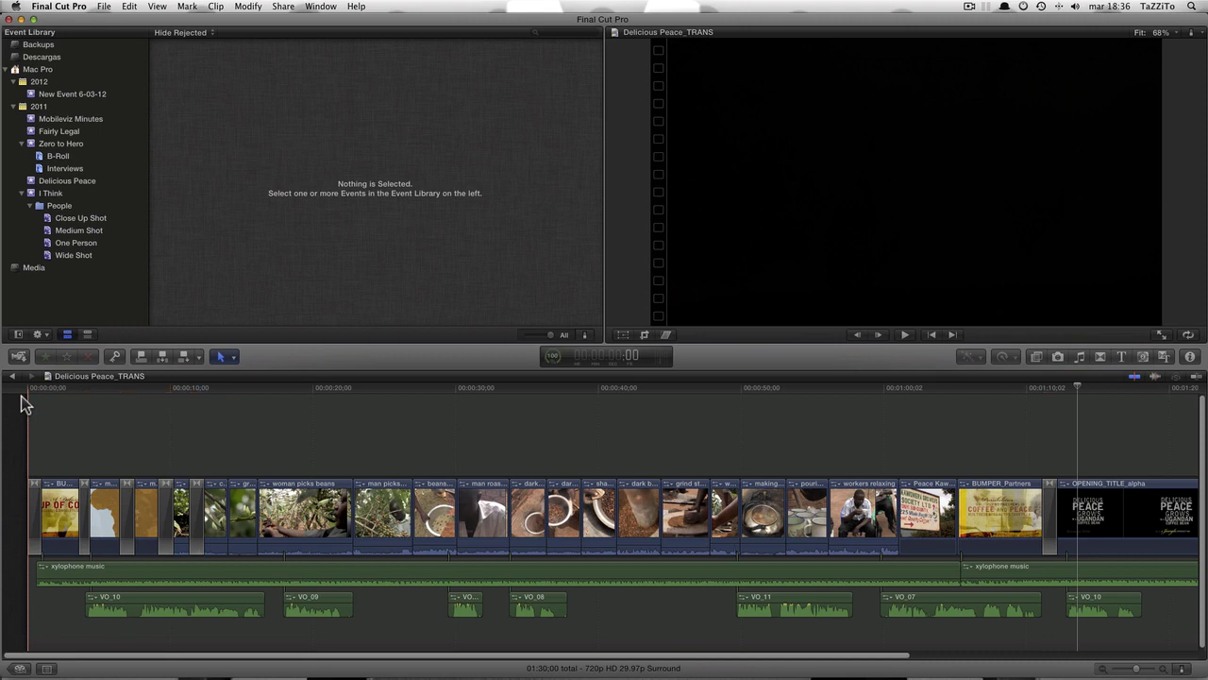
{"action": "key", "text": "space"}
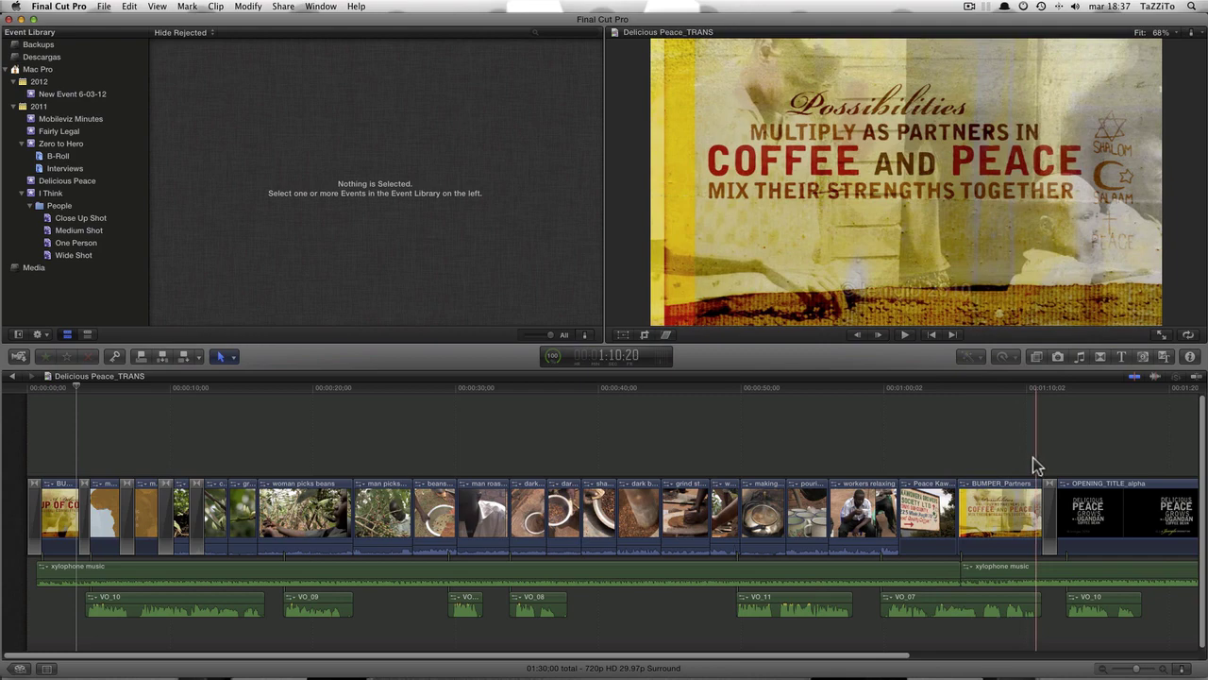
{"action": "key", "text": "space"}
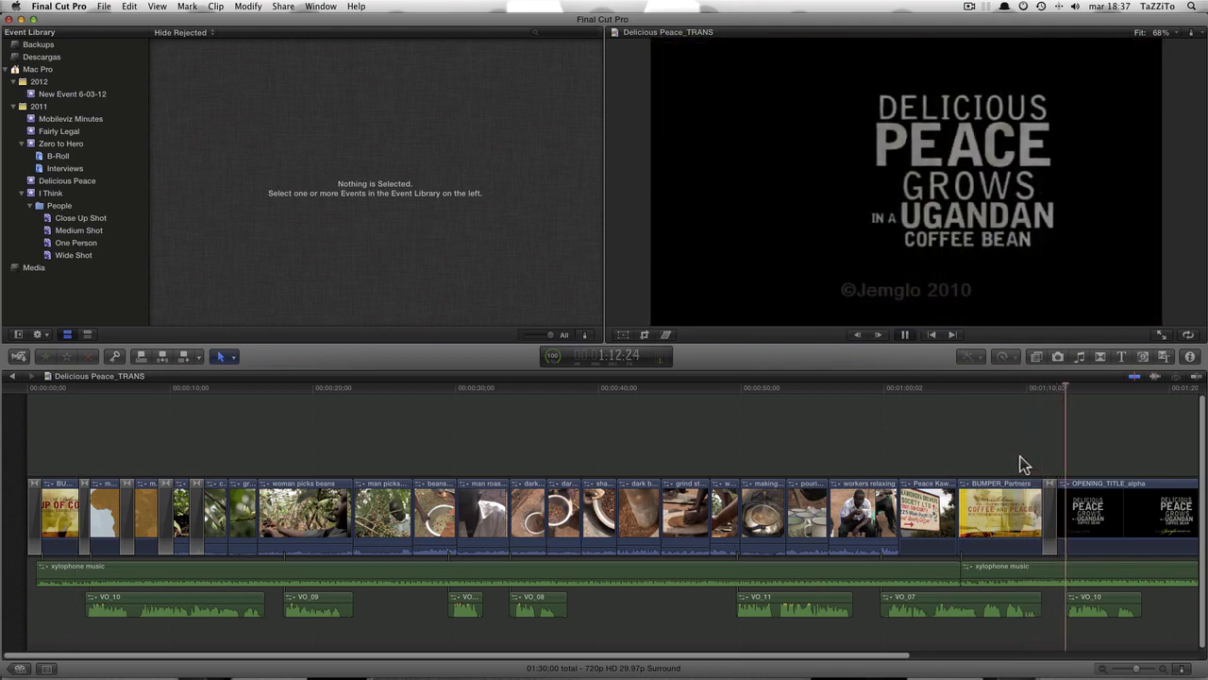
{"action": "key", "text": "space"}
{"action": "key", "text": "shift+z"}
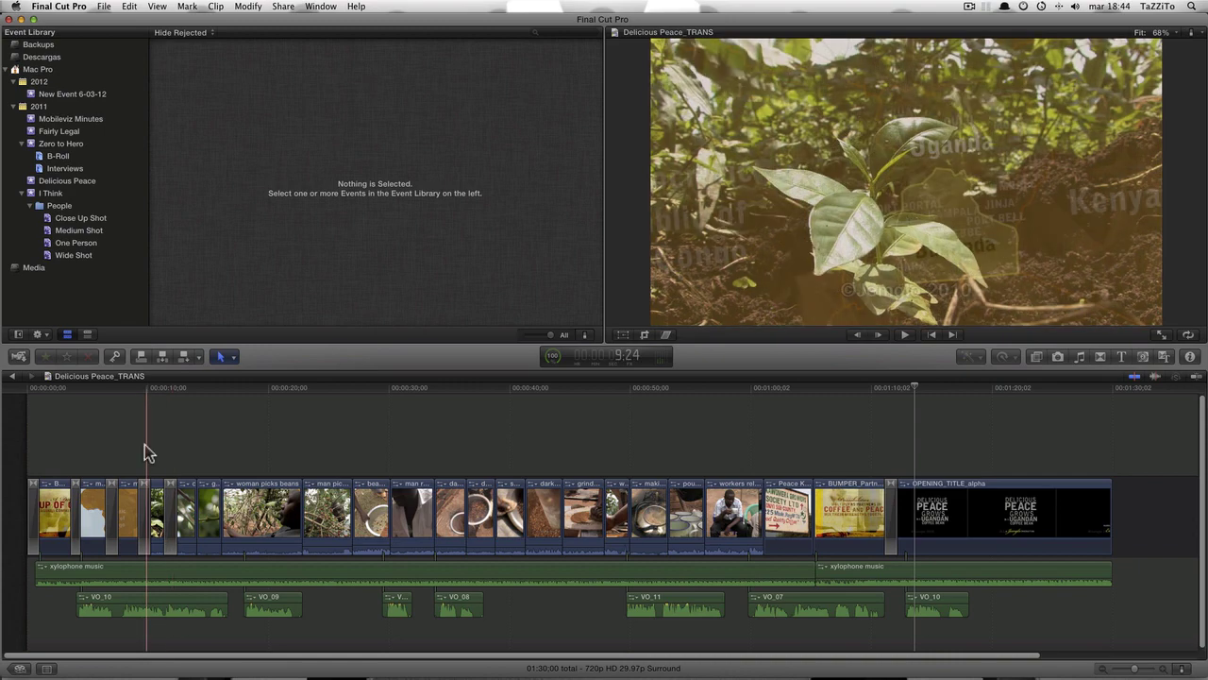
Duplicate Delicious Peace_CUTS as project only, then reopen the original CUTS project in the timeline.
{"action": "left_click", "coordinate": [18, 668]}
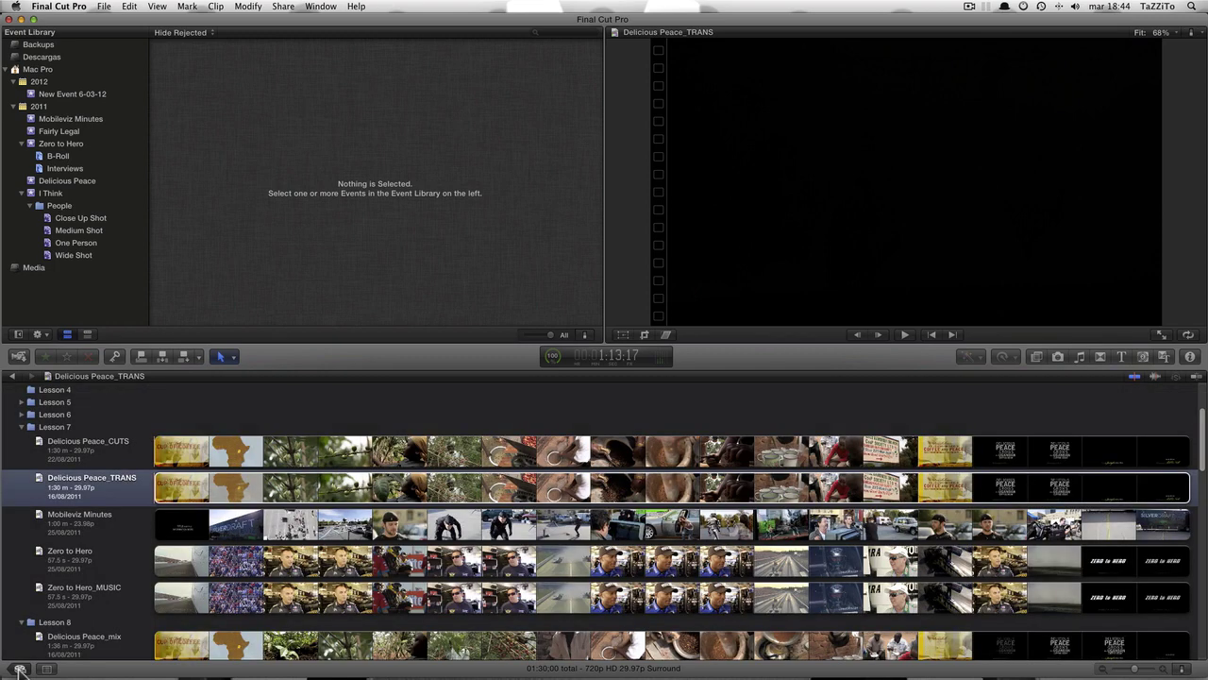
{"action": "left_click", "coordinate": [88, 459]}
{"action": "key", "text": "super"}
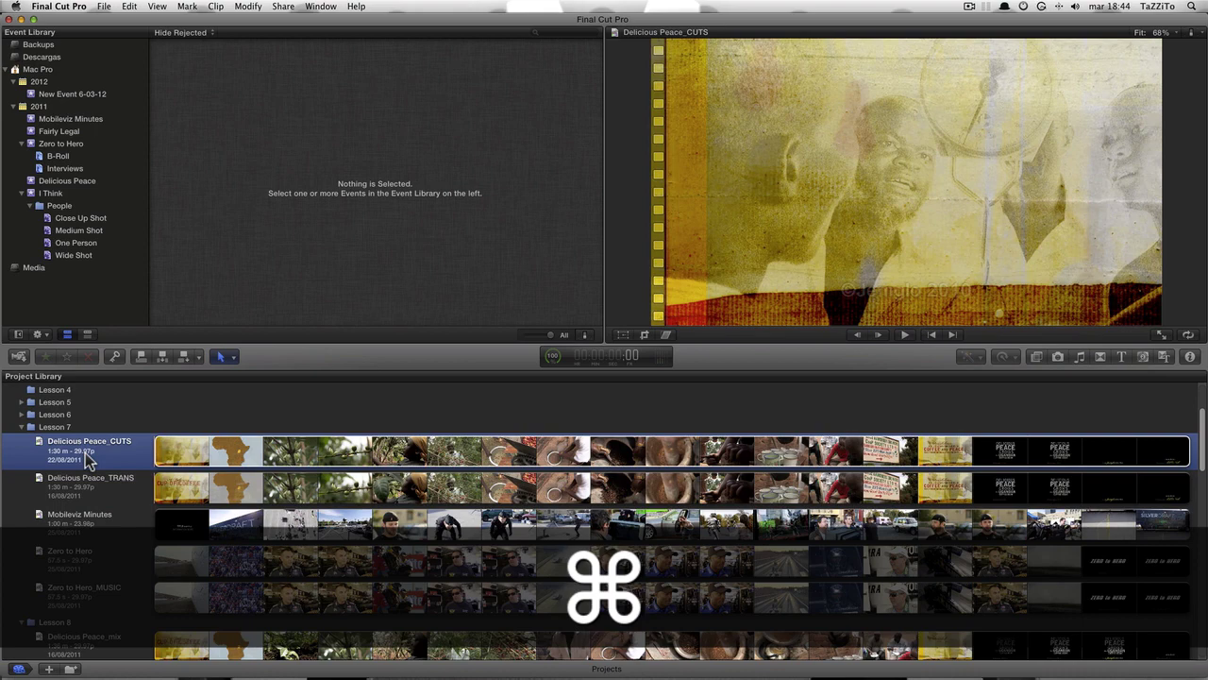
{"action": "key", "text": "super+d"}
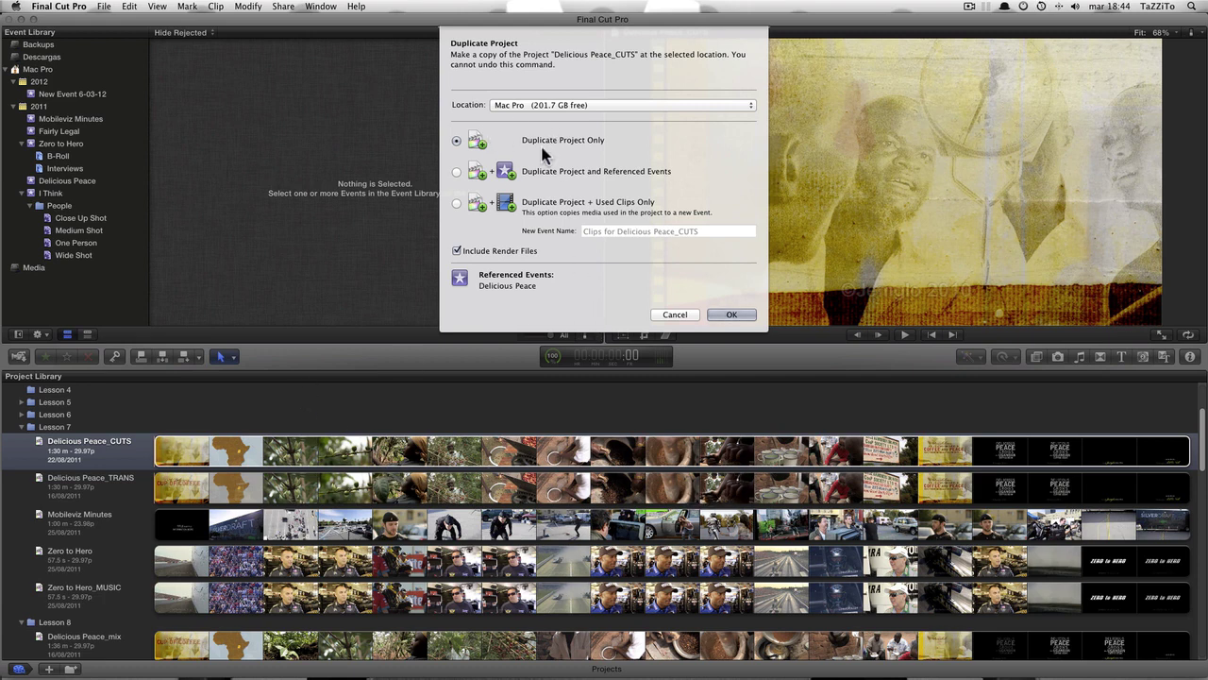
{"action": "left_click", "coordinate": [728, 316]}
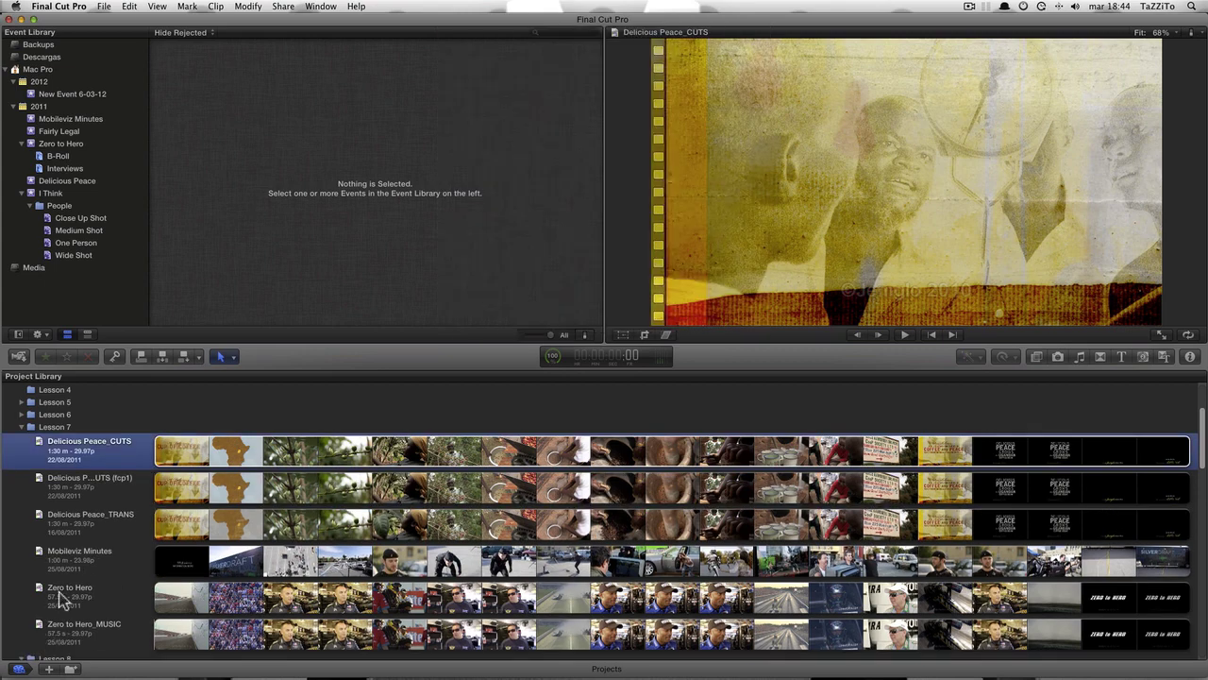
{"action": "left_click", "coordinate": [18, 669]}
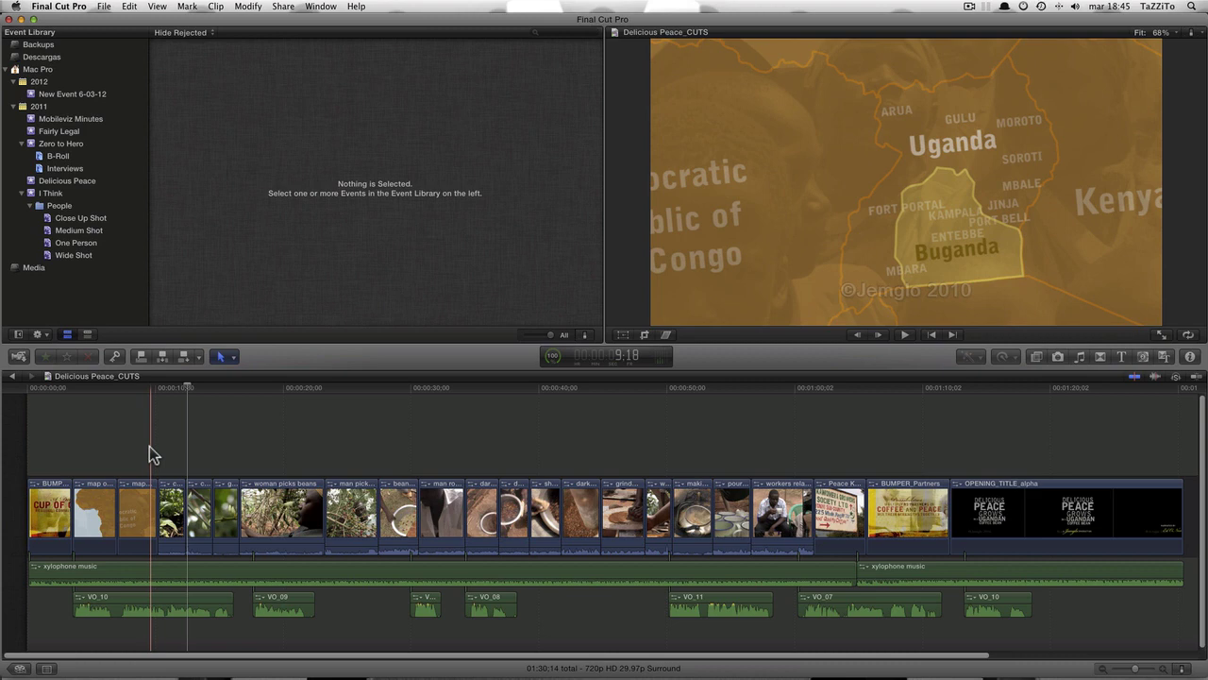
Park the playhead at the first cut after the bumper and find Add Cross Dissolve in the Edit menu.
{"action": "left_click", "coordinate": [75, 509]}
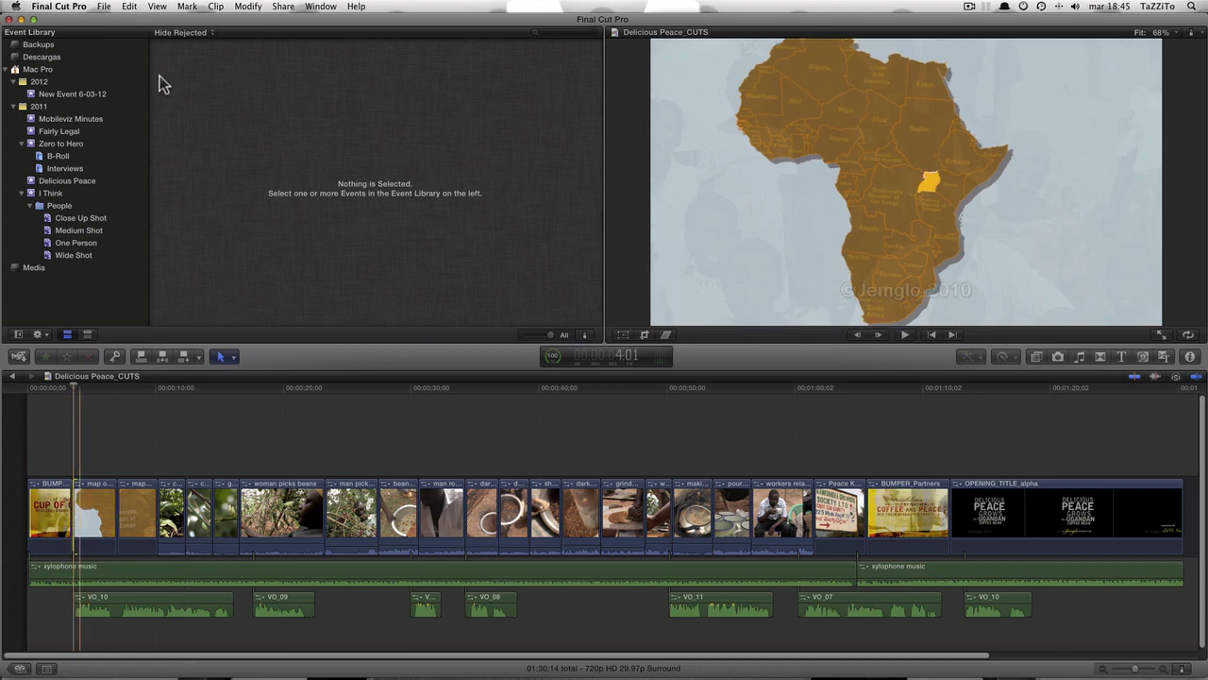
{"action": "left_click", "coordinate": [129, 7]}
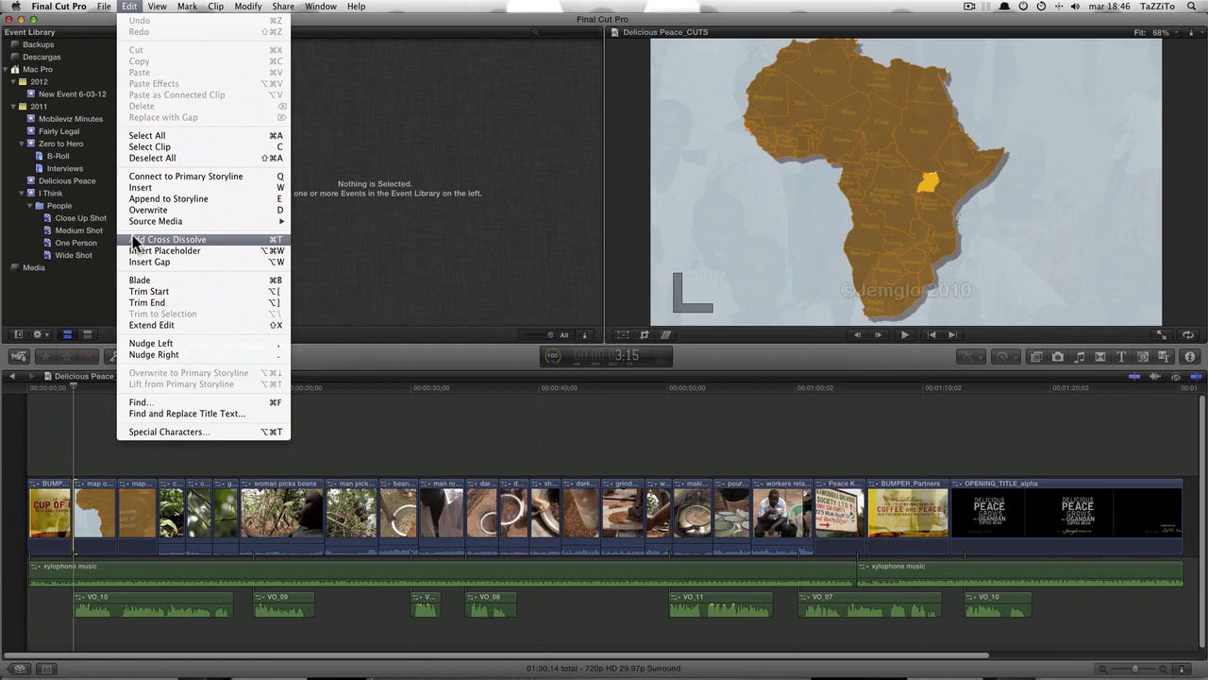
Add cross dissolves at the first cuts, including between the map clips, and play them back.
{"action": "left_click", "coordinate": [350, 351]}
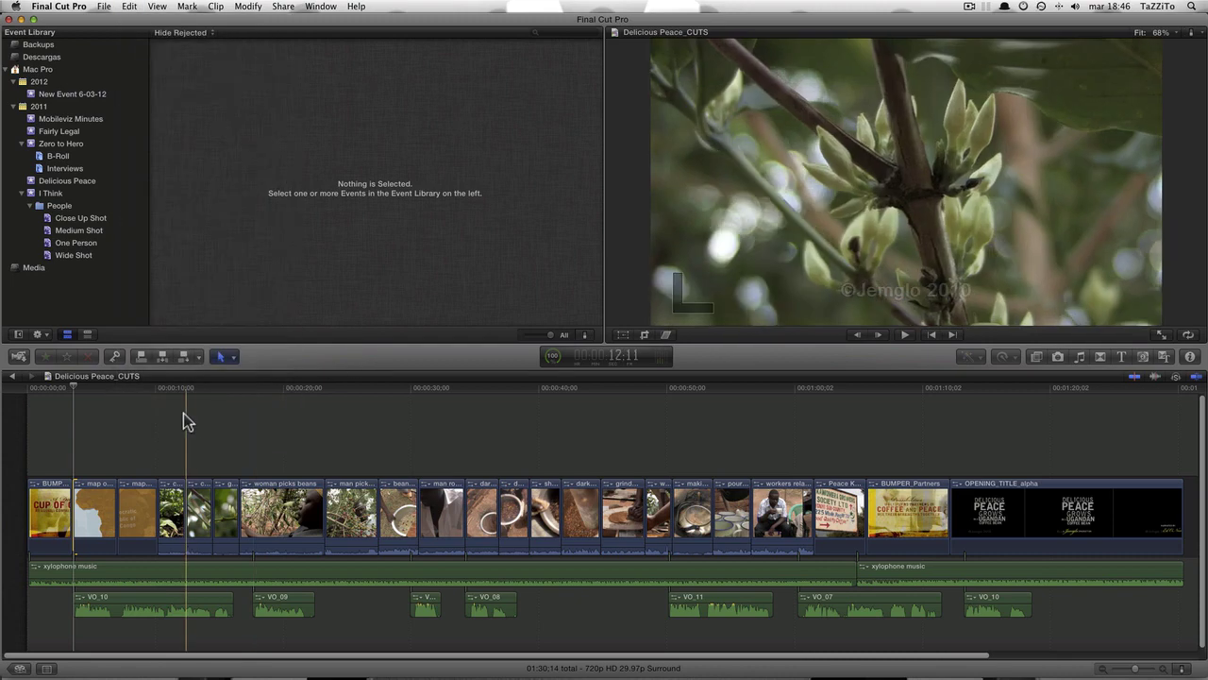
{"action": "key", "text": "super+t"}
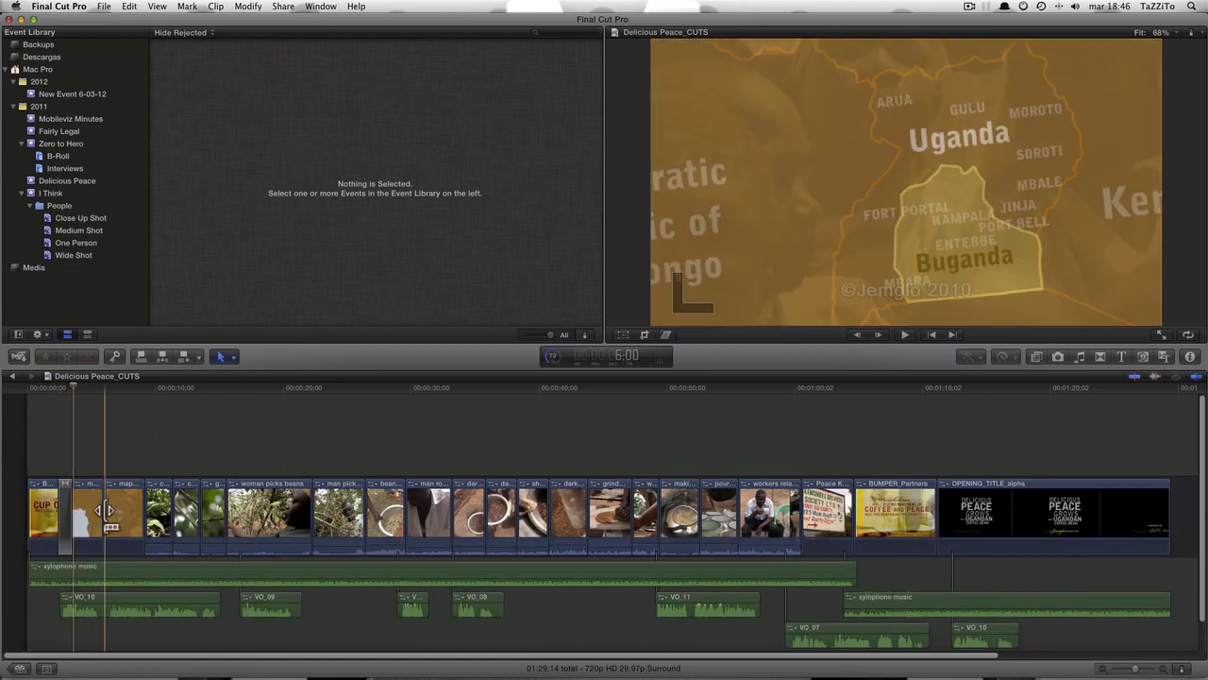
{"action": "key", "text": "super+t"}
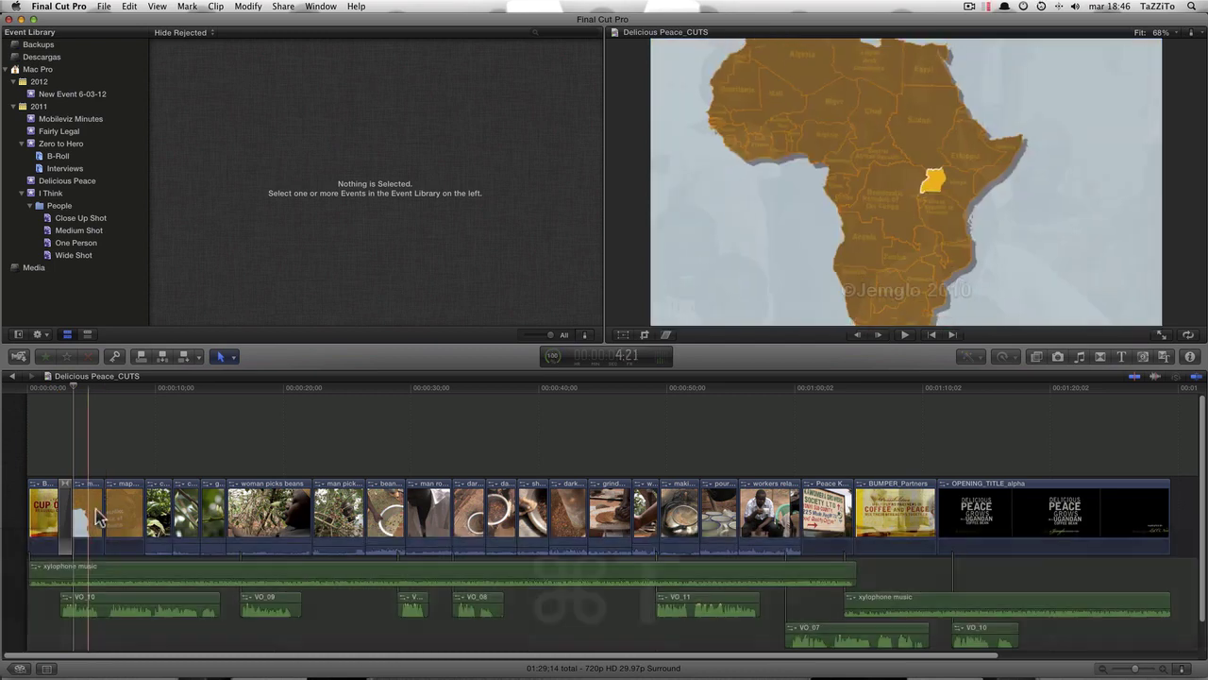
{"action": "left_click", "coordinate": [106, 389]}
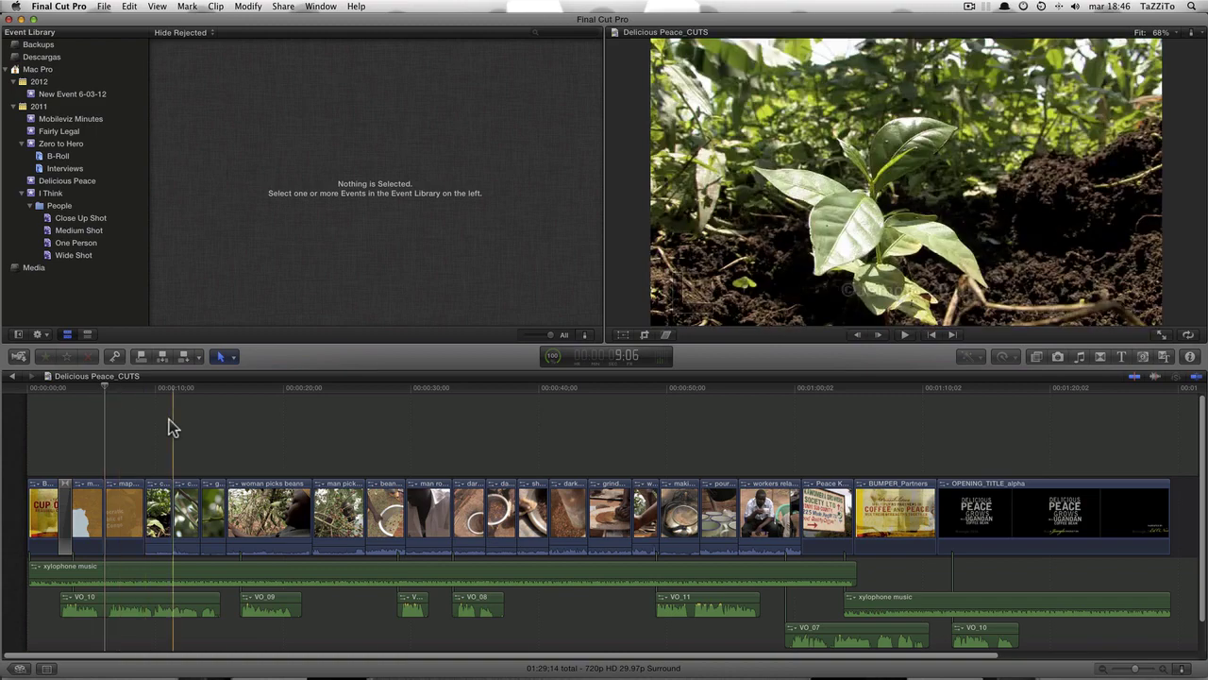
{"action": "key", "text": "super+t"}
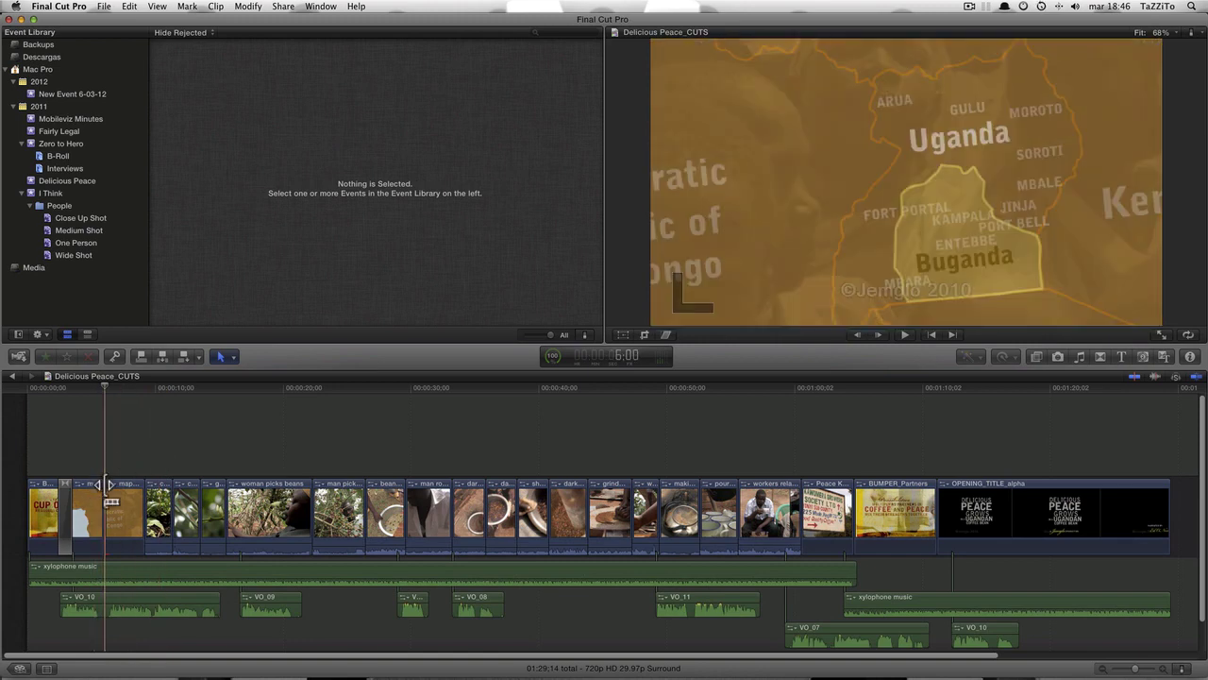
{"action": "key", "text": "ctrl+t"}
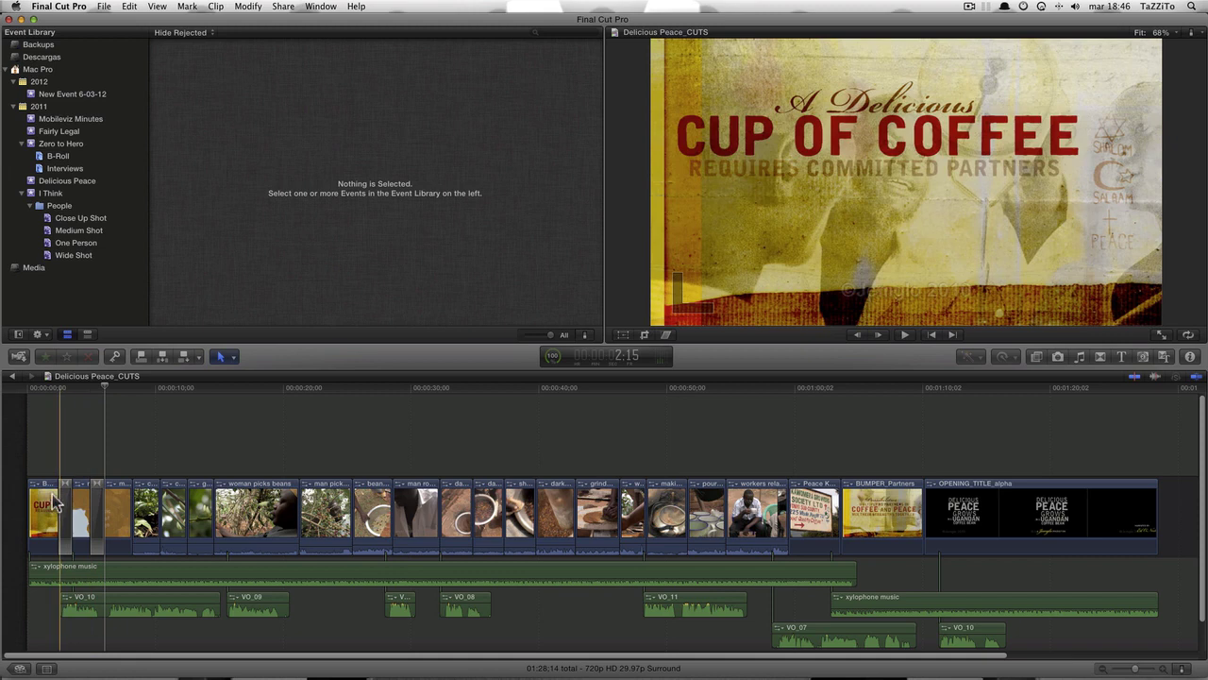
{"action": "key", "text": "space"}
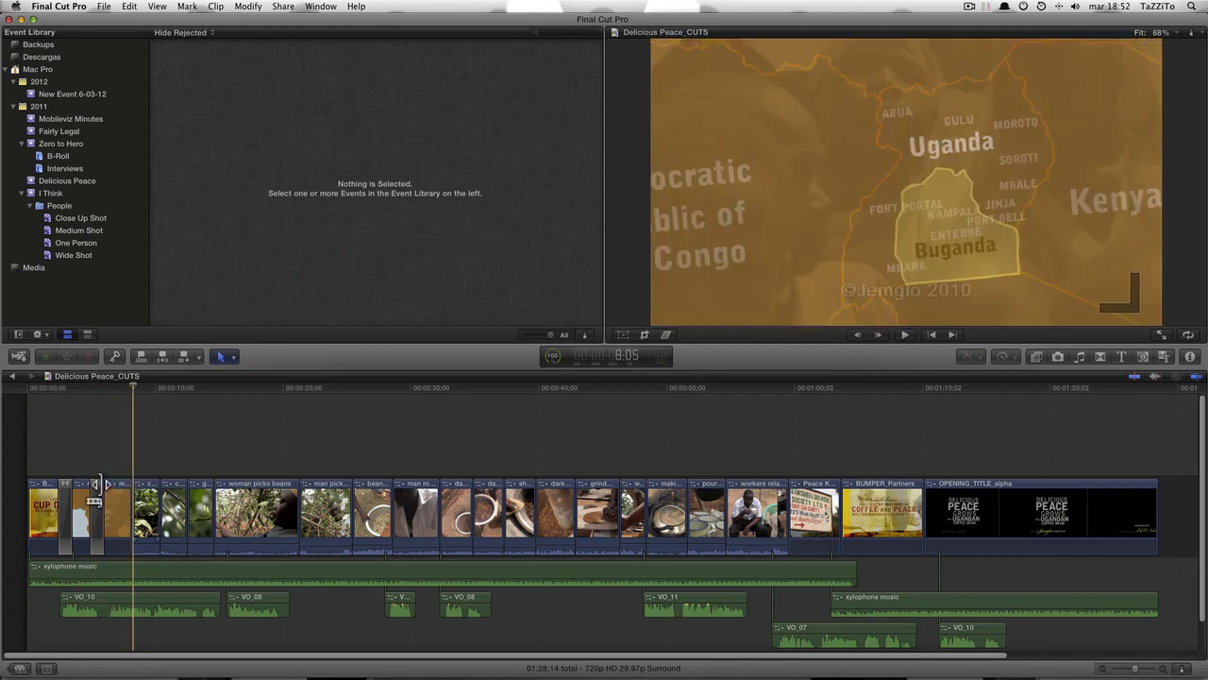
Undo both dissolves and add a single cross dissolve between the bumper and map clip.
{"action": "key", "text": "super+z"}
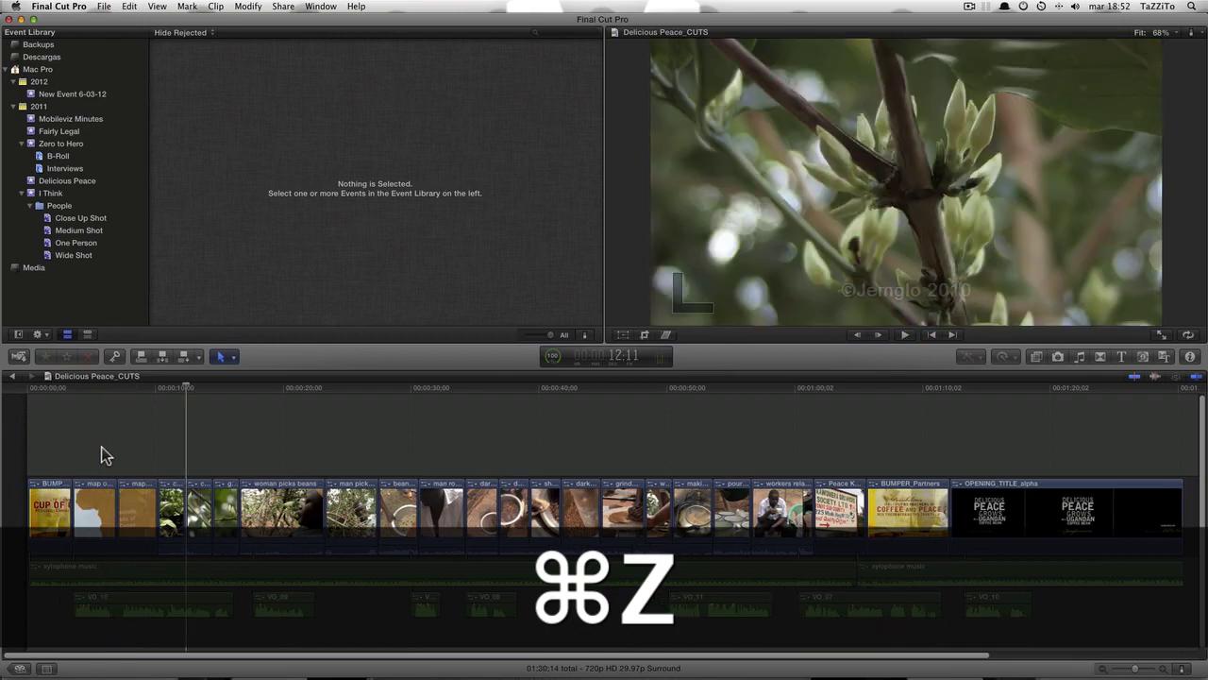
{"action": "key", "text": "super+z"}
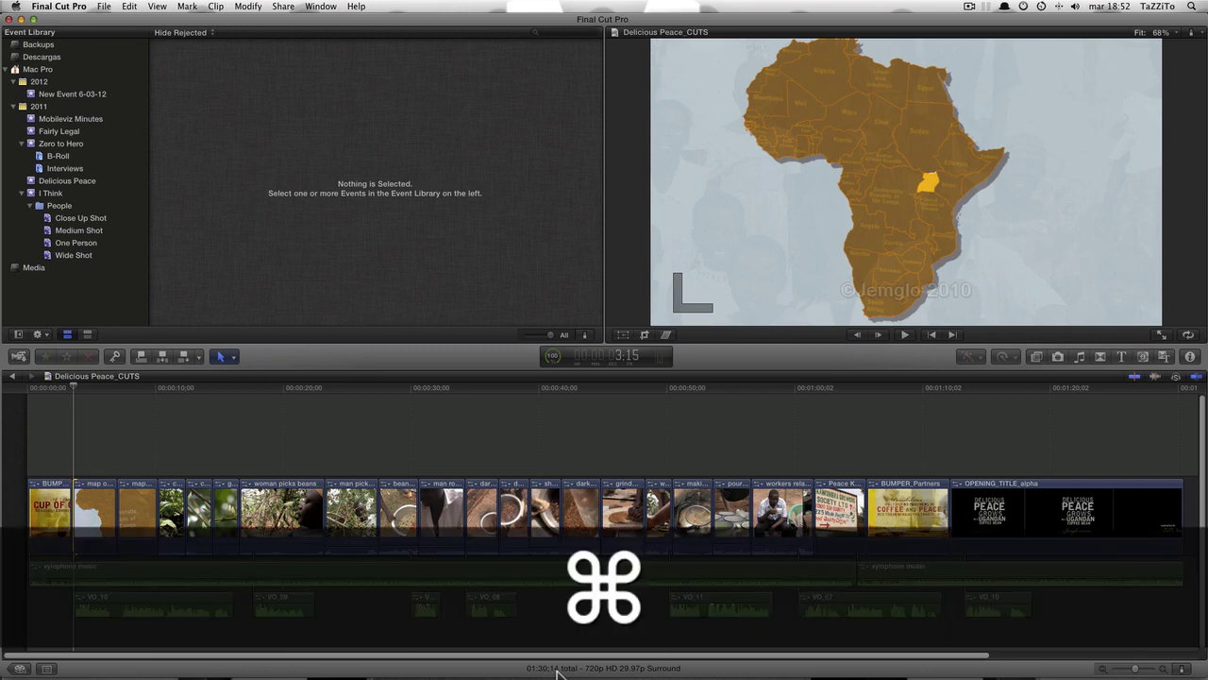
{"action": "key", "text": "super+t"}
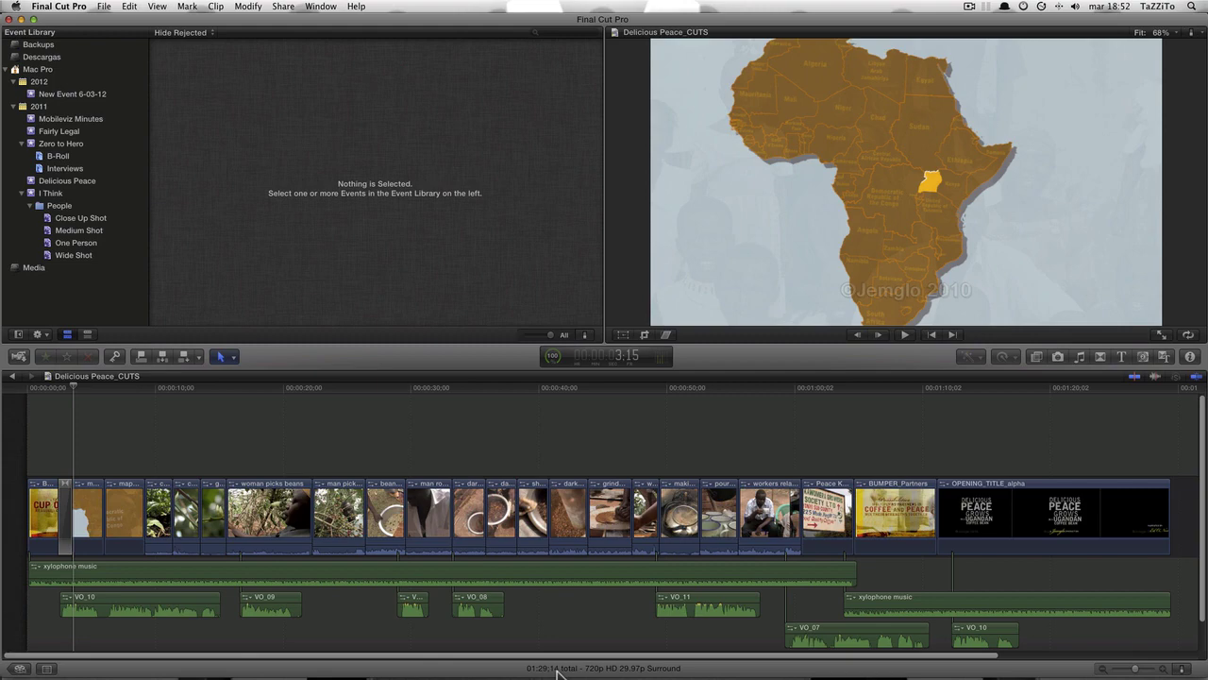
Add a cross dissolve between the two map clips and drag the woman picks beans clip left.
{"action": "left_click", "coordinate": [103, 493]}
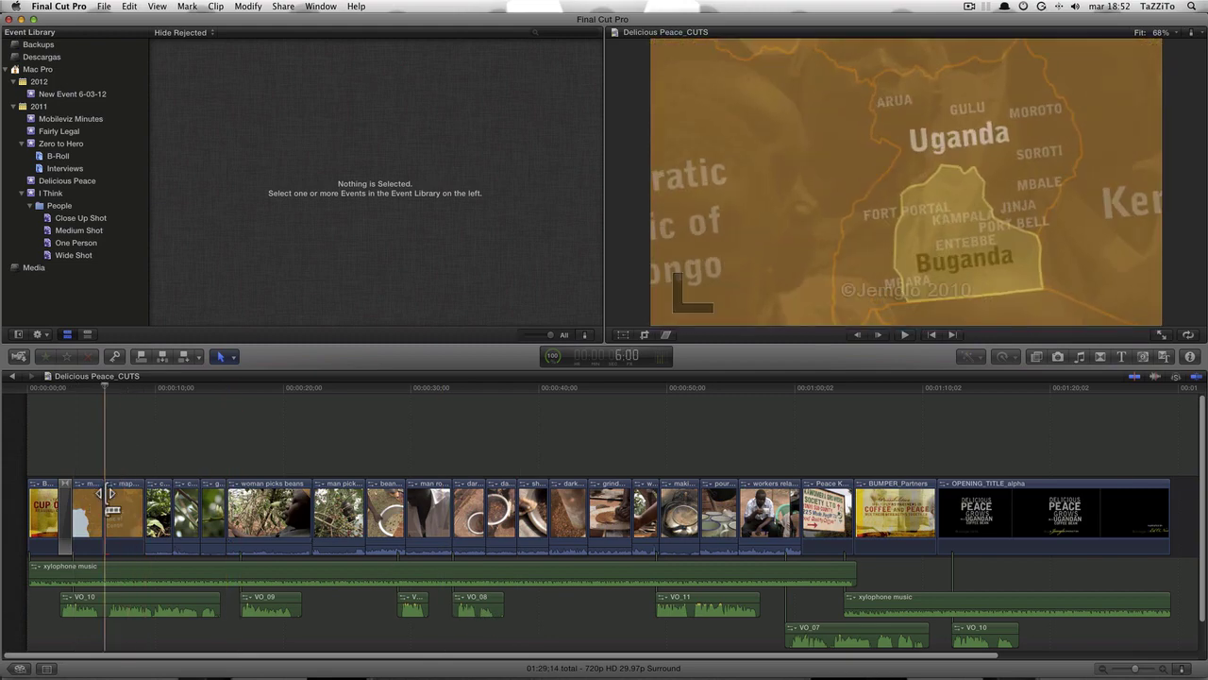
{"action": "key", "text": "super+t"}
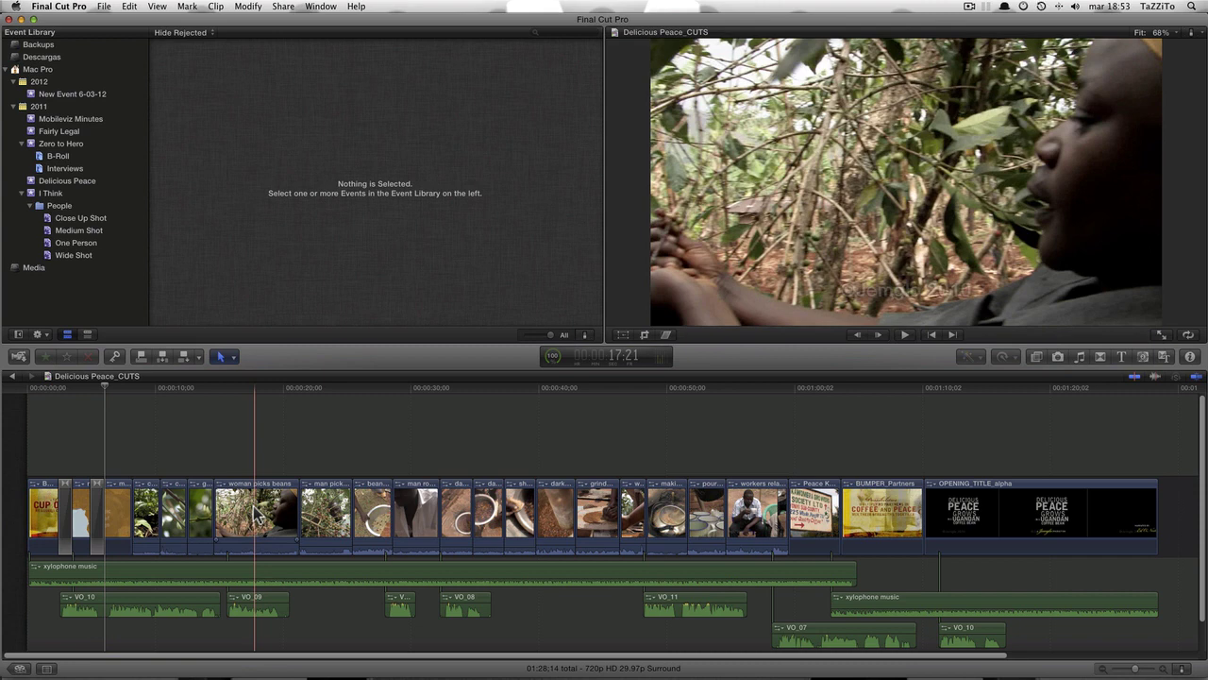
{"action": "left_click_drag", "start_coordinate": [253, 514], "coordinate": [245, 513]}
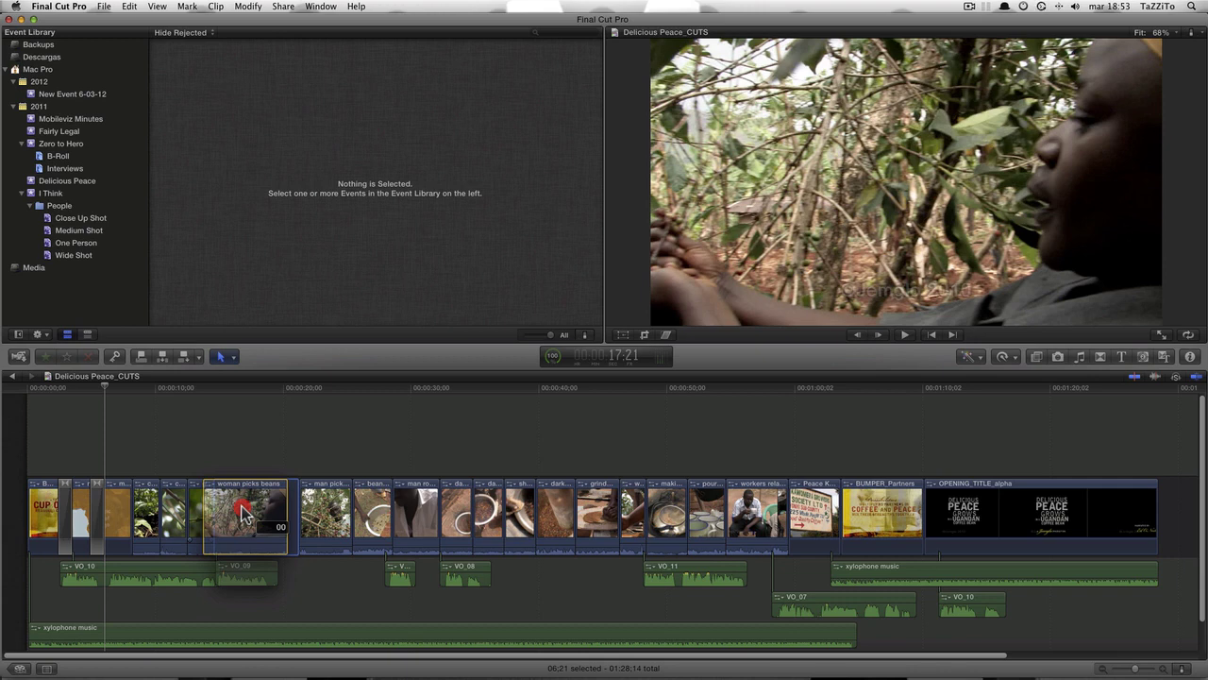
Drop the woman picks beans clip into the primary storyline above VO_09.
{"action": "left_click_drag", "start_coordinate": [241, 512], "coordinate": [244, 515]}
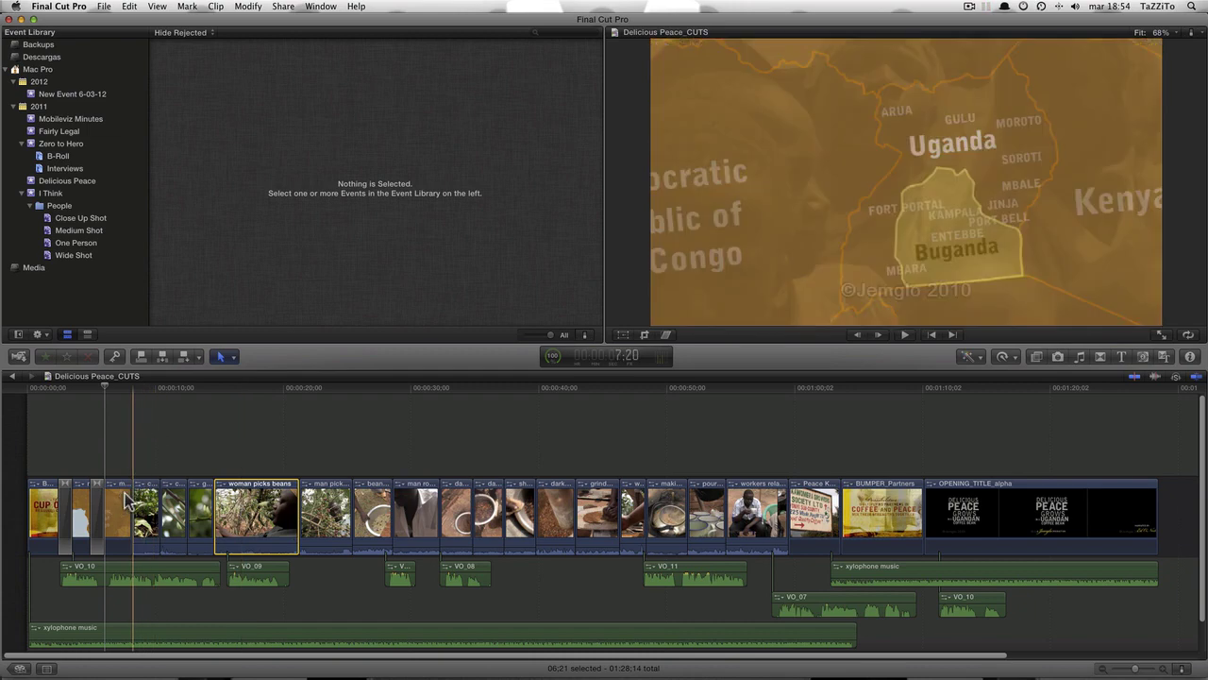
Add default transitions to the selected clips and view the idle Background Tasks window.
{"action": "key", "text": "super+t"}
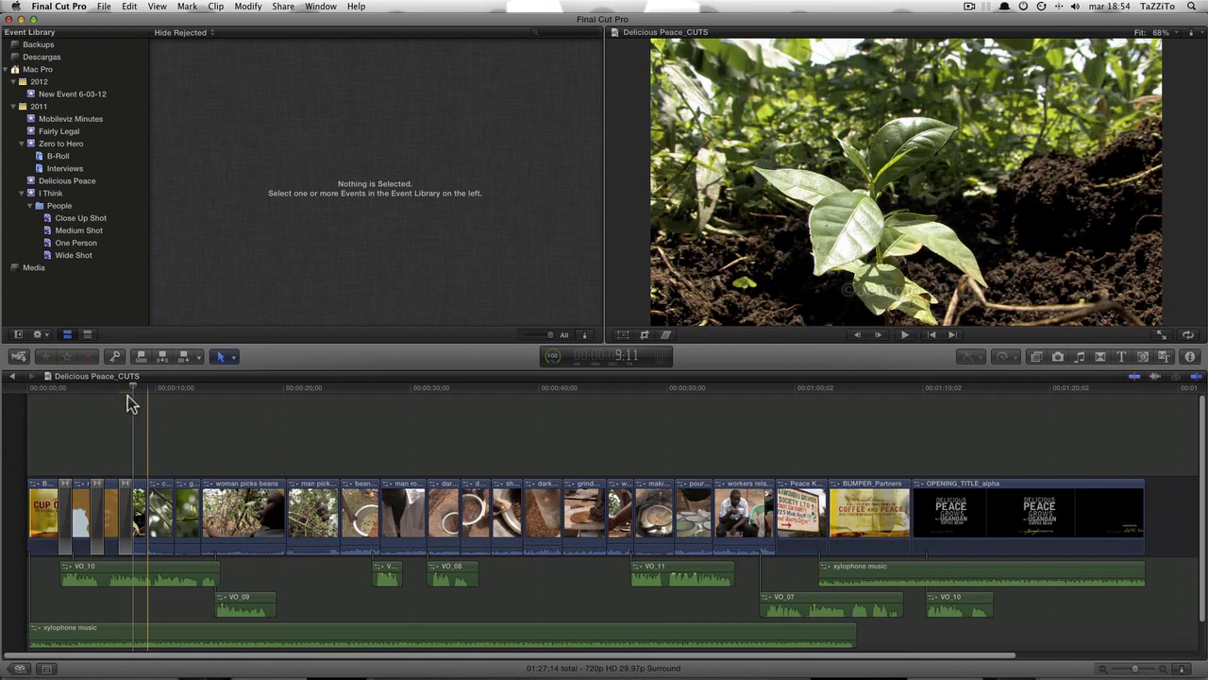
{"action": "left_click", "coordinate": [130, 395]}
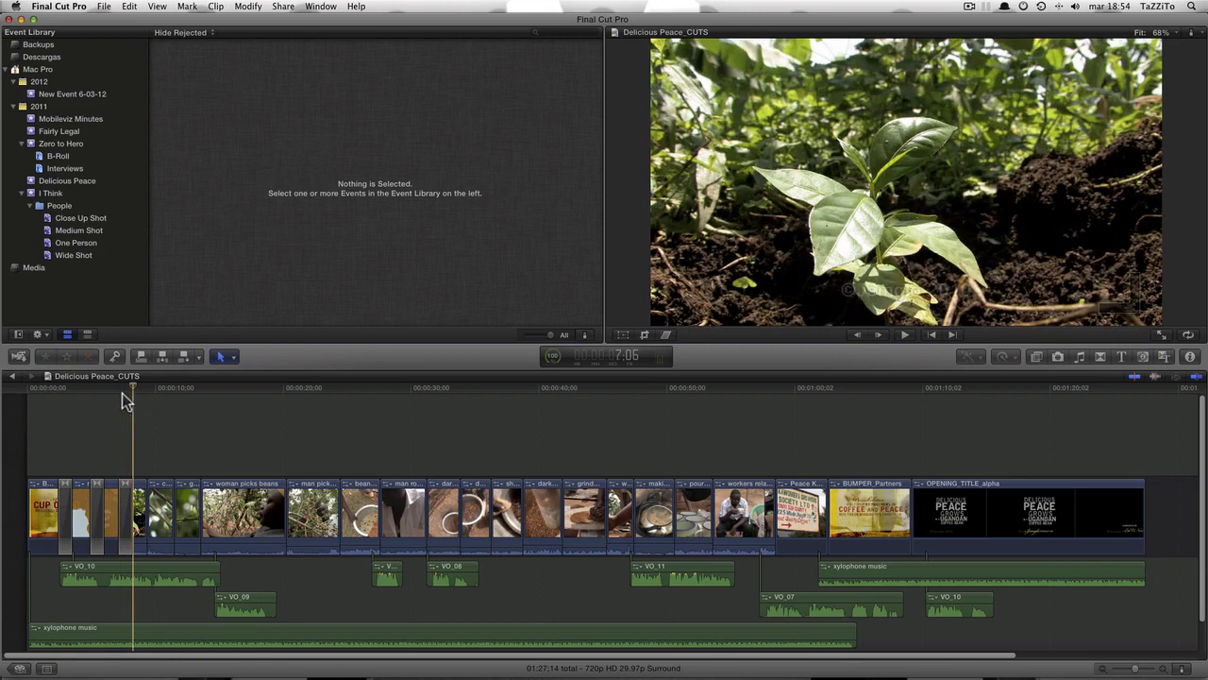
{"action": "left_click", "coordinate": [555, 357]}
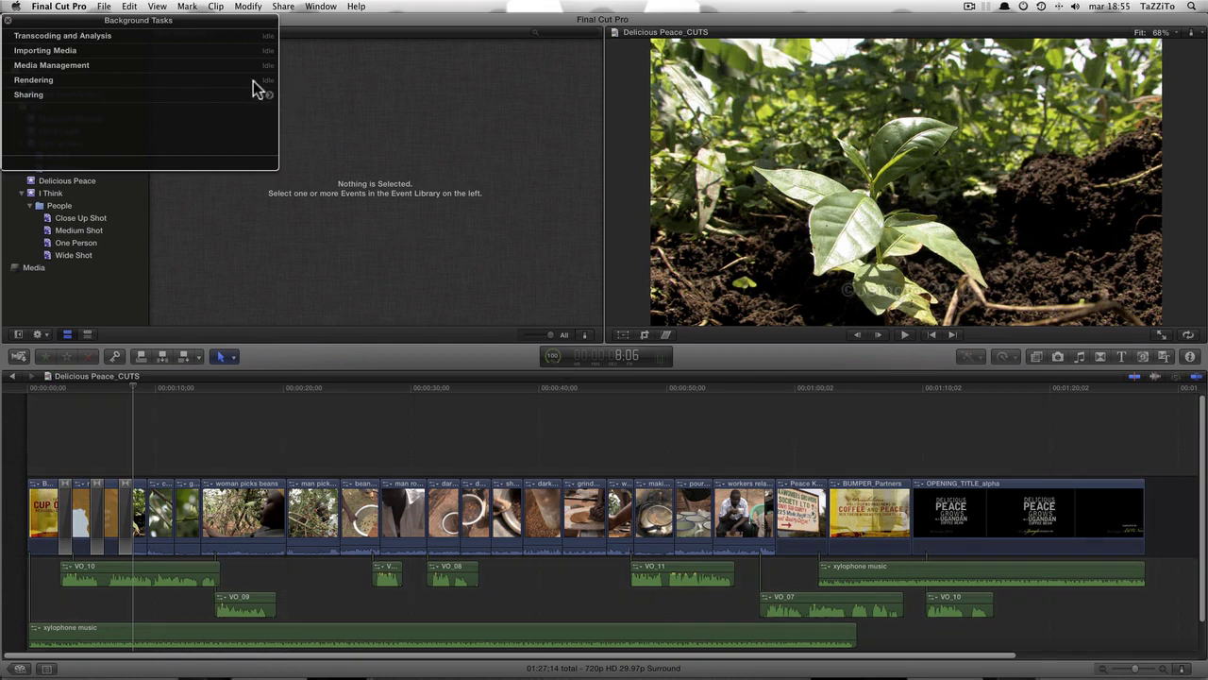
Close the Background Tasks window to return to the Delicious Peace_CUTS timeline.
{"action": "left_click", "coordinate": [8, 20]}
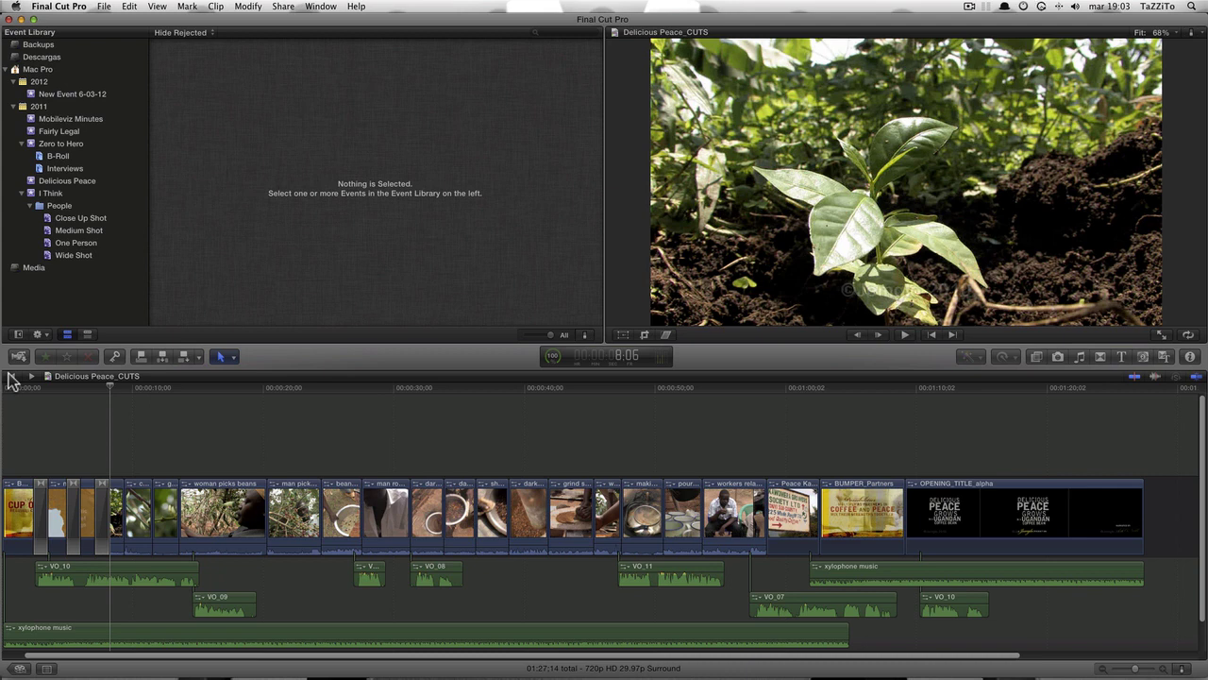
{"action": "right_click", "coordinate": [118, 503]}
{"action": "left_click", "coordinate": [184, 466]}
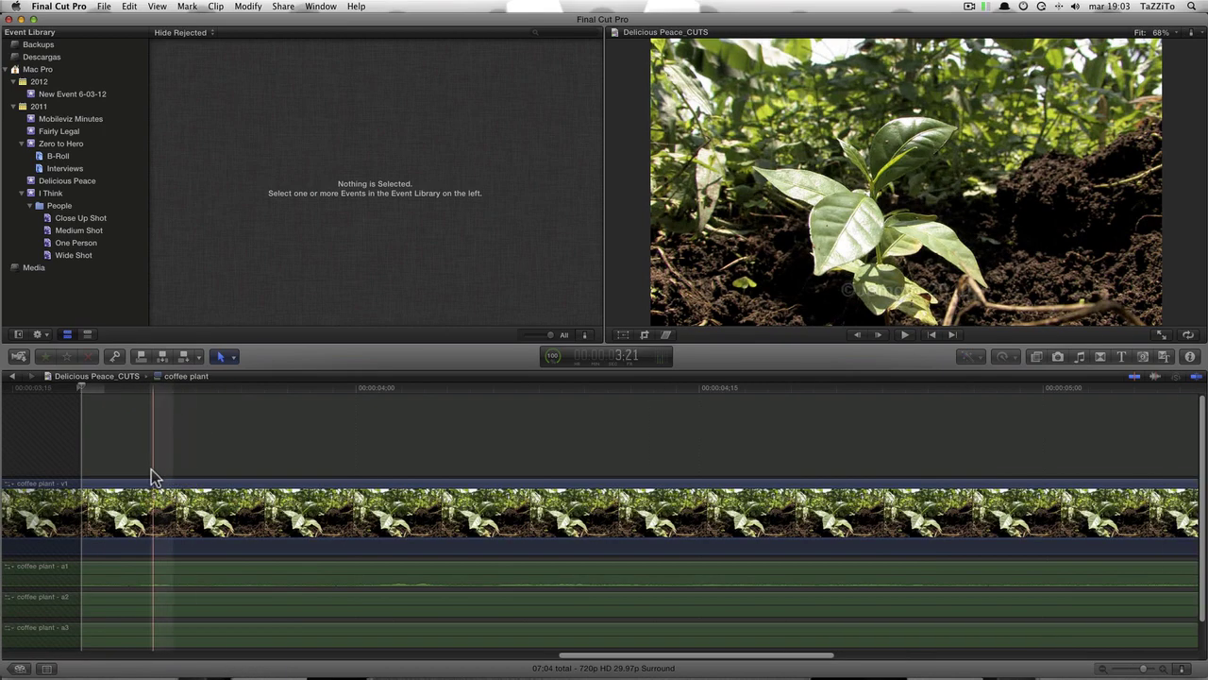
{"action": "key", "text": "super+equal"}
{"action": "scroll", "coordinate": [151, 469], "scroll_direction": "right", "scroll_amount": 10}
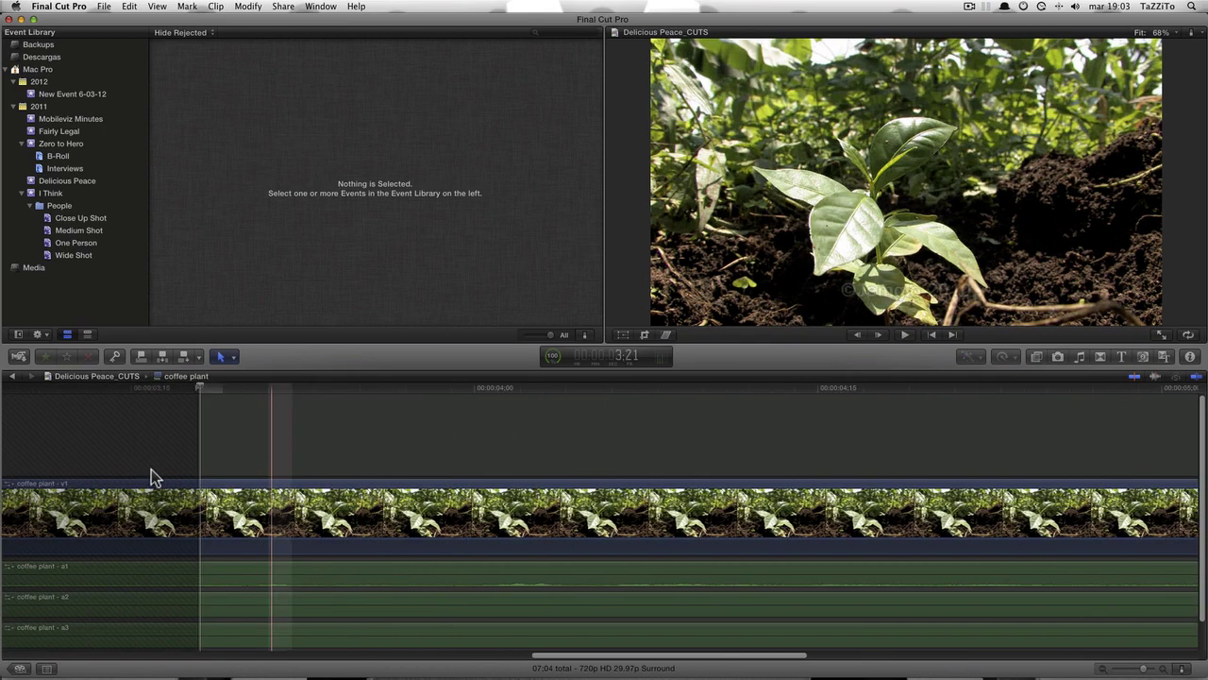
{"action": "scroll", "coordinate": [152, 469], "scroll_direction": "left", "scroll_amount": 10}
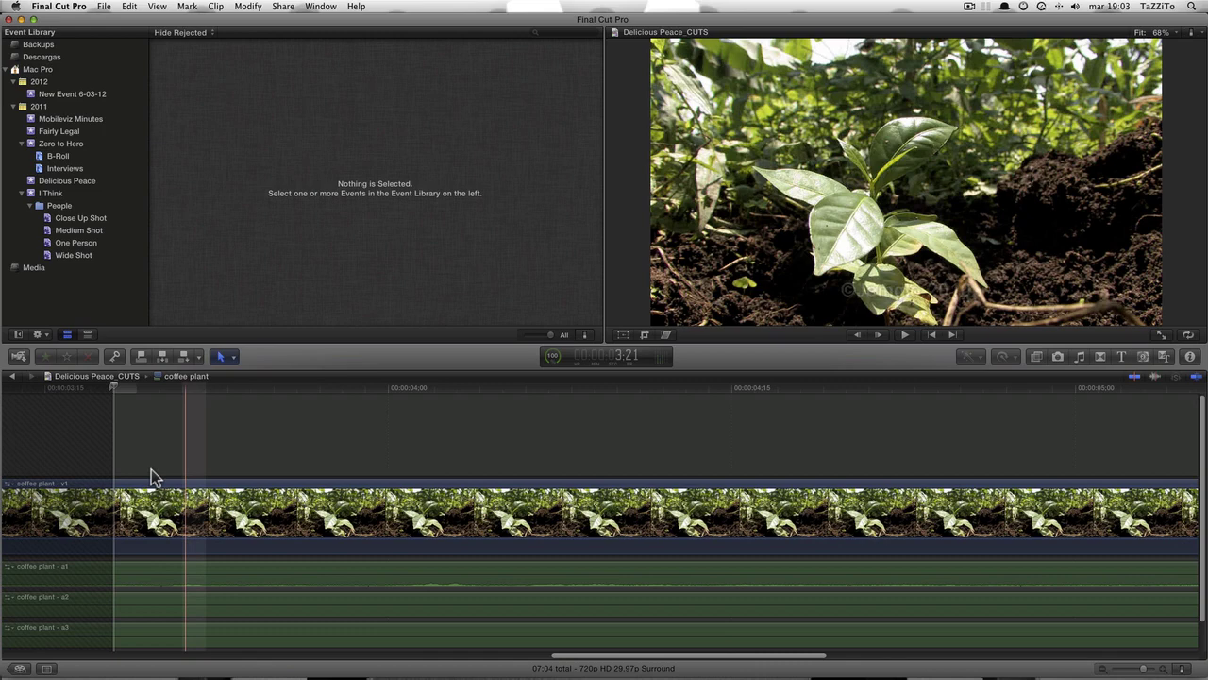
{"action": "left_click", "coordinate": [13, 376]}
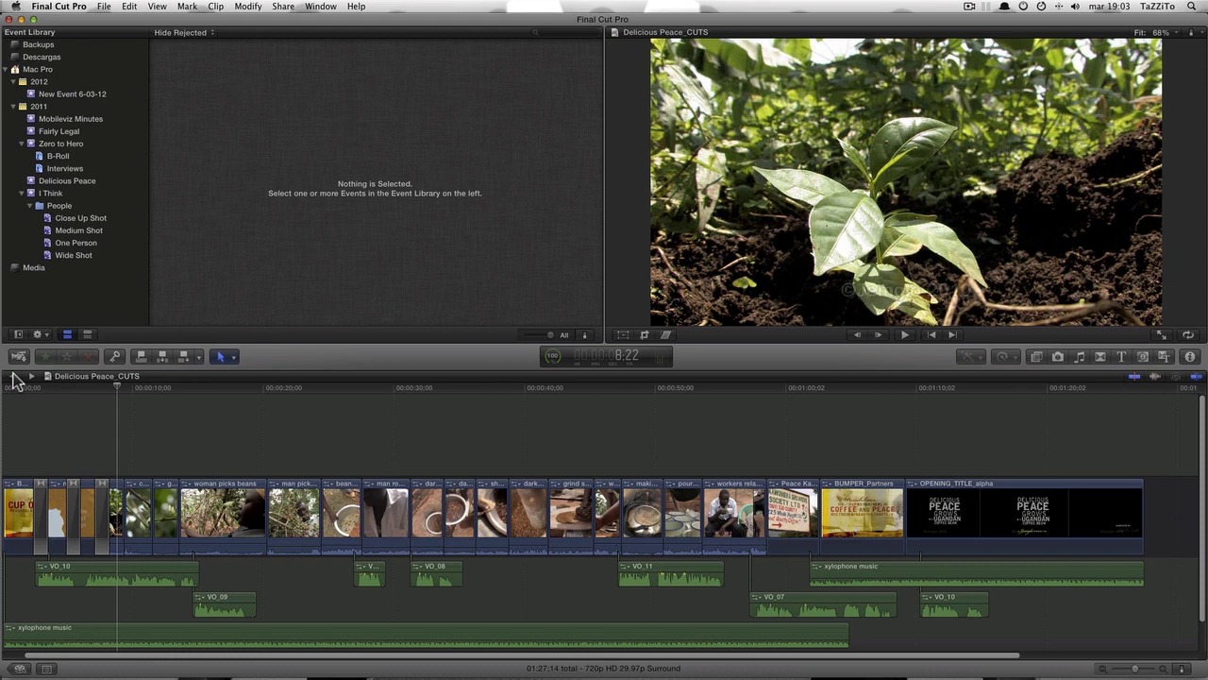
Set the Editing preference 'Apply transitions using' to Available Media and close Preferences.
{"action": "key", "text": "super+comma"}
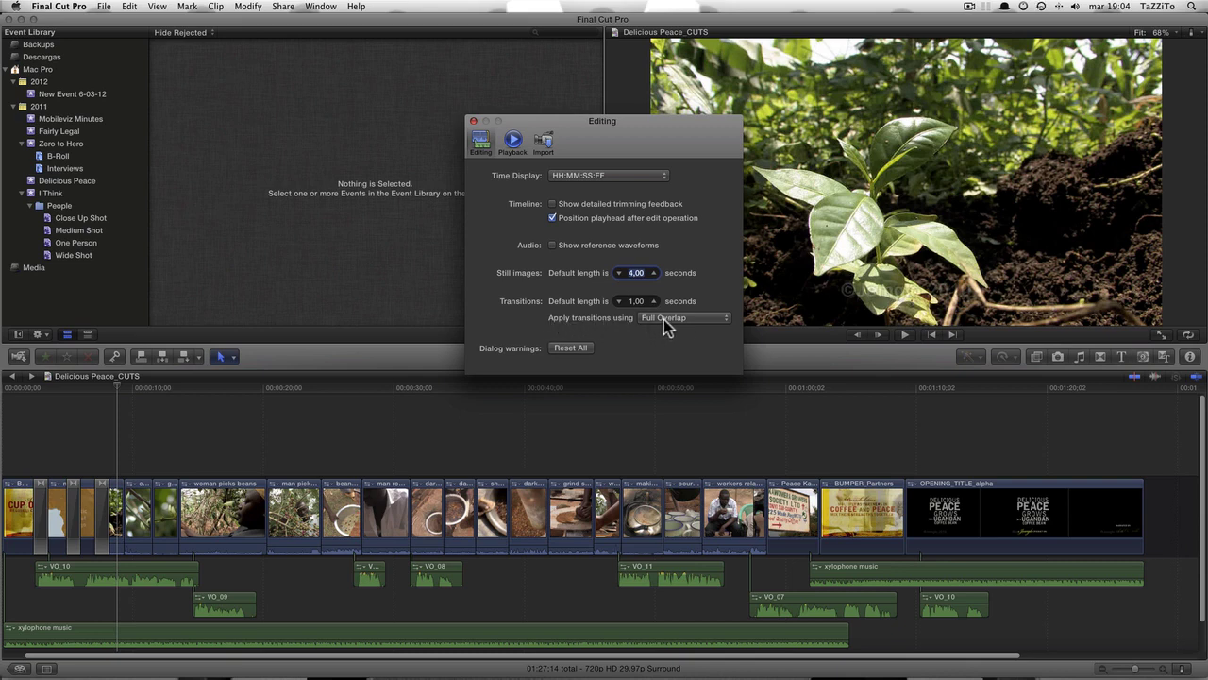
{"action": "left_click", "coordinate": [727, 321]}
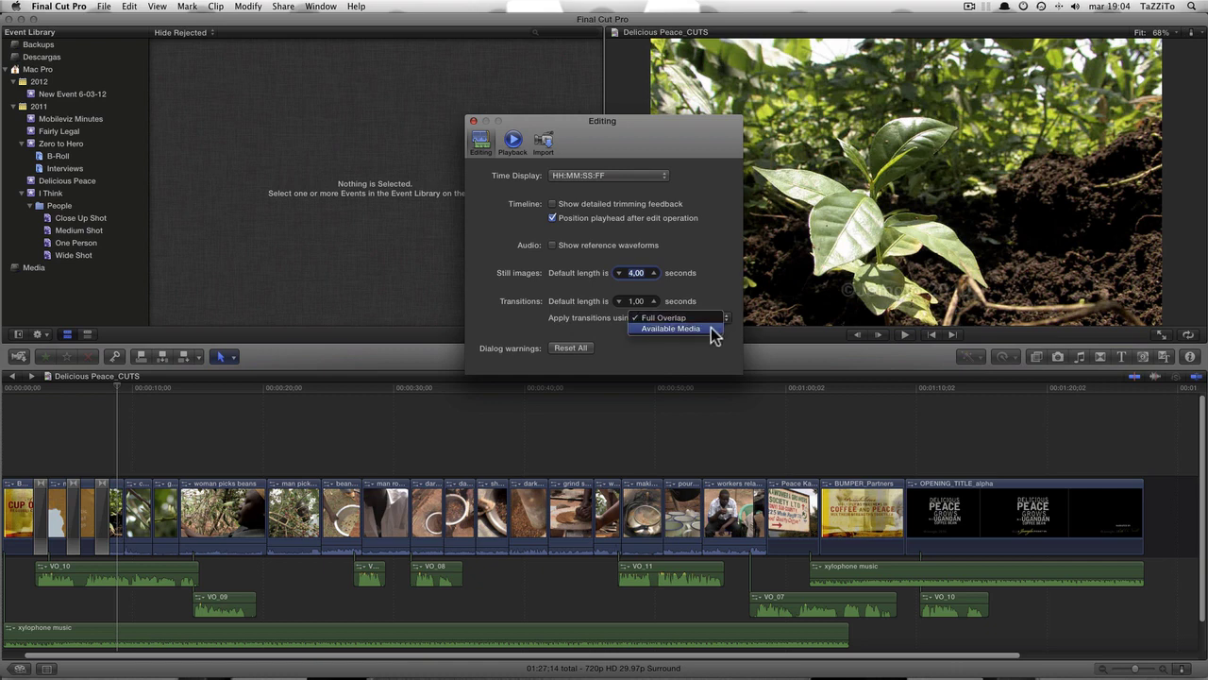
{"action": "left_click", "coordinate": [711, 329]}
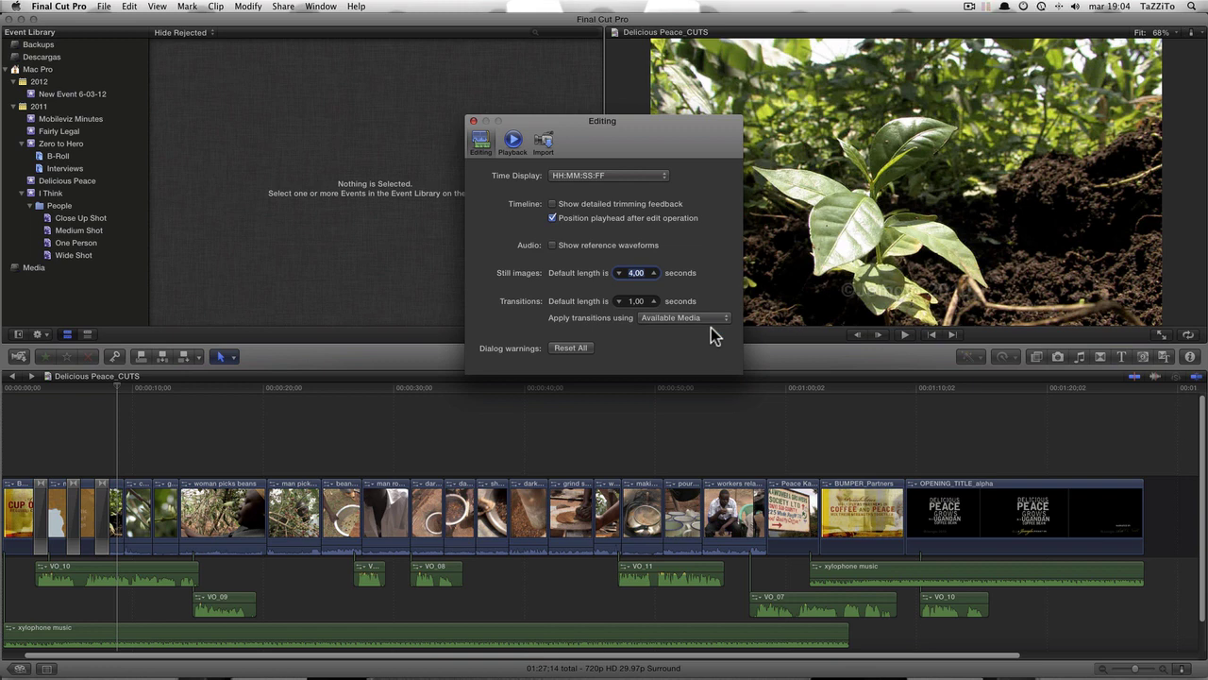
{"action": "left_click", "coordinate": [473, 120]}
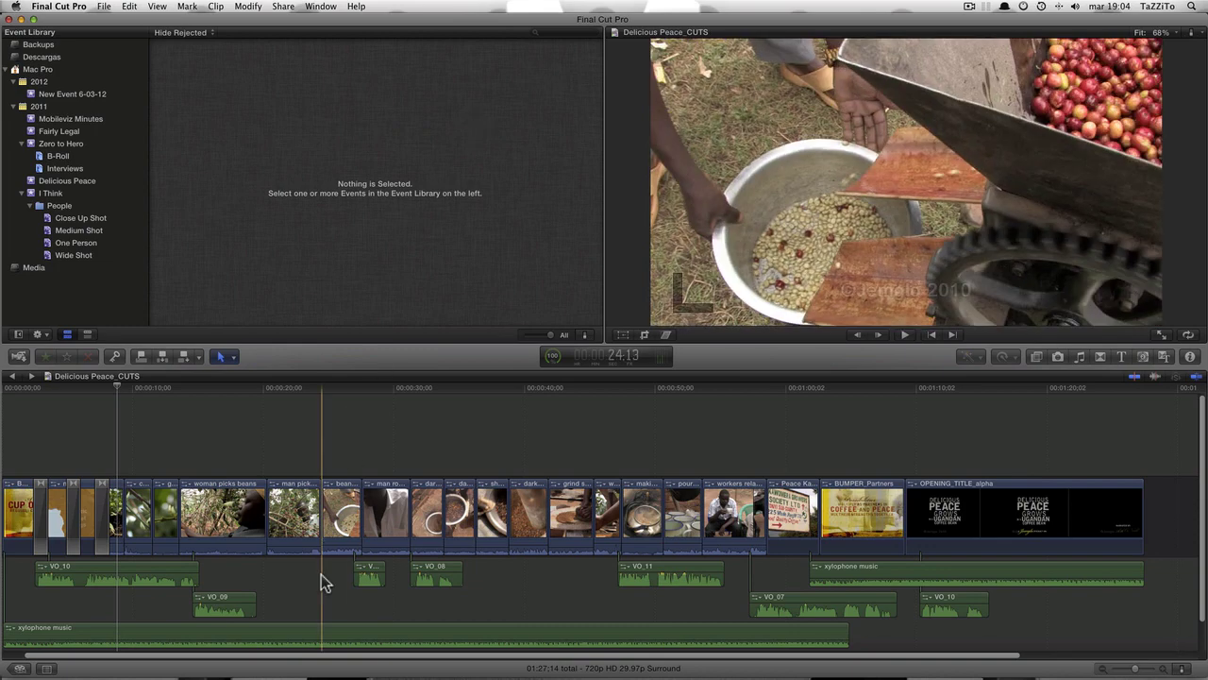
Undo the last two edits.
{"action": "key", "text": "super"}
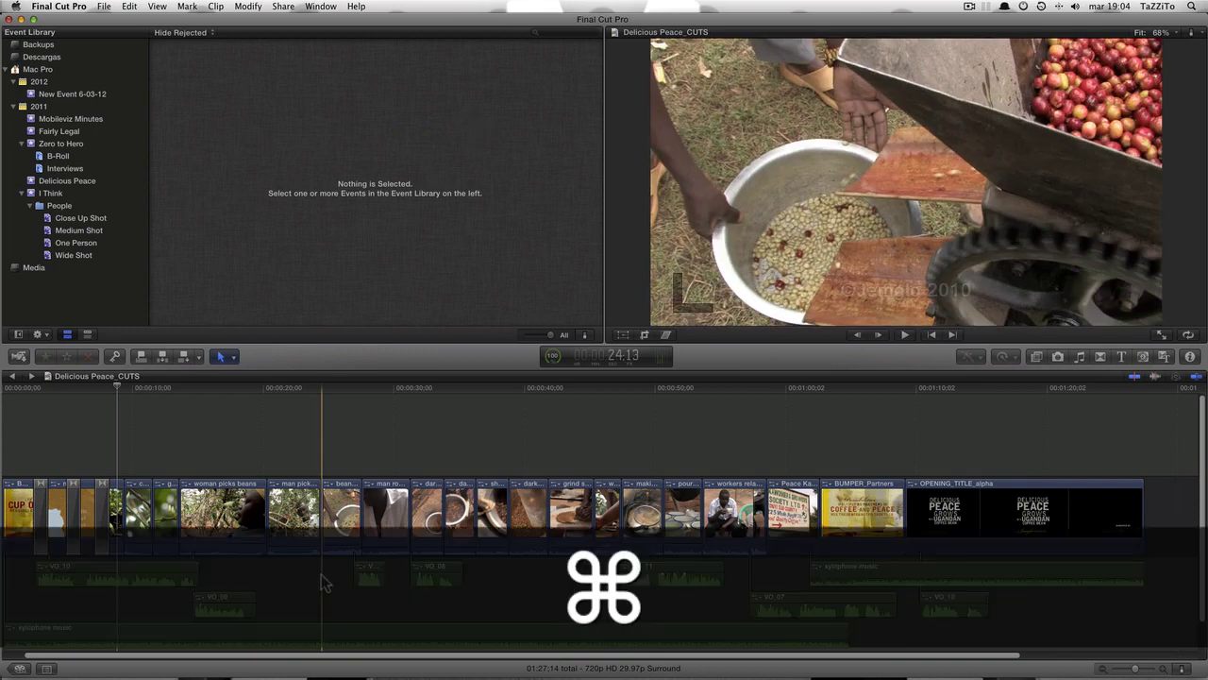
{"action": "key", "text": "super+z"}
{"action": "key", "text": "super+z"}
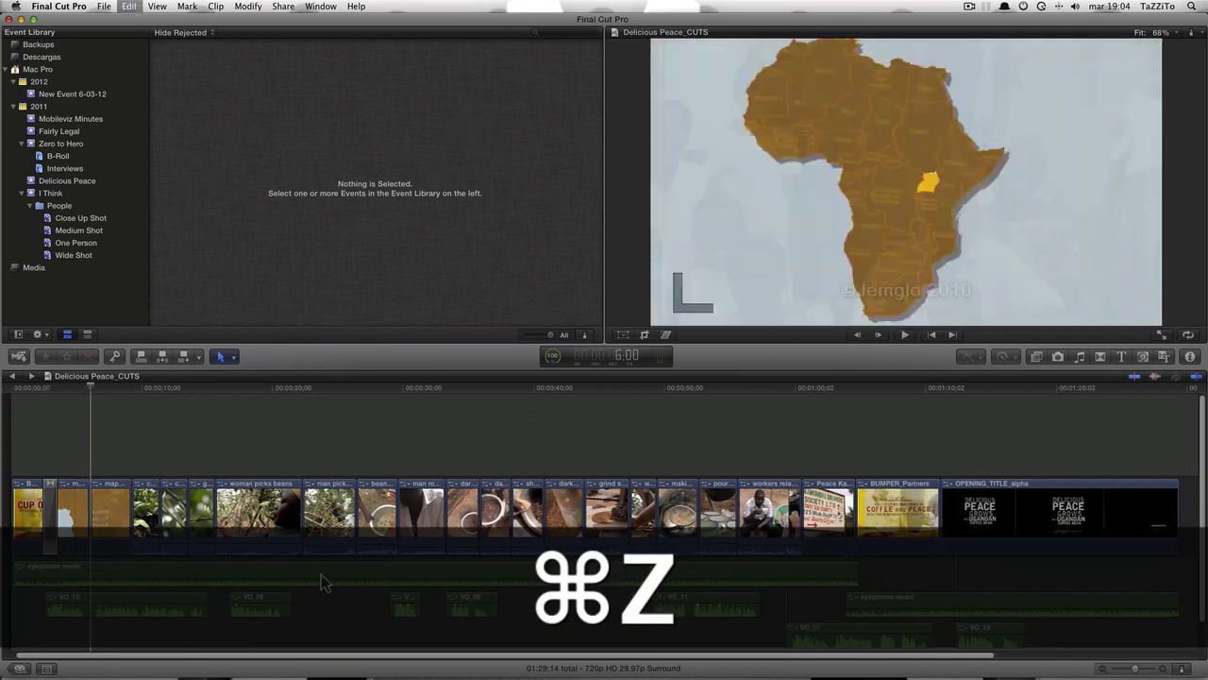
{"action": "key", "text": "super+z"}
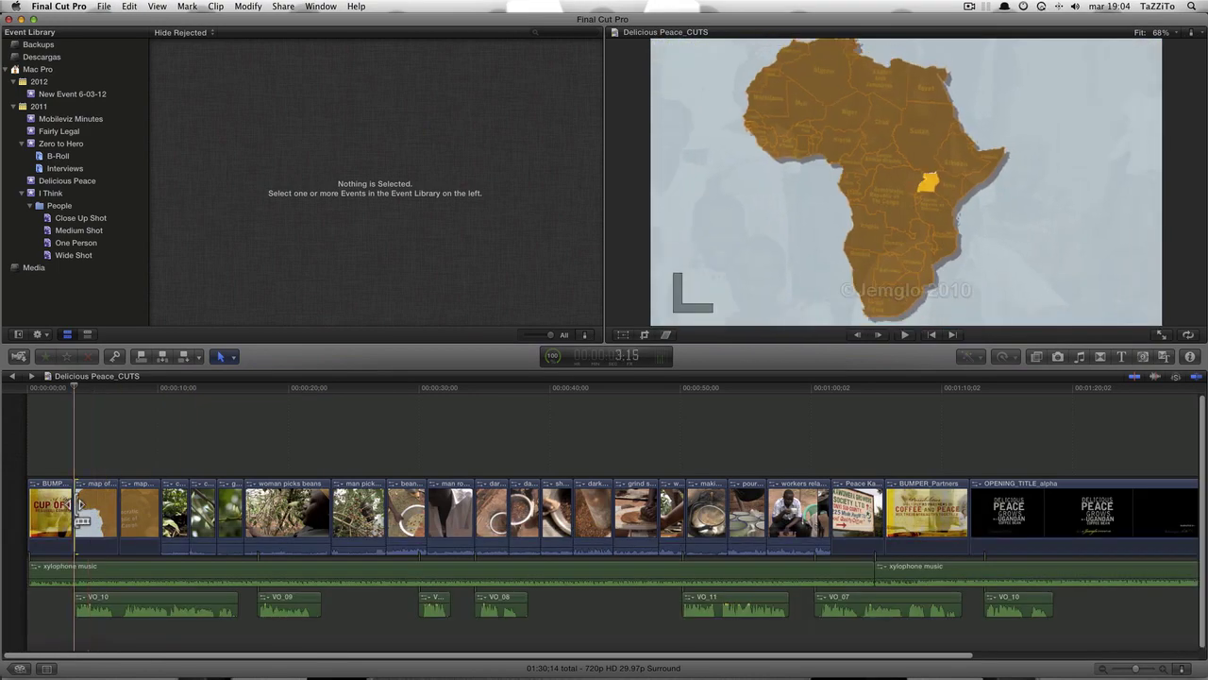
Add a transition between the first two clips, play it, and attempt one at the next edit.
{"action": "key", "text": "super"}
{"action": "key", "text": "super+t"}
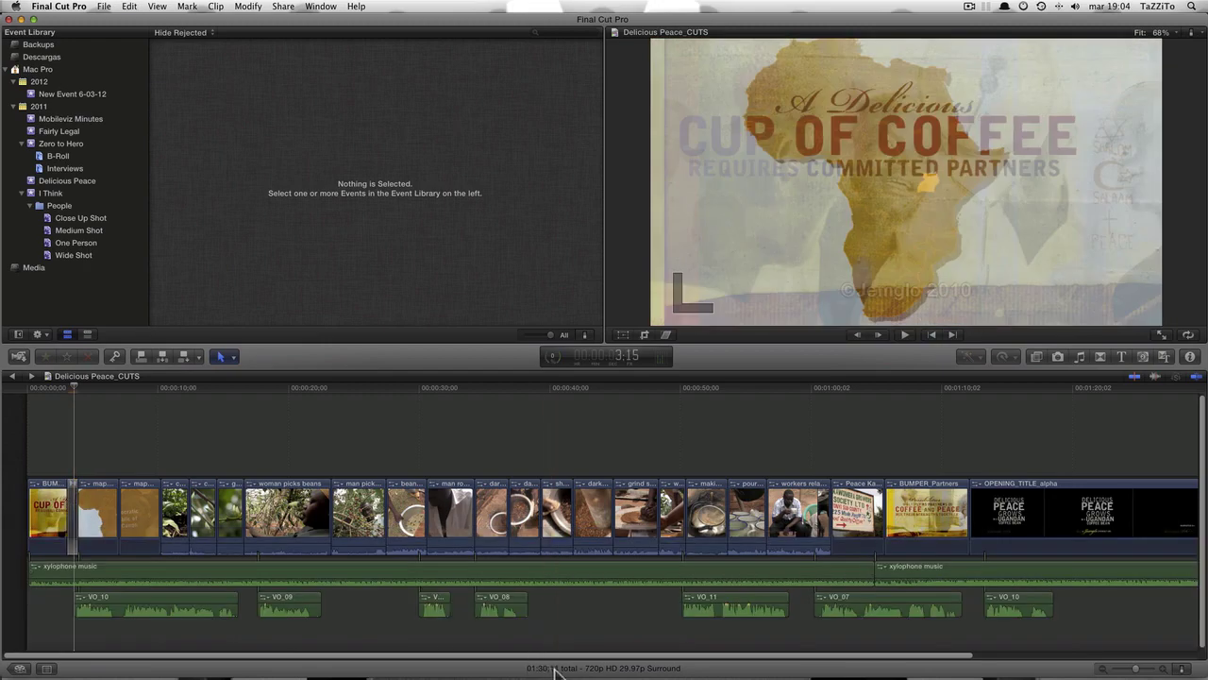
{"action": "key", "text": "l"}
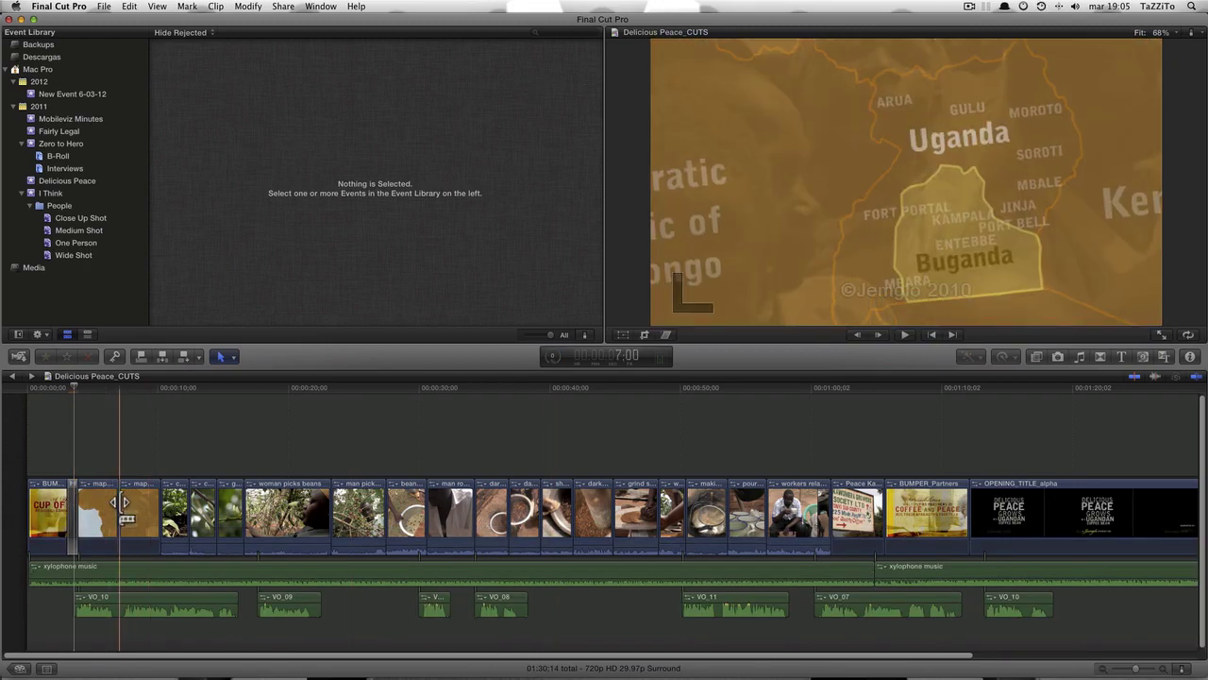
{"action": "key", "text": "super+t"}
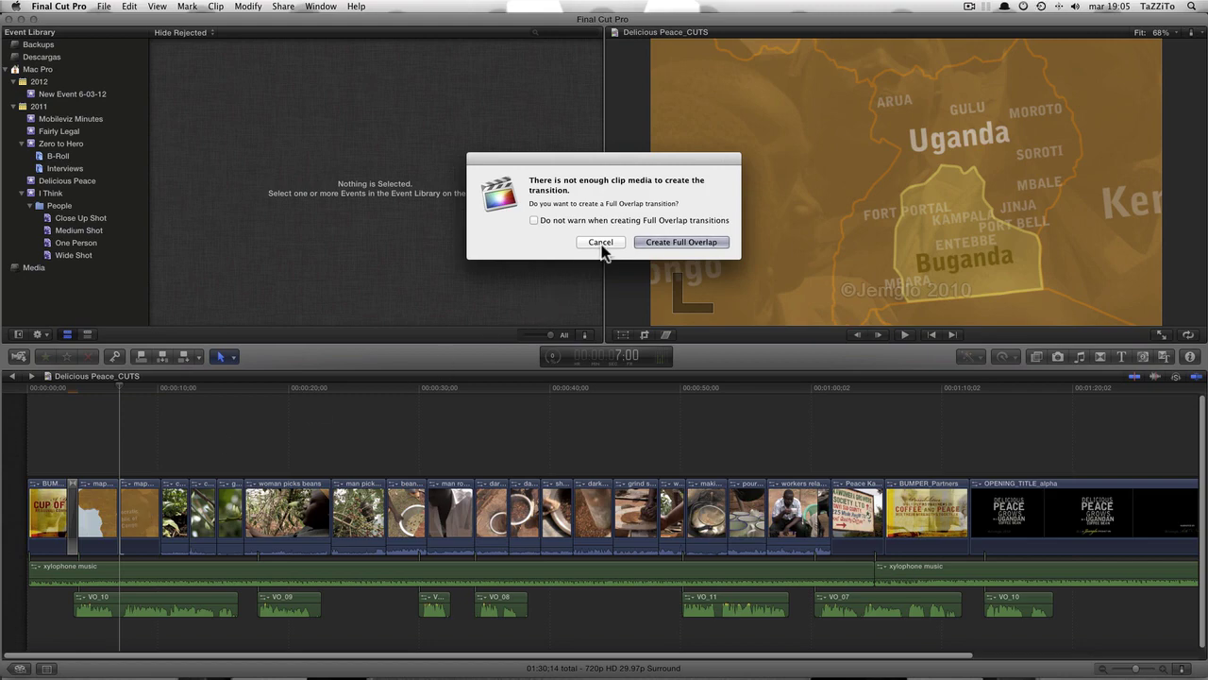
Cancel the full-overlap warning and inspect the map of Uganda clip's media in its own timeline.
{"action": "left_click", "coordinate": [600, 243]}
{"action": "left_click", "coordinate": [140, 513]}
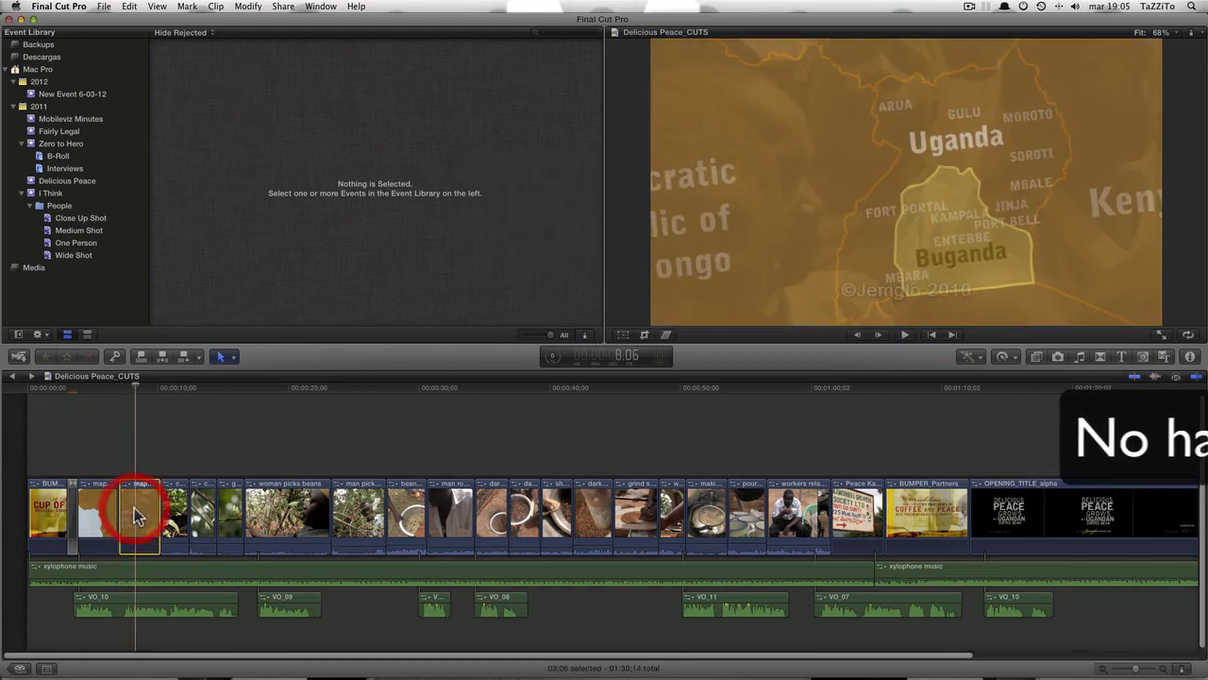
{"action": "right_click", "coordinate": [136, 517]}
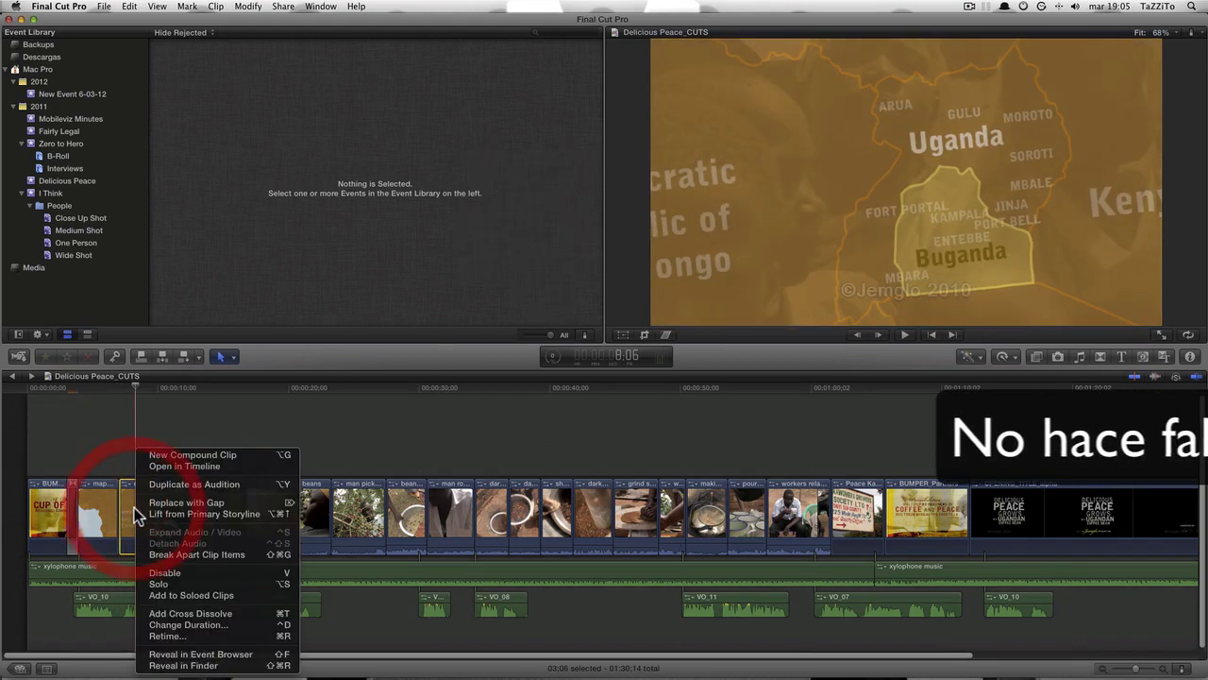
{"action": "left_click", "coordinate": [208, 466]}
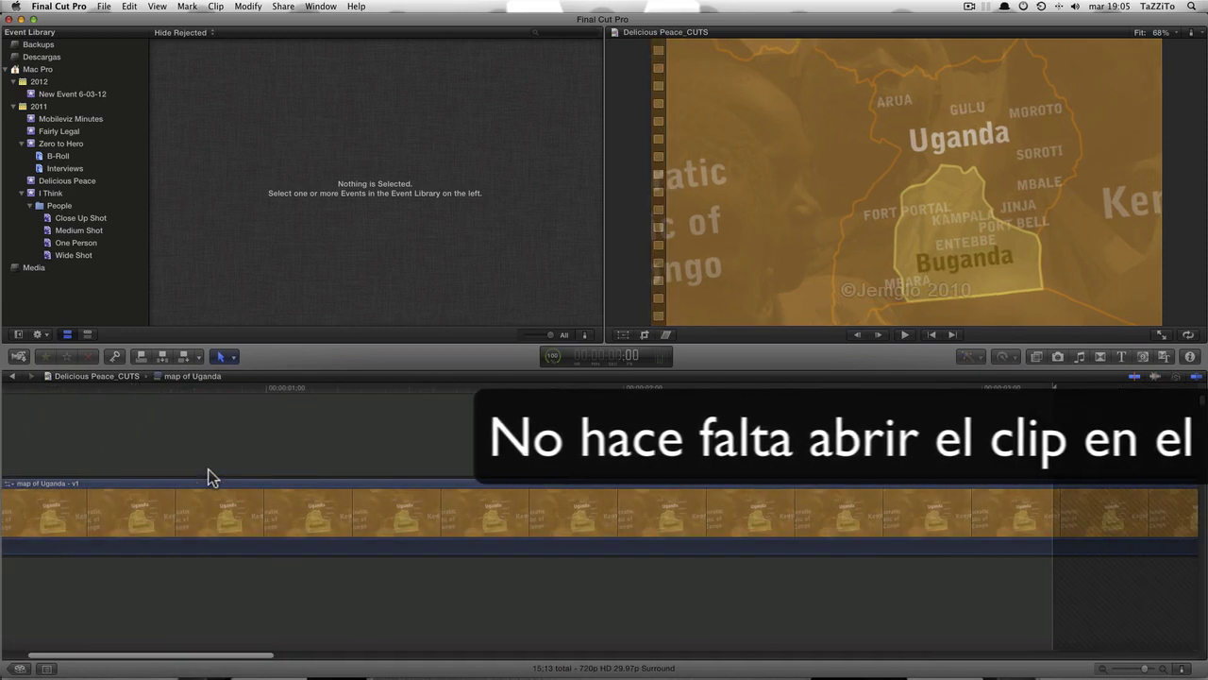
{"action": "scroll", "coordinate": [210, 477], "scroll_direction": "right", "scroll_amount": 5}
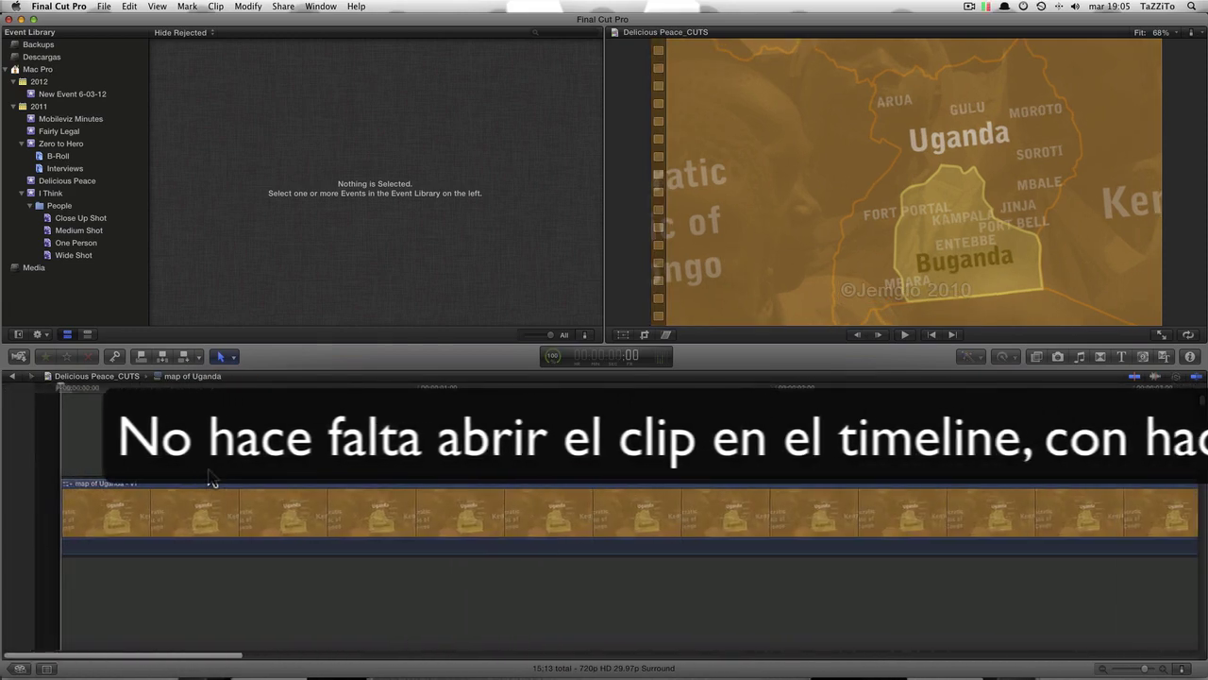
{"action": "left_click", "coordinate": [12, 376]}
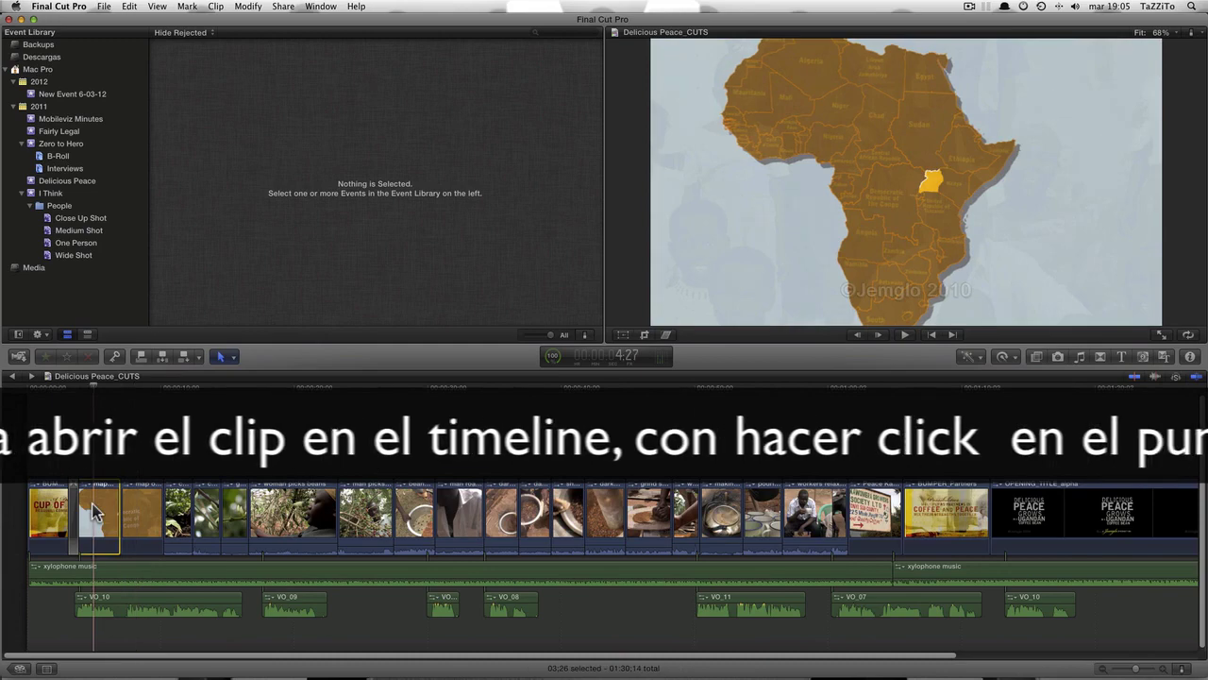
Open the map of Africa clip on its own, play it through, then return to the project.
{"action": "right_click", "coordinate": [95, 505]}
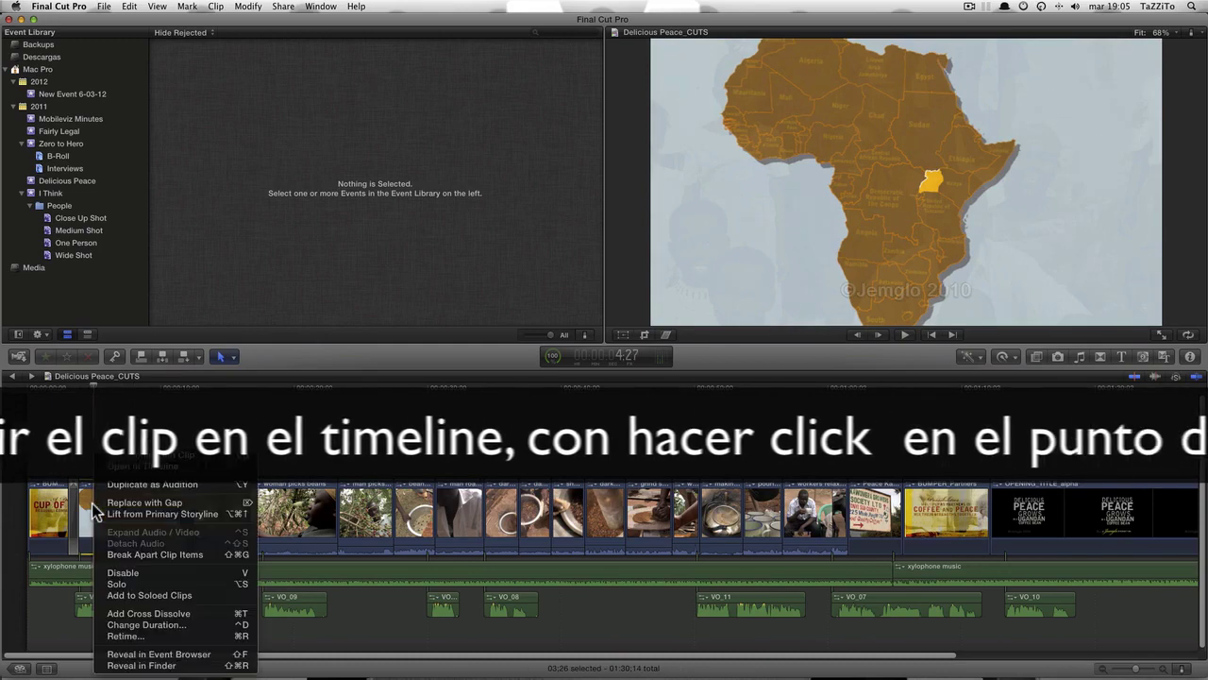
{"action": "left_click", "coordinate": [160, 466]}
{"action": "key", "text": "space"}
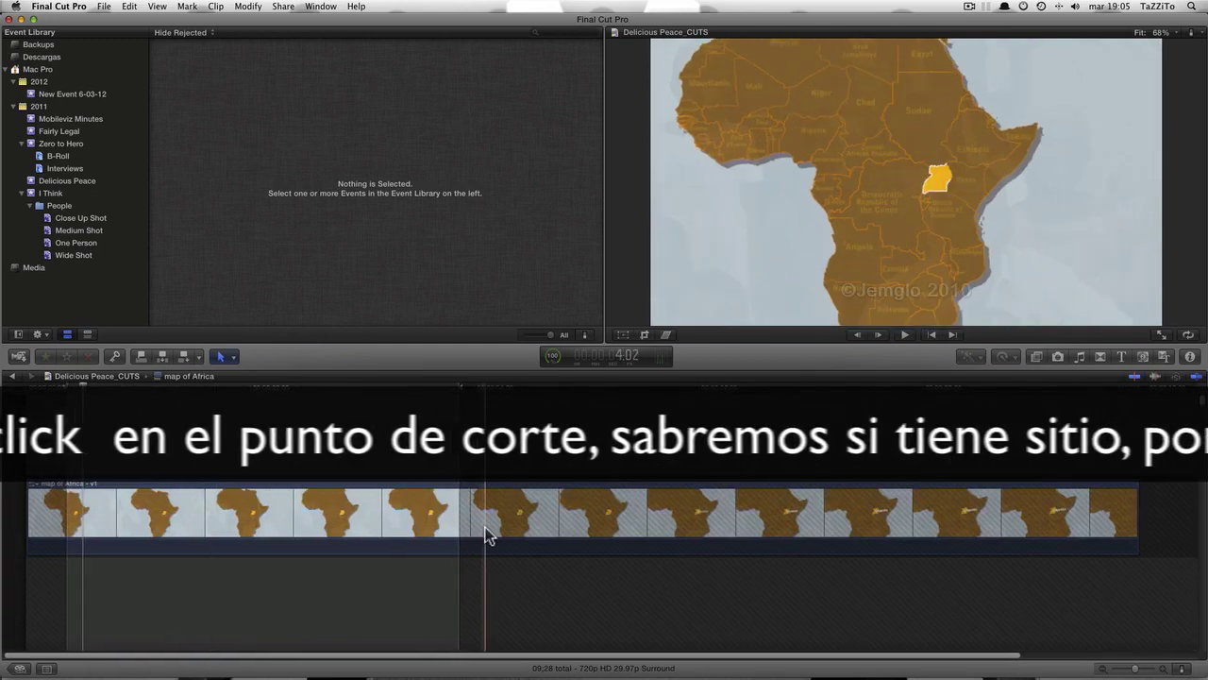
{"action": "scroll", "coordinate": [485, 532], "scroll_direction": "right", "scroll_amount": 3}
{"action": "scroll", "coordinate": [486, 531], "scroll_direction": "right", "scroll_amount": 2}
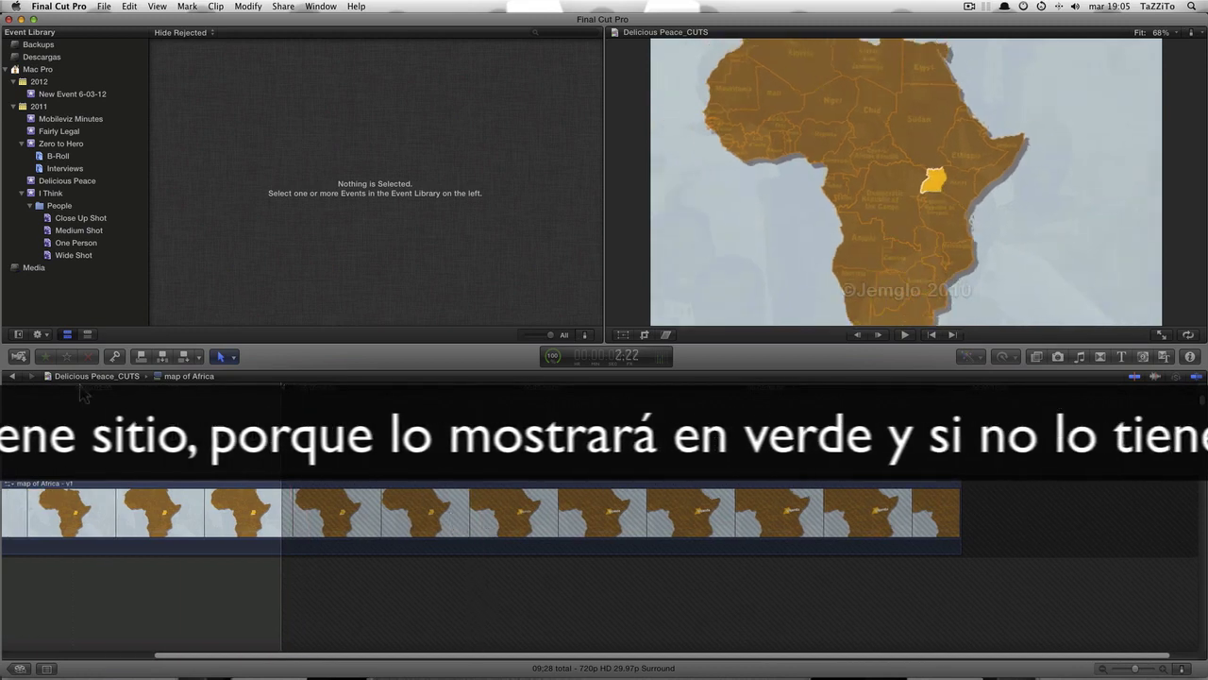
{"action": "left_click", "coordinate": [12, 375]}
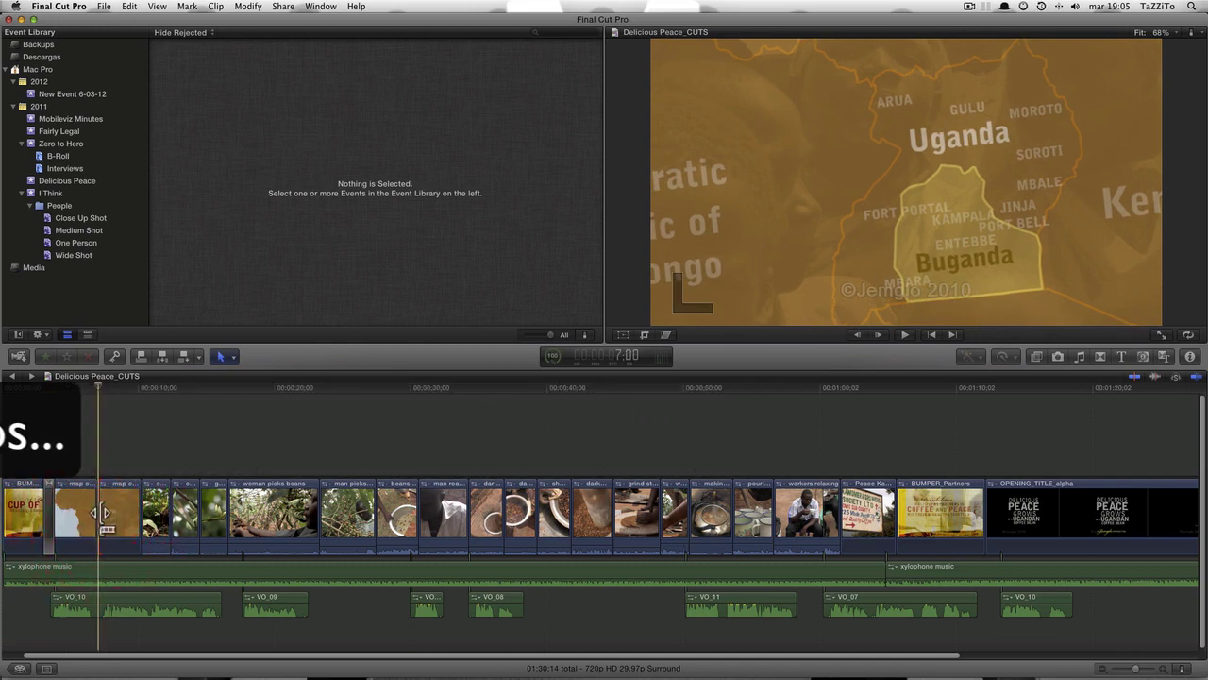
Add full-overlap cross dissolves at two consecutive opening edits, around the map clips.
{"action": "key", "text": "super+t"}
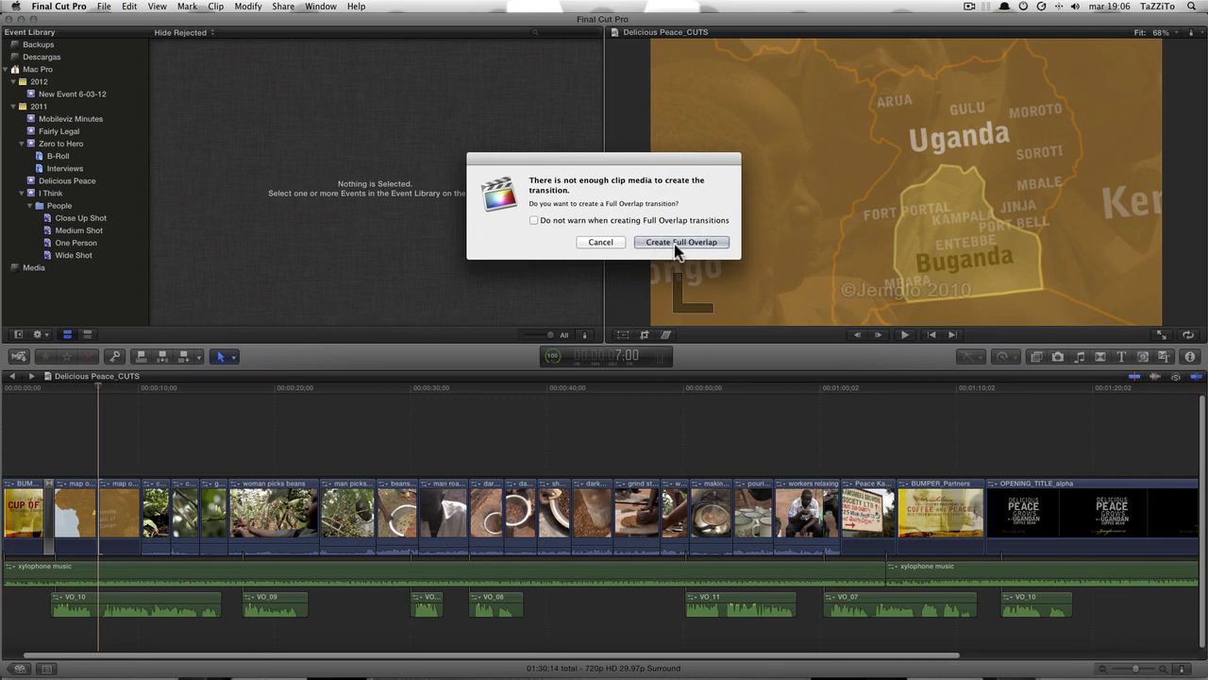
{"action": "left_click", "coordinate": [679, 243]}
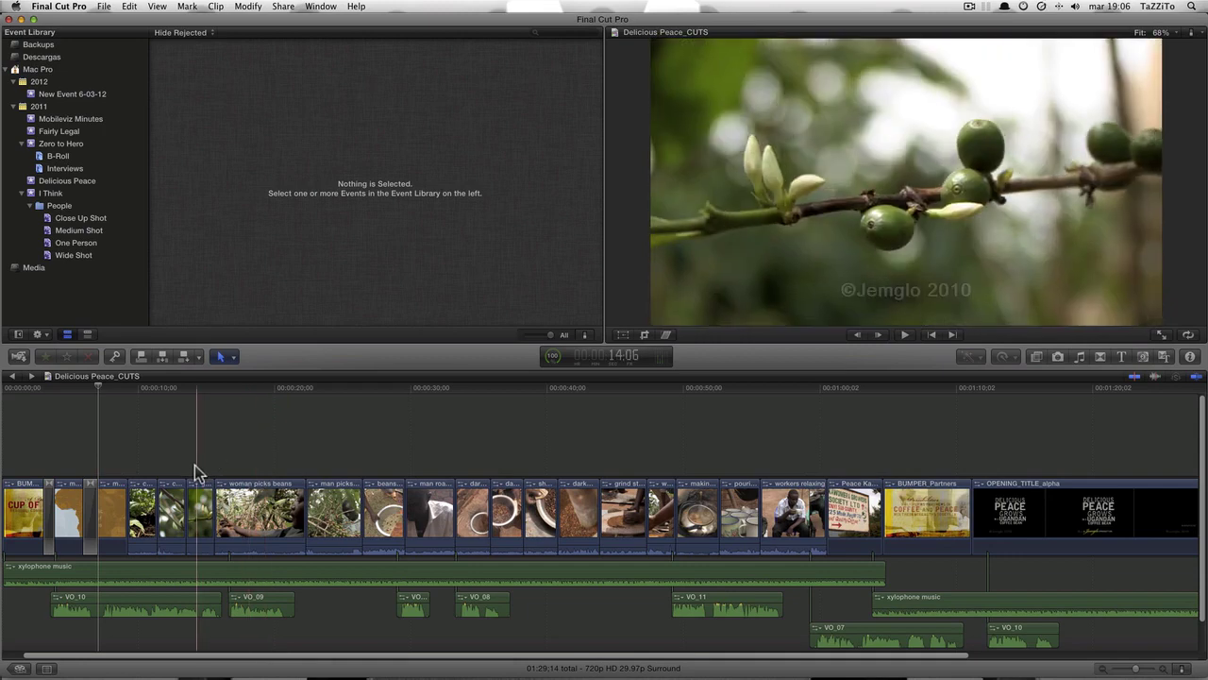
{"action": "left_click", "coordinate": [128, 500]}
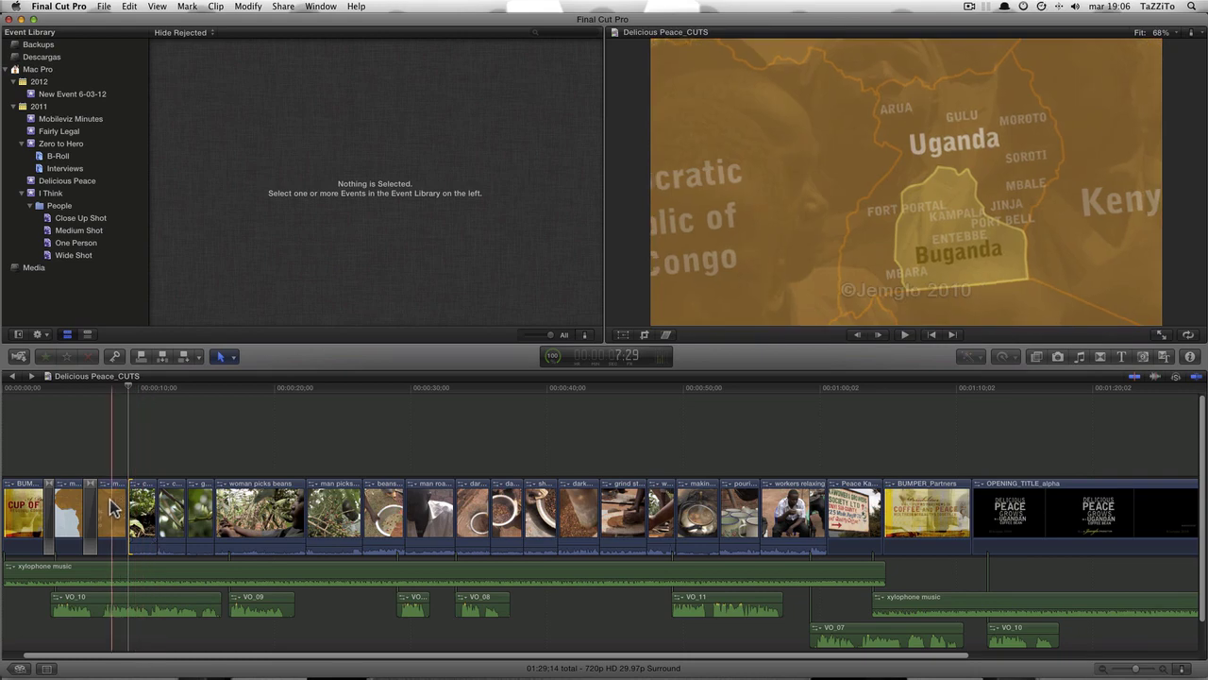
{"action": "key", "text": "super+t"}
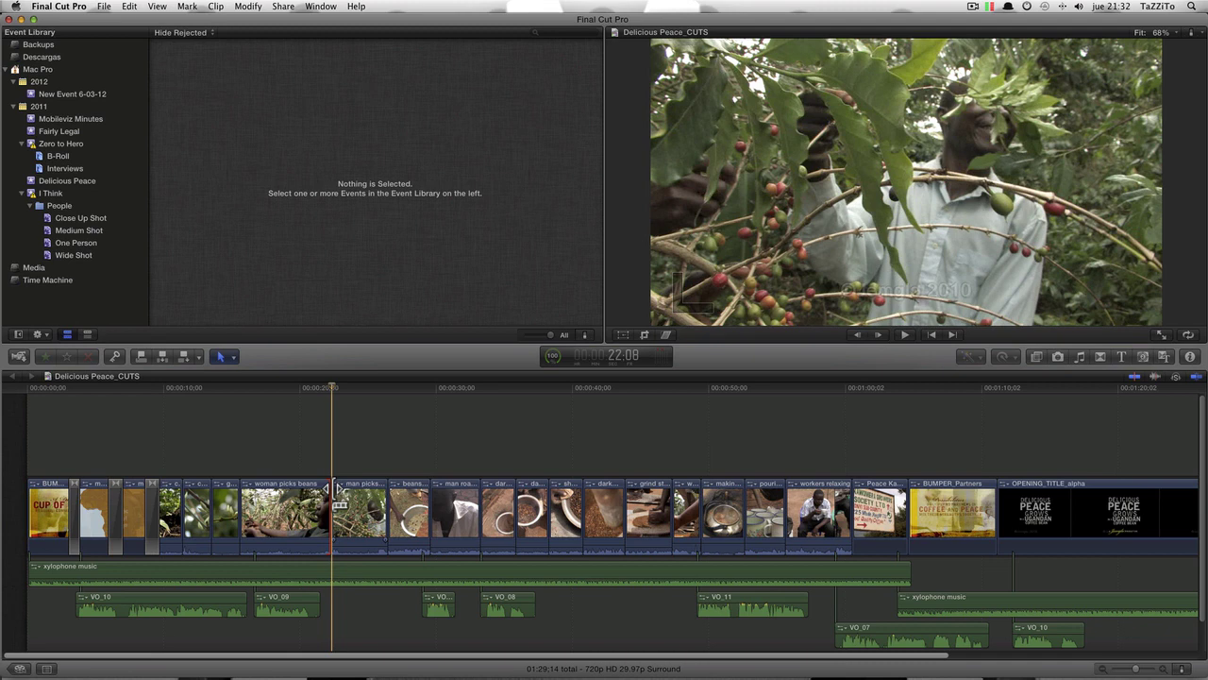
{"action": "key", "text": "super"}
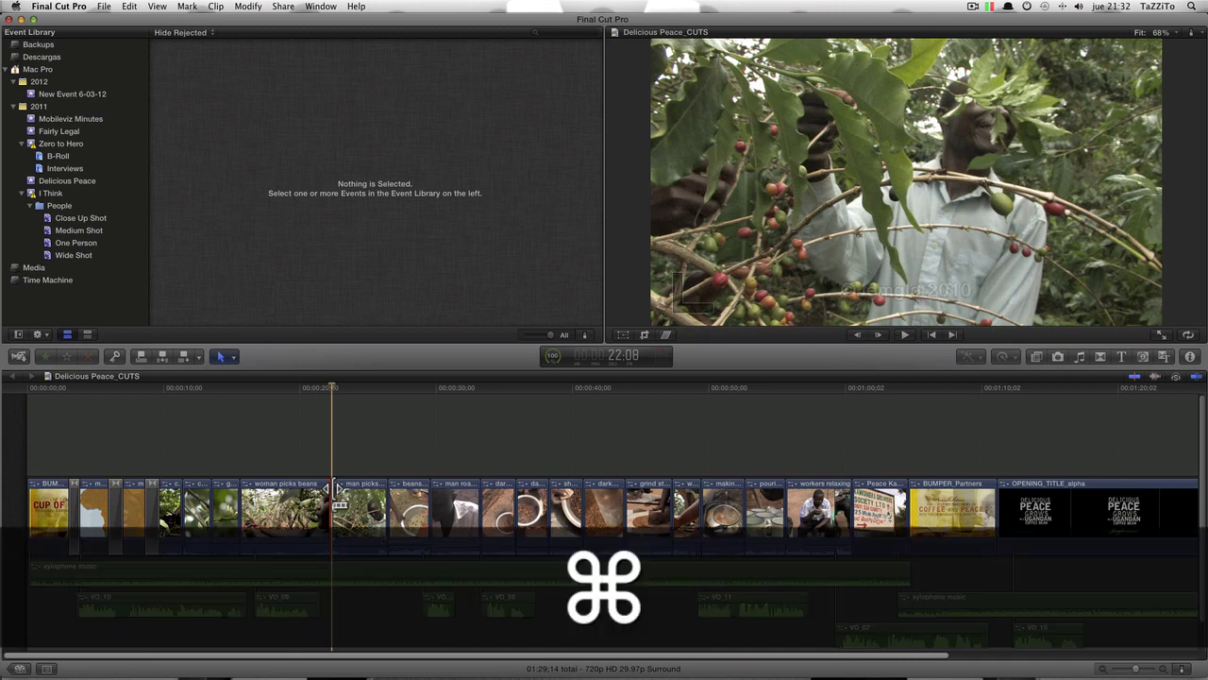
{"action": "key", "text": "super+t"}
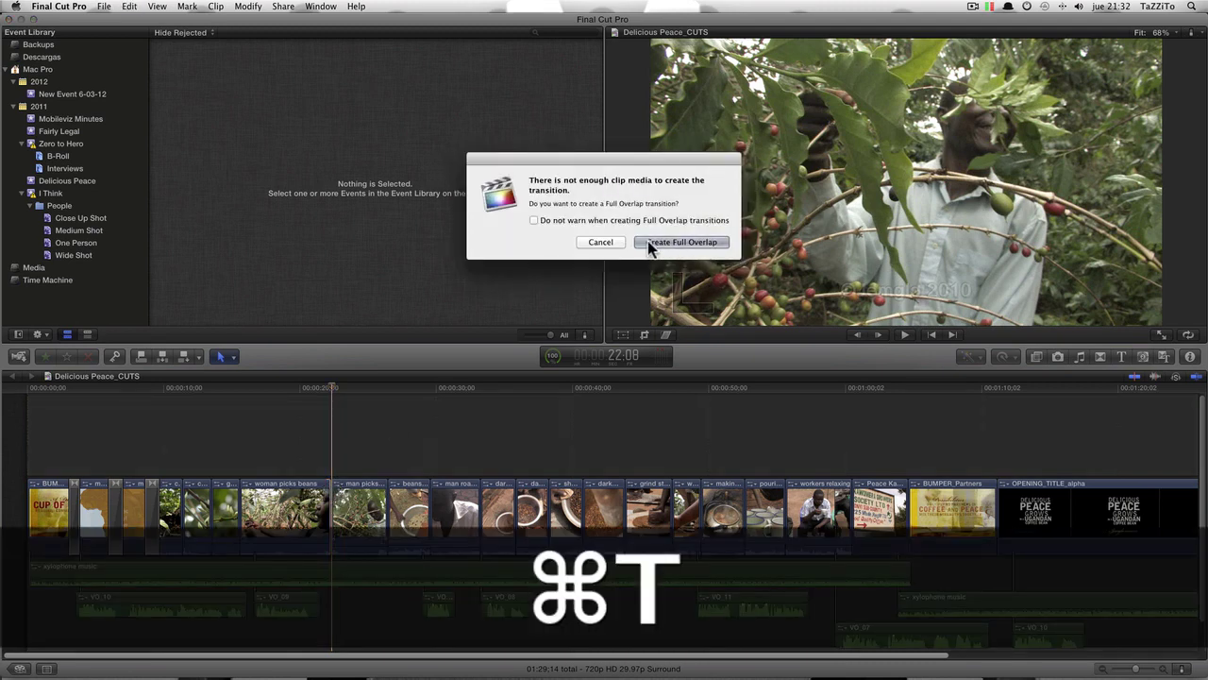
{"action": "left_click", "coordinate": [649, 243]}
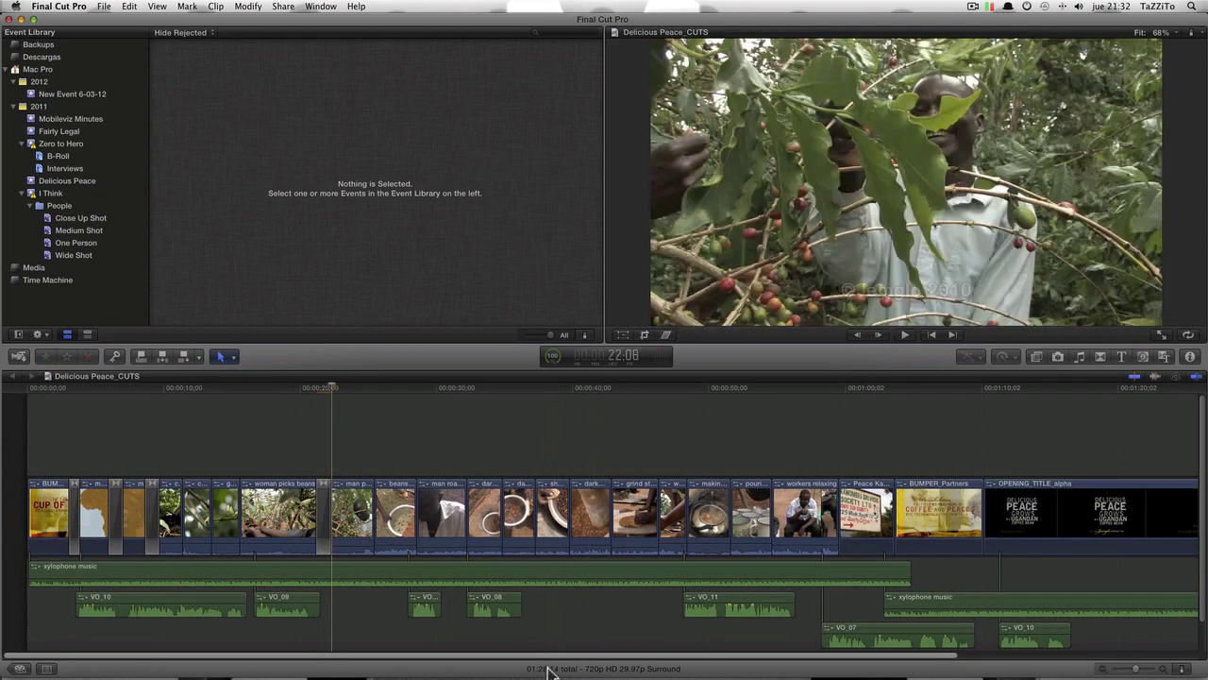
{"action": "left_click", "coordinate": [324, 527]}
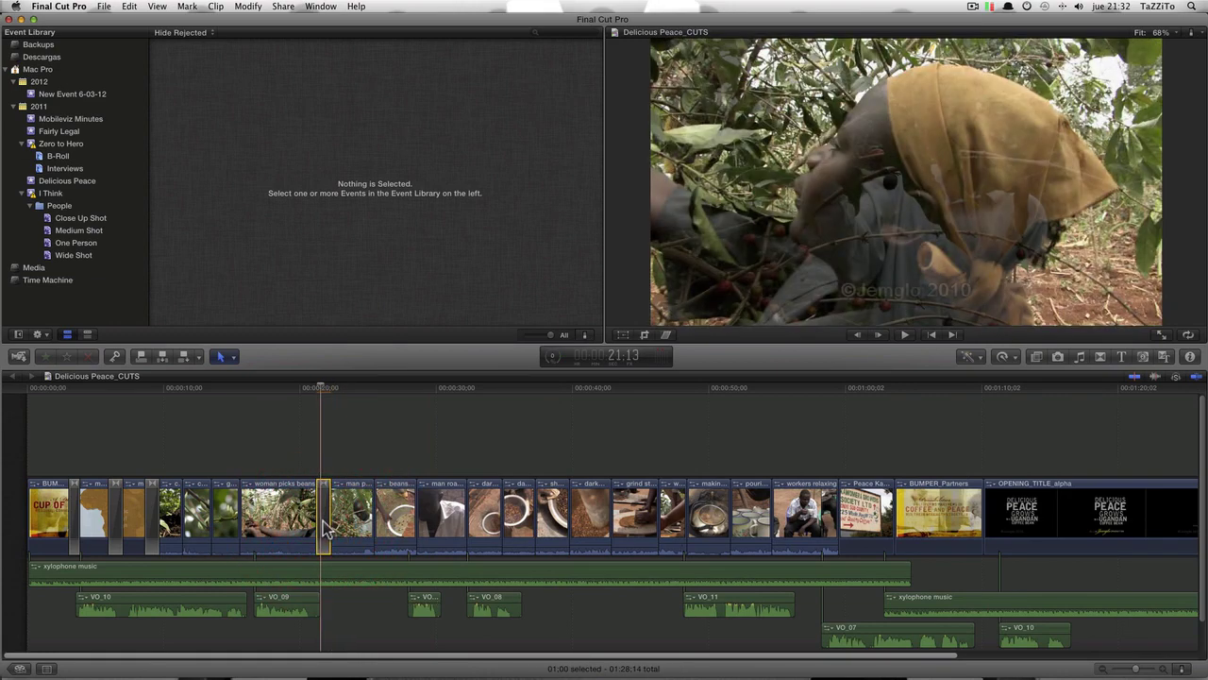
{"action": "key", "text": "Delete"}
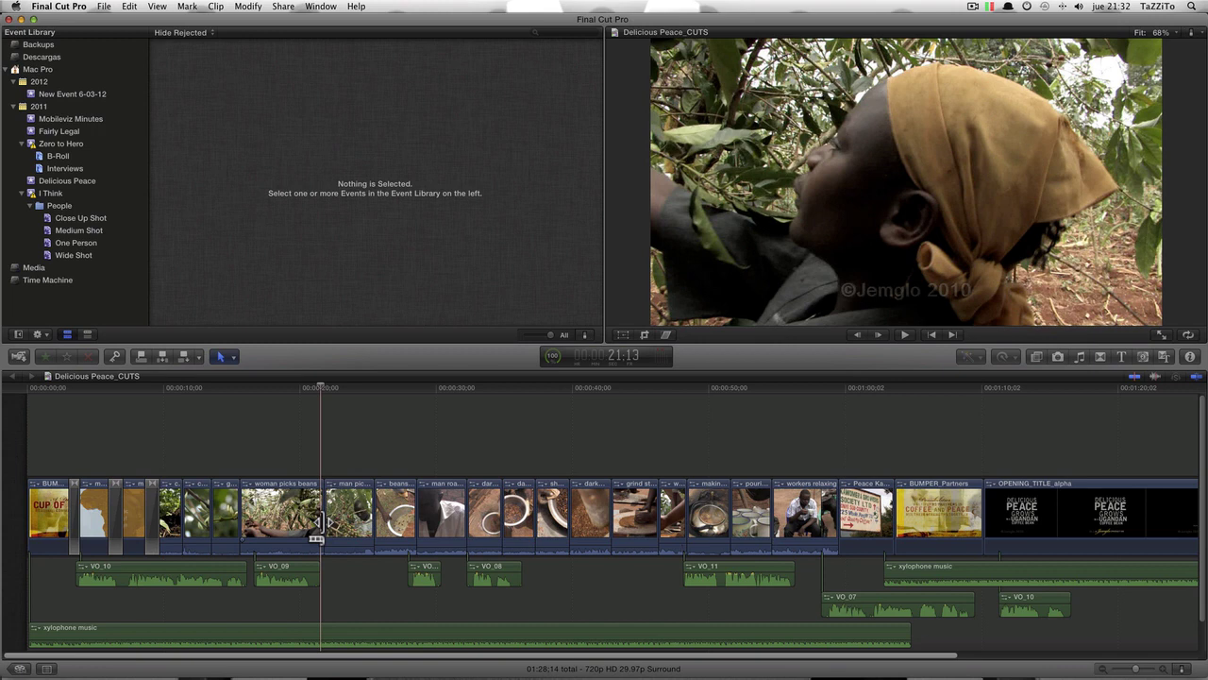
{"action": "left_click", "coordinate": [318, 525]}
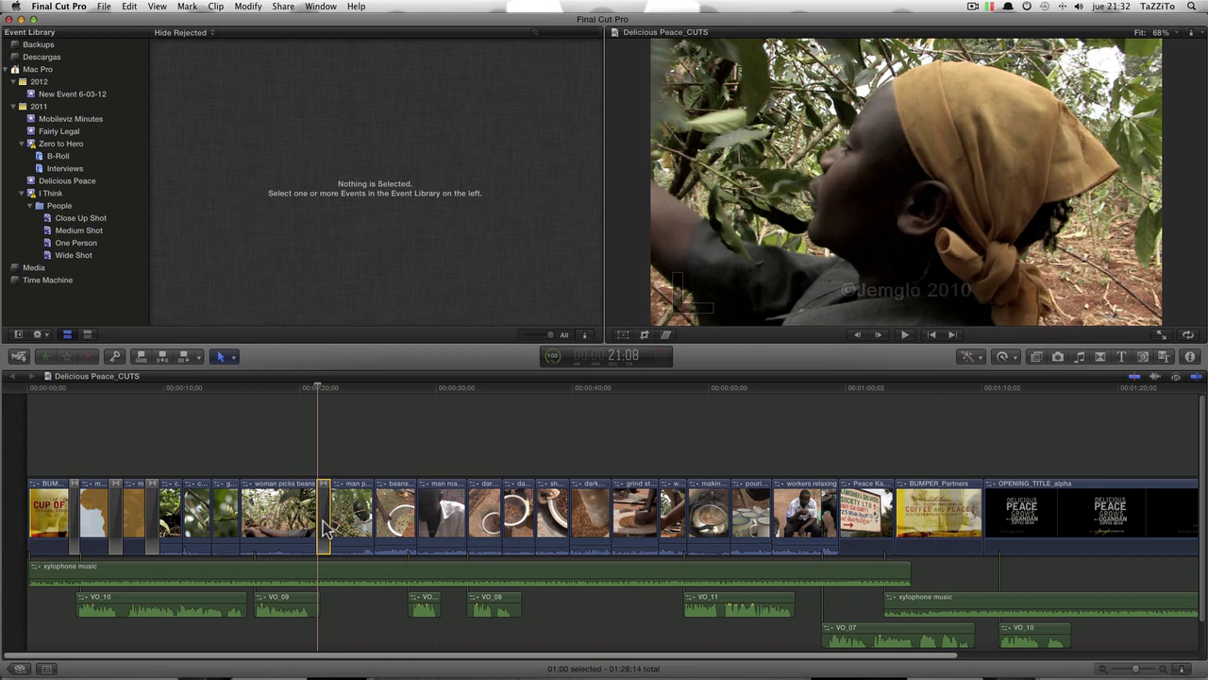
{"action": "key", "text": "super+z"}
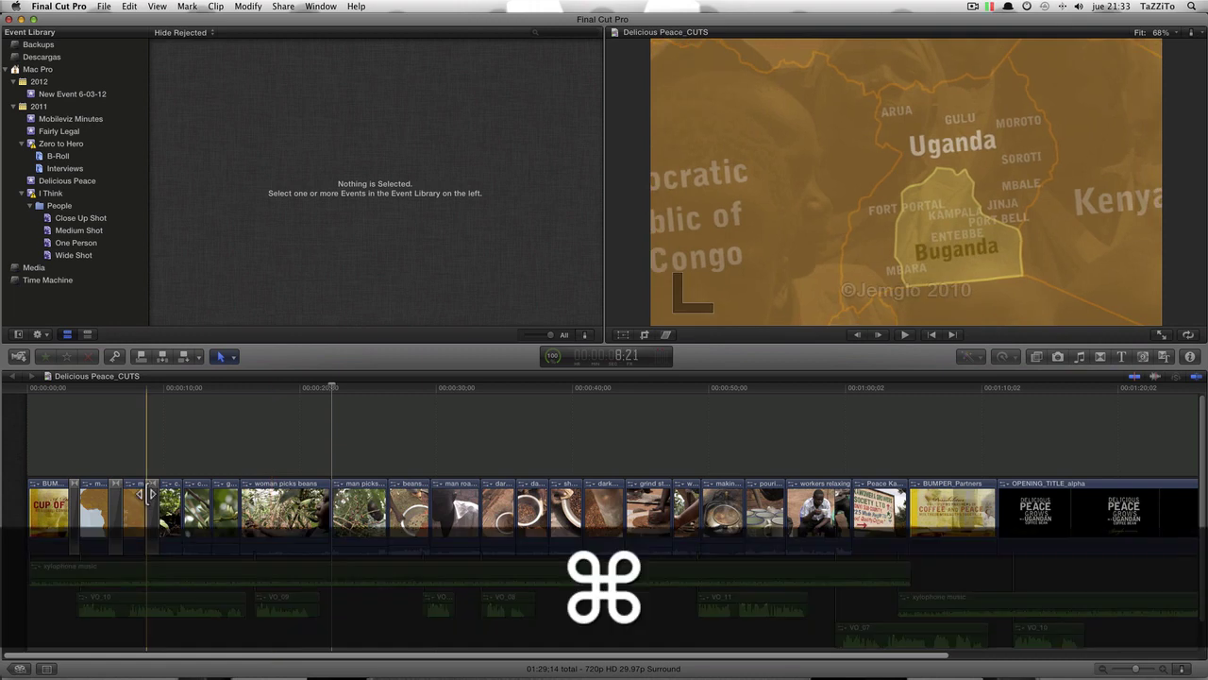
Undo the last edit and delete the stray transition near the timeline start.
{"action": "key", "text": "super+z"}
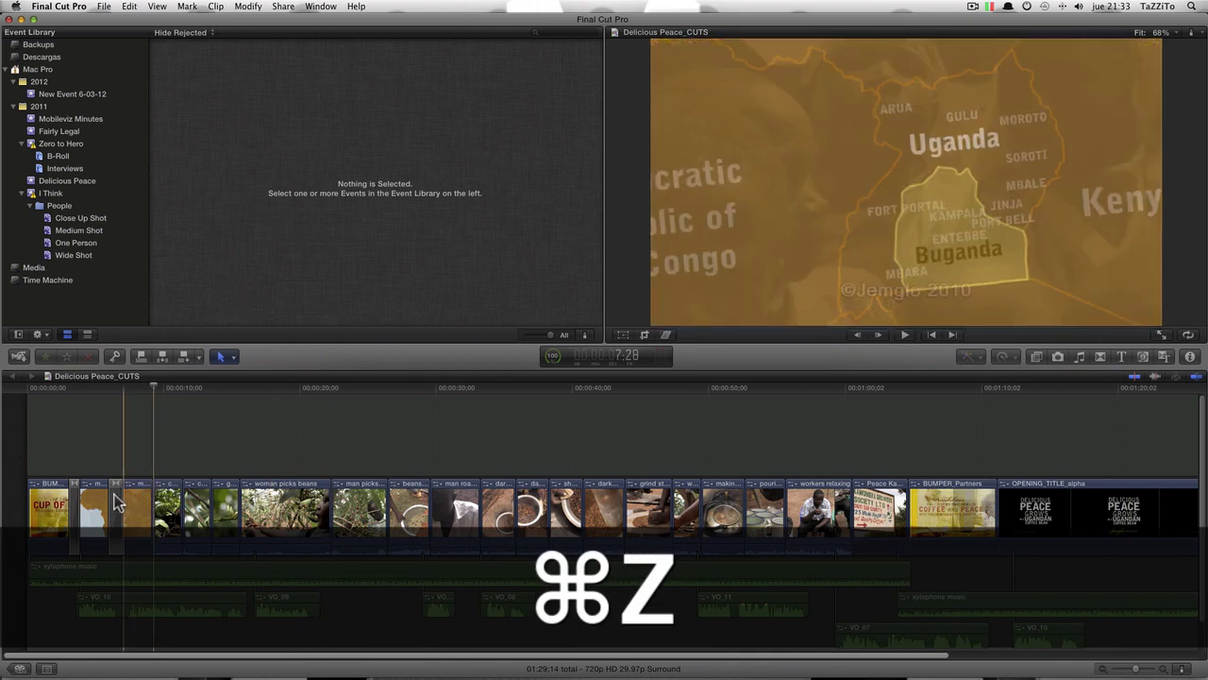
{"action": "left_click", "coordinate": [118, 500]}
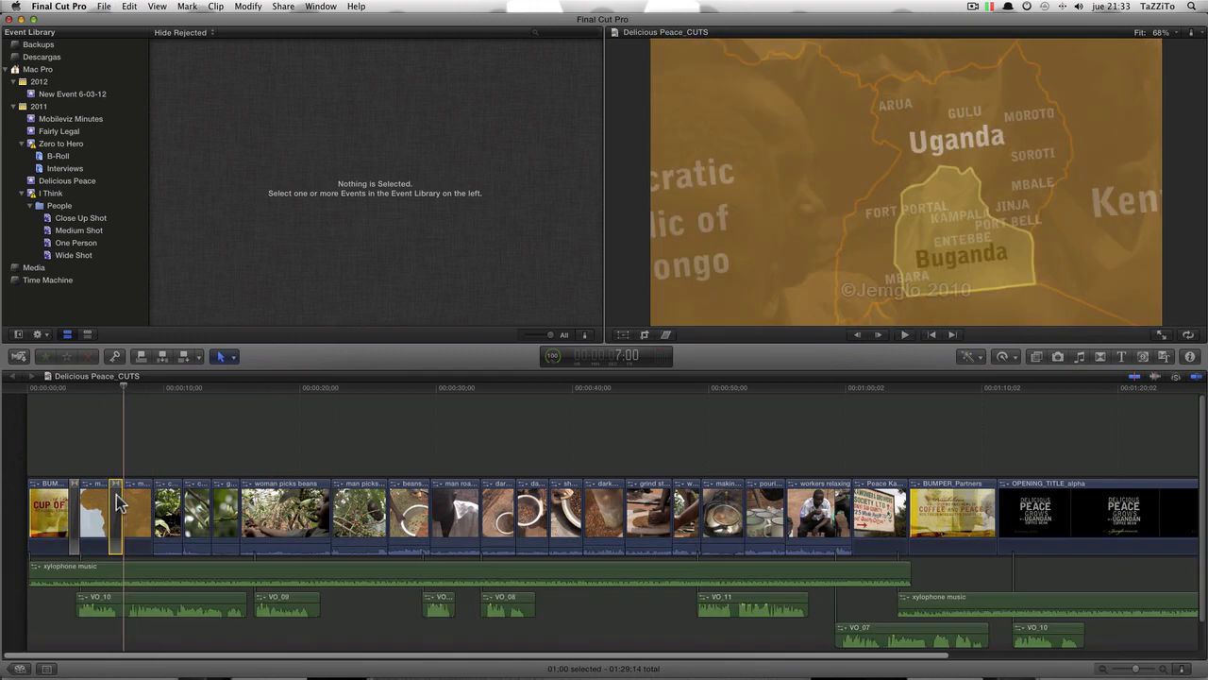
{"action": "key", "text": "Delete"}
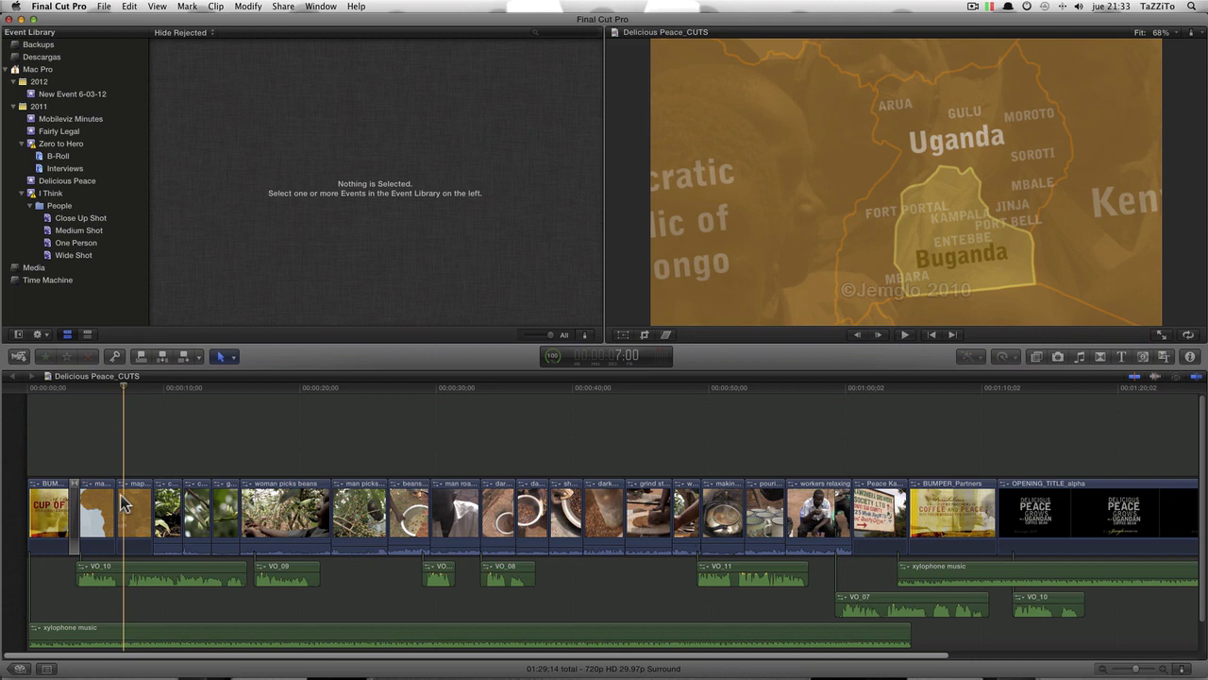
Add cross dissolves on both sides of the second map clip.
{"action": "left_click", "coordinate": [126, 504]}
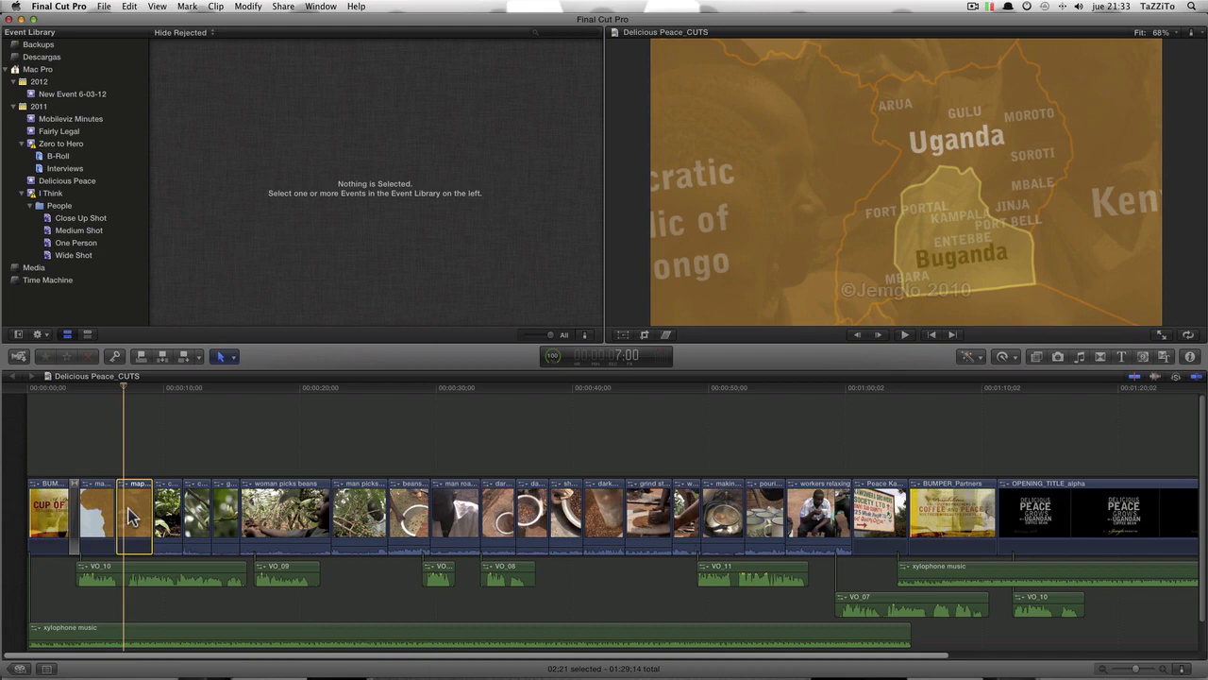
{"action": "key", "text": "space"}
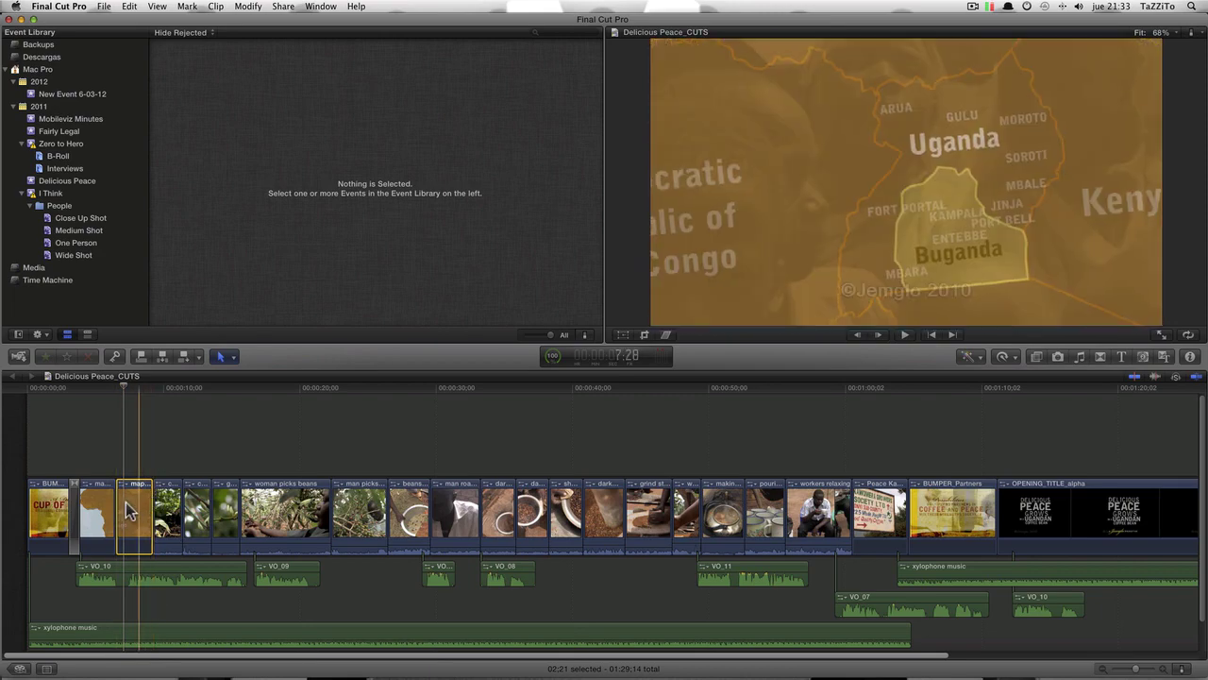
{"action": "key", "text": "ctrl+t"}
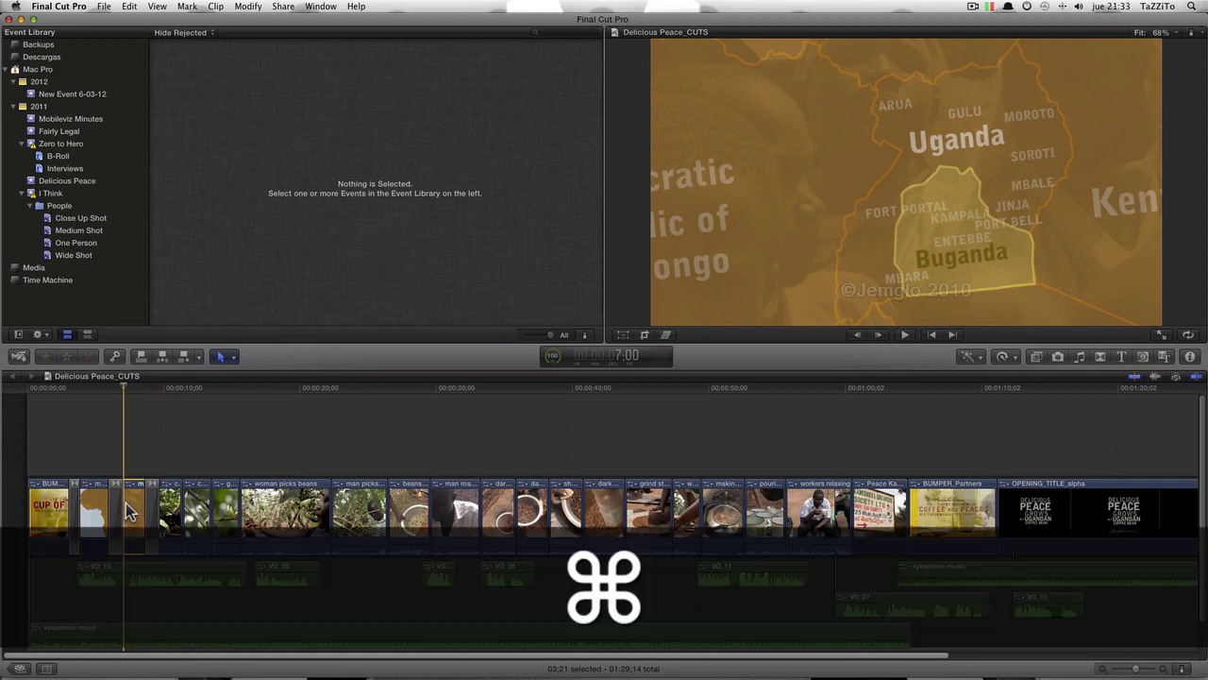
Add full-overlap transitions to every edit in the timeline, then undo them.
{"action": "key", "text": "super+a"}
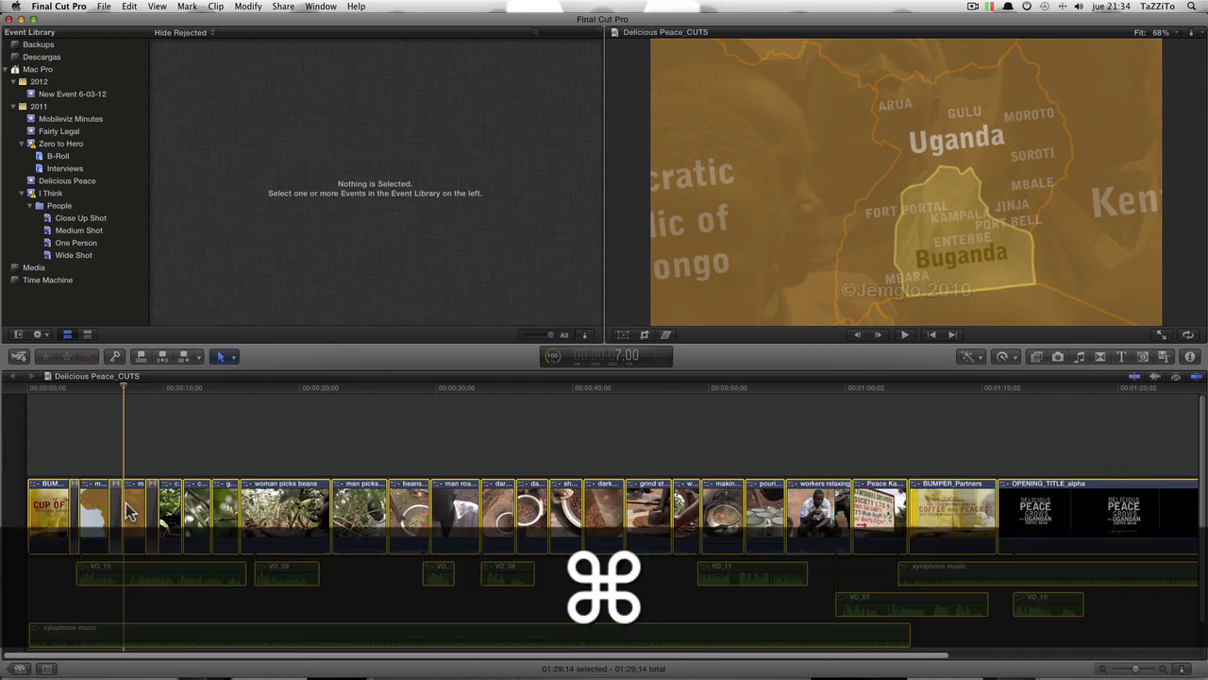
{"action": "key", "text": "super+t"}
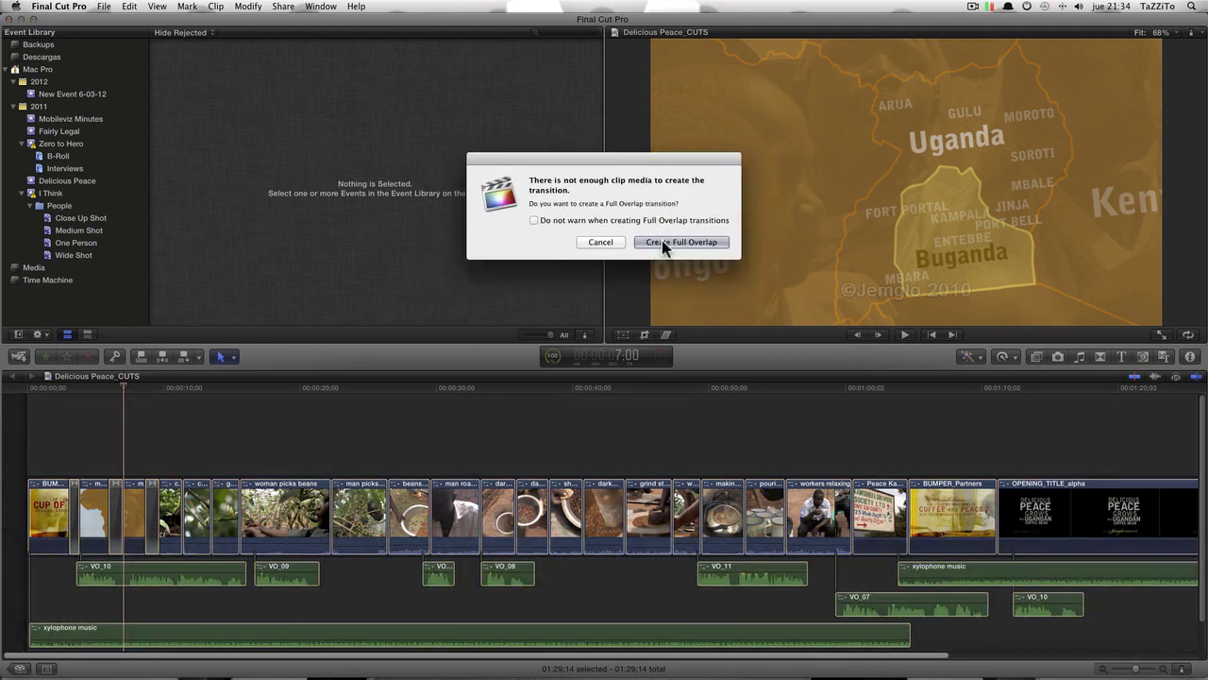
{"action": "left_click", "coordinate": [662, 242]}
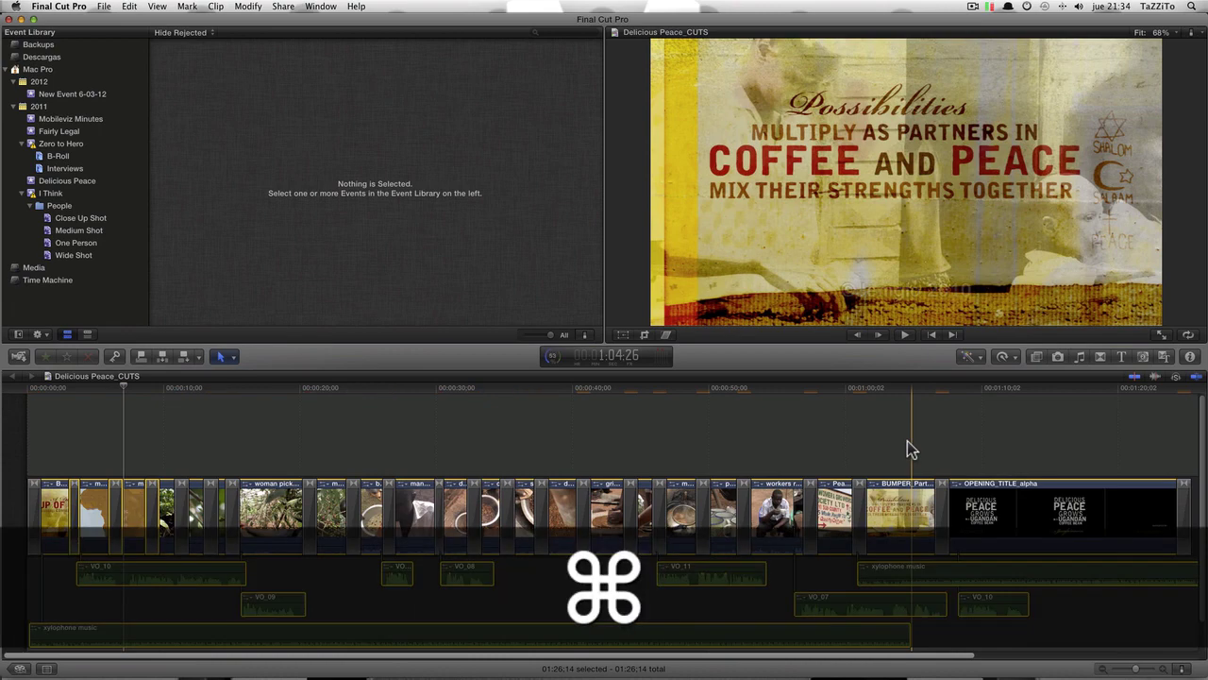
{"action": "key", "text": "ctrl+z"}
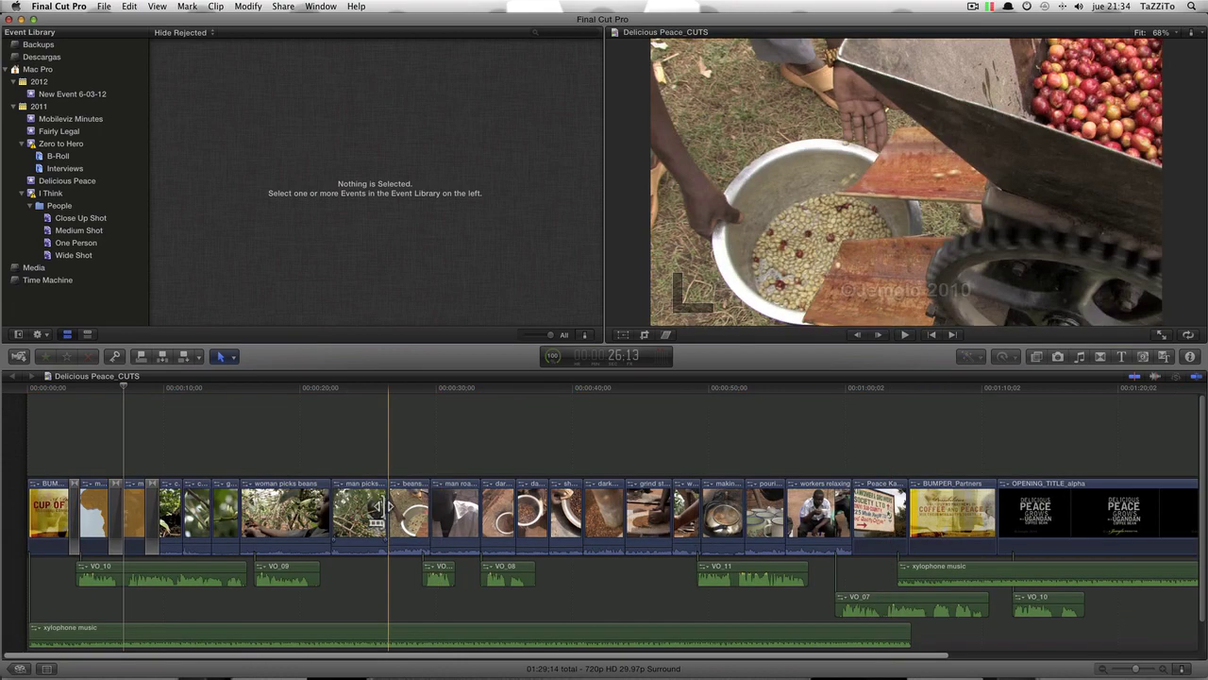
Add cross dissolves on both sides of the beans-poured-from-clay-pot clip and zoom in on it.
{"action": "left_click", "coordinate": [573, 530]}
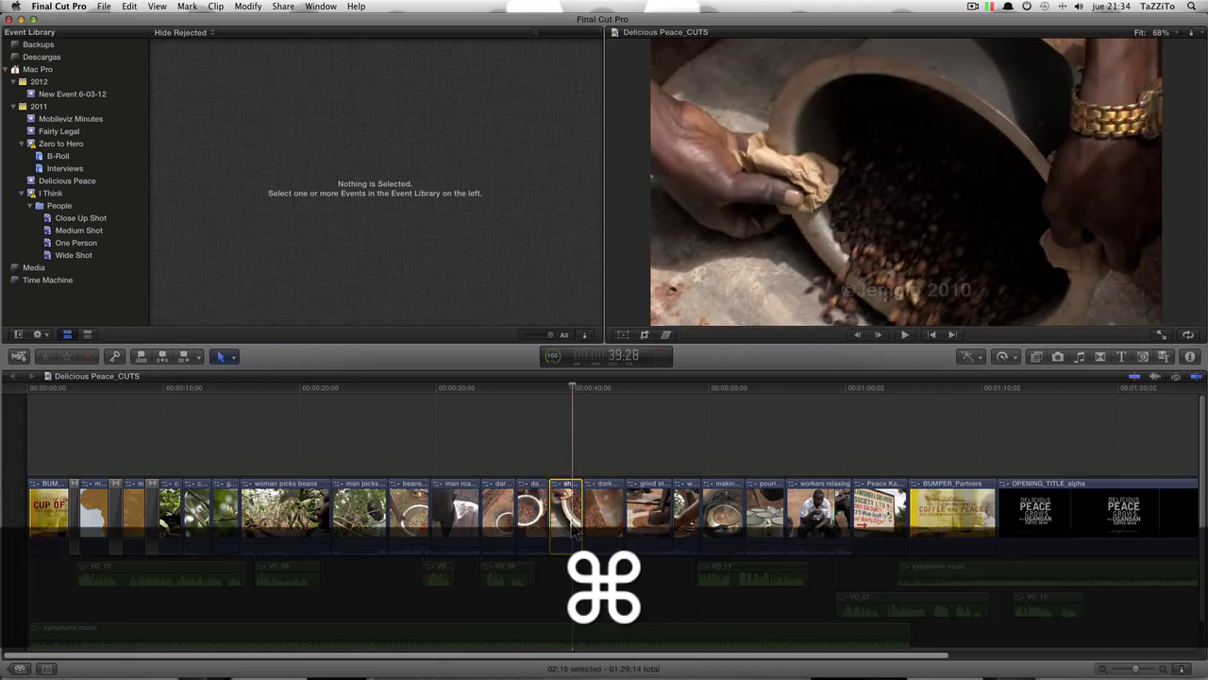
{"action": "key", "text": "ctrl+t"}
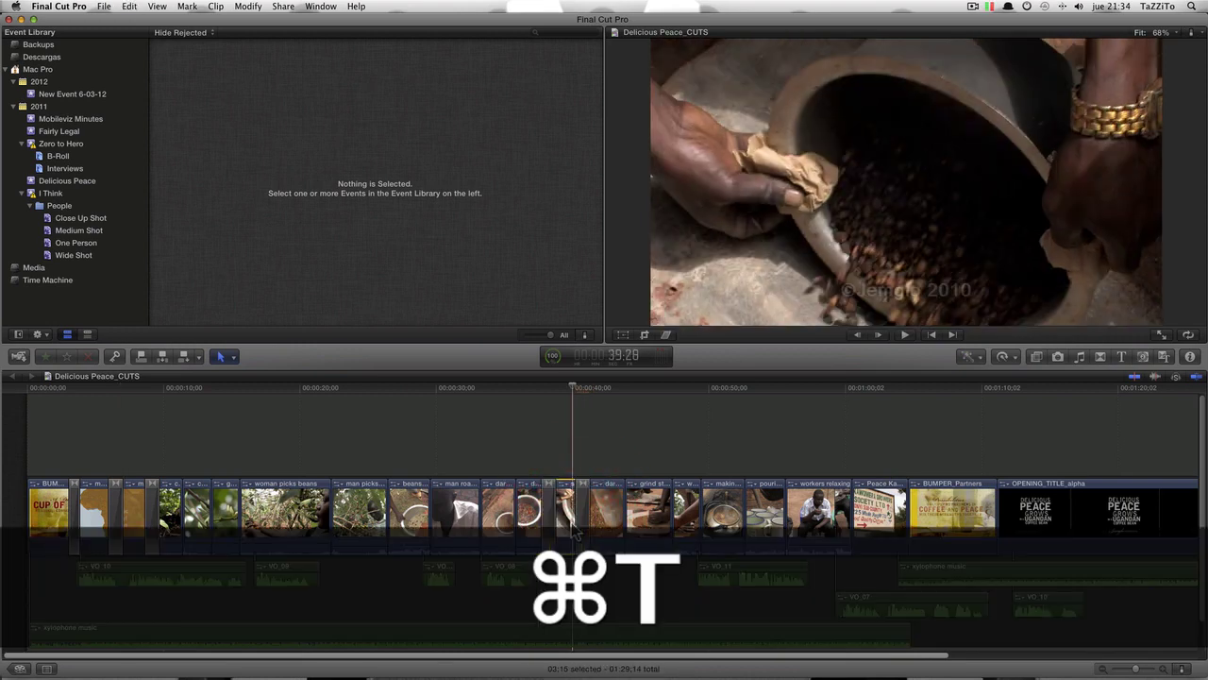
{"action": "key", "text": "ctrl+plus"}
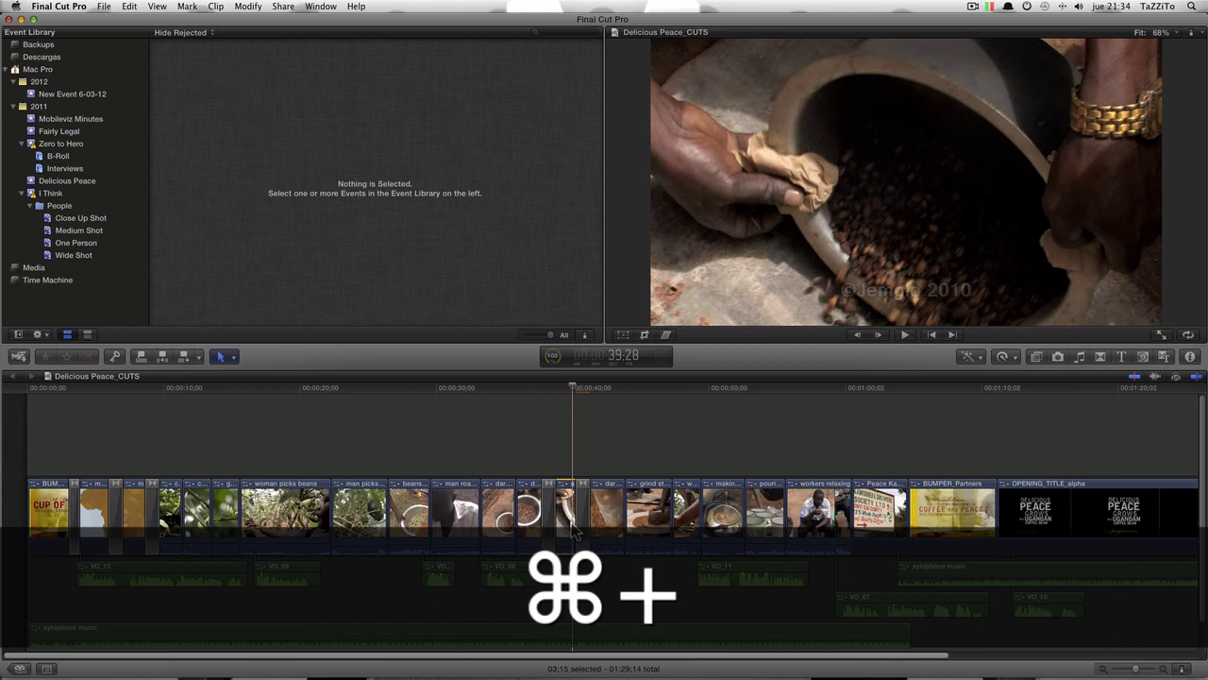
{"action": "key", "text": "ctrl+minus"}
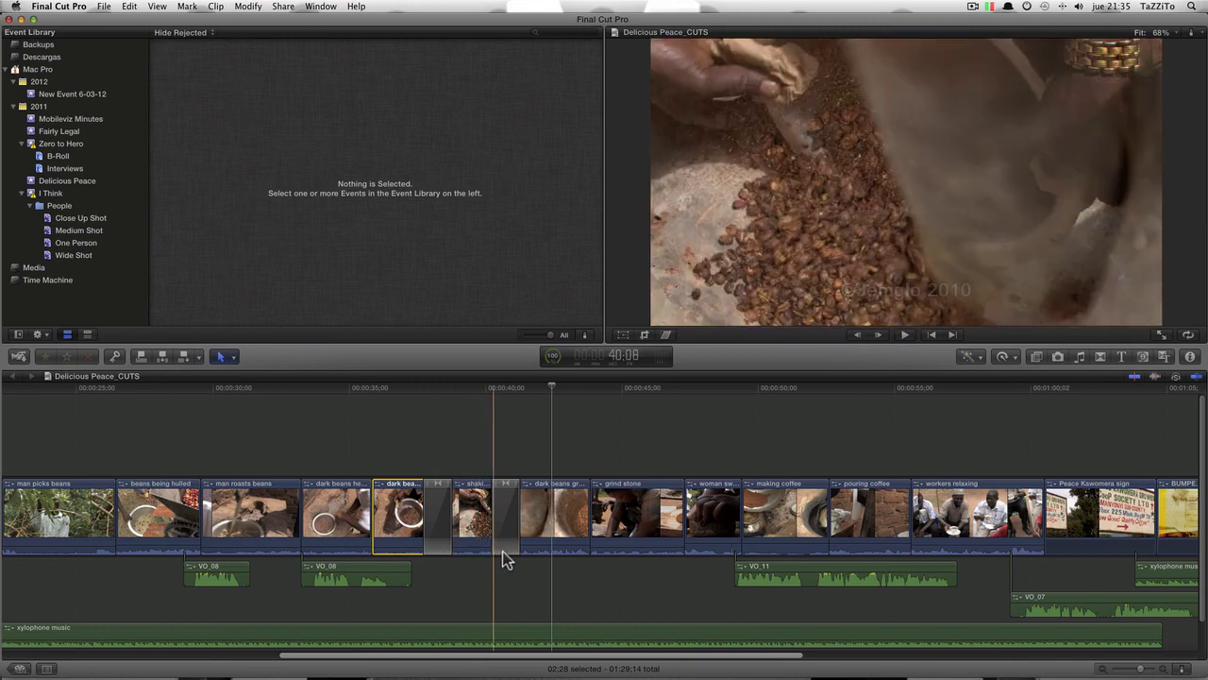
{"action": "key", "text": "l"}
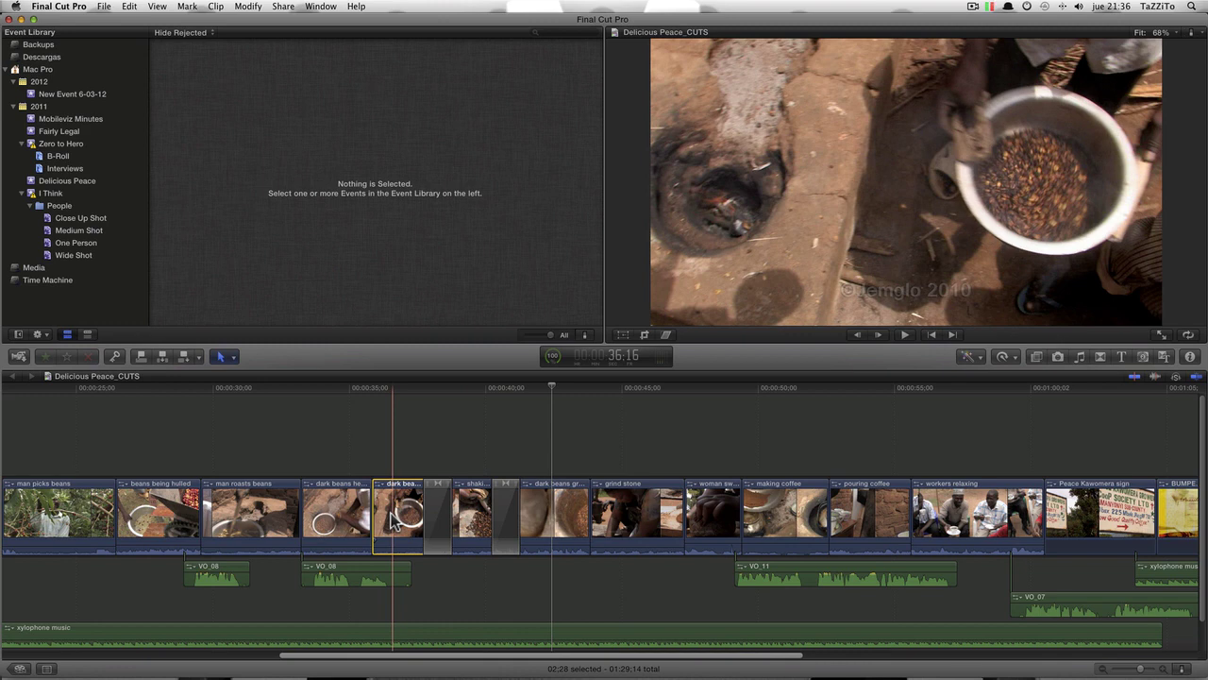
{"action": "key", "text": "space"}
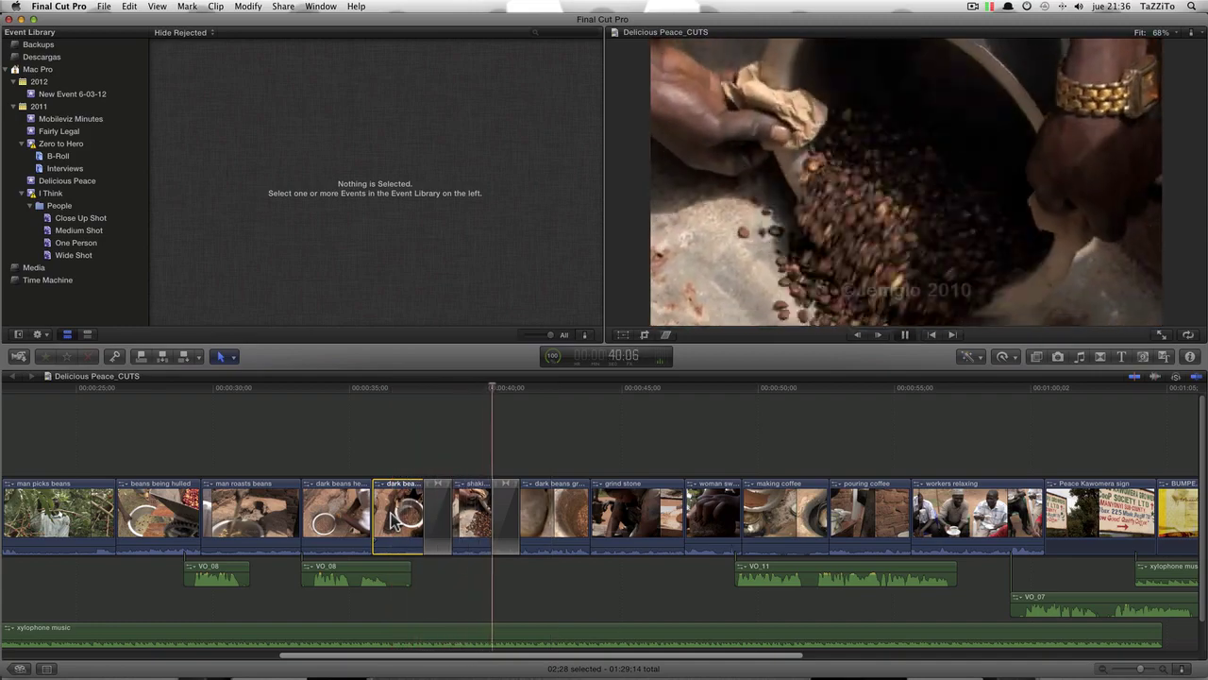
{"action": "key", "text": "space"}
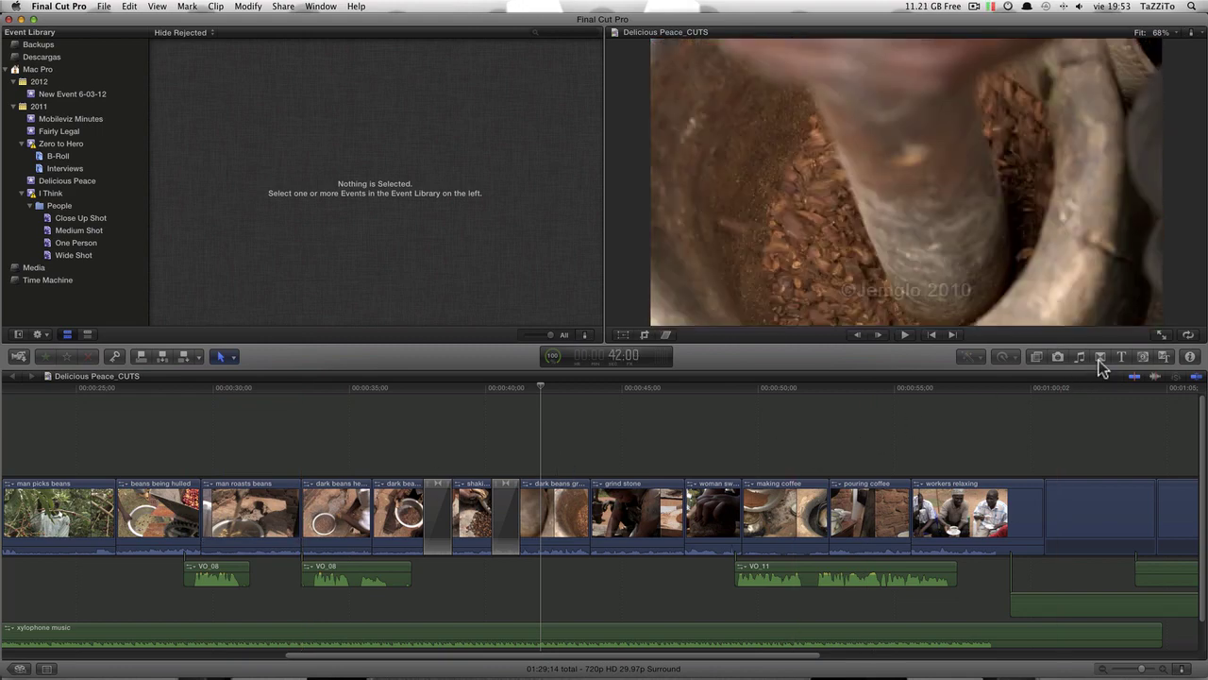
Open and widen the Transitions browser, previewing the Blurs, Dissolves, Lights and Movements categories.
{"action": "left_click", "coordinate": [1099, 357]}
{"action": "left_click_drag", "start_coordinate": [970, 520], "coordinate": [951, 520]}
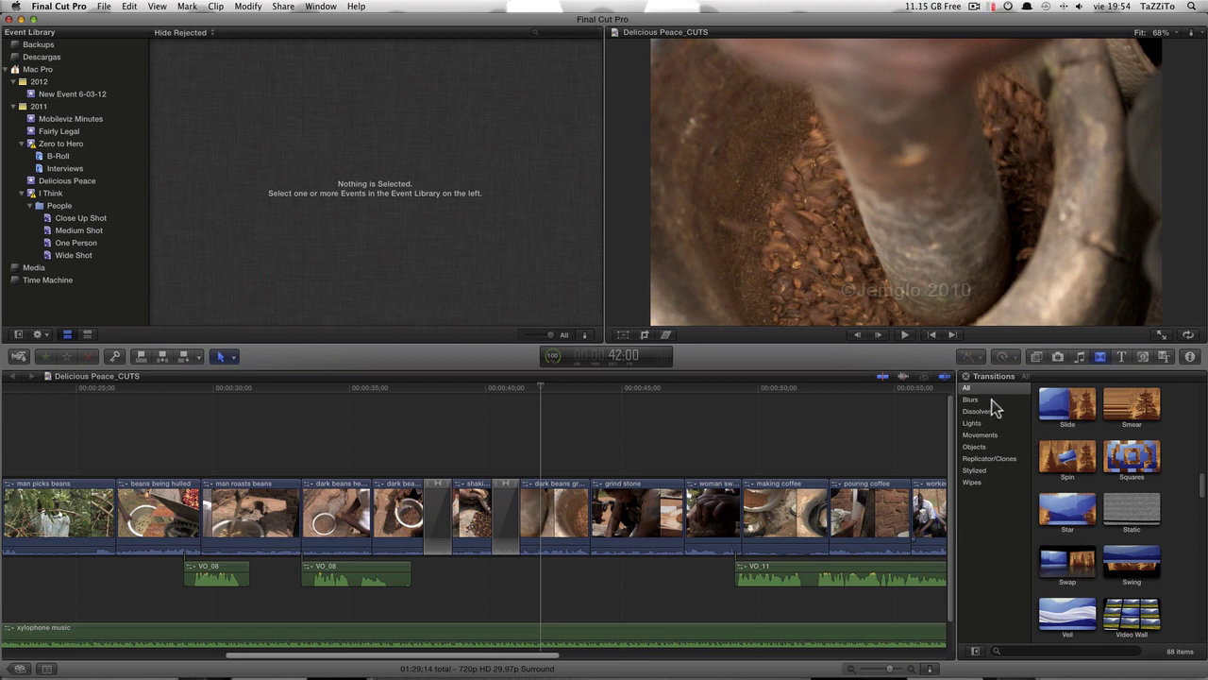
{"action": "left_click", "coordinate": [973, 399]}
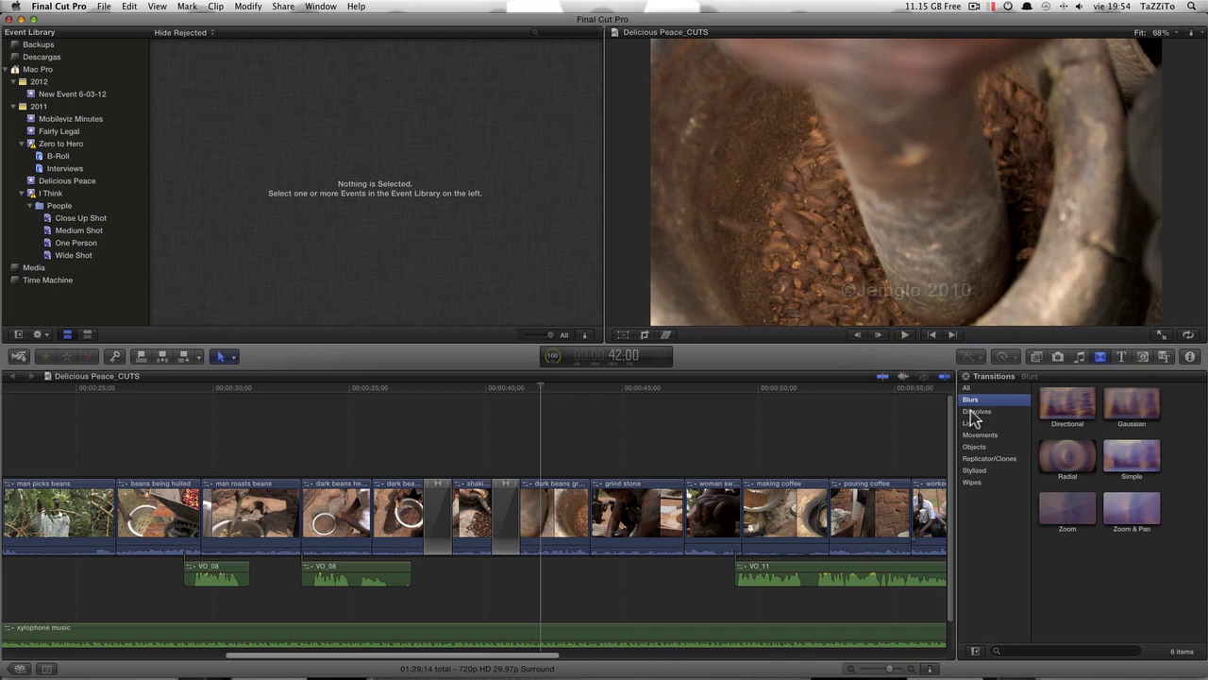
{"action": "left_click", "coordinate": [972, 415]}
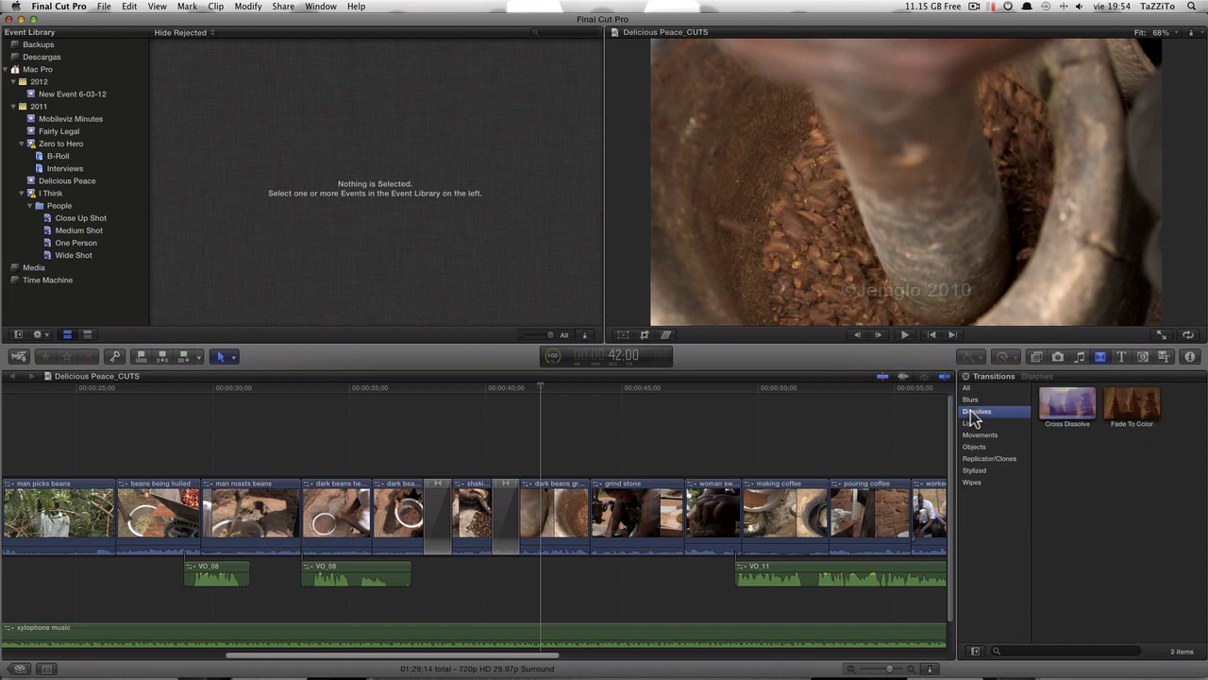
{"action": "left_click", "coordinate": [973, 422]}
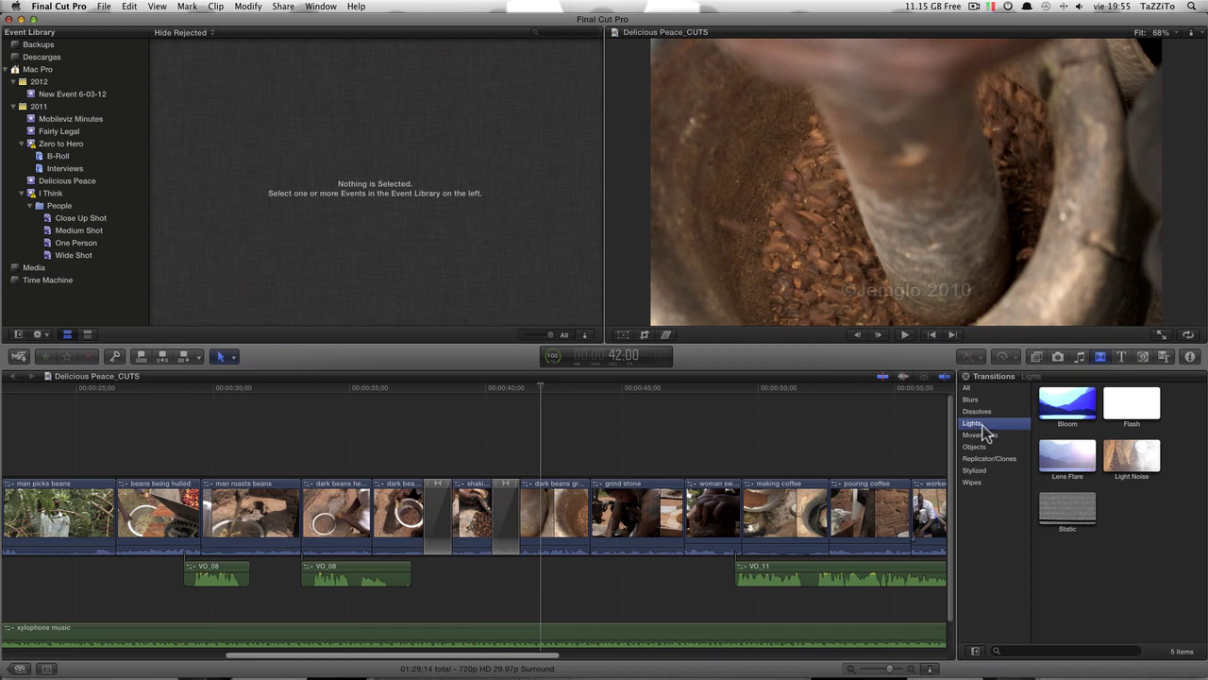
{"action": "left_click", "coordinate": [981, 435]}
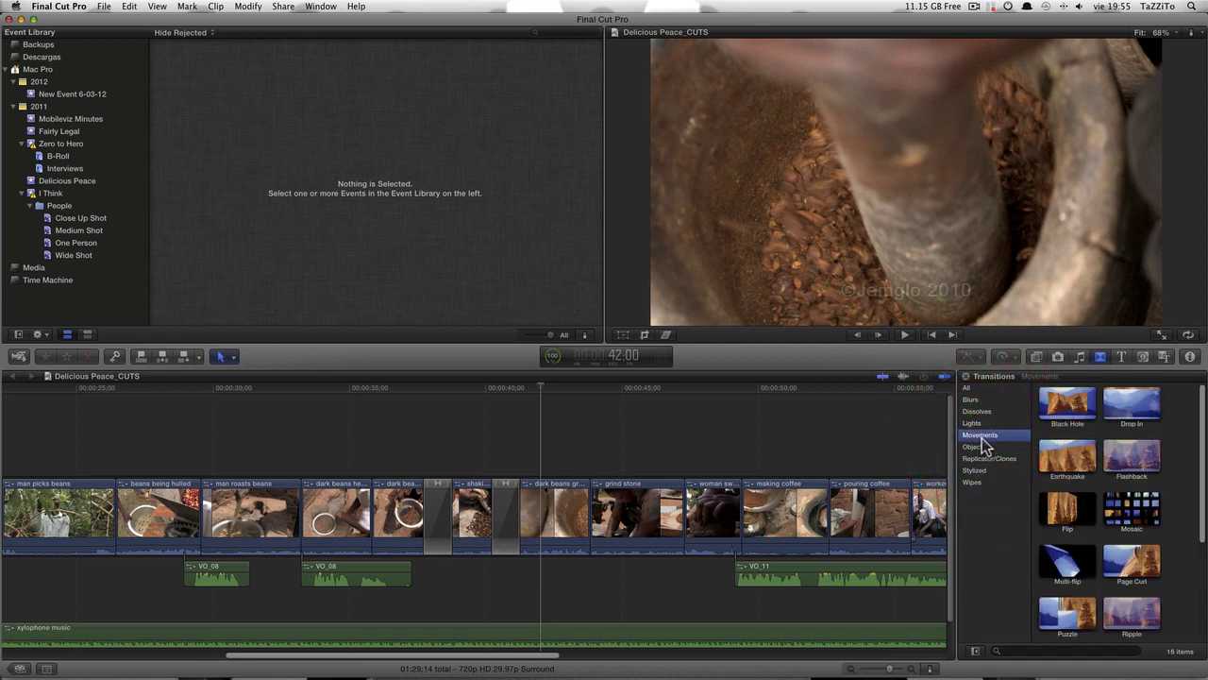
Preview the Objects, Replicator/Clones, Stylized and Wipes categories, then list all 88 transitions.
{"action": "left_click", "coordinate": [975, 447]}
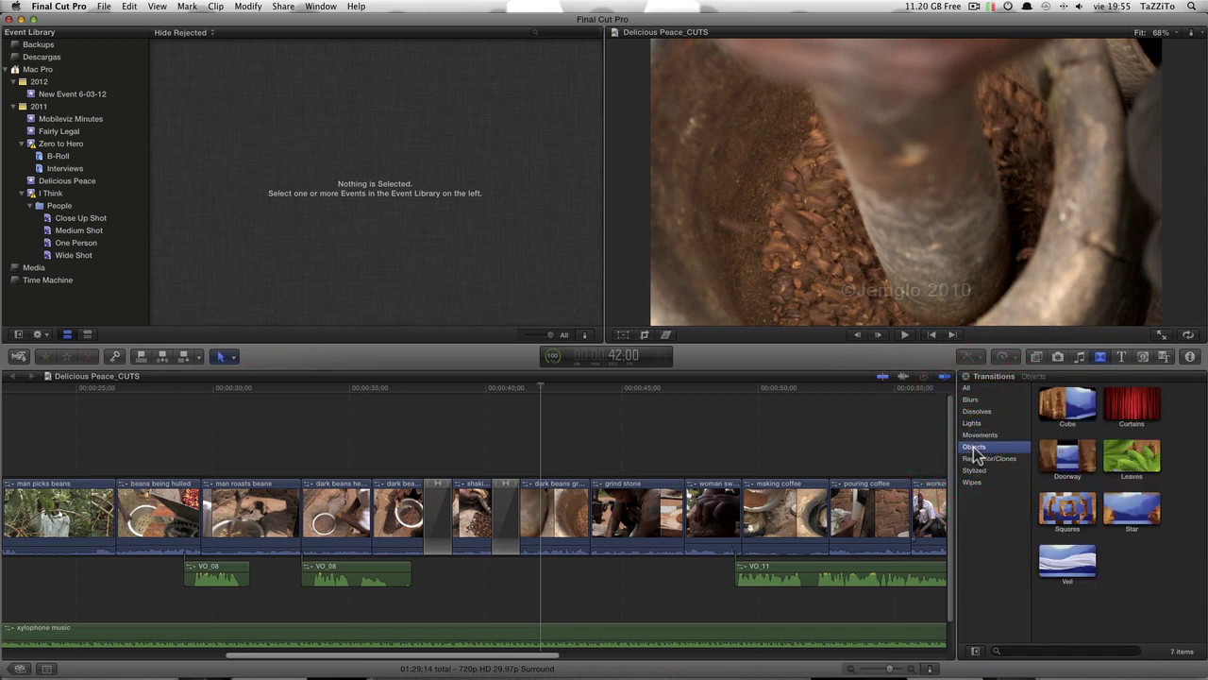
{"action": "left_click", "coordinate": [976, 459]}
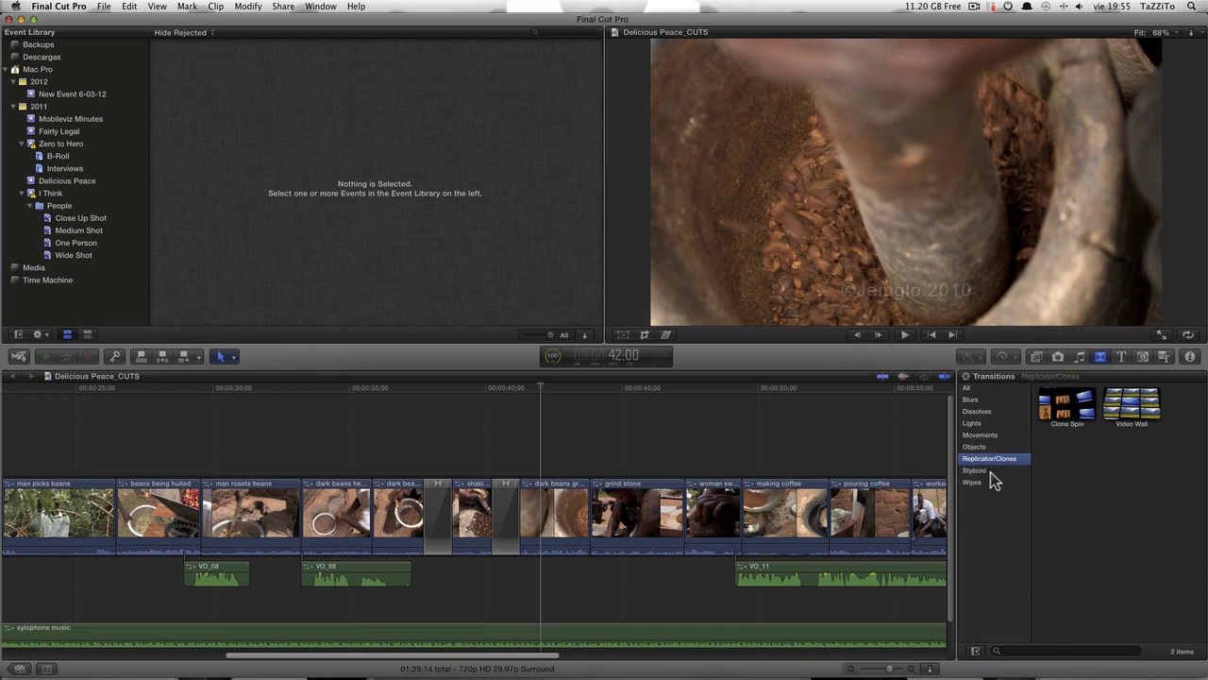
{"action": "left_click", "coordinate": [964, 470]}
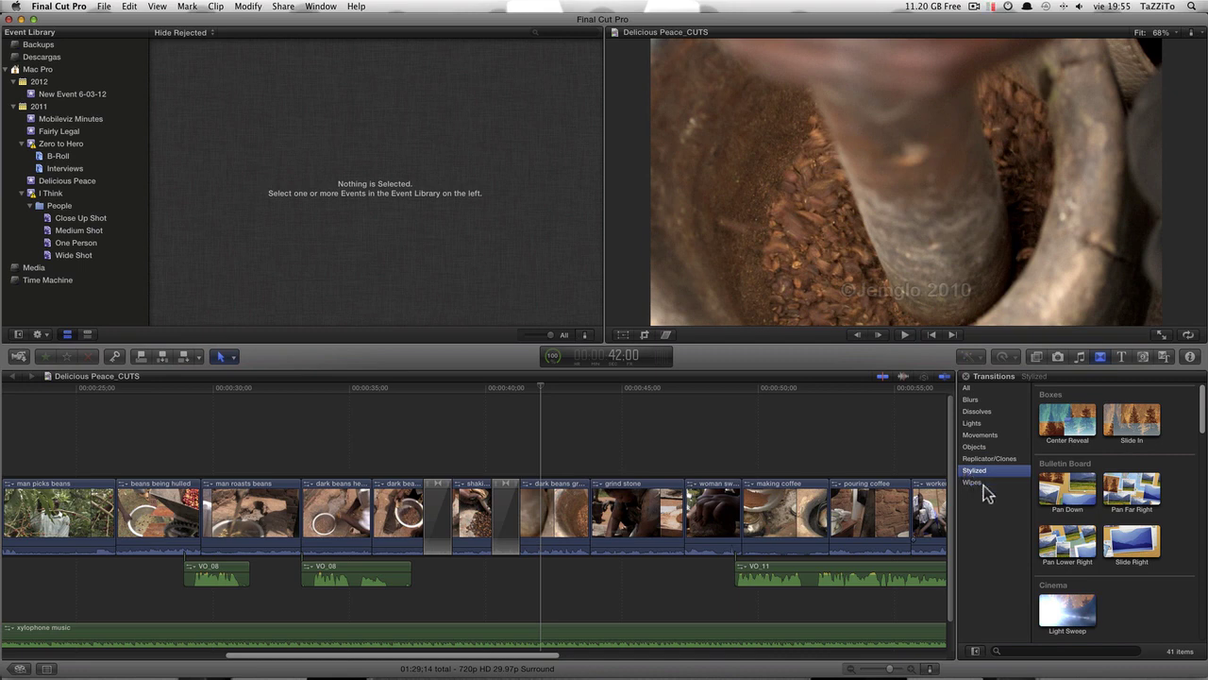
{"action": "left_click", "coordinate": [970, 482]}
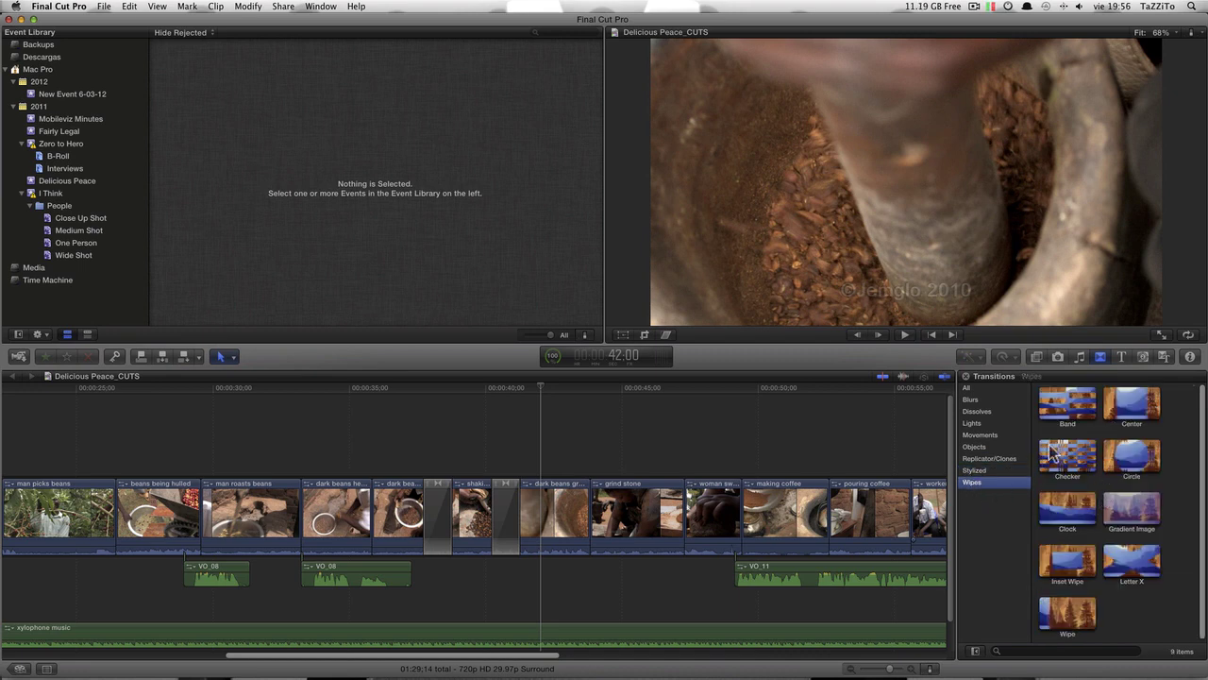
{"action": "left_click", "coordinate": [1022, 457]}
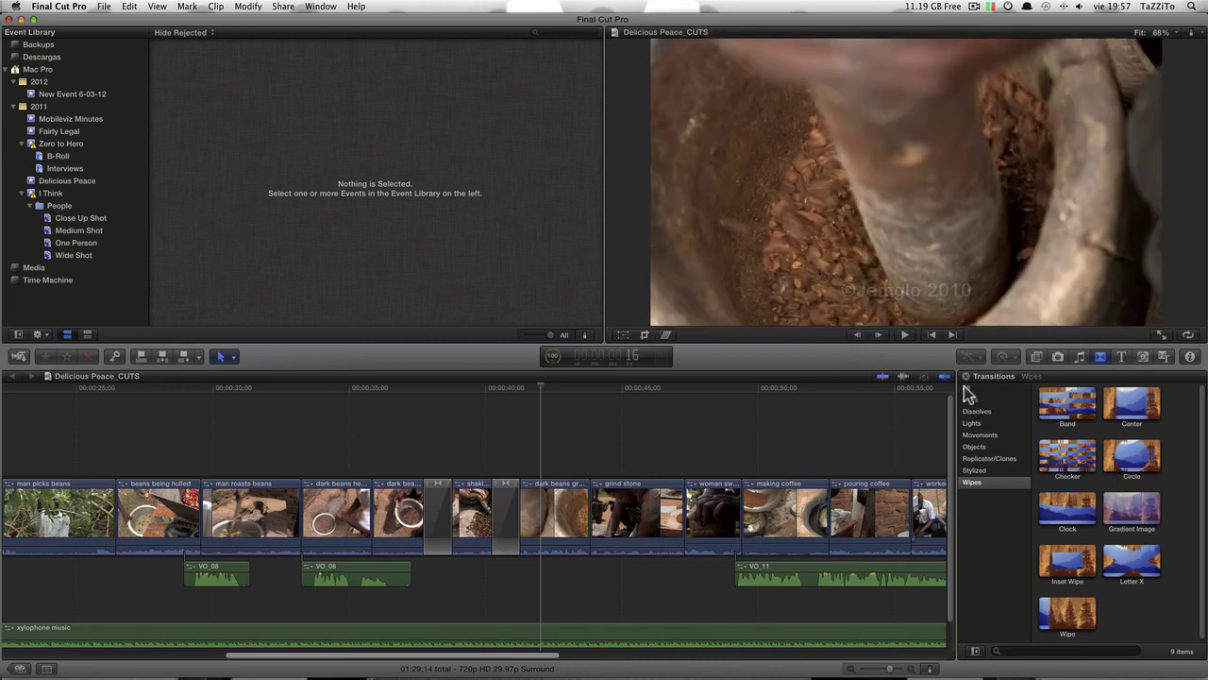
{"action": "left_click", "coordinate": [964, 388]}
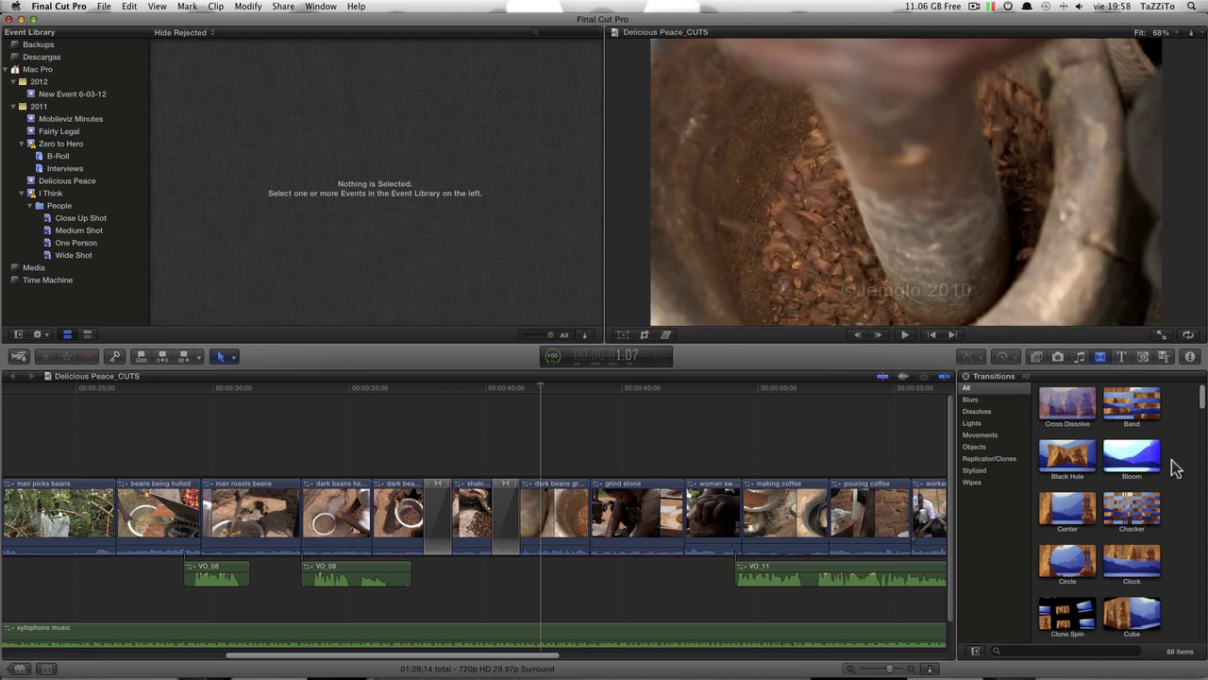
{"action": "scroll", "coordinate": [1187, 506], "scroll_direction": "down", "scroll_amount": 5}
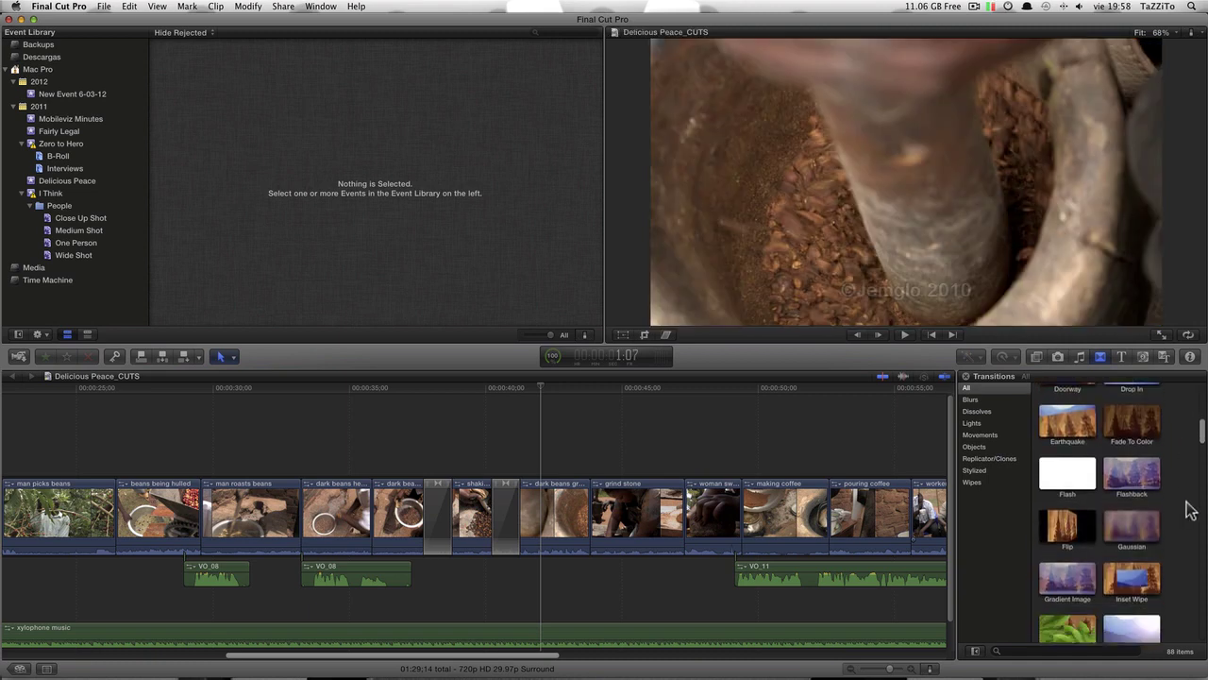
{"action": "scroll", "coordinate": [1189, 510], "scroll_direction": "down", "scroll_amount": 3}
{"action": "scroll", "coordinate": [1189, 510], "scroll_direction": "down", "scroll_amount": 3}
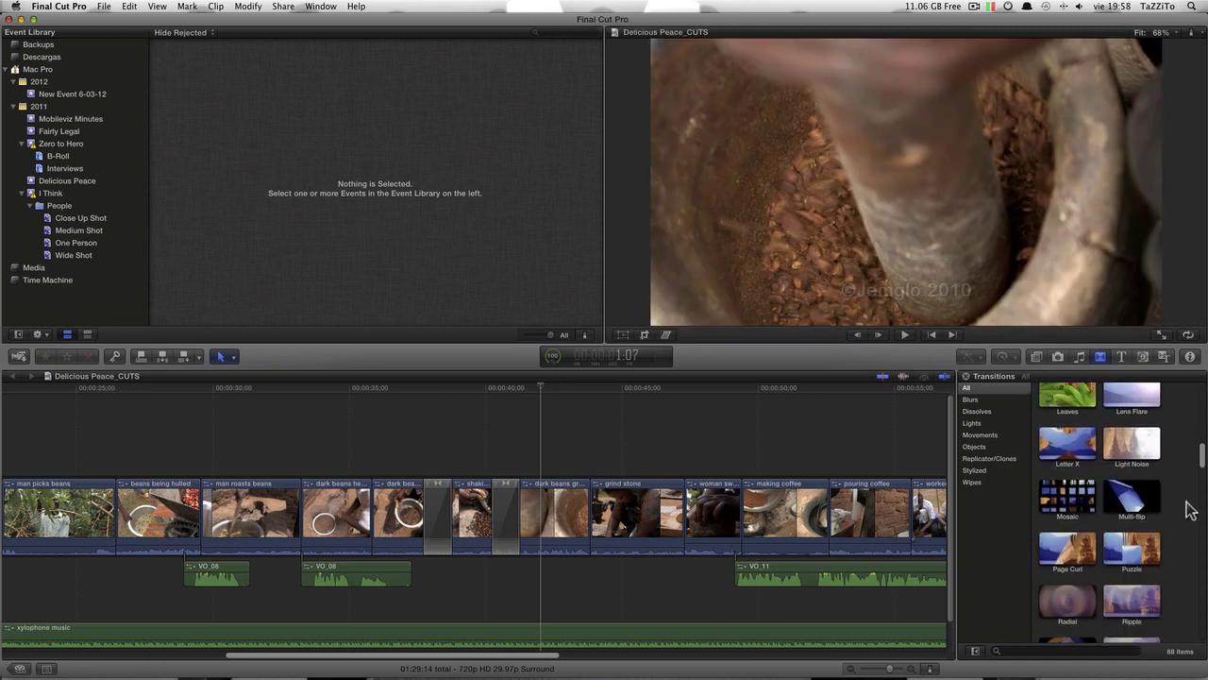
{"action": "scroll", "coordinate": [1189, 509], "scroll_direction": "down", "scroll_amount": 2}
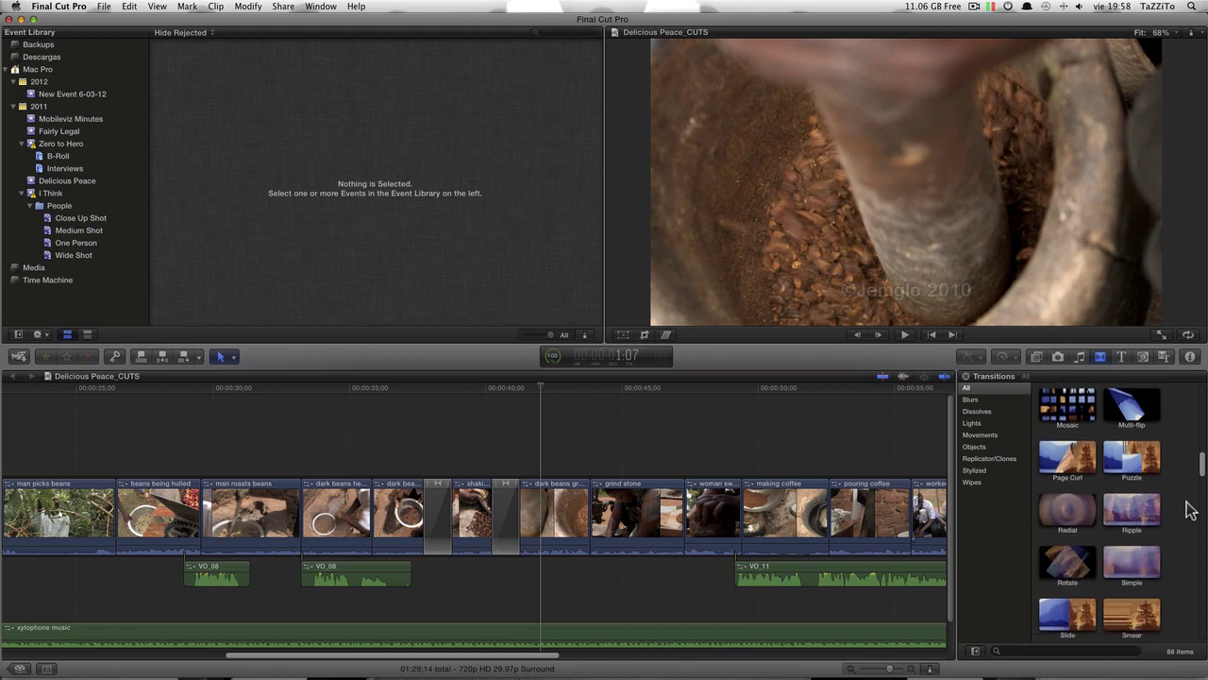
{"action": "scroll", "coordinate": [1189, 510], "scroll_direction": "up", "scroll_amount": 5}
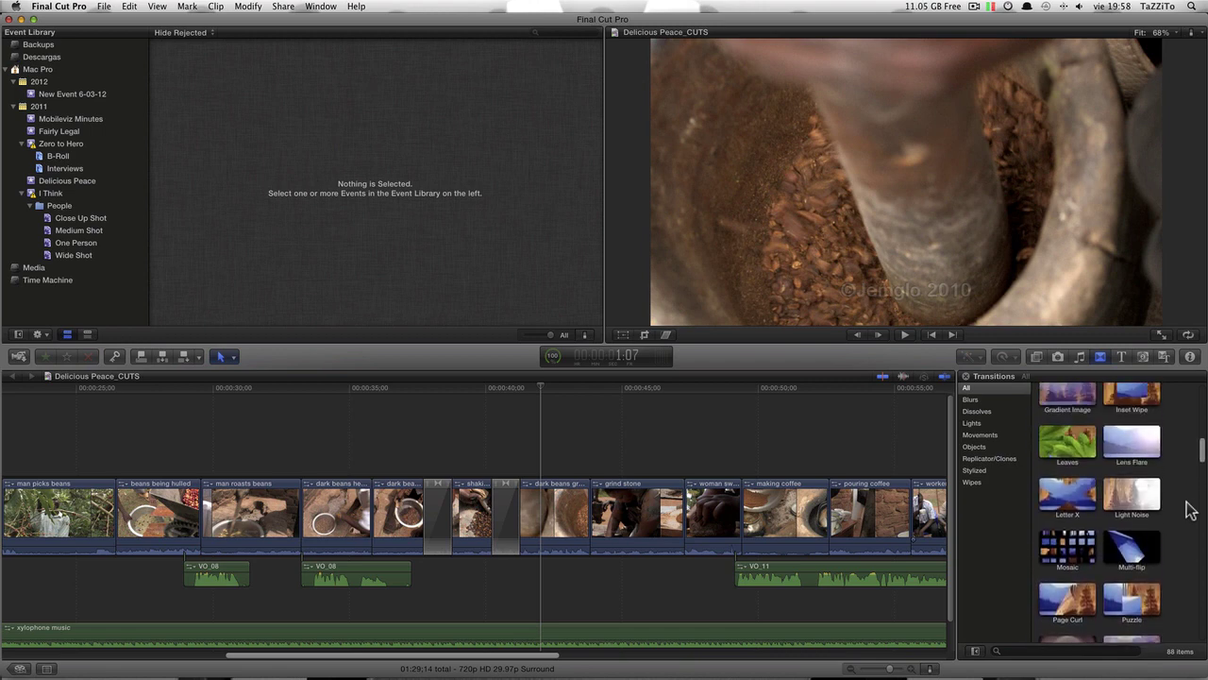
{"action": "scroll", "coordinate": [1189, 509], "scroll_direction": "up", "scroll_amount": 3}
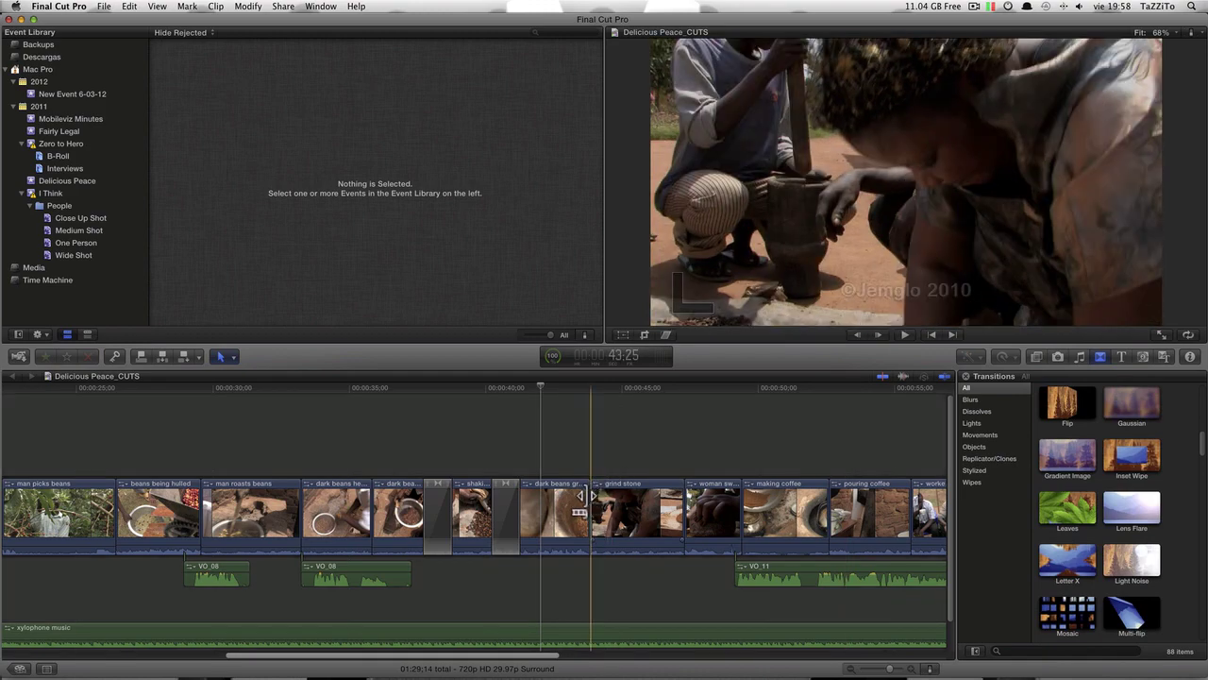
Add the Leaves transition to the cut between the dark beans and grind stone clips.
{"action": "left_click", "coordinate": [585, 494]}
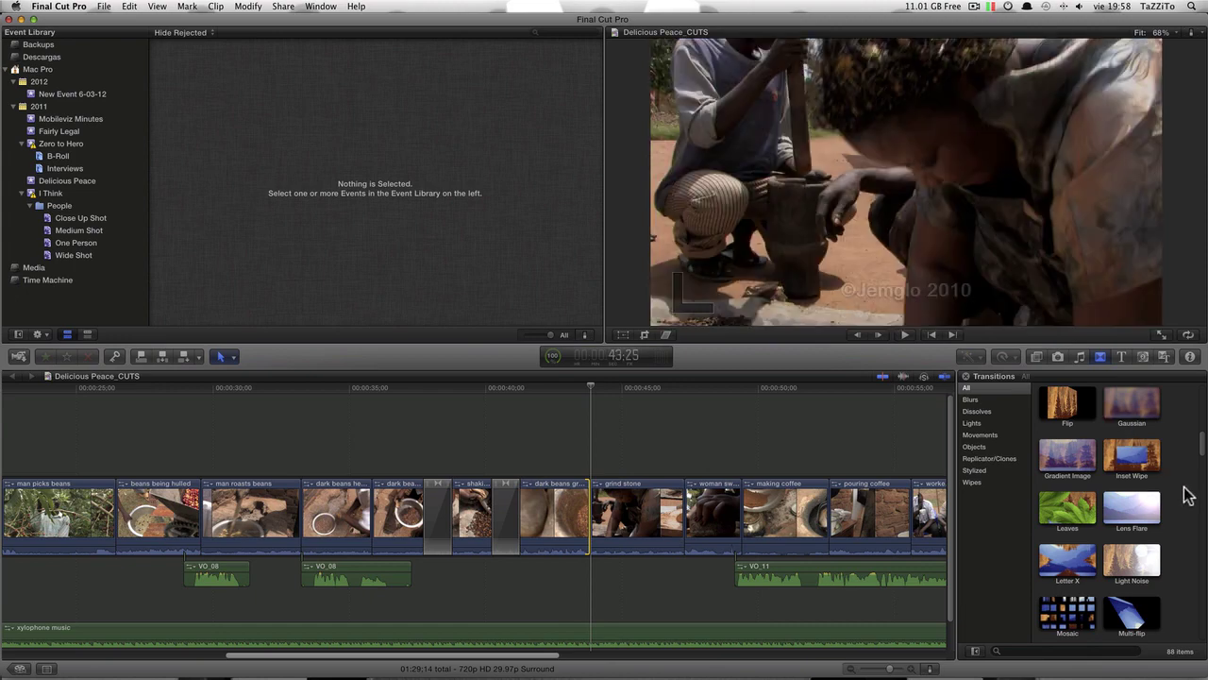
{"action": "scroll", "coordinate": [1180, 494], "scroll_direction": "down", "scroll_amount": 1}
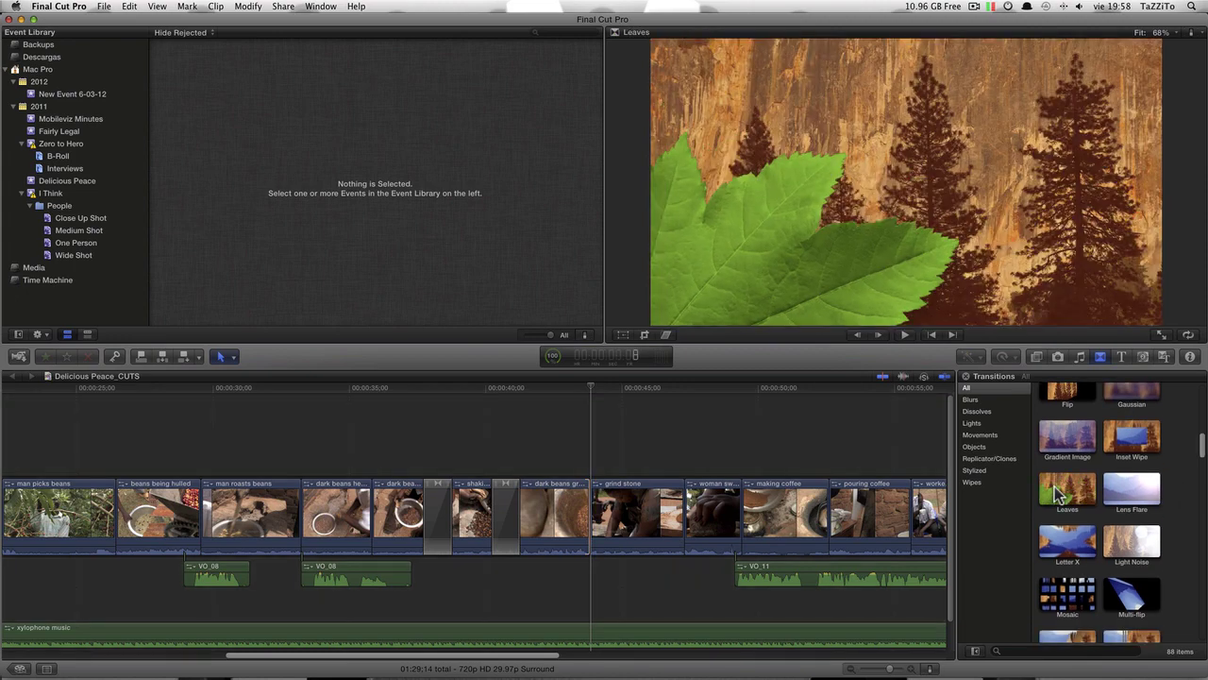
{"action": "left_click", "coordinate": [1064, 497]}
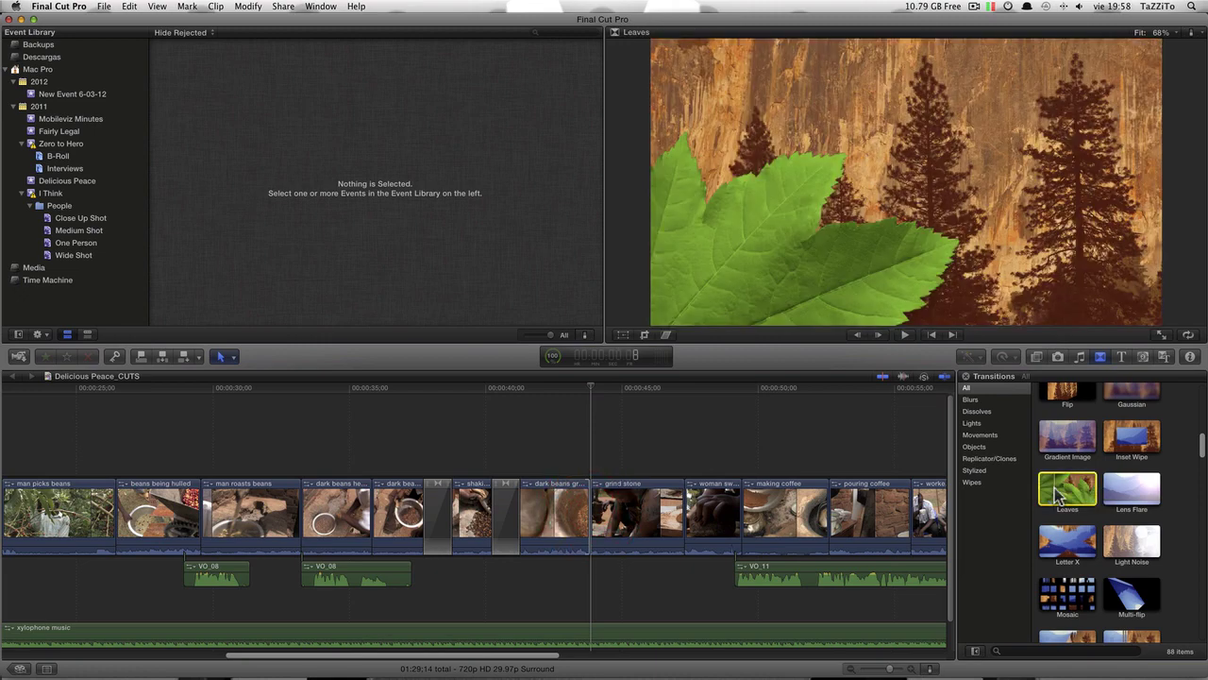
{"action": "left_click_drag", "start_coordinate": [1057, 493], "coordinate": [591, 517]}
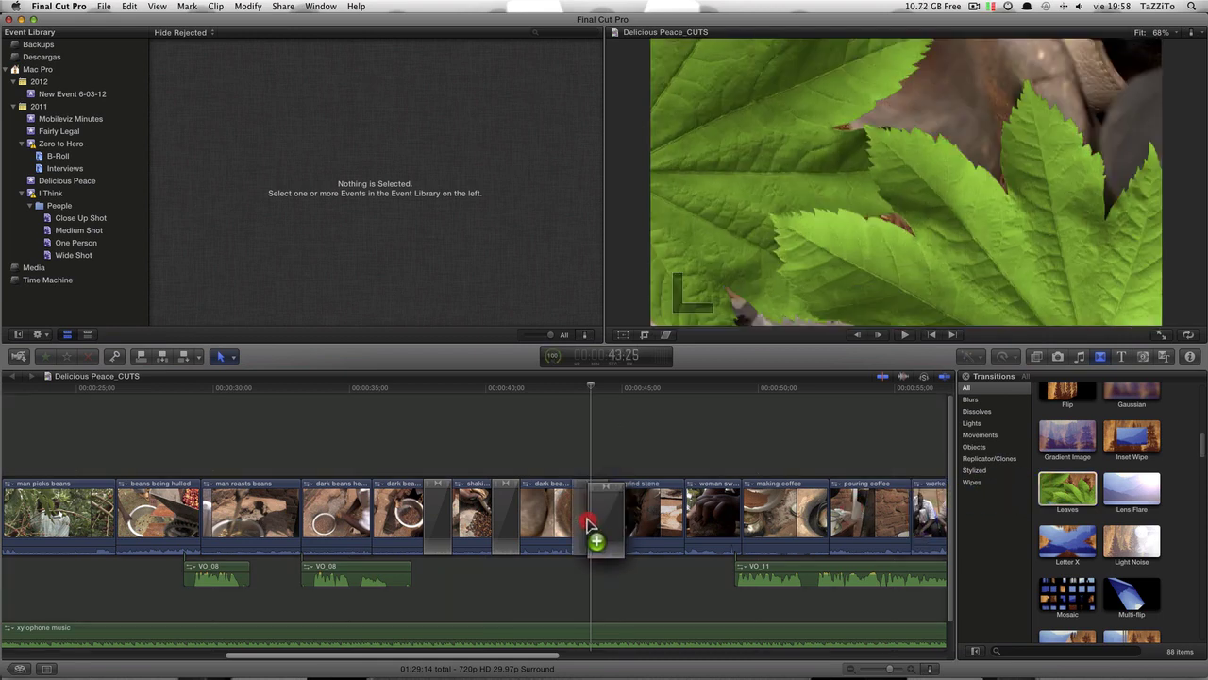
{"action": "left_click_drag", "start_coordinate": [589, 521], "coordinate": [577, 518]}
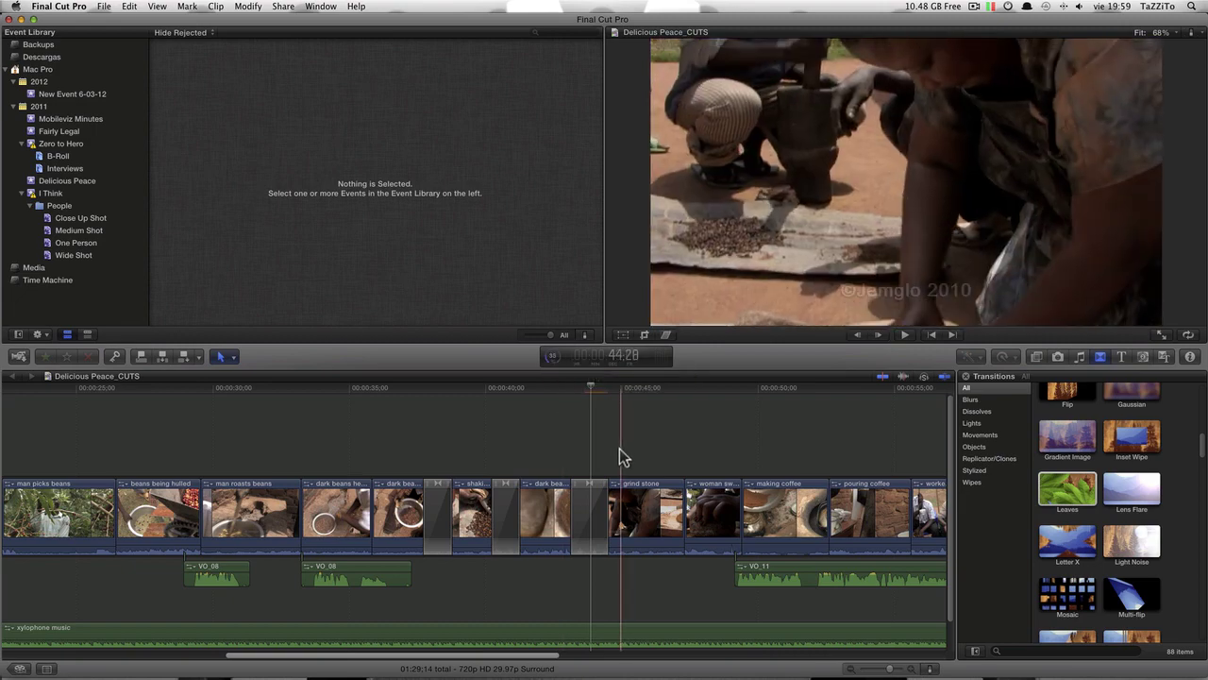
{"action": "key", "text": "super+z"}
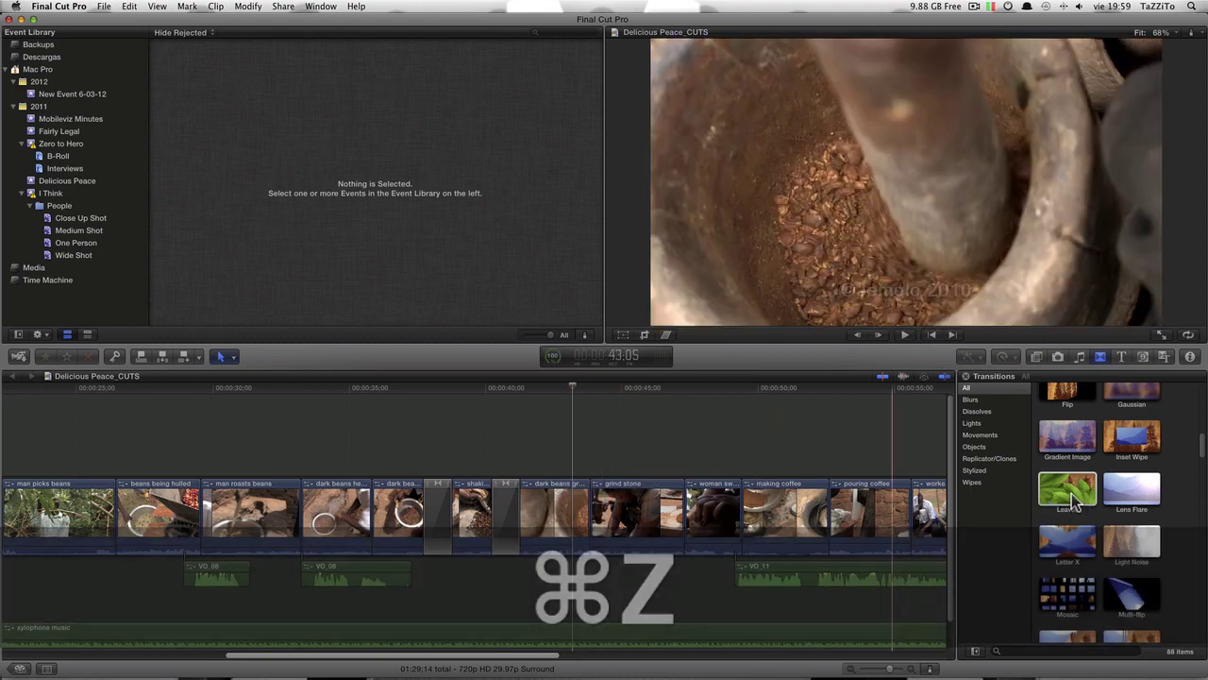
{"action": "left_click_drag", "start_coordinate": [1073, 503], "coordinate": [585, 506]}
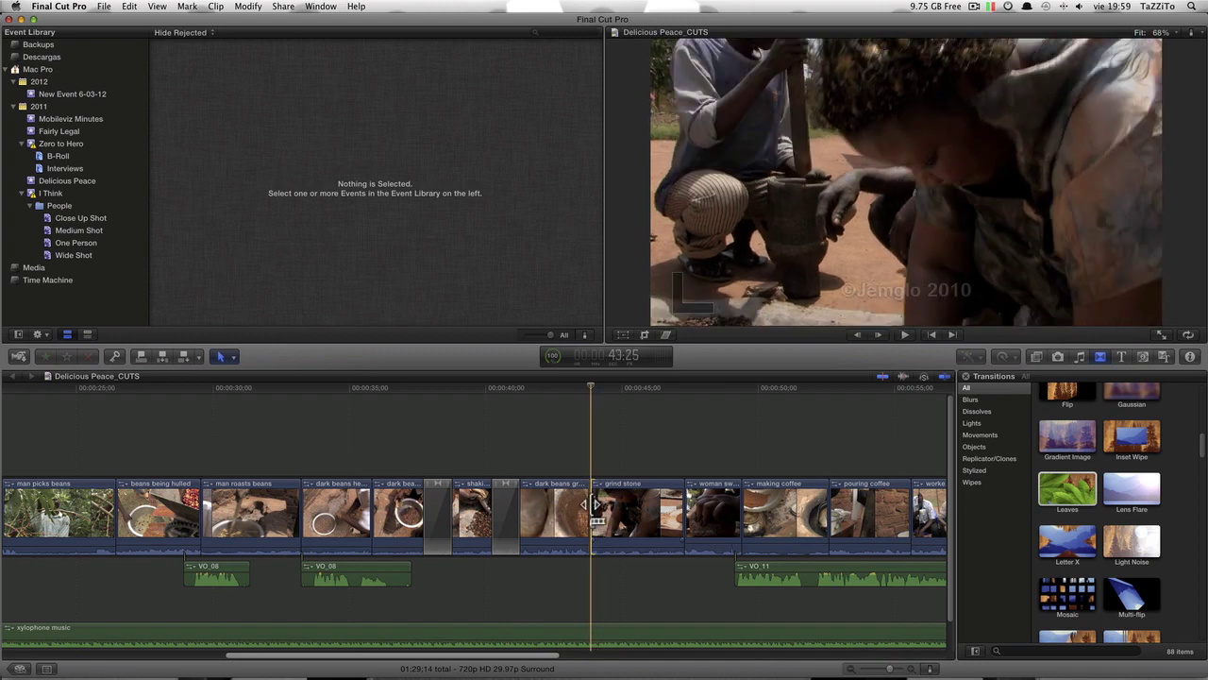
{"action": "left_click", "coordinate": [1064, 493]}
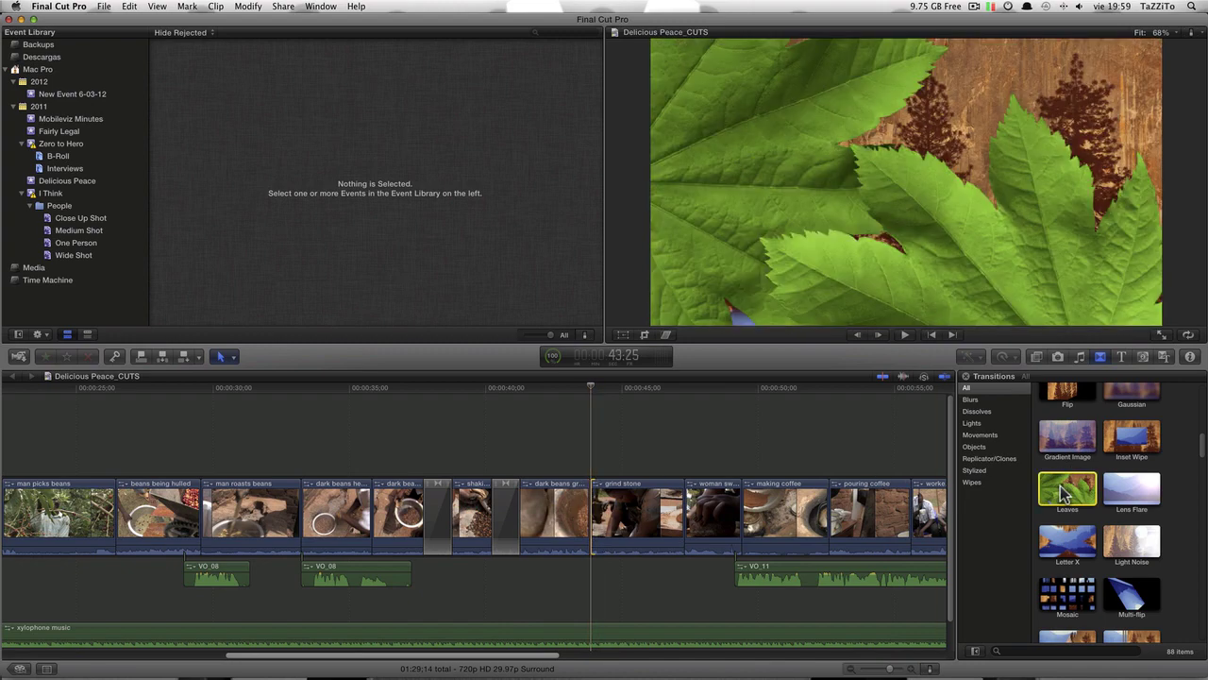
{"action": "double_click", "coordinate": [1063, 492]}
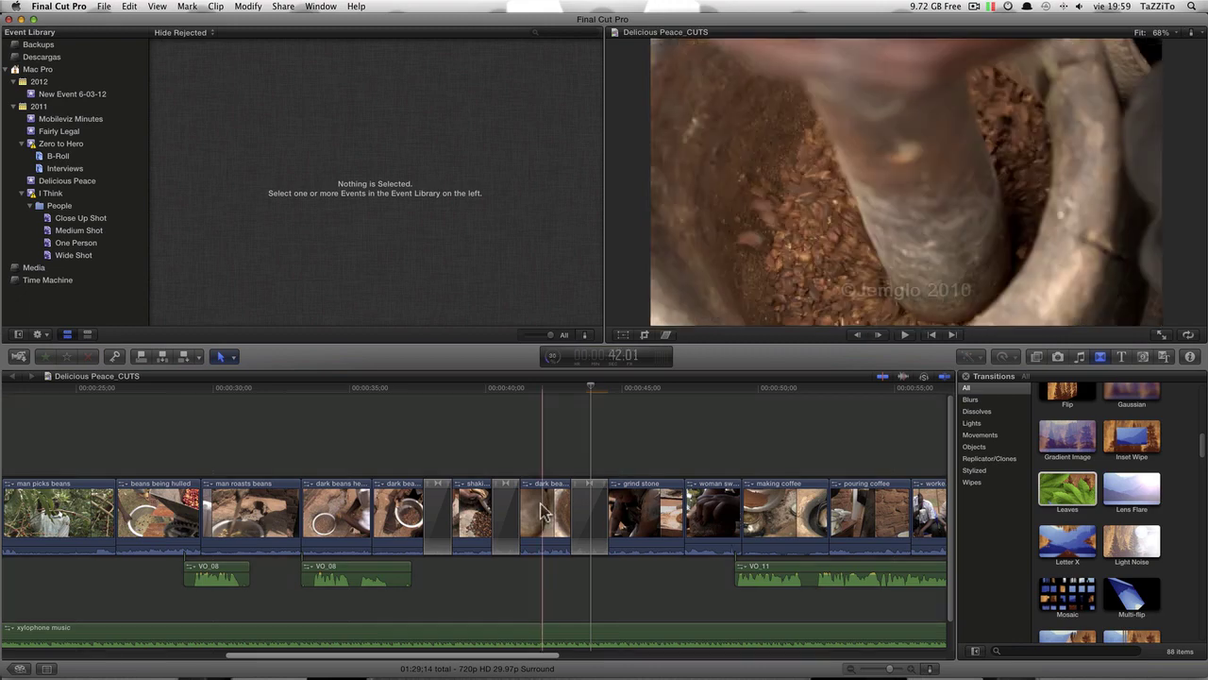
{"action": "key", "text": "space"}
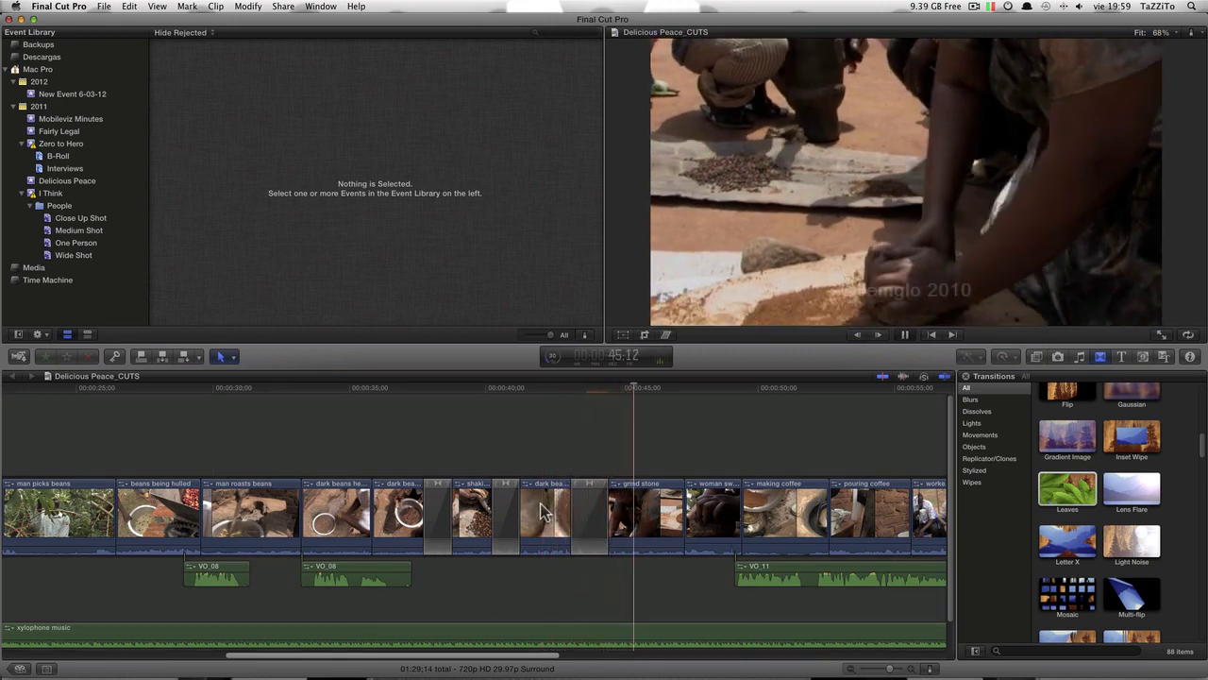
{"action": "key", "text": "space"}
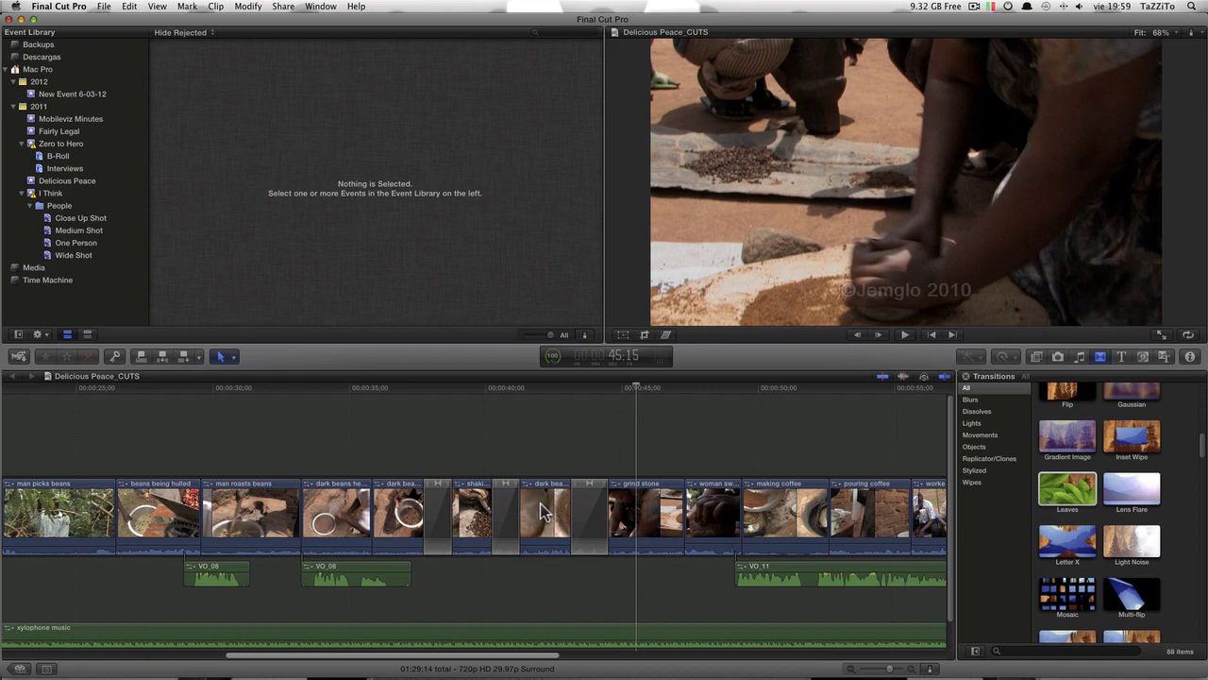
{"action": "left_click", "coordinate": [1064, 439]}
{"action": "left_click_drag", "start_coordinate": [1065, 439], "coordinate": [686, 510]}
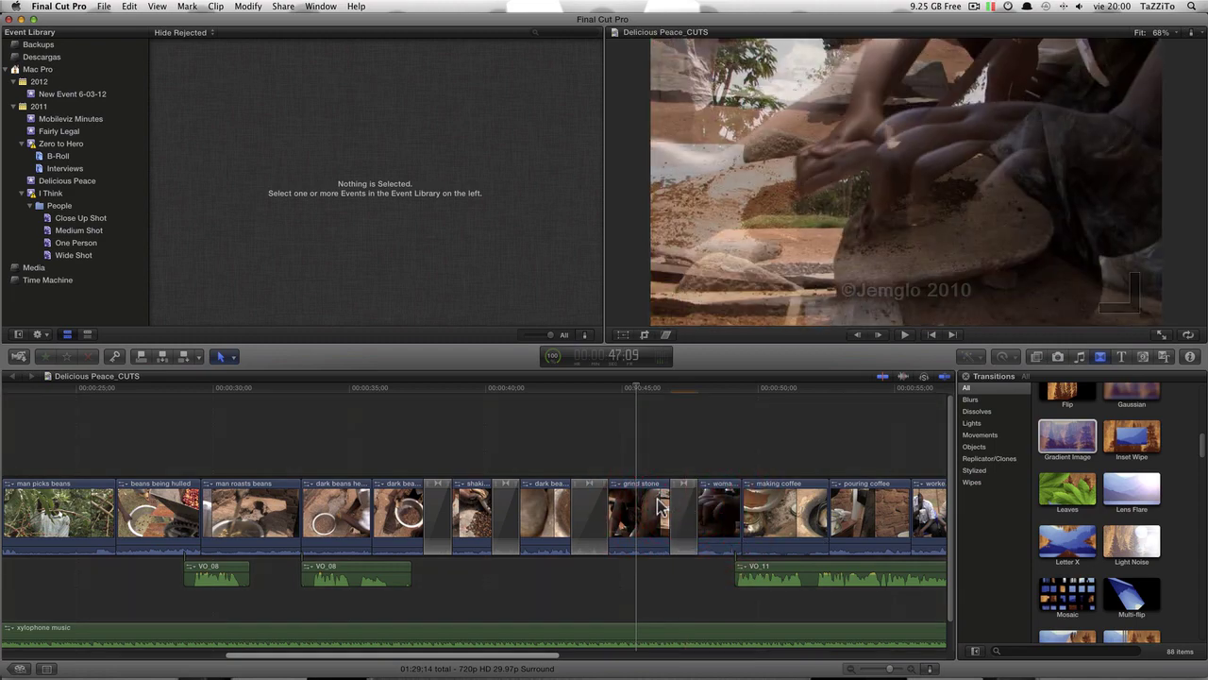
{"action": "left_click", "coordinate": [659, 507]}
{"action": "key", "text": "space"}
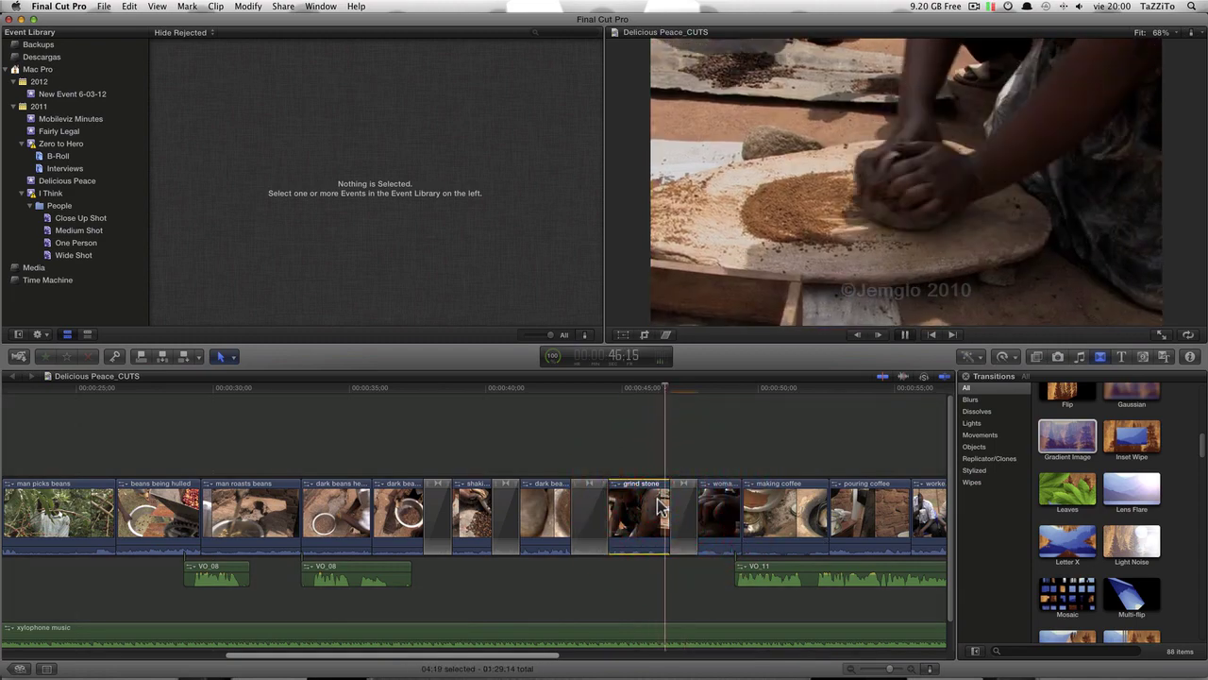
{"action": "key", "text": "space"}
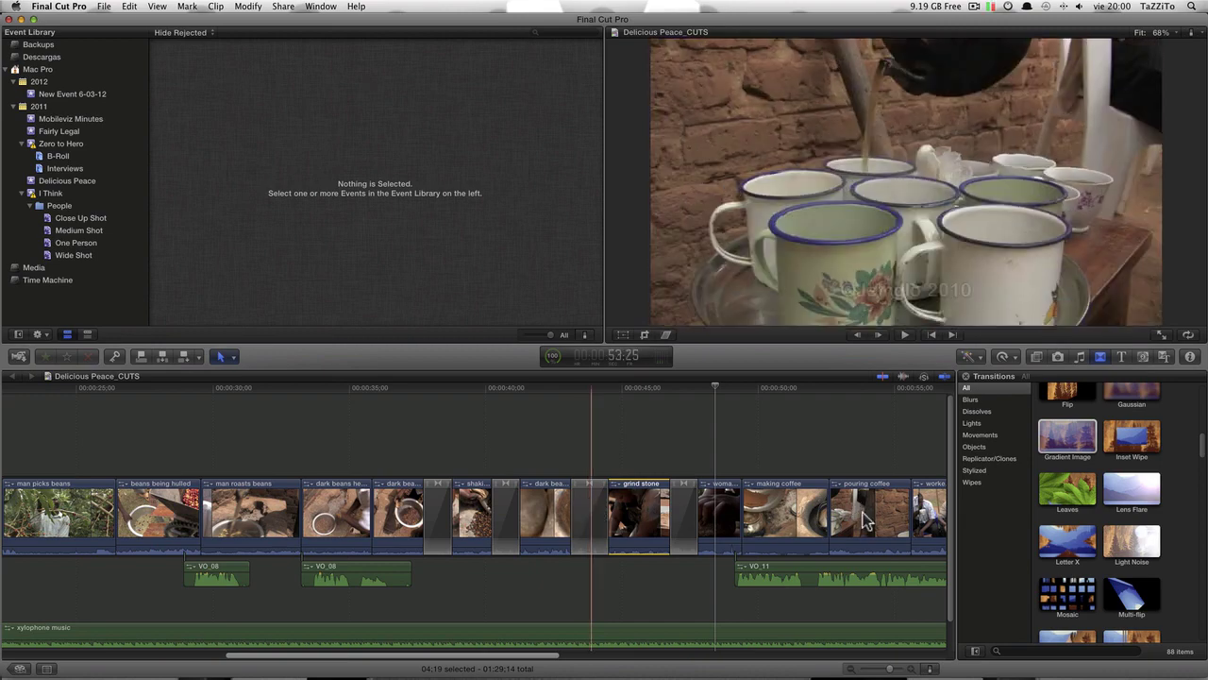
{"action": "left_click", "coordinate": [596, 498]}
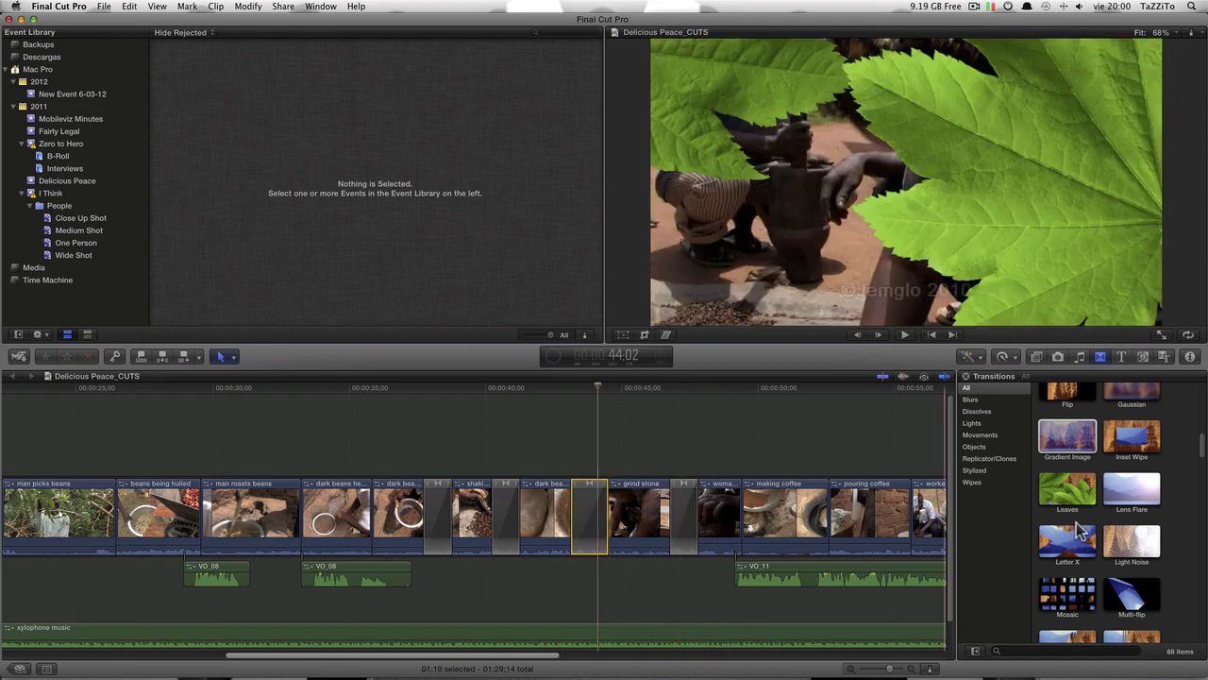
{"action": "left_click", "coordinate": [1124, 555]}
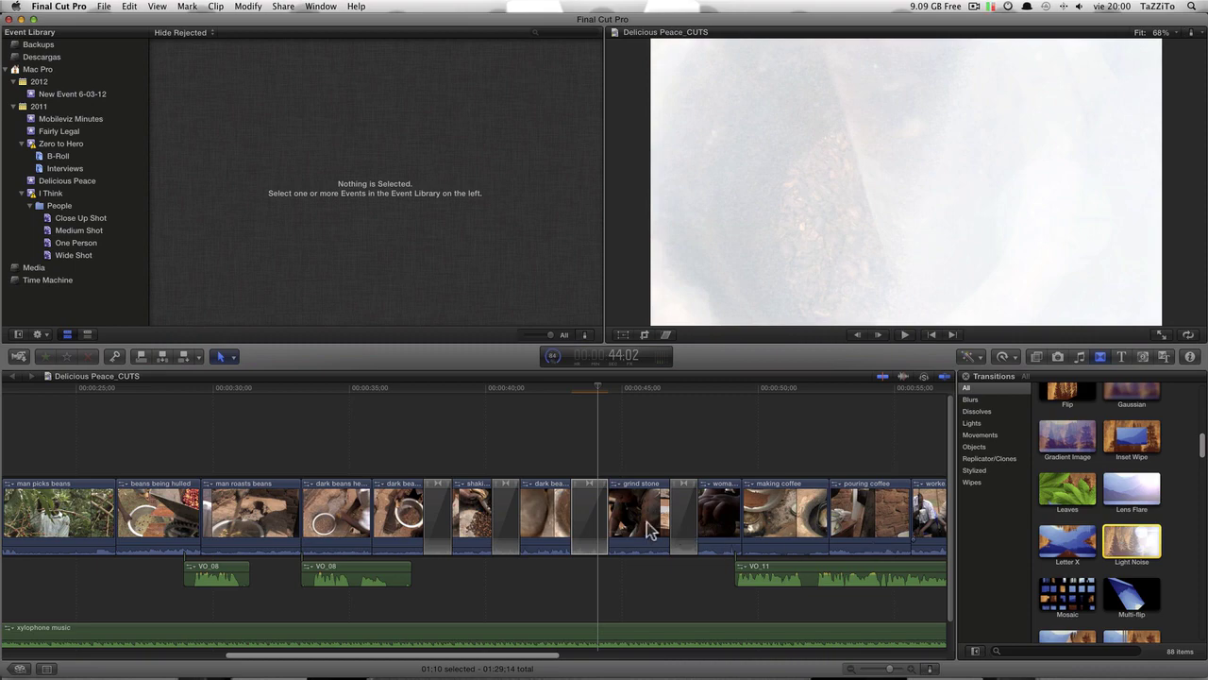
{"action": "left_click", "coordinate": [585, 527]}
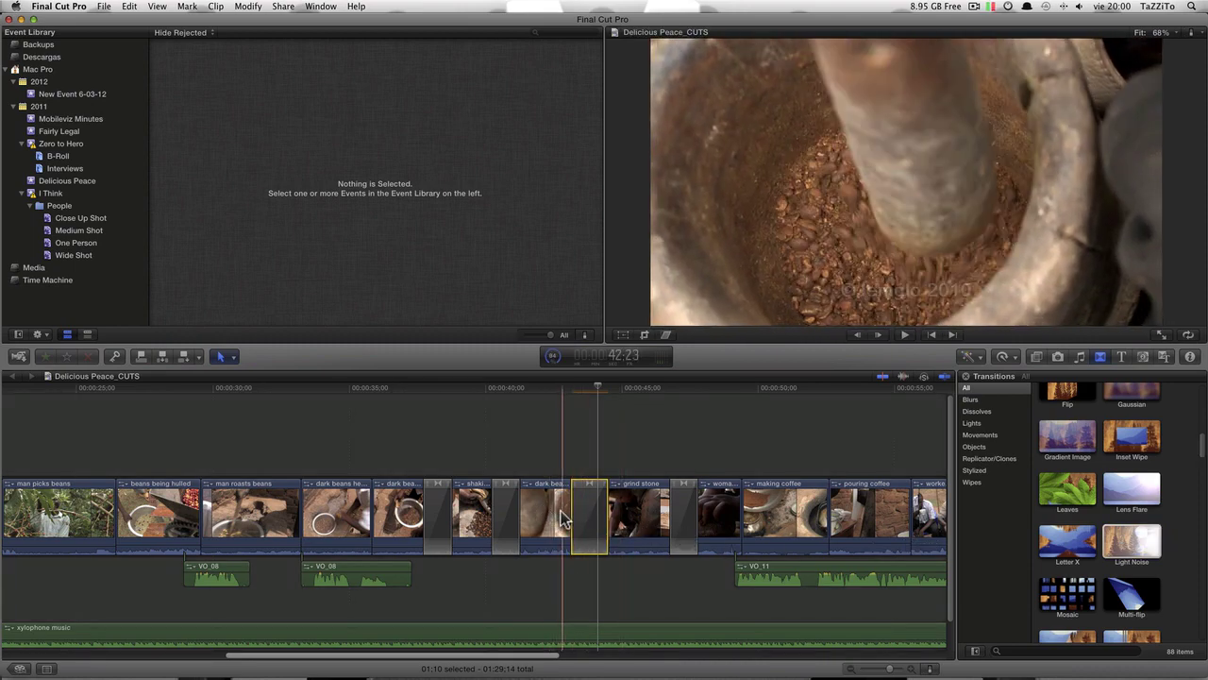
{"action": "left_click", "coordinate": [558, 512]}
{"action": "key", "text": "space"}
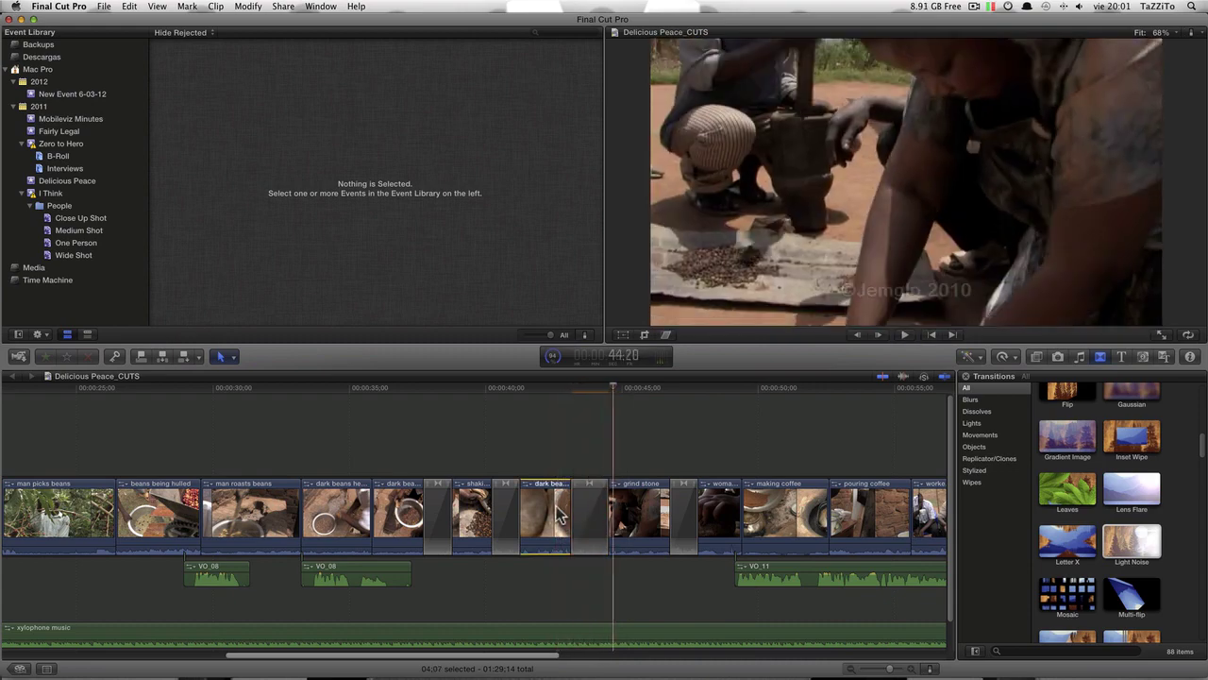
{"action": "key", "text": "space"}
{"action": "left_click", "coordinate": [588, 508]}
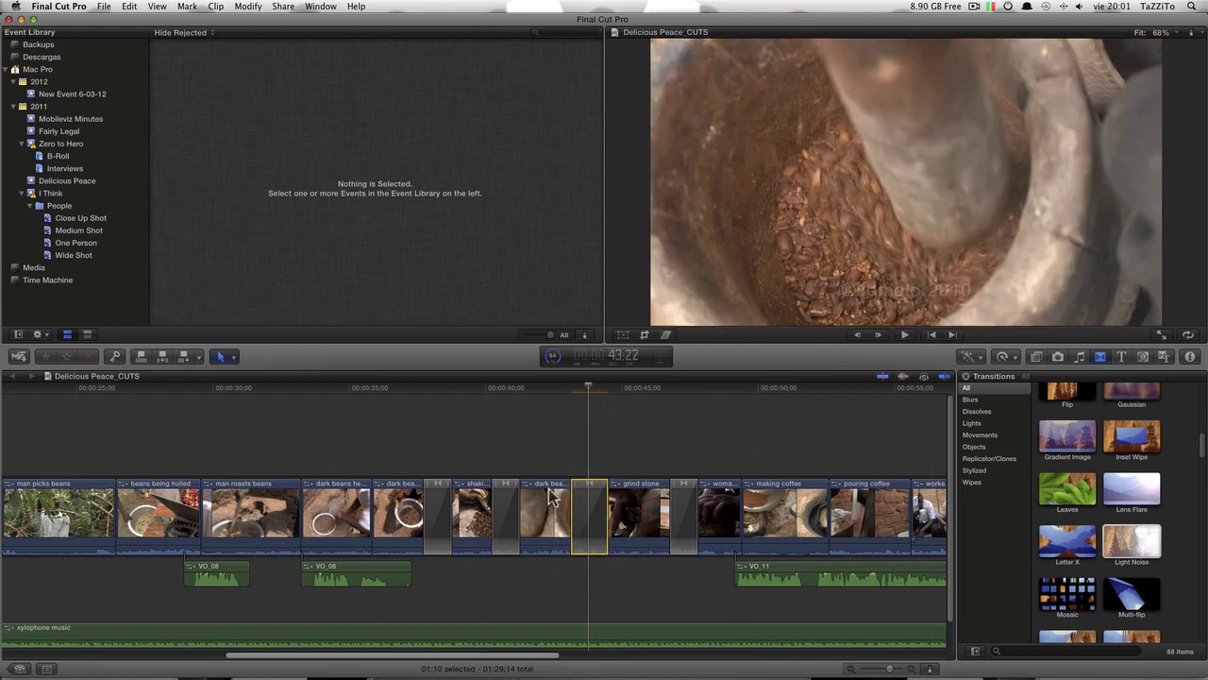
{"action": "left_click", "coordinate": [640, 437]}
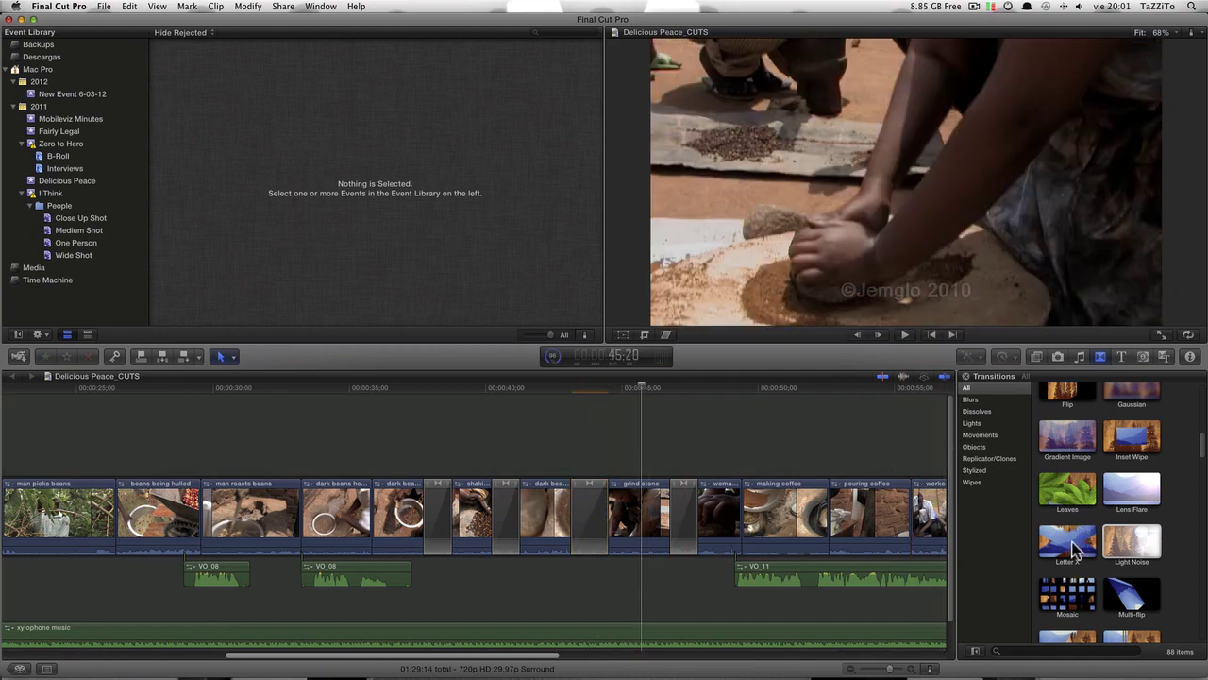
Place the Letter X transition on the edit after the grind stone clip and play it back.
{"action": "mouse_move", "coordinate": [1073, 550]}
{"action": "left_mouse_down"}
{"action": "mouse_move", "coordinate": [780, 500]}
{"action": "mouse_move", "coordinate": [589, 514]}
{"action": "left_mouse_up"}
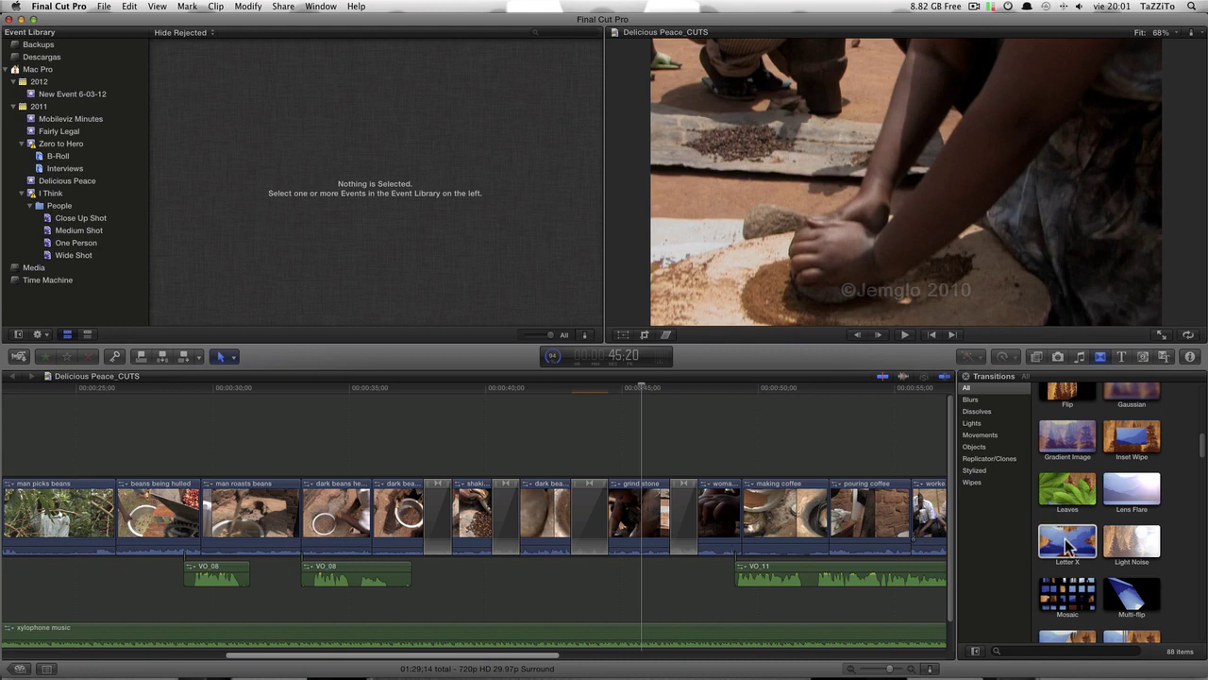
{"action": "left_click_drag", "start_coordinate": [1067, 545], "coordinate": [736, 518]}
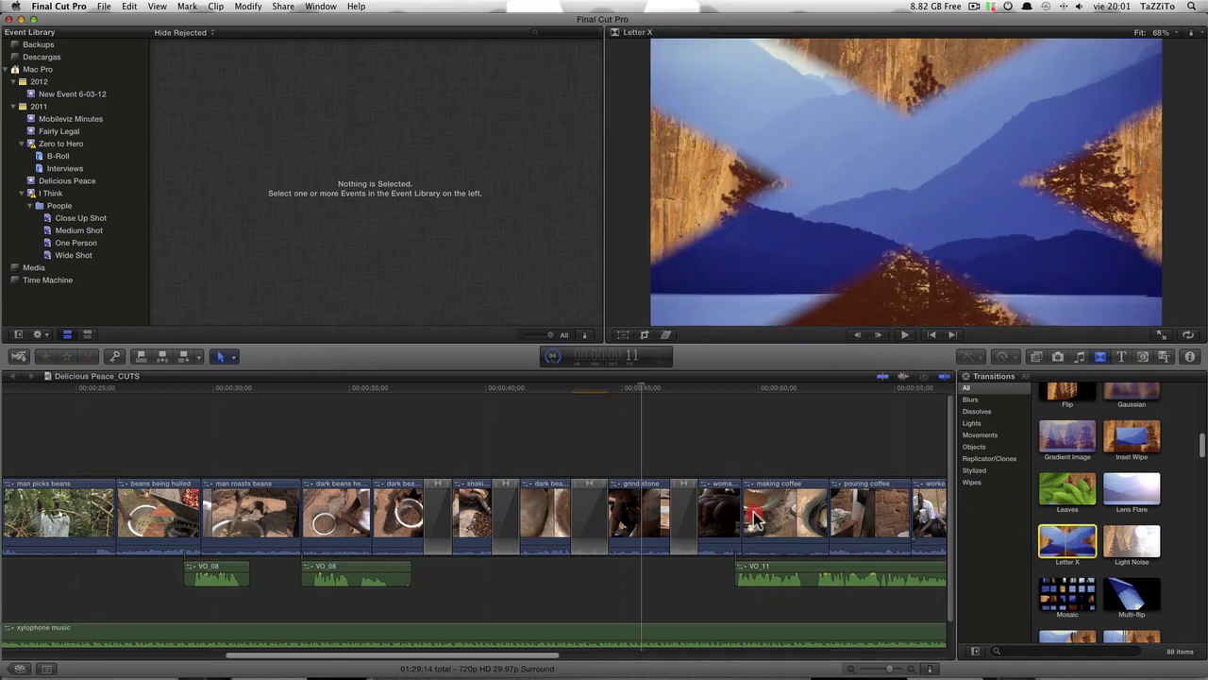
{"action": "left_click_drag", "start_coordinate": [736, 517], "coordinate": [679, 514]}
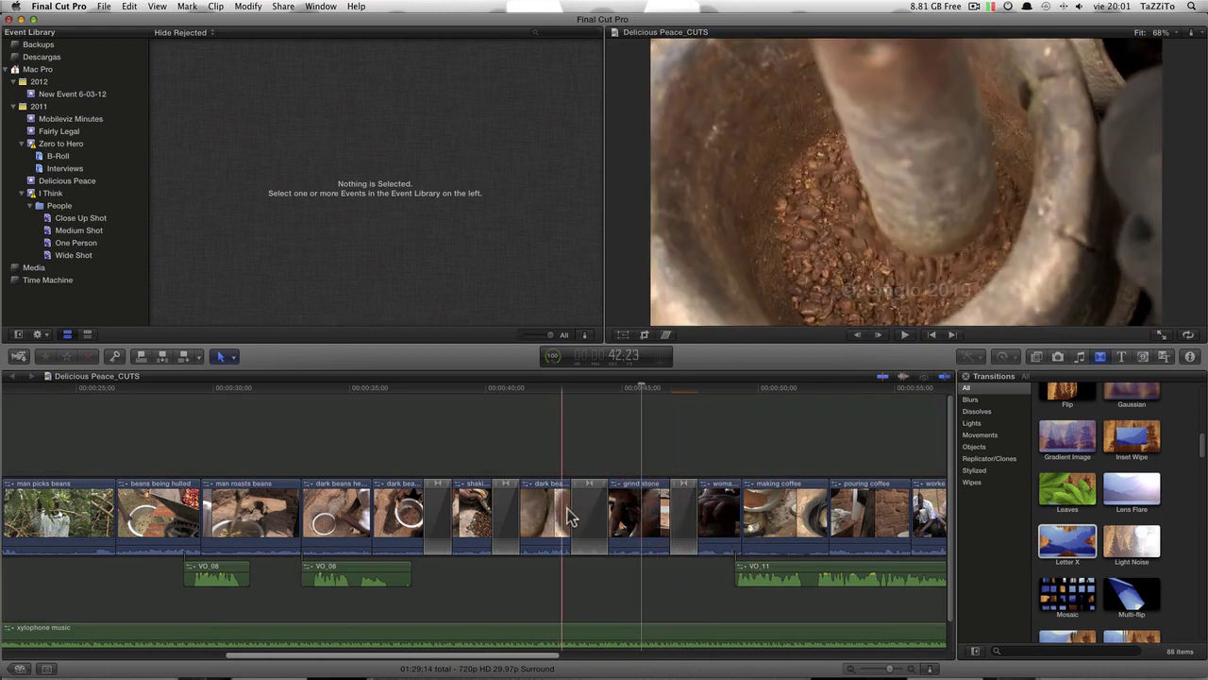
{"action": "key", "text": "space"}
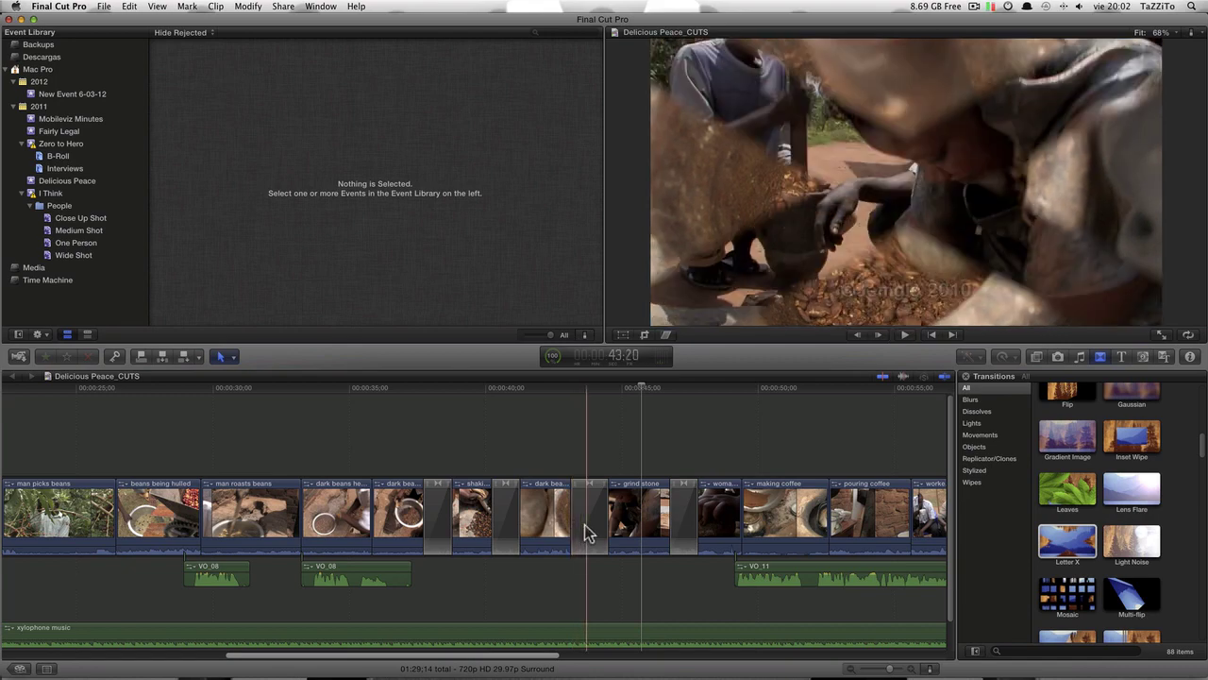
Drop the Leaves transition onto the edit just before grind stone and play it back.
{"action": "left_click", "coordinate": [586, 533]}
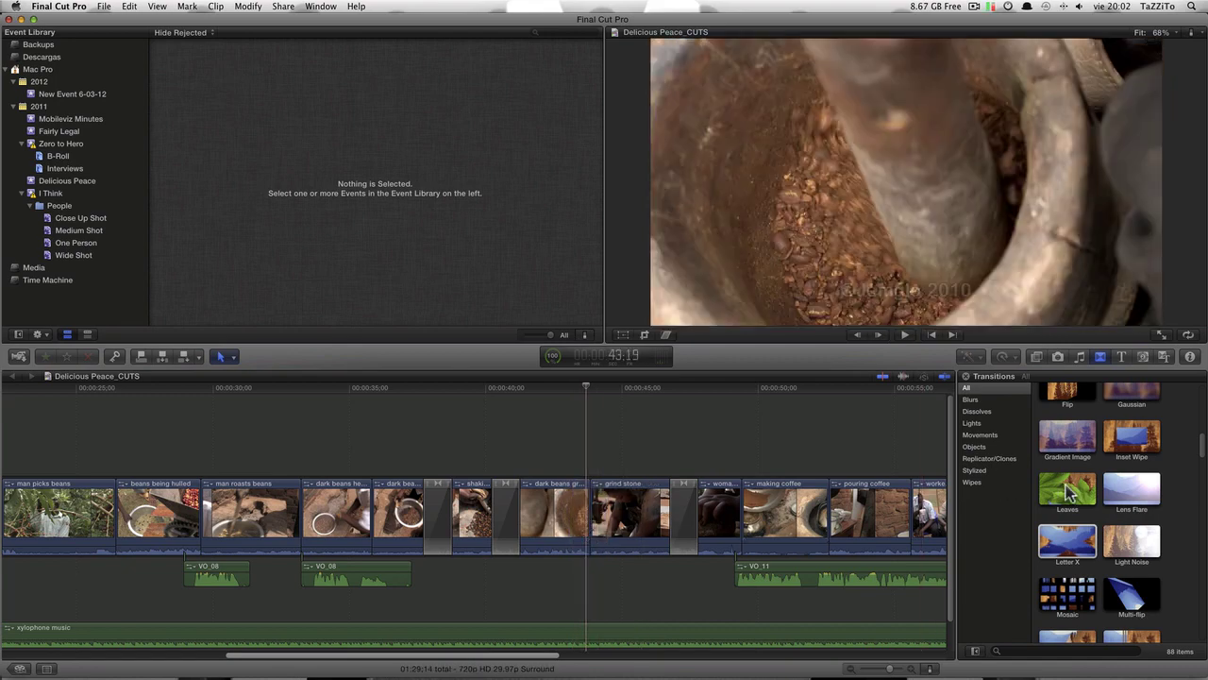
{"action": "left_click_drag", "start_coordinate": [1069, 491], "coordinate": [778, 475]}
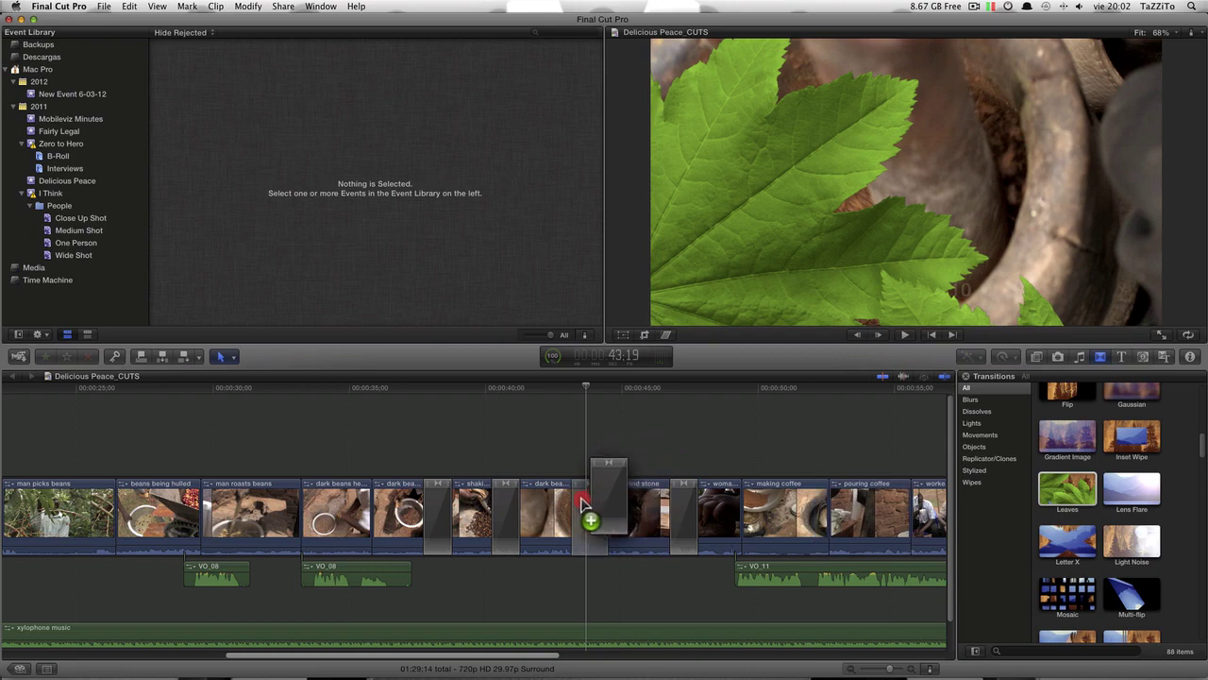
{"action": "left_click_drag", "start_coordinate": [600, 496], "coordinate": [579, 502]}
{"action": "key", "text": "shift+slash"}
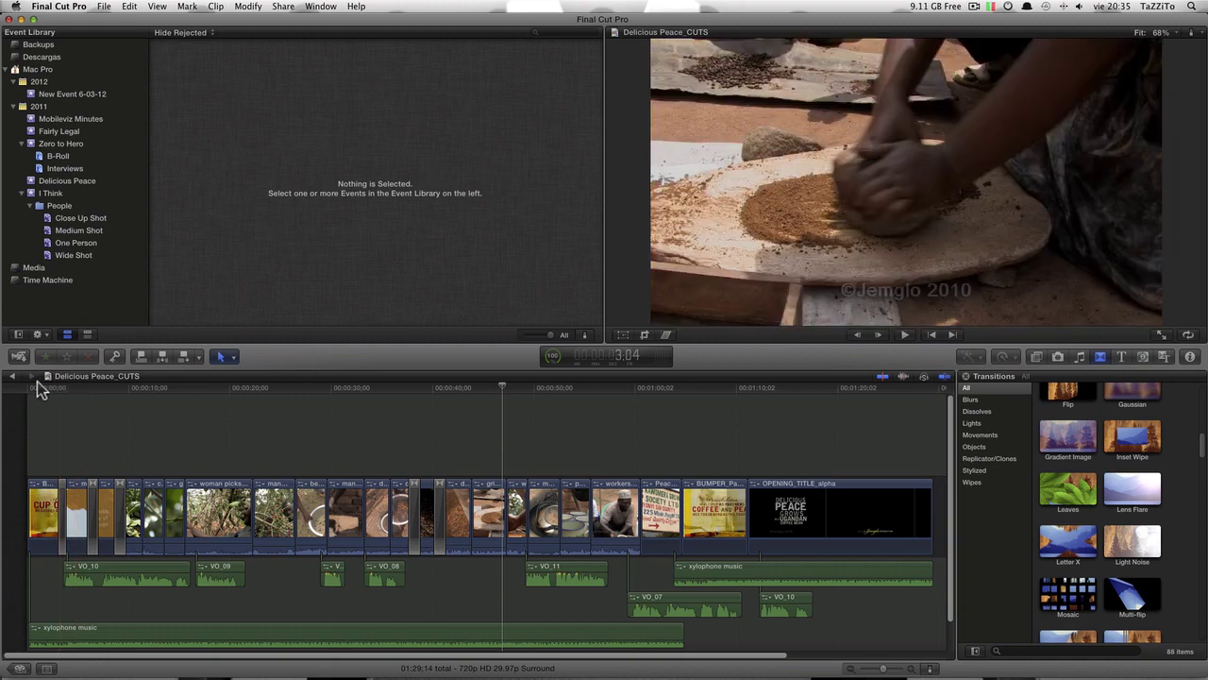
Step through the timeline history back to Delicious Peace_CUTS and hide the Transitions browser.
{"action": "left_click", "coordinate": [11, 377]}
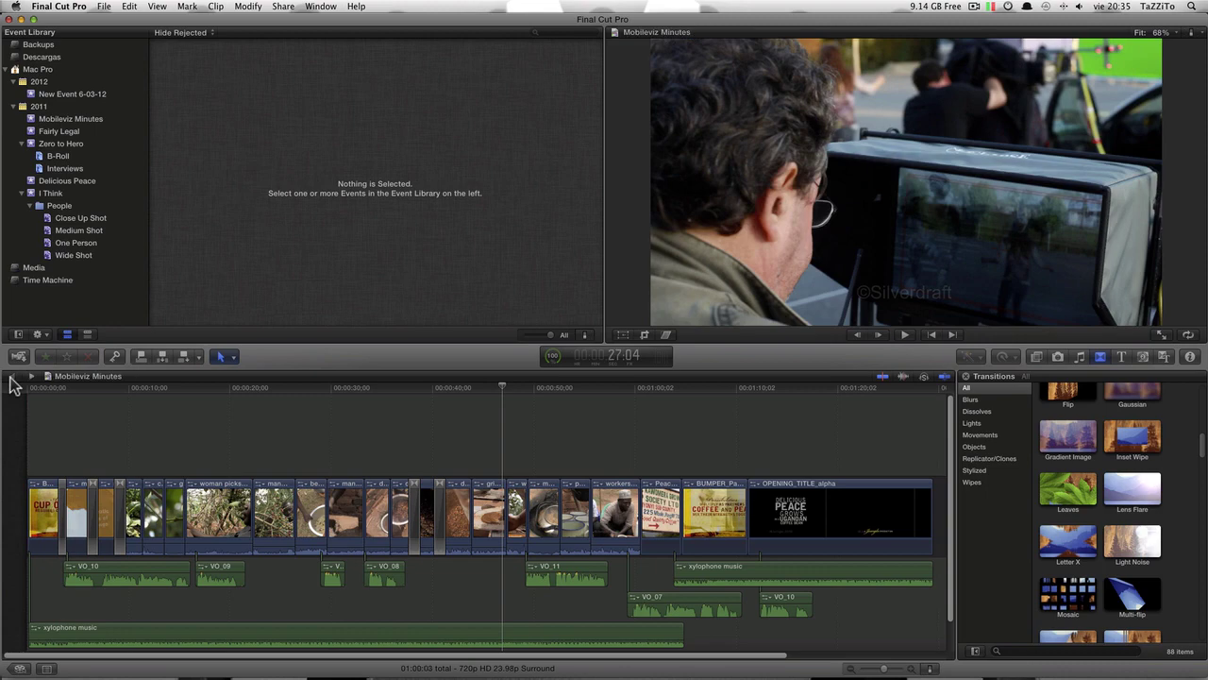
{"action": "left_click", "coordinate": [32, 378]}
{"action": "left_click", "coordinate": [32, 381]}
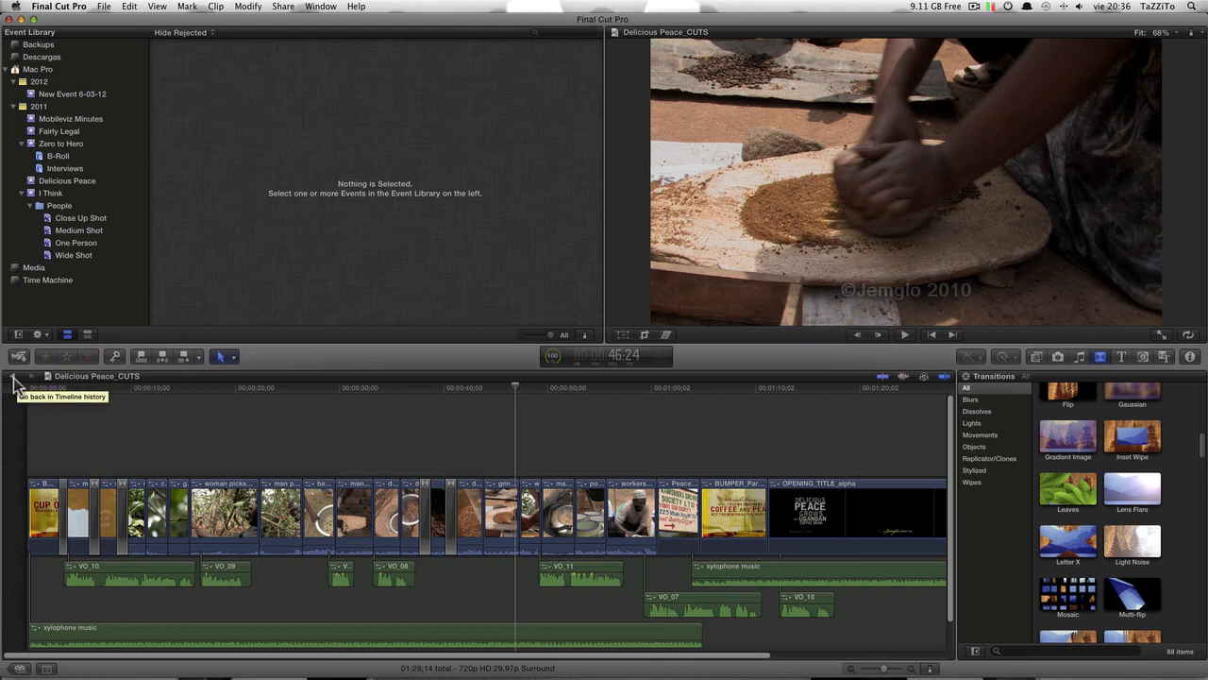
{"action": "left_click", "coordinate": [13, 381]}
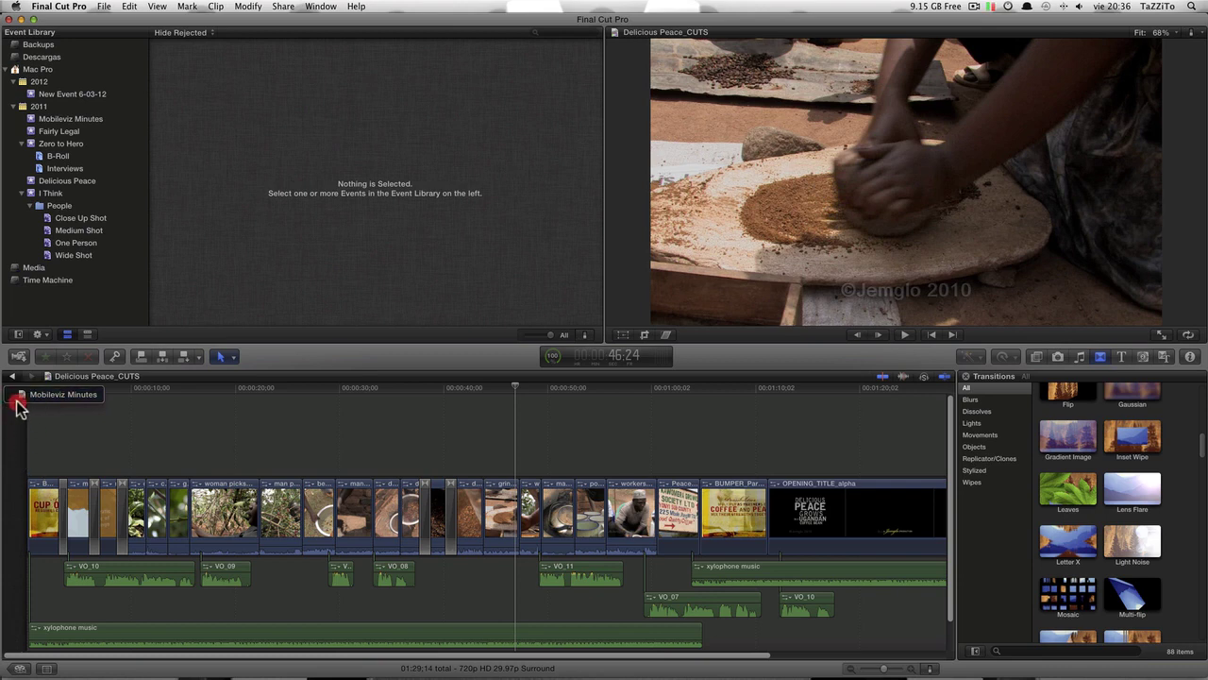
{"action": "left_click", "coordinate": [27, 431]}
{"action": "left_click", "coordinate": [1101, 357]}
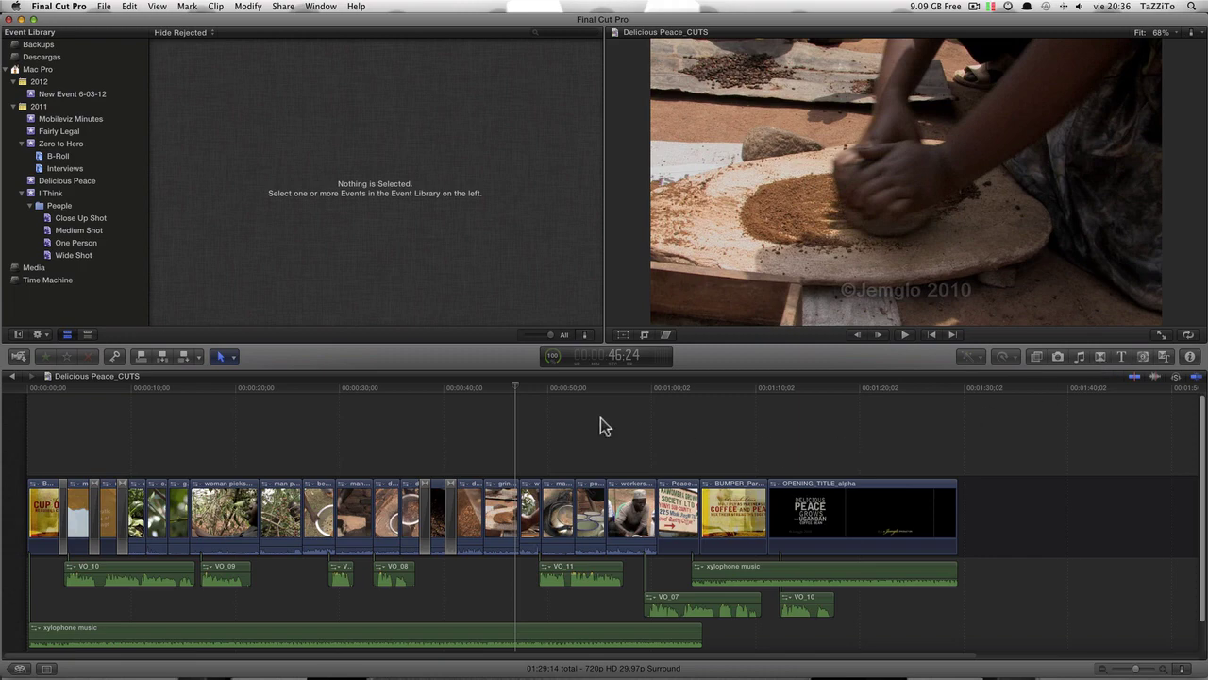
Fit and play the project, select the Uganda-to-coffee-plant transition, and zoom in on the opening clips.
{"action": "key", "text": "shift+z"}
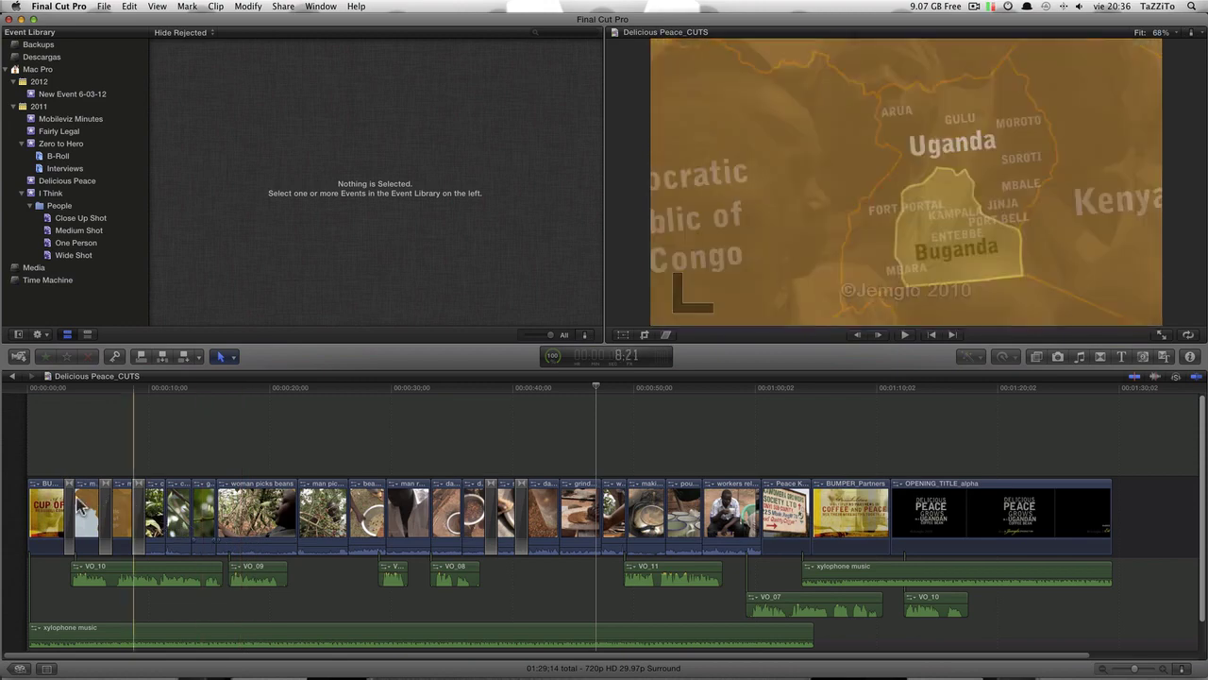
{"action": "key", "text": "l"}
{"action": "left_click", "coordinate": [140, 517]}
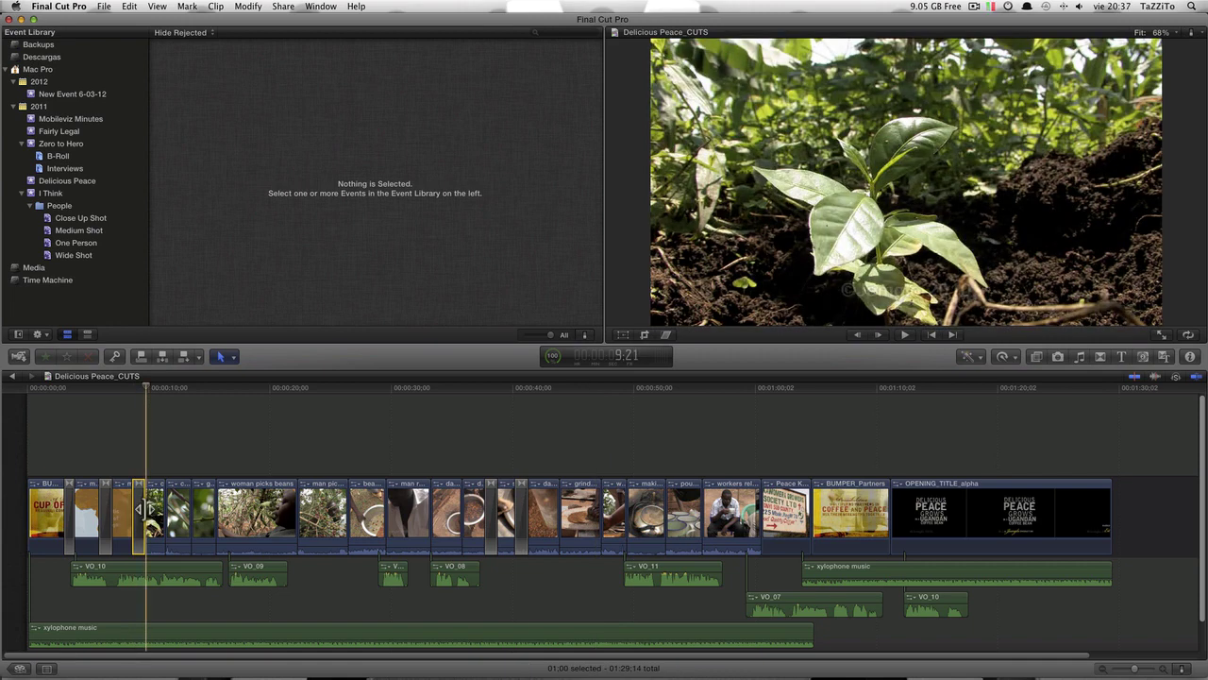
{"action": "key", "text": "super+plus"}
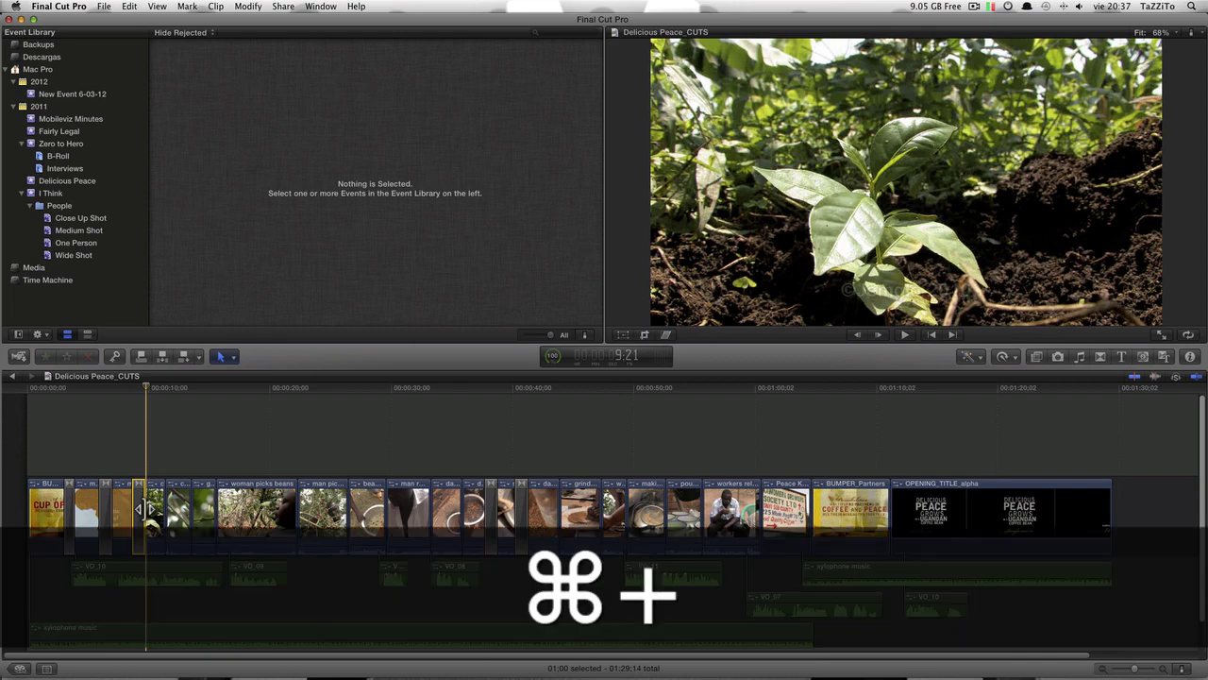
{"action": "key", "text": "super+equal"}
{"action": "key", "text": "super+equal"}
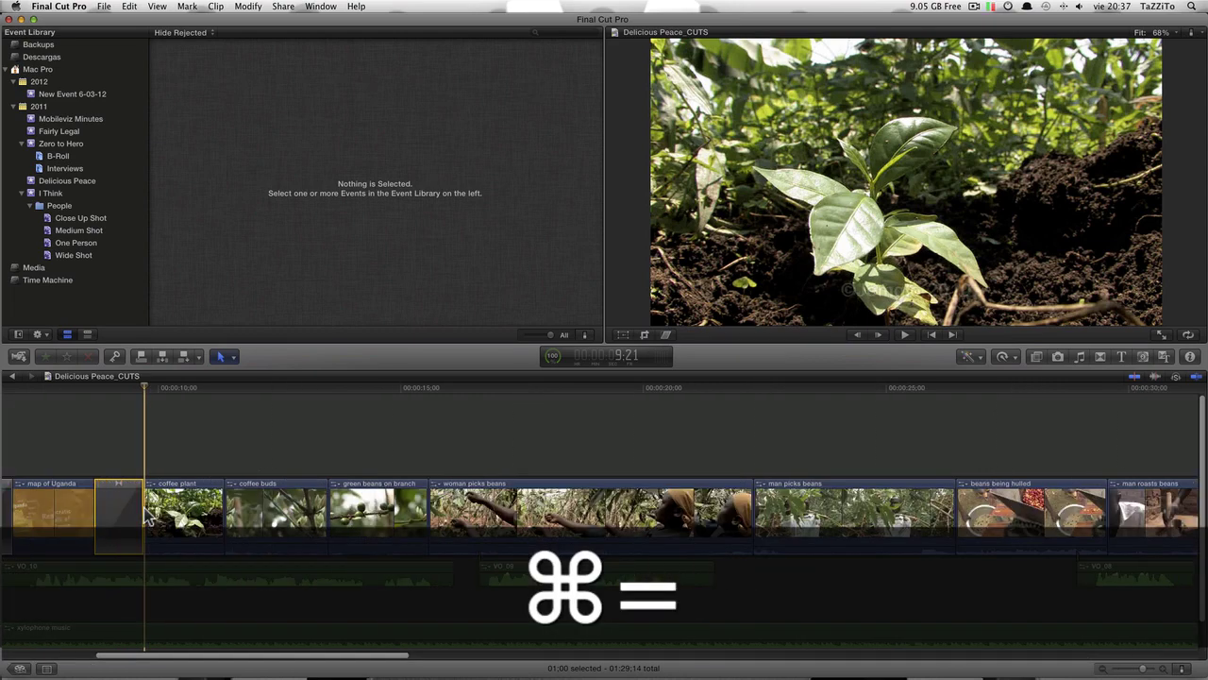
{"action": "key", "text": "super+equal"}
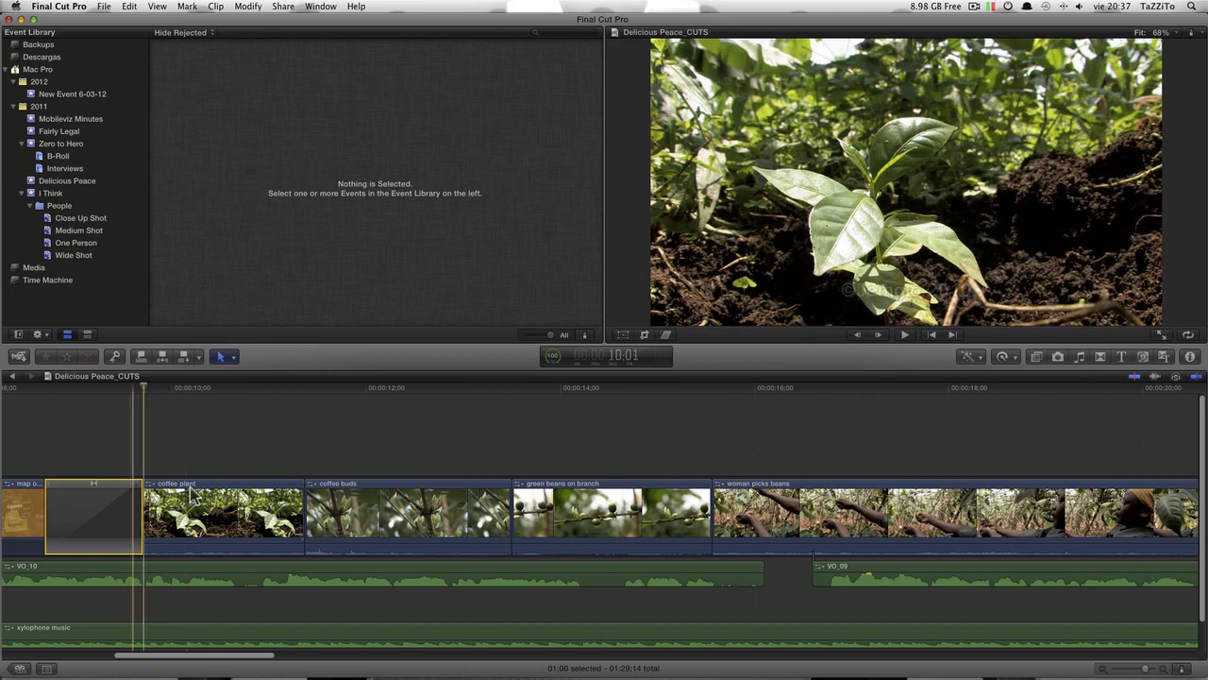
{"action": "scroll", "coordinate": [192, 496], "scroll_direction": "left", "scroll_amount": 5}
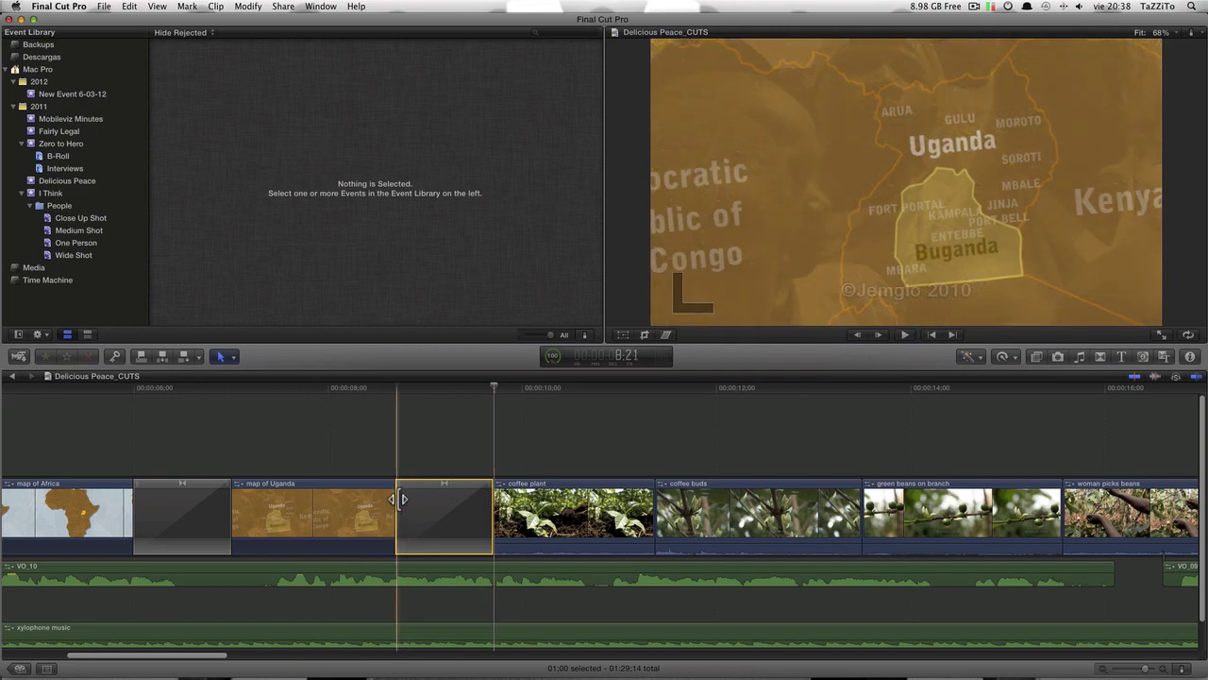
Drag the Uganda-to-coffee-plant transition's right edge out to lengthen it, then ease it back slightly.
{"action": "left_click", "coordinate": [485, 495]}
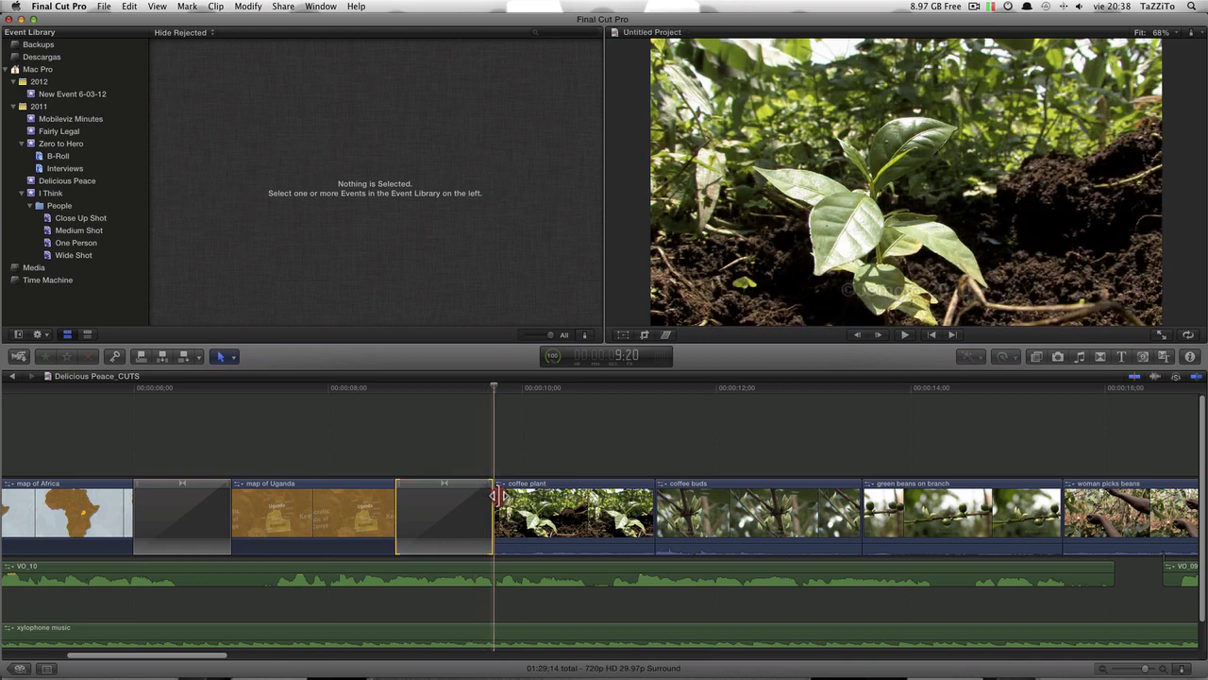
{"action": "left_click_drag", "start_coordinate": [487, 495], "coordinate": [549, 486]}
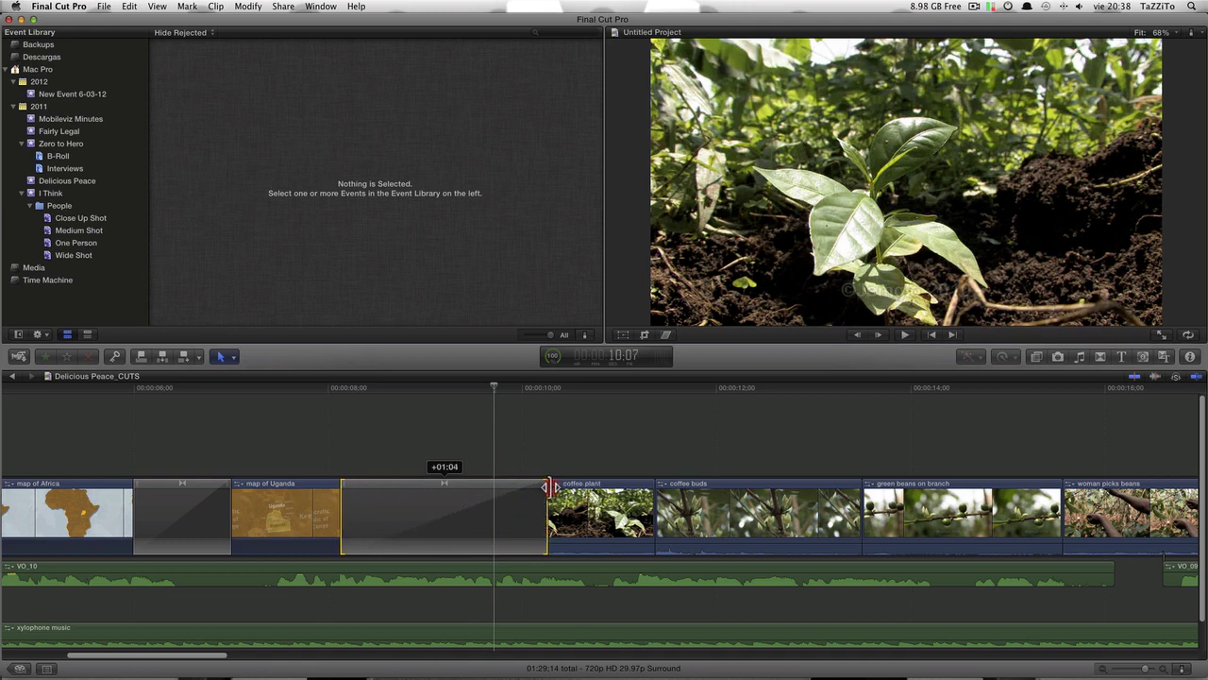
{"action": "left_click_drag", "start_coordinate": [548, 486], "coordinate": [624, 488]}
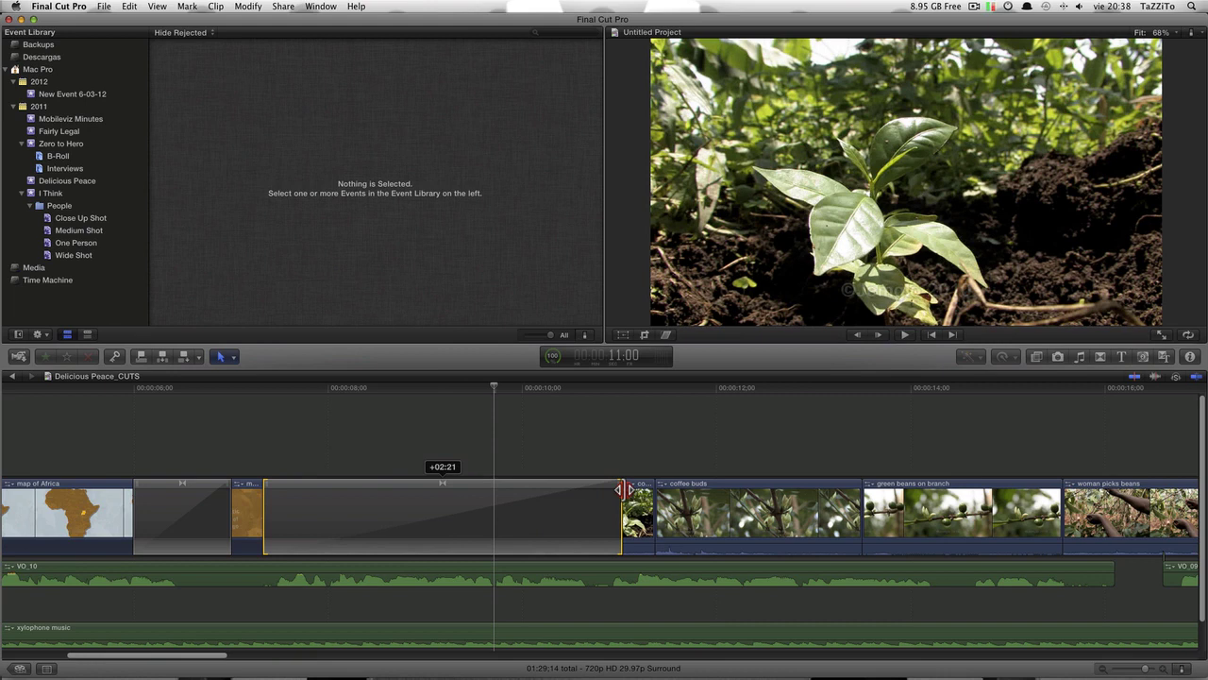
{"action": "mouse_move", "coordinate": [624, 488]}
{"action": "left_mouse_down"}
{"action": "mouse_move", "coordinate": [432, 488]}
{"action": "mouse_move", "coordinate": [506, 499]}
{"action": "left_mouse_up"}
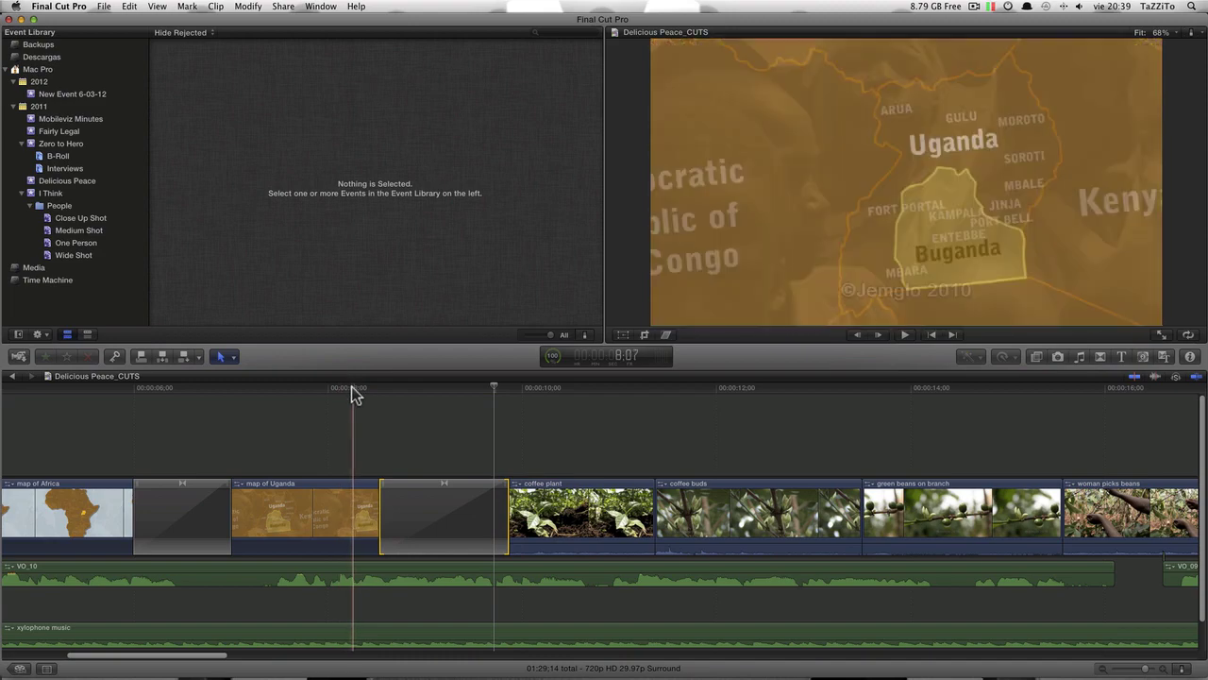
Play through the Uganda-to-coffee-plant dissolve and undo an accidental trim of its end.
{"action": "key", "text": "space"}
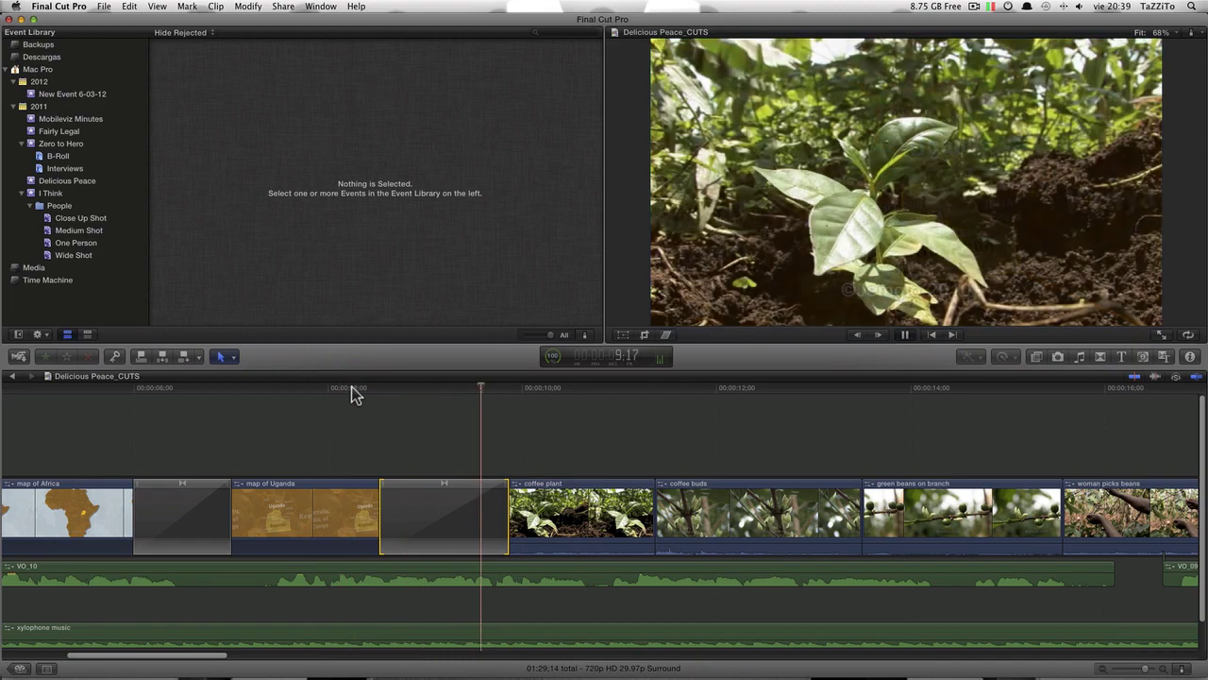
{"action": "left_click_drag", "start_coordinate": [347, 388], "coordinate": [331, 389]}
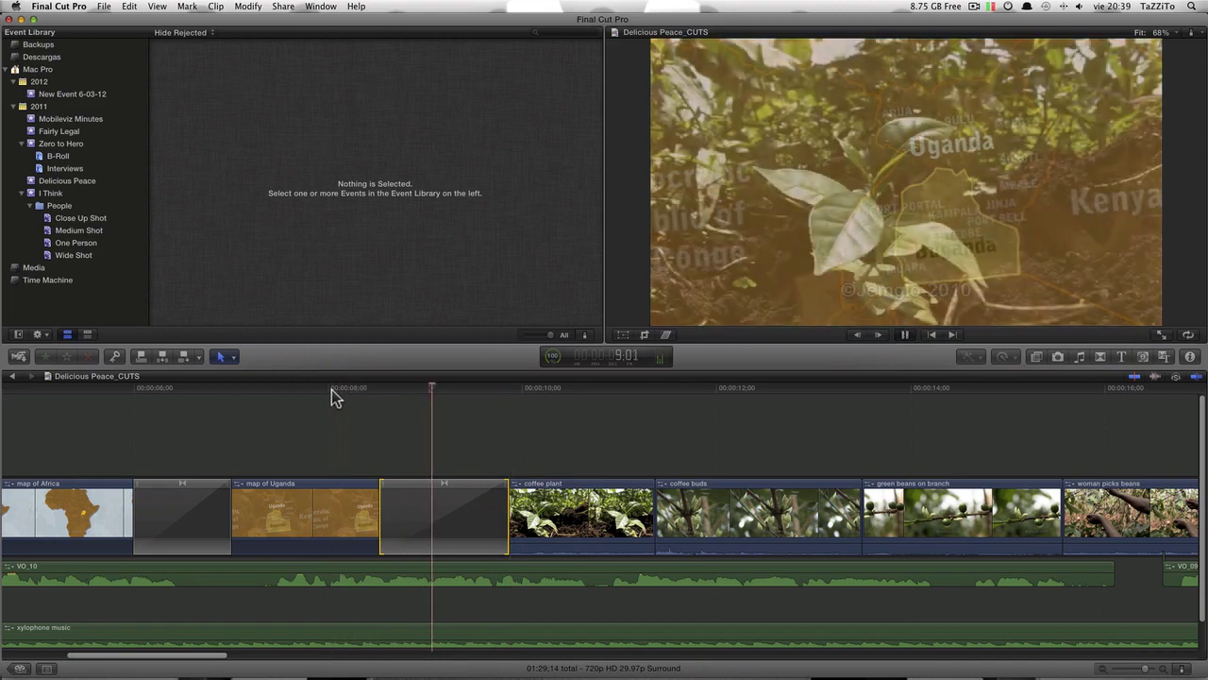
{"action": "left_click", "coordinate": [504, 505]}
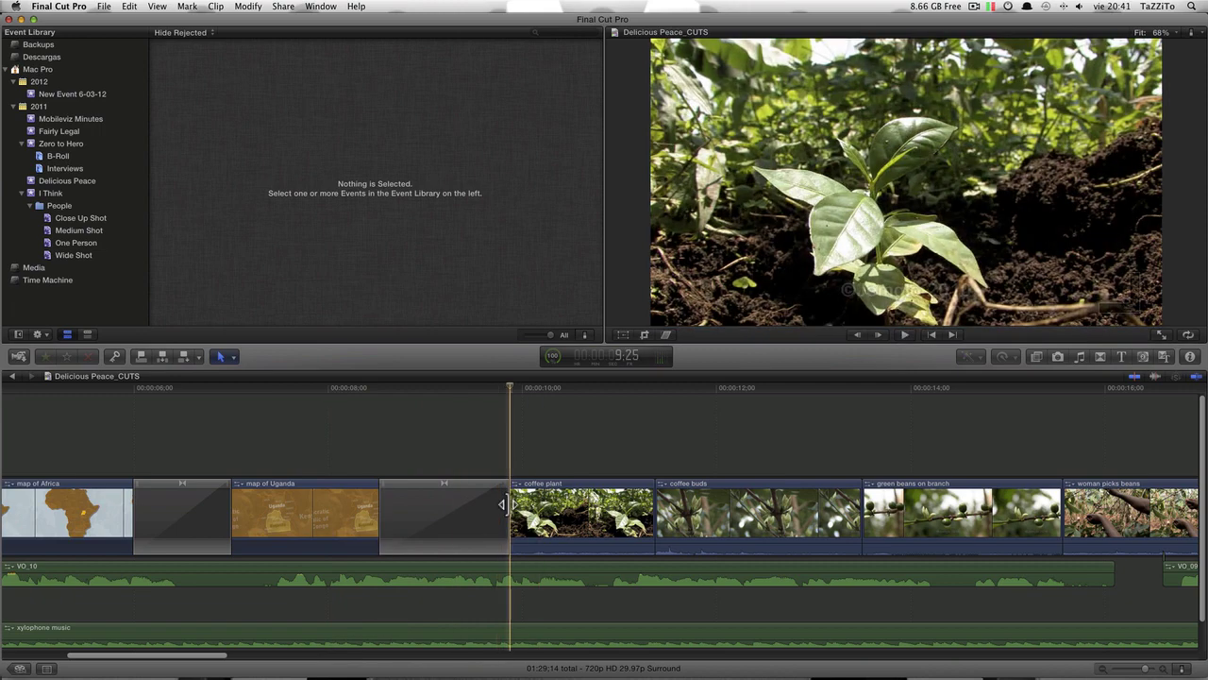
{"action": "left_click_drag", "start_coordinate": [502, 505], "coordinate": [555, 505]}
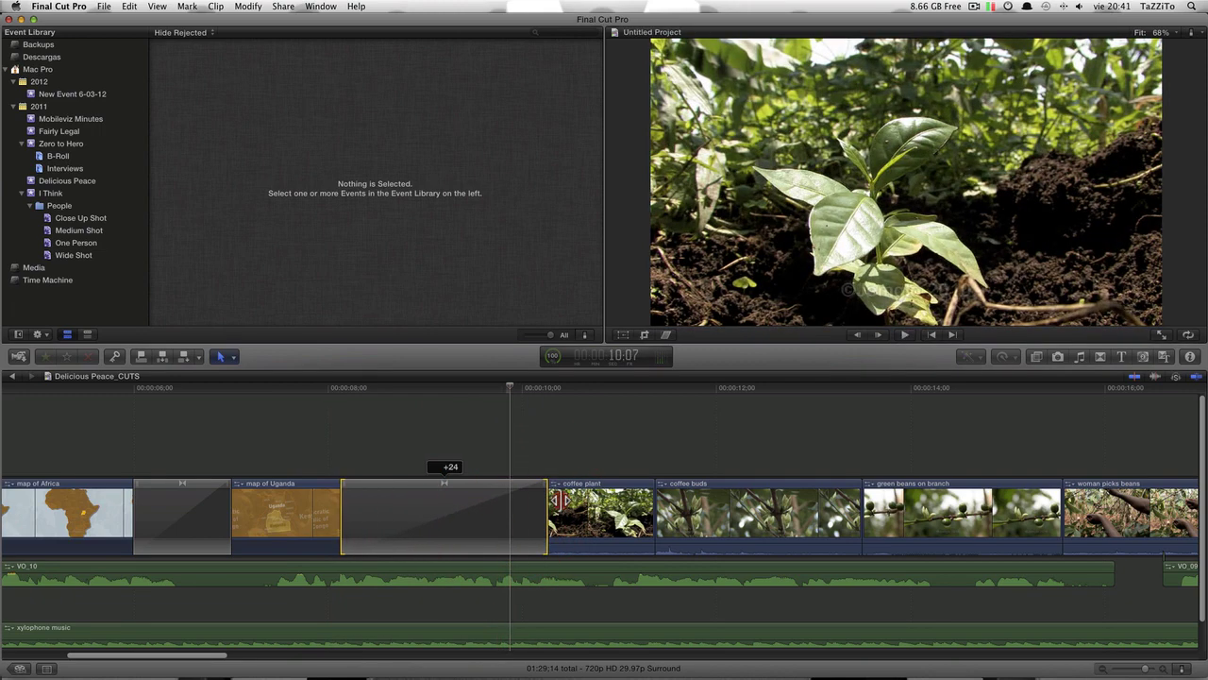
{"action": "key", "text": "super+z"}
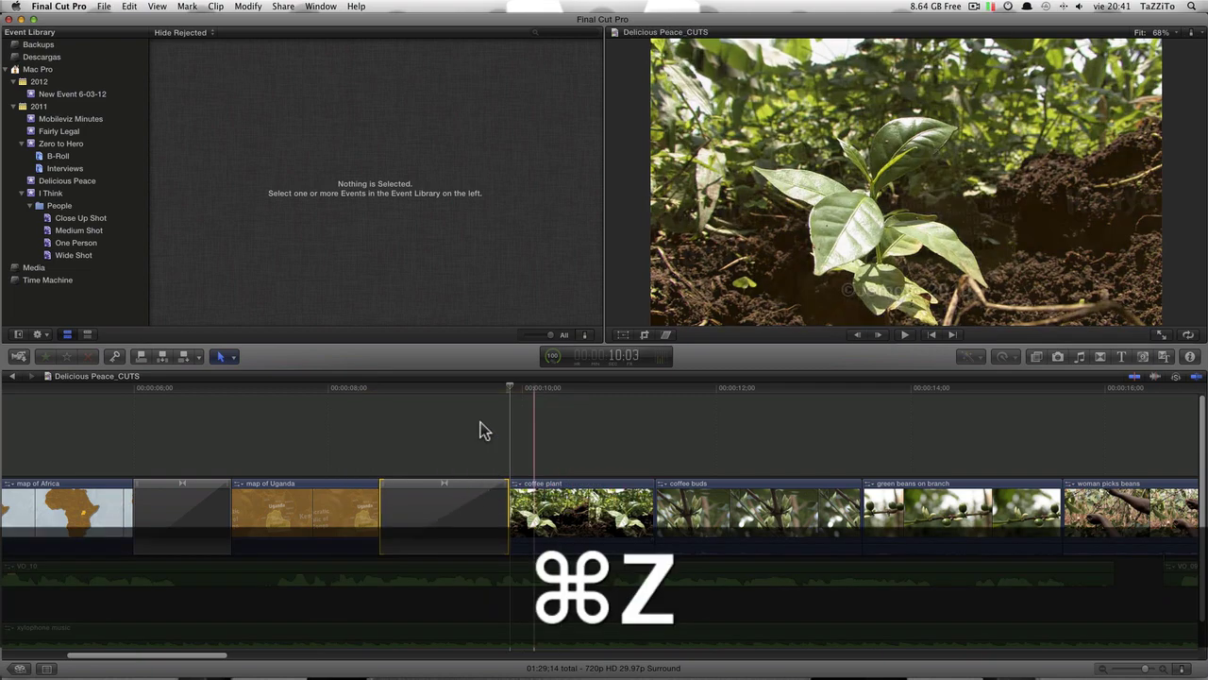
Select the transition before coffee plant and enter a +1:00 duration offset.
{"action": "left_click", "coordinate": [484, 430]}
{"action": "left_click", "coordinate": [502, 513]}
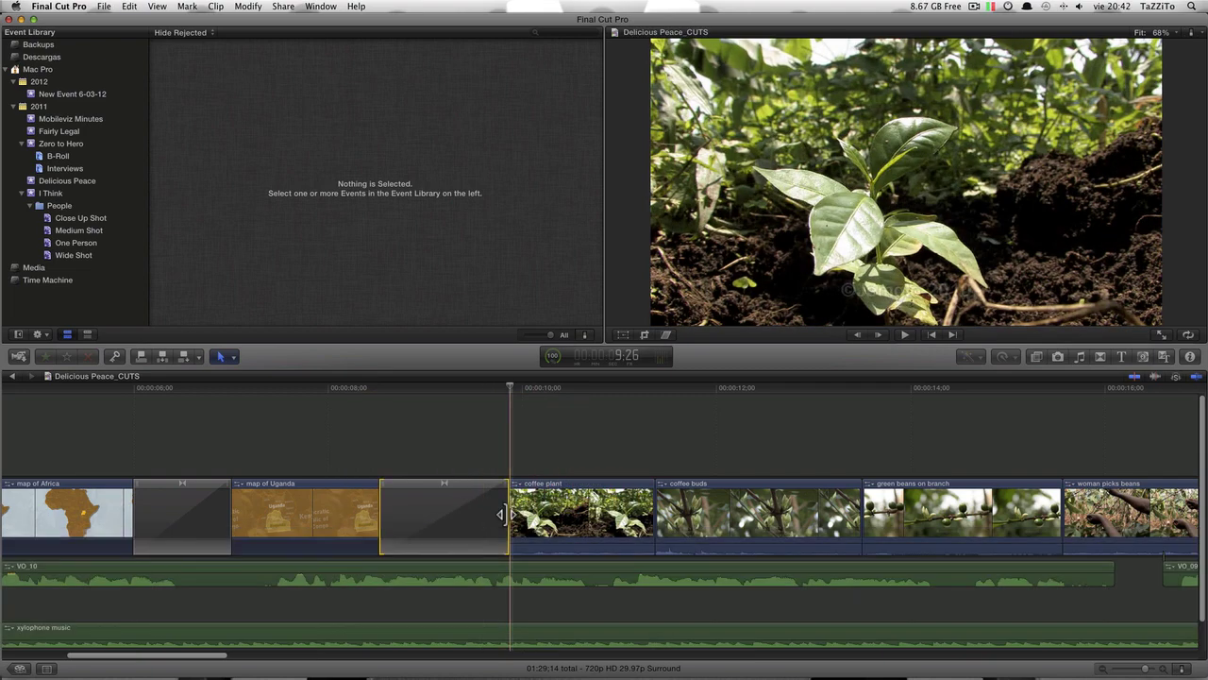
{"action": "key", "text": "plus"}
{"action": "type", "text": "1"}
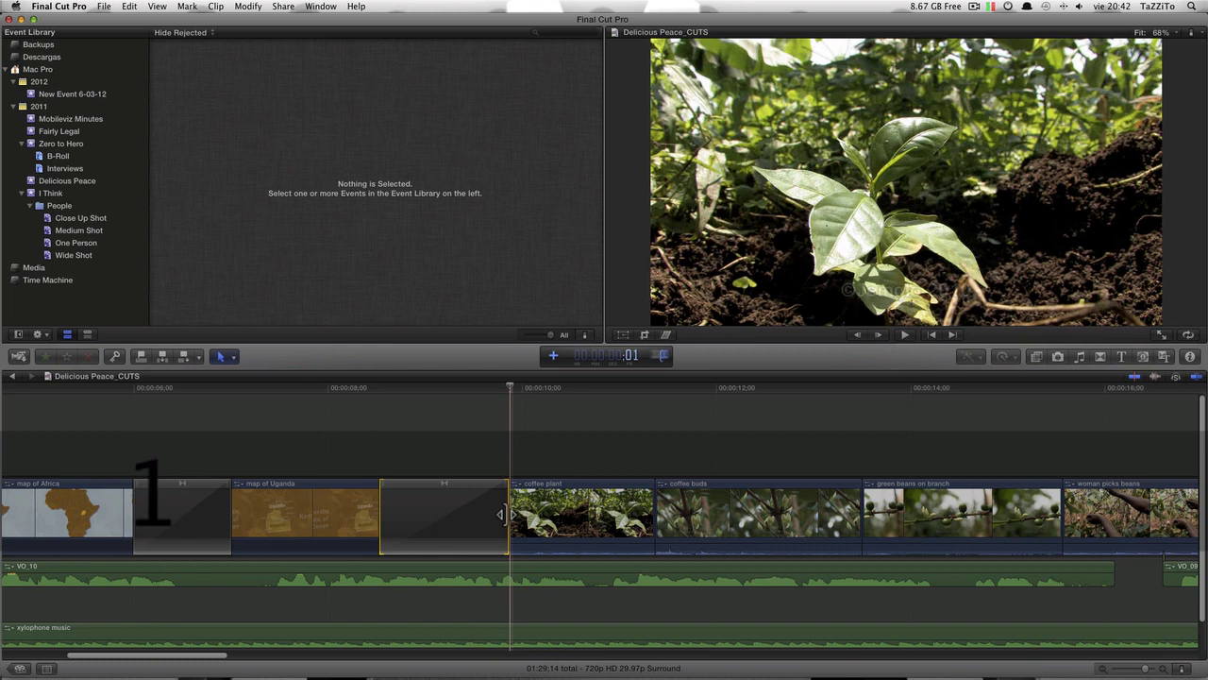
{"action": "type", "text": ":00"}
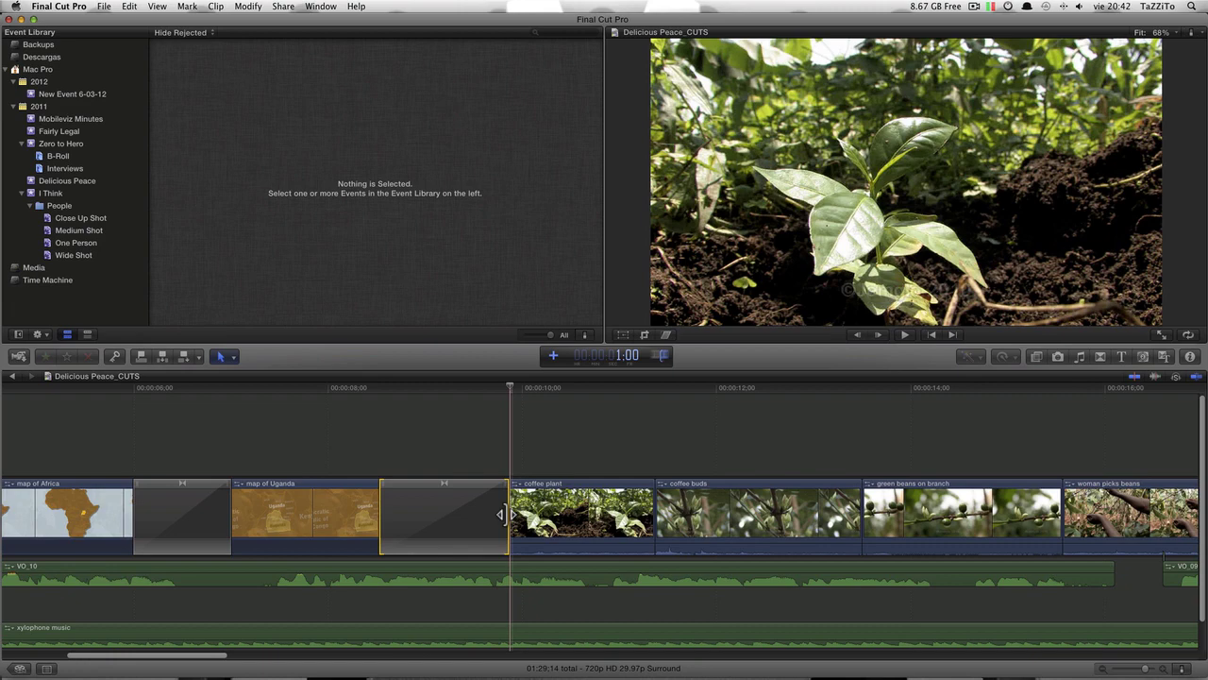
{"action": "key", "text": "Return"}
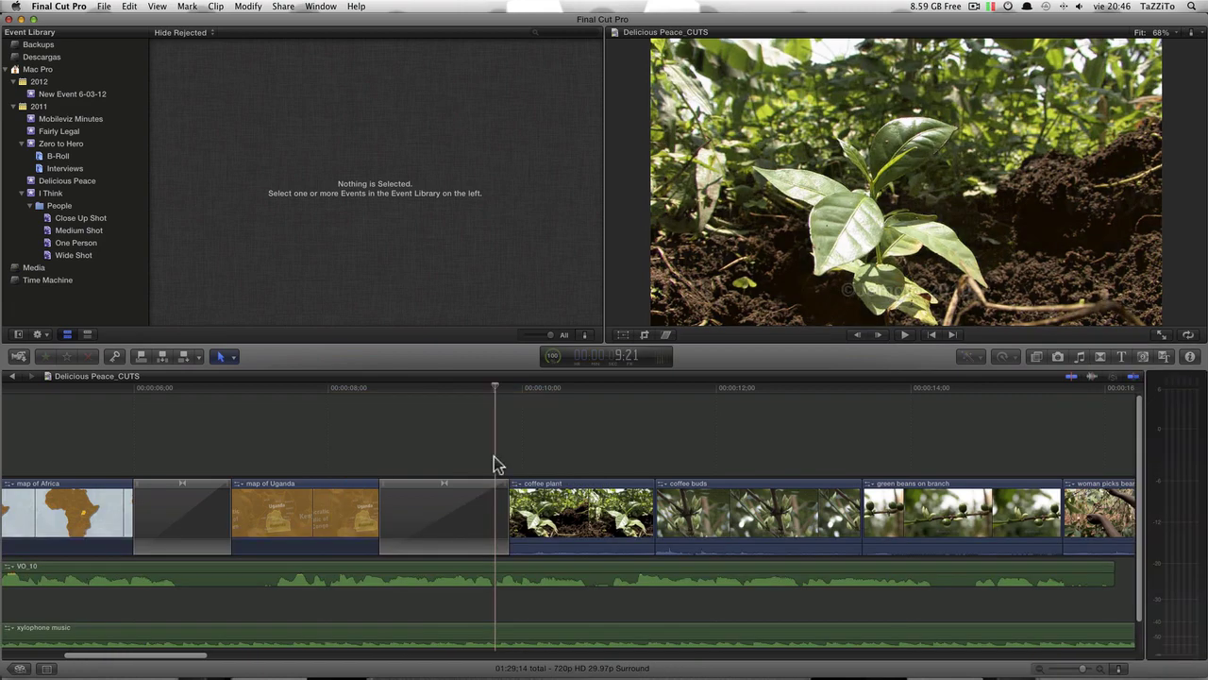
With Ctrl+D, enter +100 to extend the transition from 1:10 to 2:10.
{"action": "left_click", "coordinate": [442, 525]}
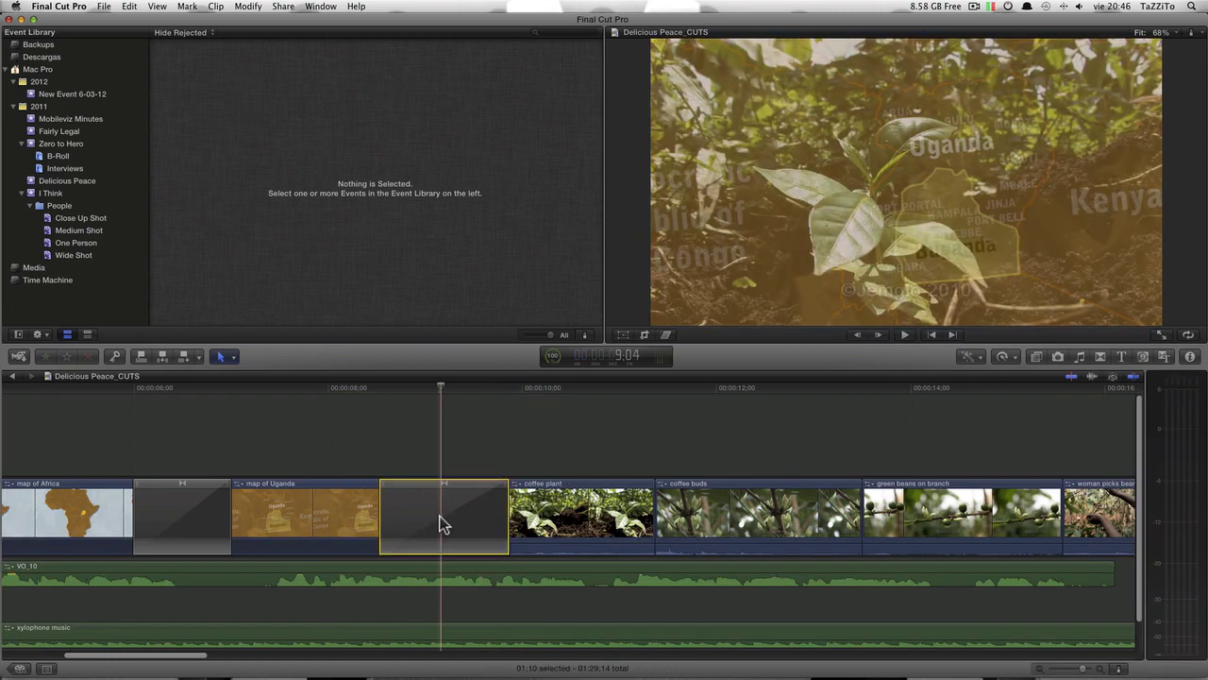
{"action": "key", "text": "ctrl"}
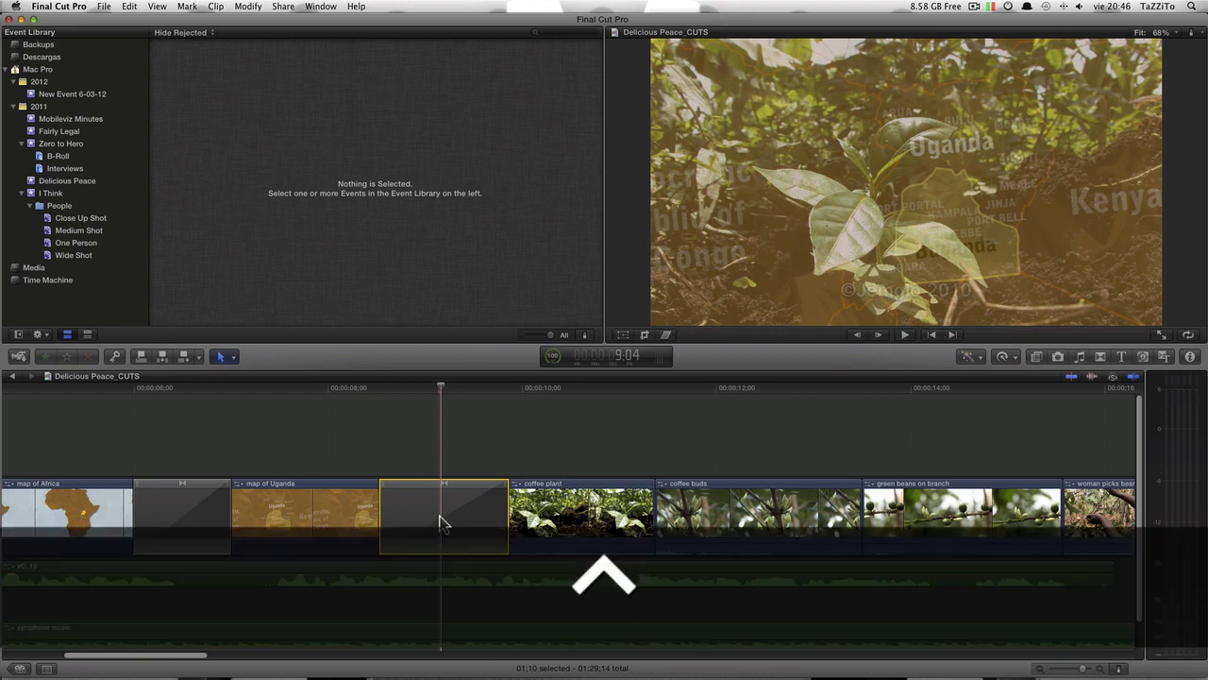
{"action": "key", "text": "ctrl+d"}
{"action": "left_click", "coordinate": [441, 525], "text": "ctrl"}
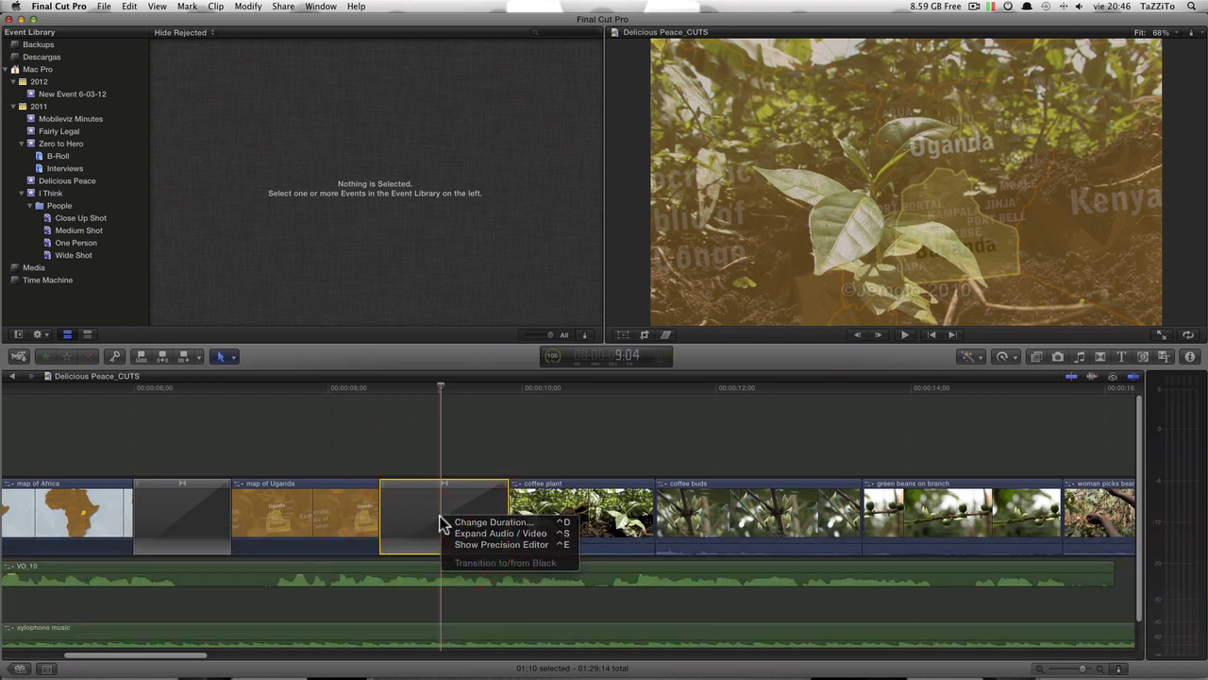
{"action": "left_click", "coordinate": [507, 525]}
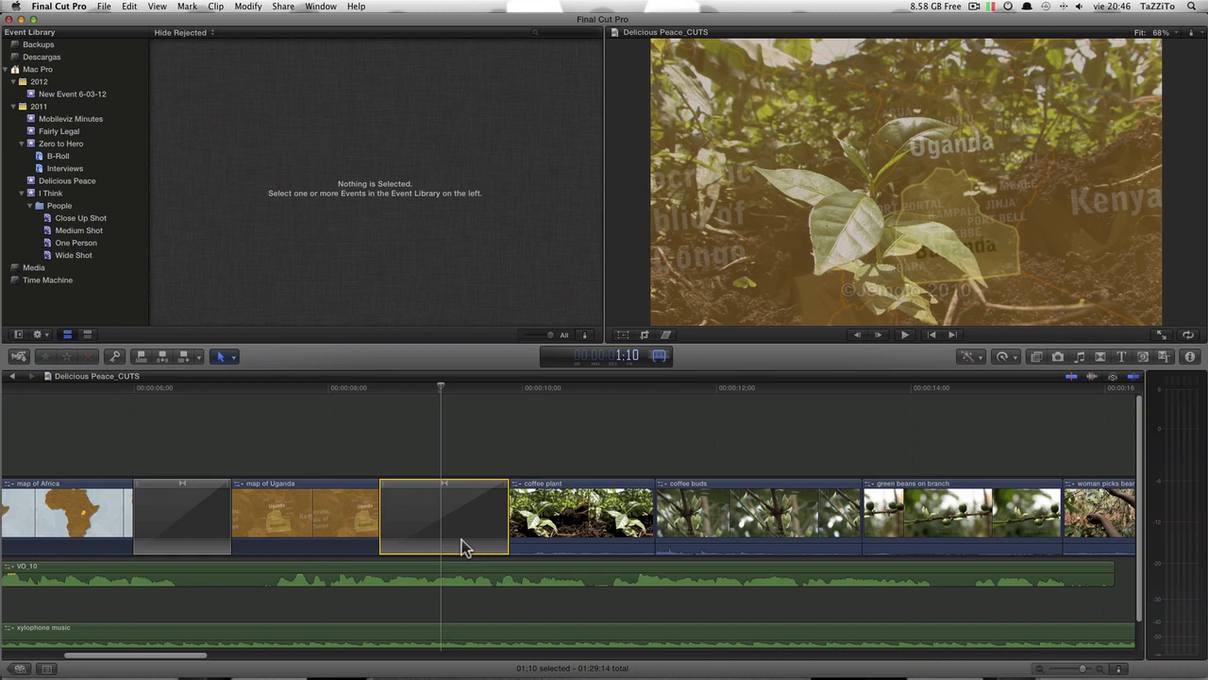
{"action": "key", "text": "plus"}
{"action": "type", "text": "1"}
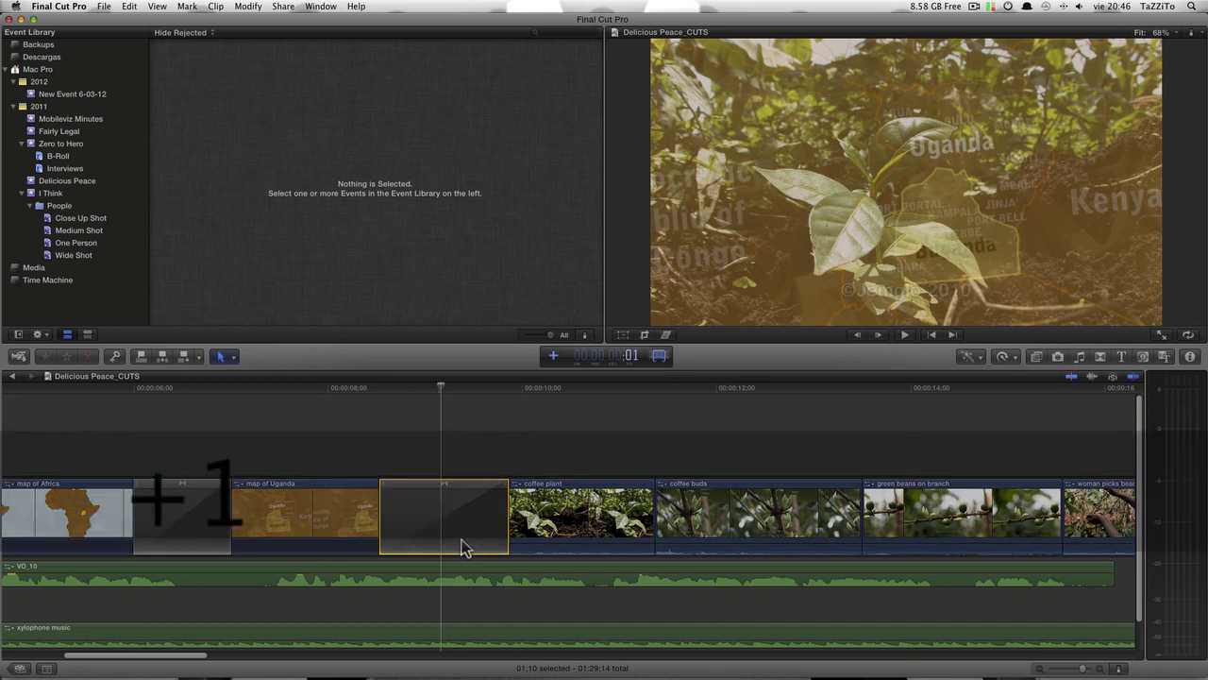
{"action": "type", "text": "00"}
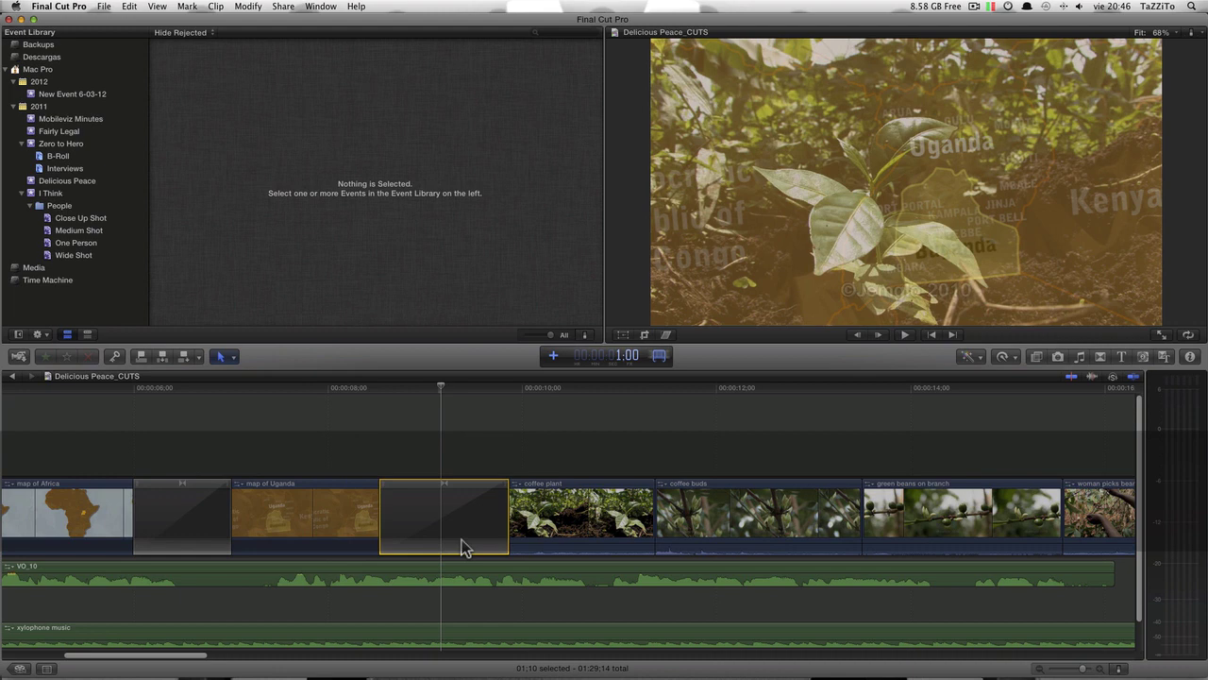
{"action": "key", "text": "Return"}
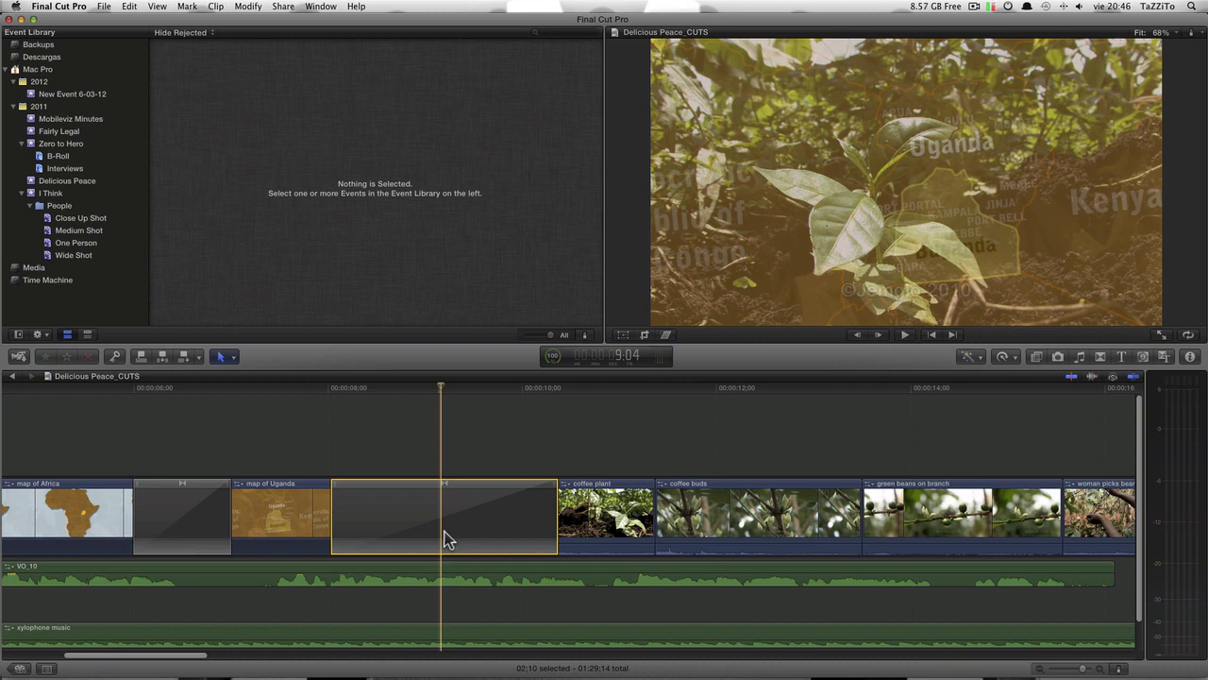
{"action": "key", "text": "Up"}
{"action": "key", "text": "ctrl+d"}
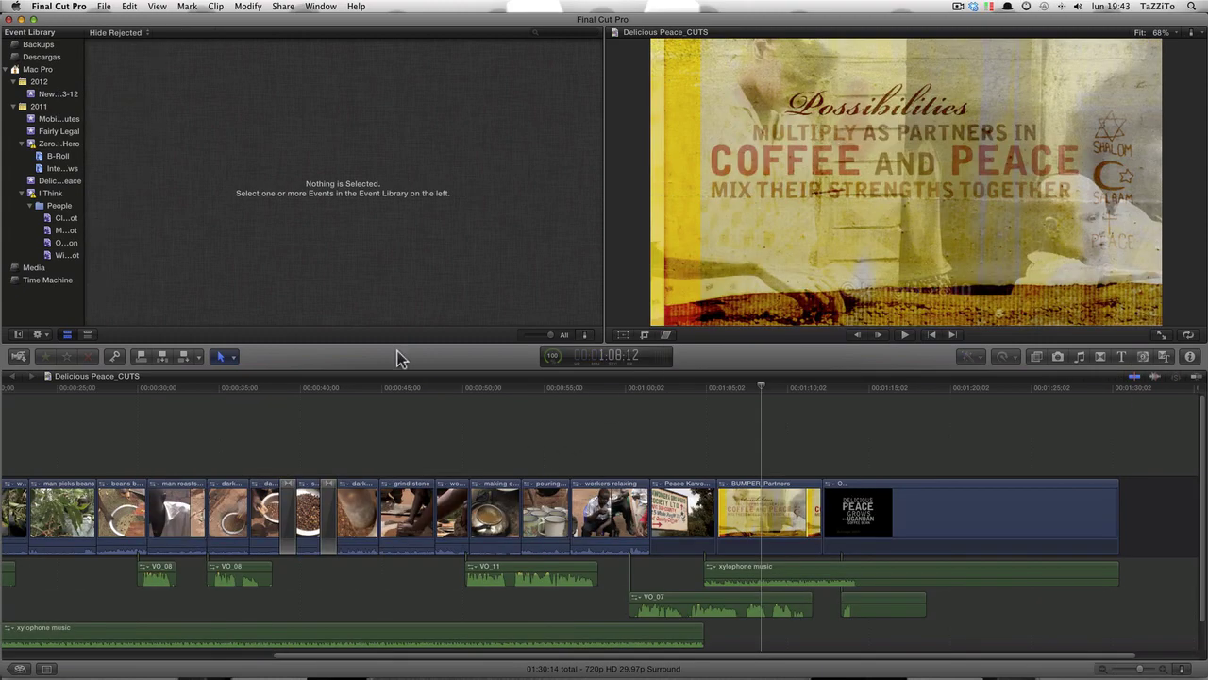
Open the Transitions browser and drag Letterbox onto the edit after the workers relaxing clip.
{"action": "left_click", "coordinate": [1100, 357]}
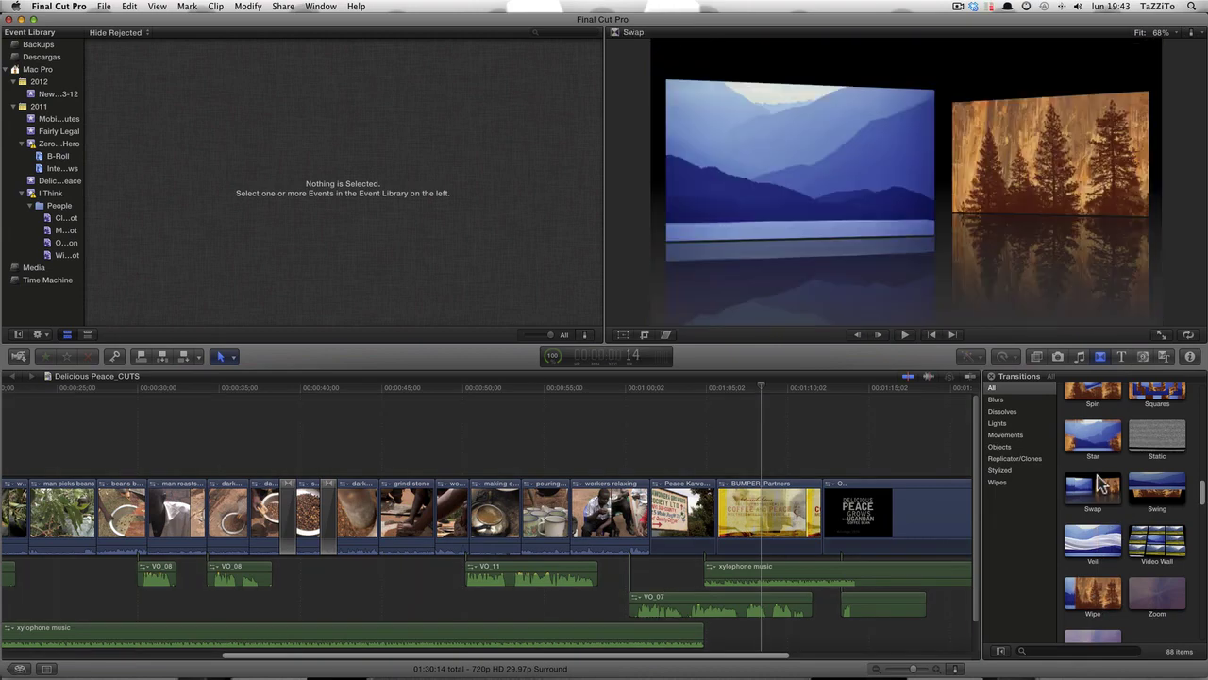
{"action": "scroll", "coordinate": [1100, 483], "scroll_direction": "up", "scroll_amount": 1}
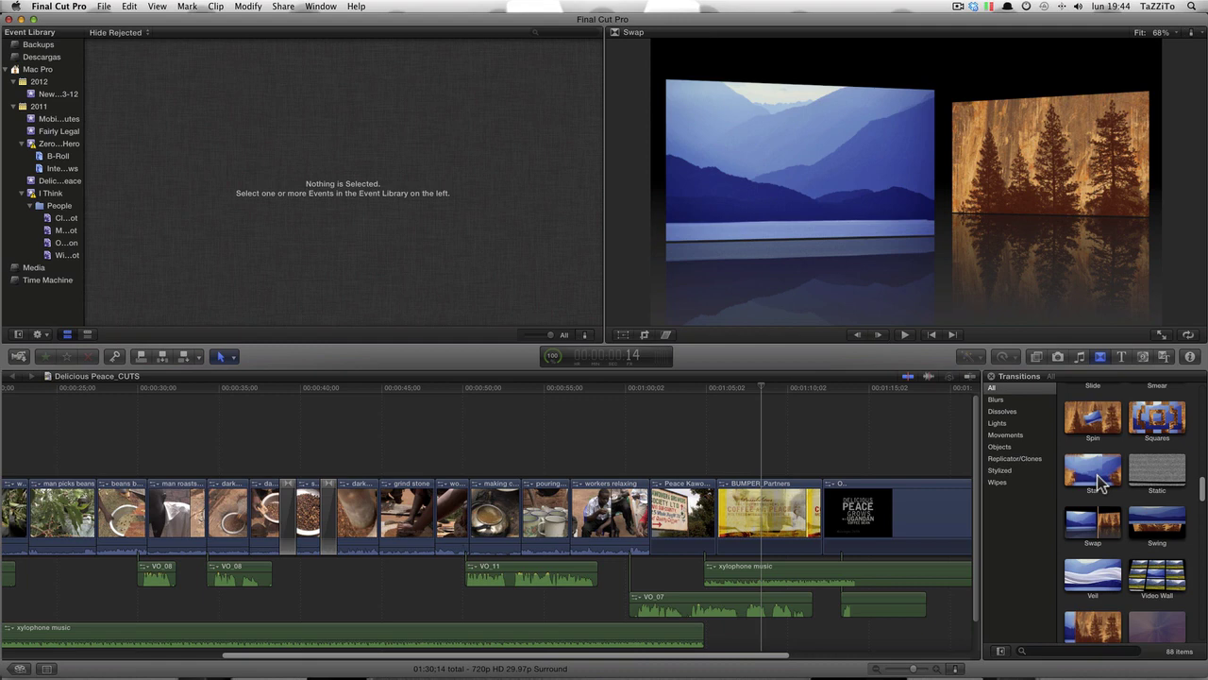
{"action": "scroll", "coordinate": [1099, 484], "scroll_direction": "up", "scroll_amount": 5}
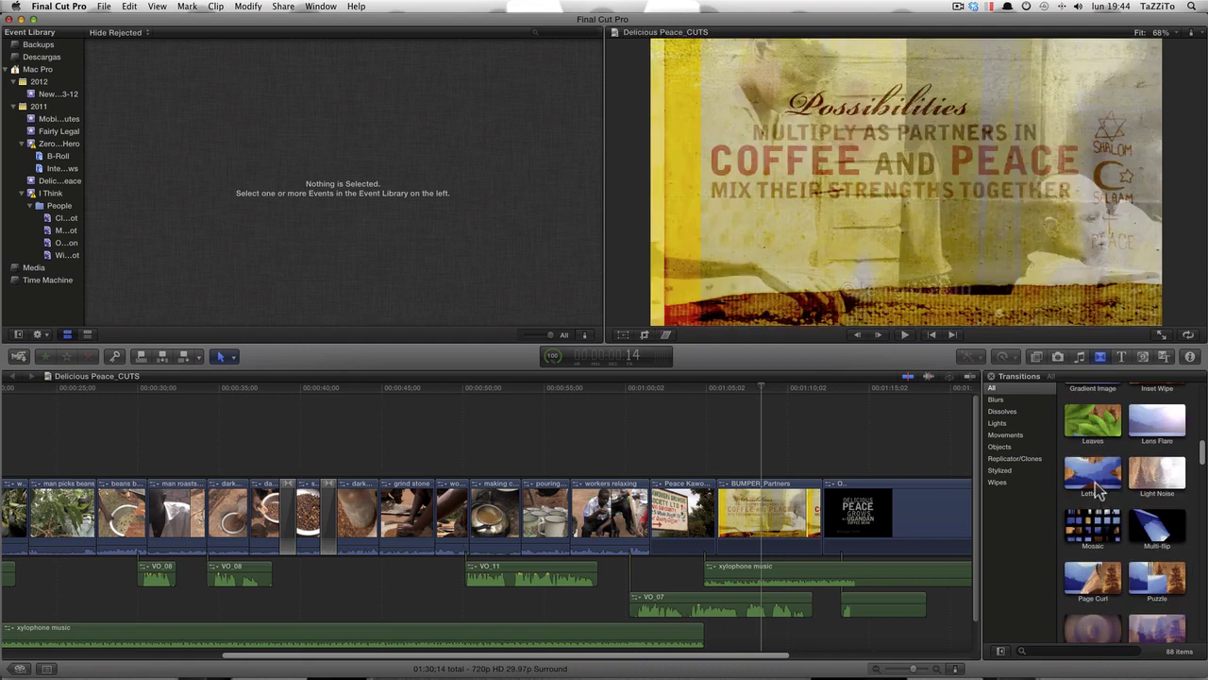
{"action": "left_click_drag", "start_coordinate": [1095, 489], "coordinate": [650, 508]}
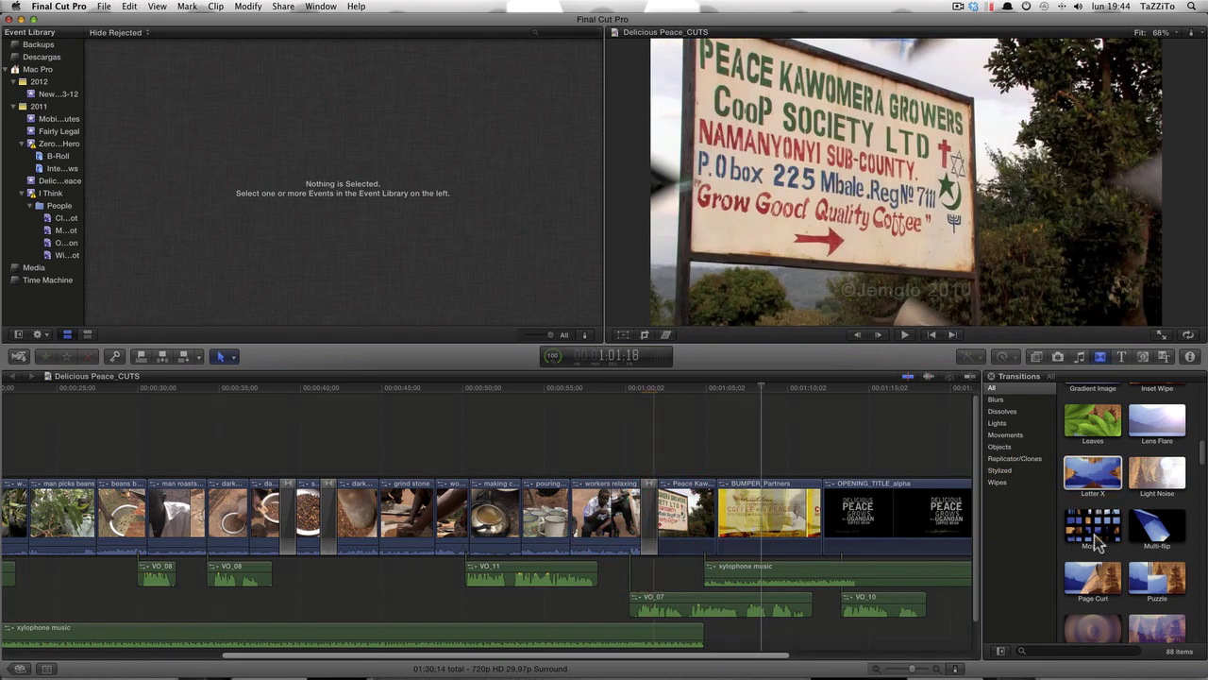
Add a Video Wall transition at the edit after the kettle shot.
{"action": "scroll", "coordinate": [1093, 534], "scroll_direction": "down", "scroll_amount": 5}
{"action": "scroll", "coordinate": [1094, 534], "scroll_direction": "down", "scroll_amount": 2}
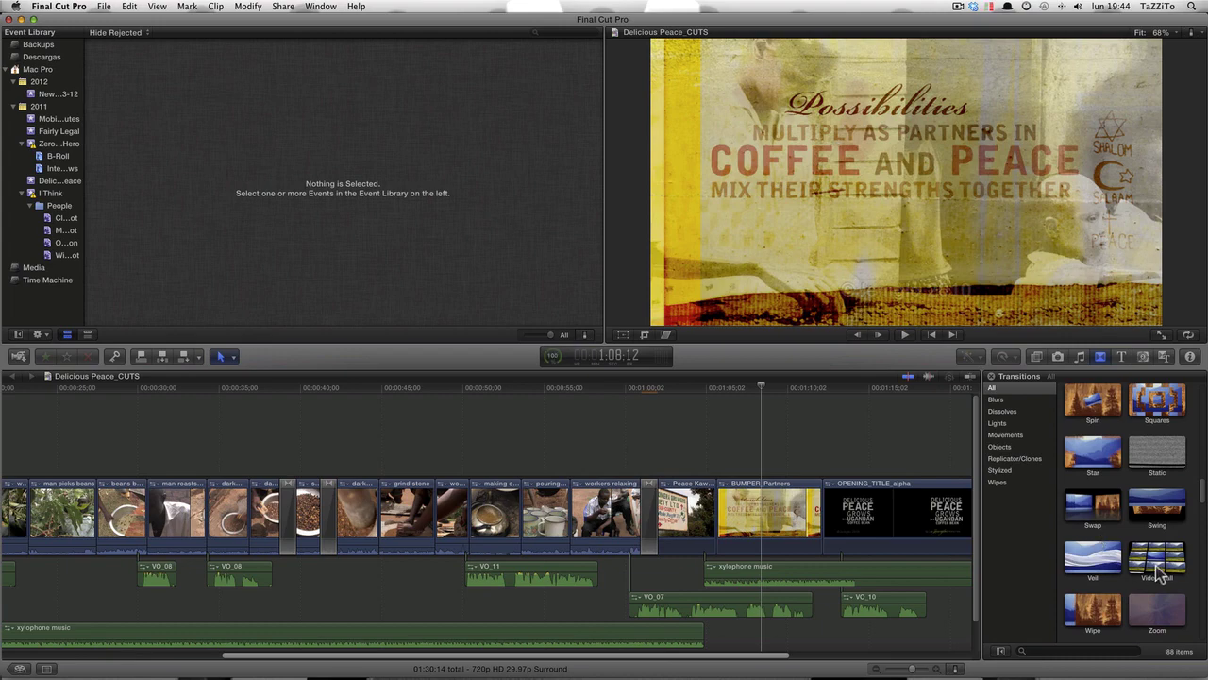
{"action": "left_click_drag", "start_coordinate": [1156, 565], "coordinate": [524, 514]}
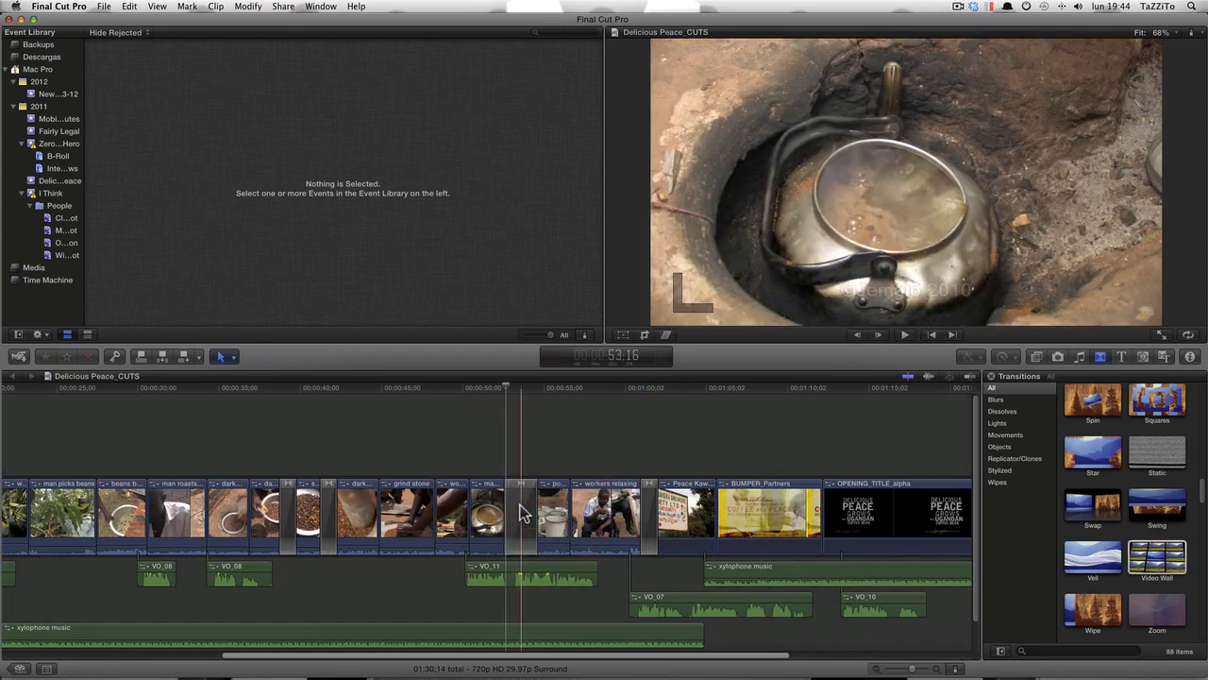
Select the new Video Wall transition and play through it from the kettle frame.
{"action": "left_click", "coordinate": [525, 514]}
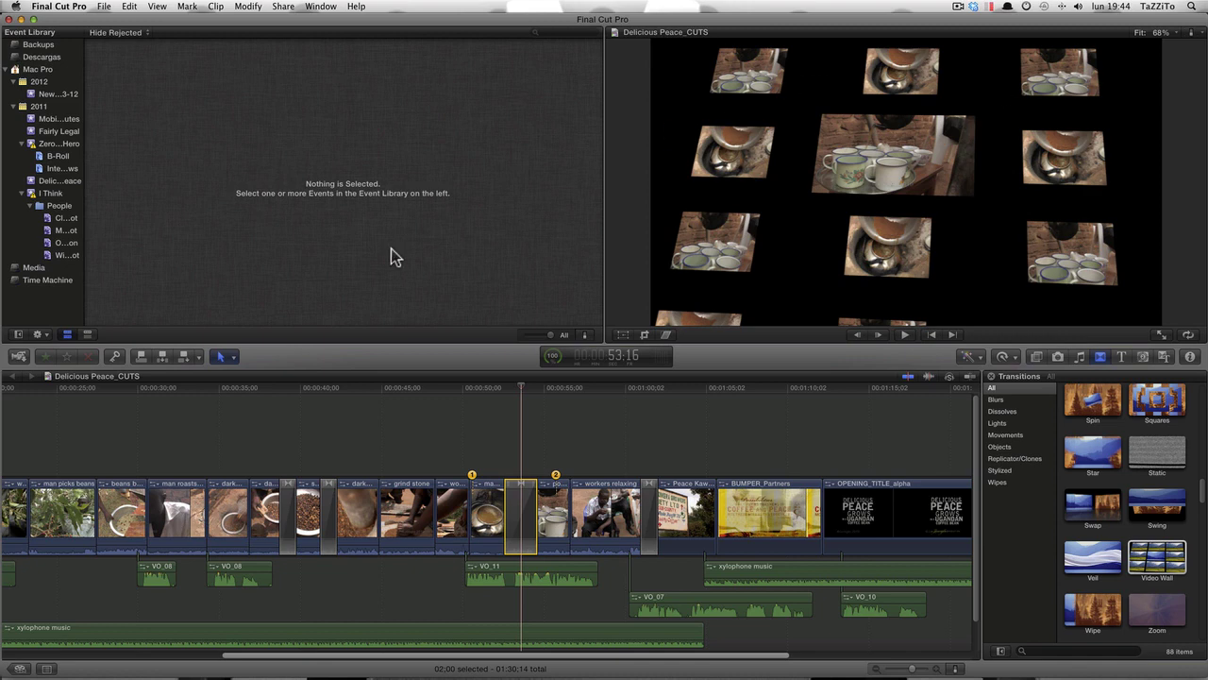
{"action": "left_click", "coordinate": [489, 387]}
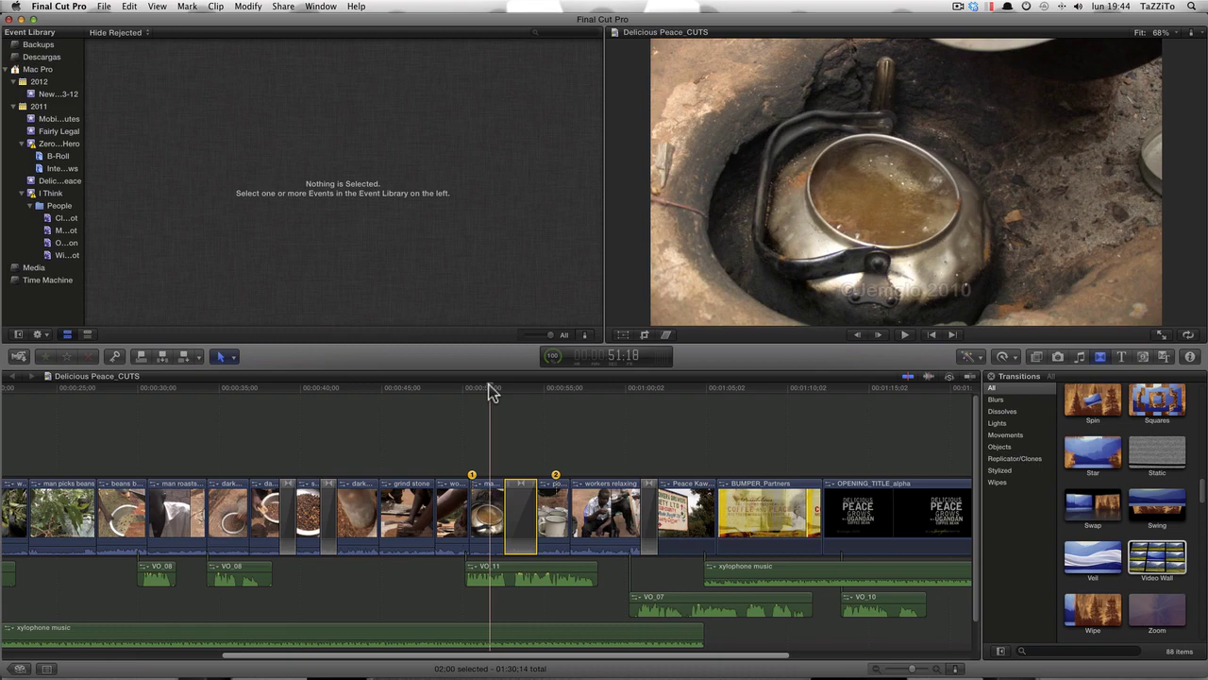
{"action": "key", "text": "space"}
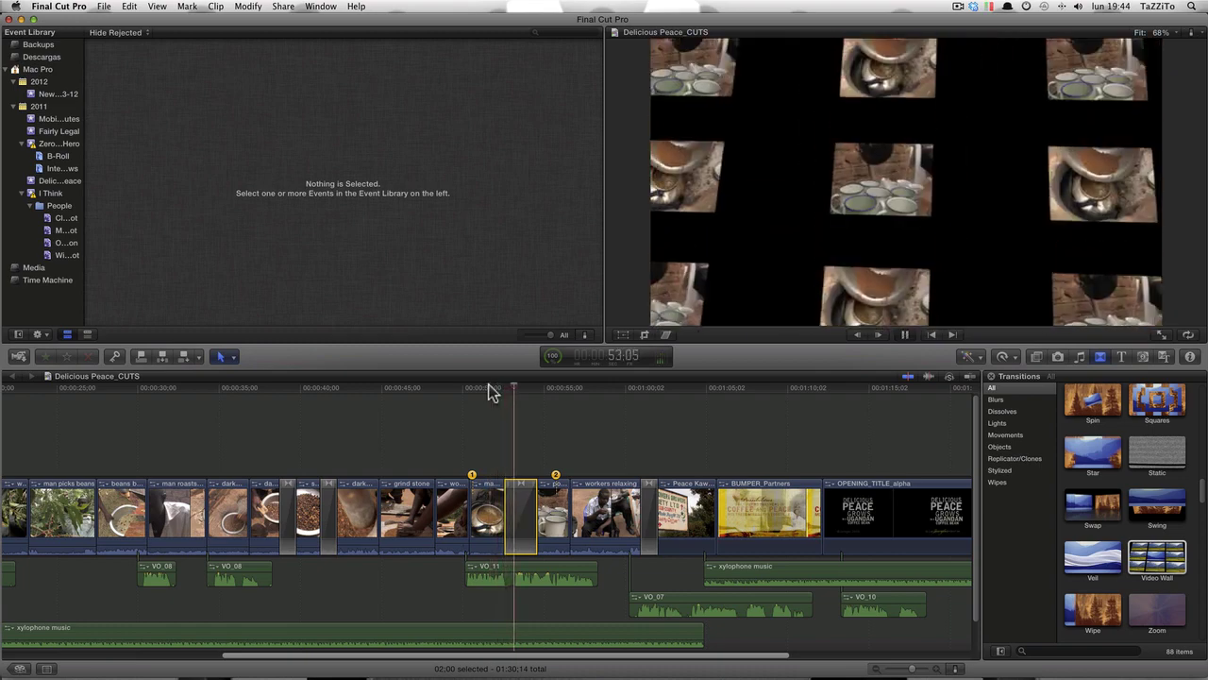
{"action": "key", "text": "space"}
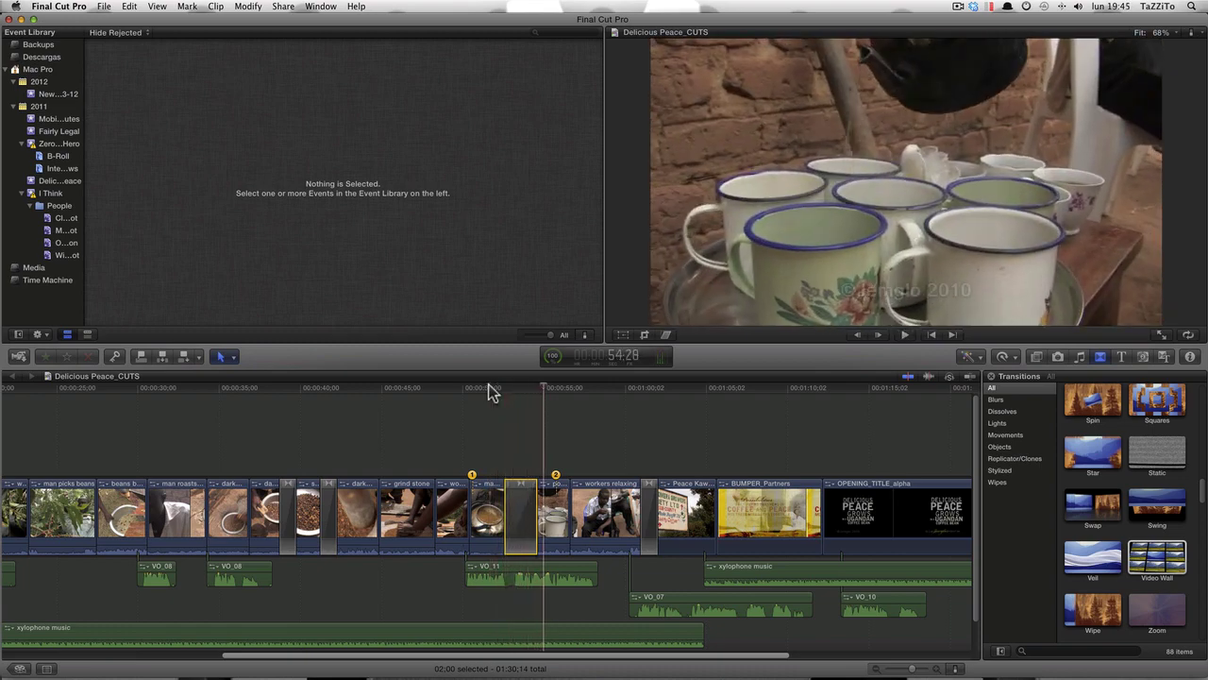
{"action": "left_click_drag", "start_coordinate": [489, 388], "coordinate": [505, 388]}
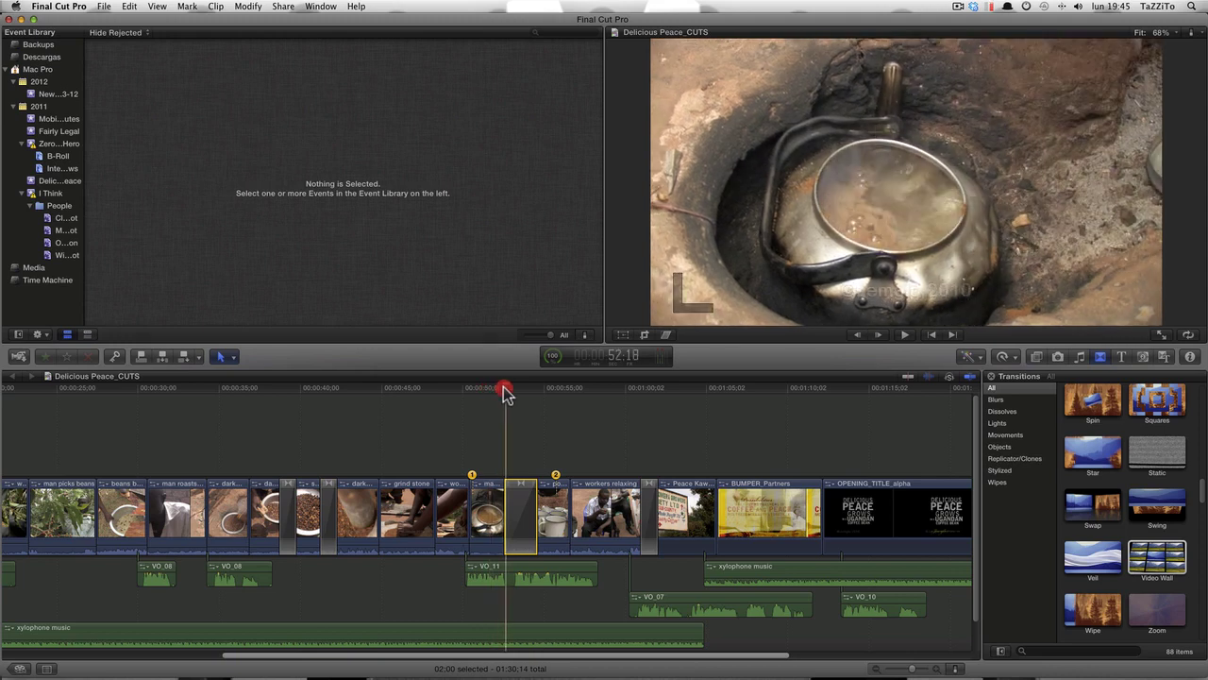
{"action": "left_click_drag", "start_coordinate": [505, 391], "coordinate": [513, 387]}
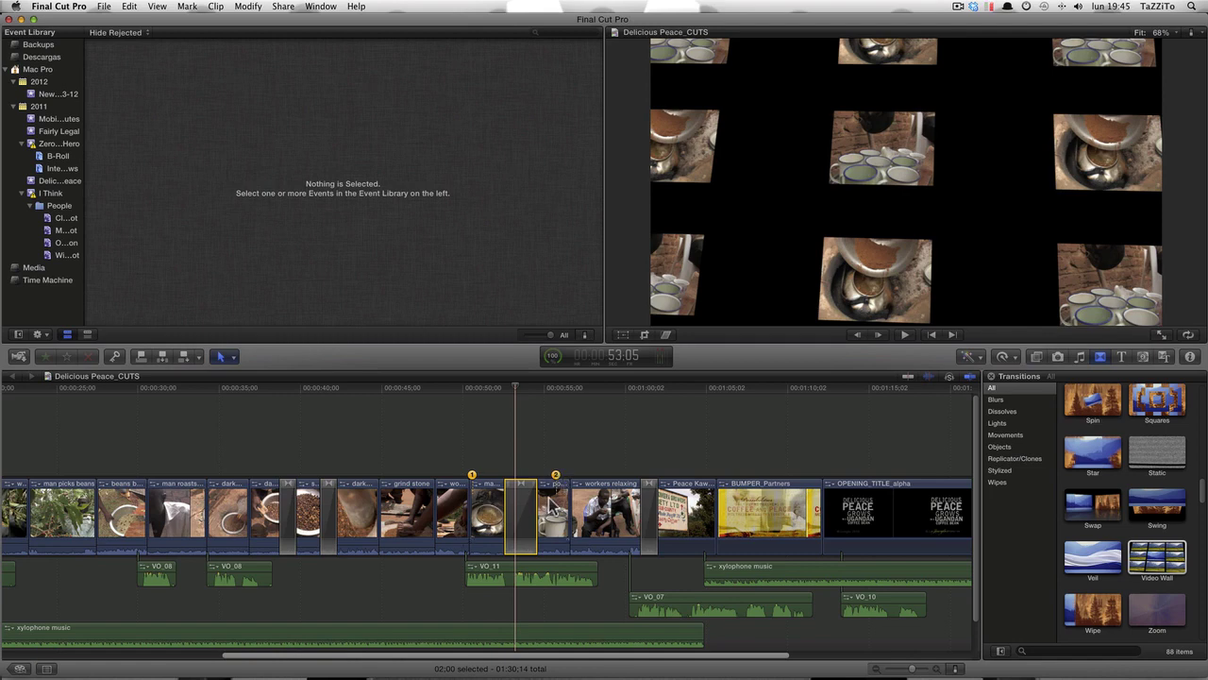
Point Video Wall sources 1 and 2 at the coffee-beans and kneading shots.
{"action": "left_click_drag", "start_coordinate": [556, 480], "coordinate": [600, 478]}
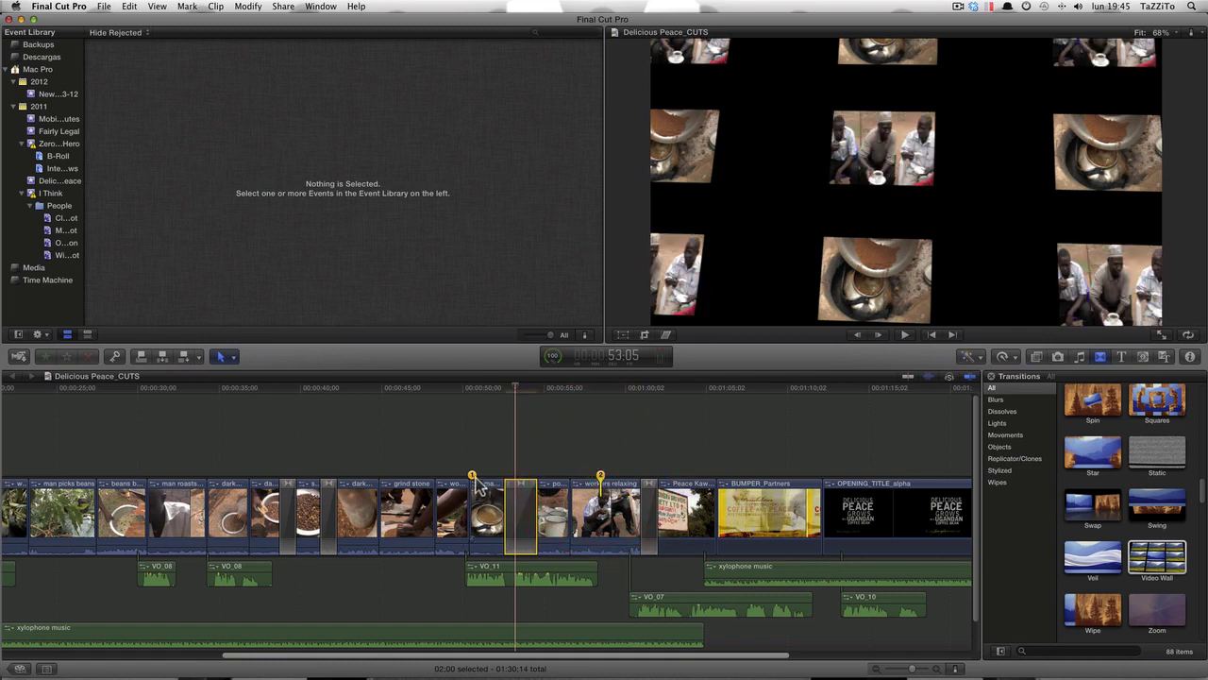
{"action": "left_click_drag", "start_coordinate": [476, 481], "coordinate": [310, 477]}
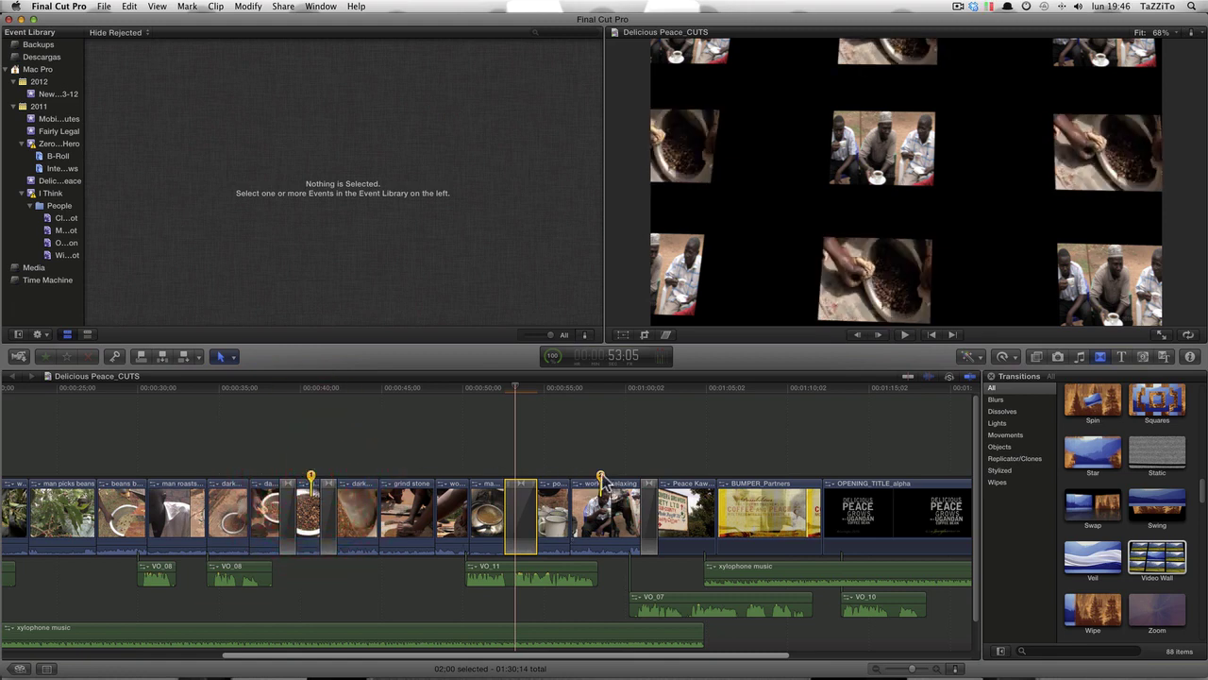
{"action": "left_click_drag", "start_coordinate": [601, 478], "coordinate": [357, 471]}
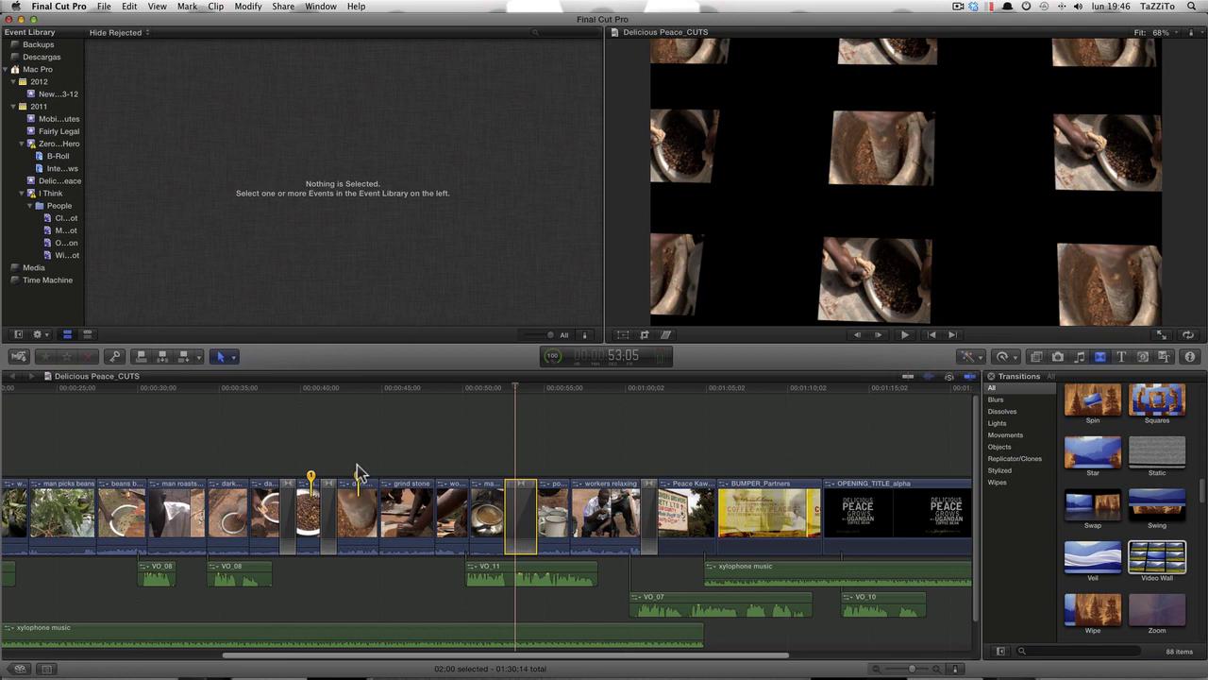
Select the Letter X transition before the Peace Kawomera clip and step through its frames.
{"action": "left_click", "coordinate": [649, 392]}
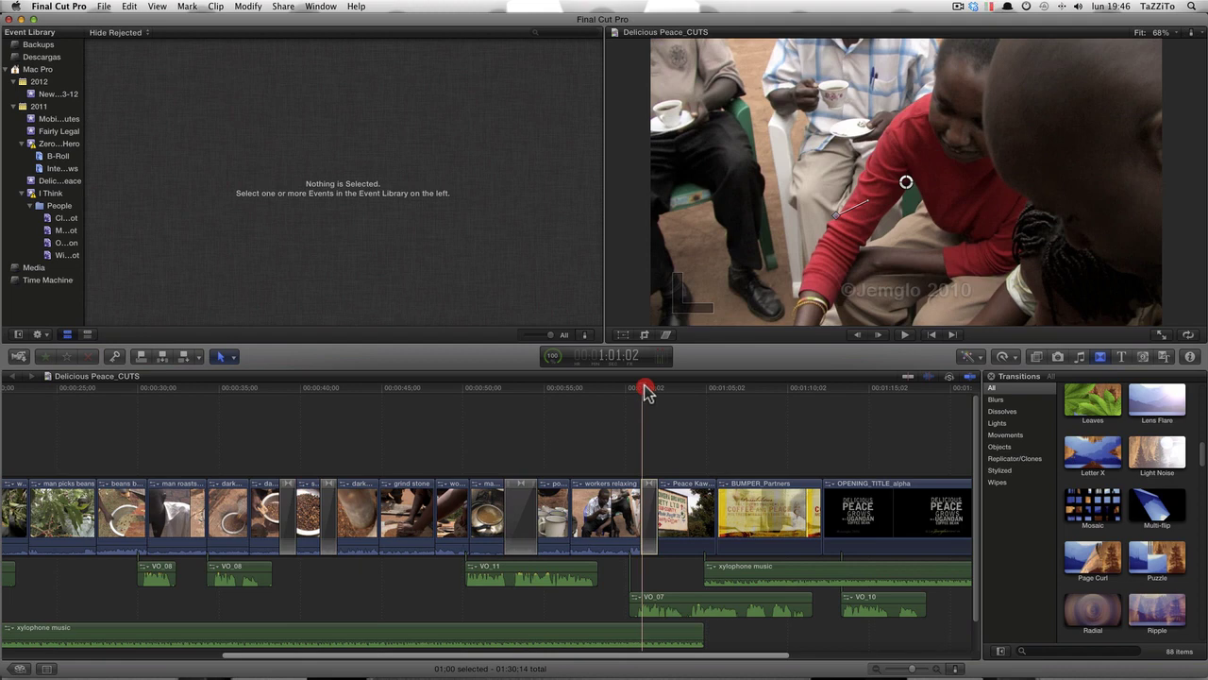
{"action": "left_click", "coordinate": [650, 392]}
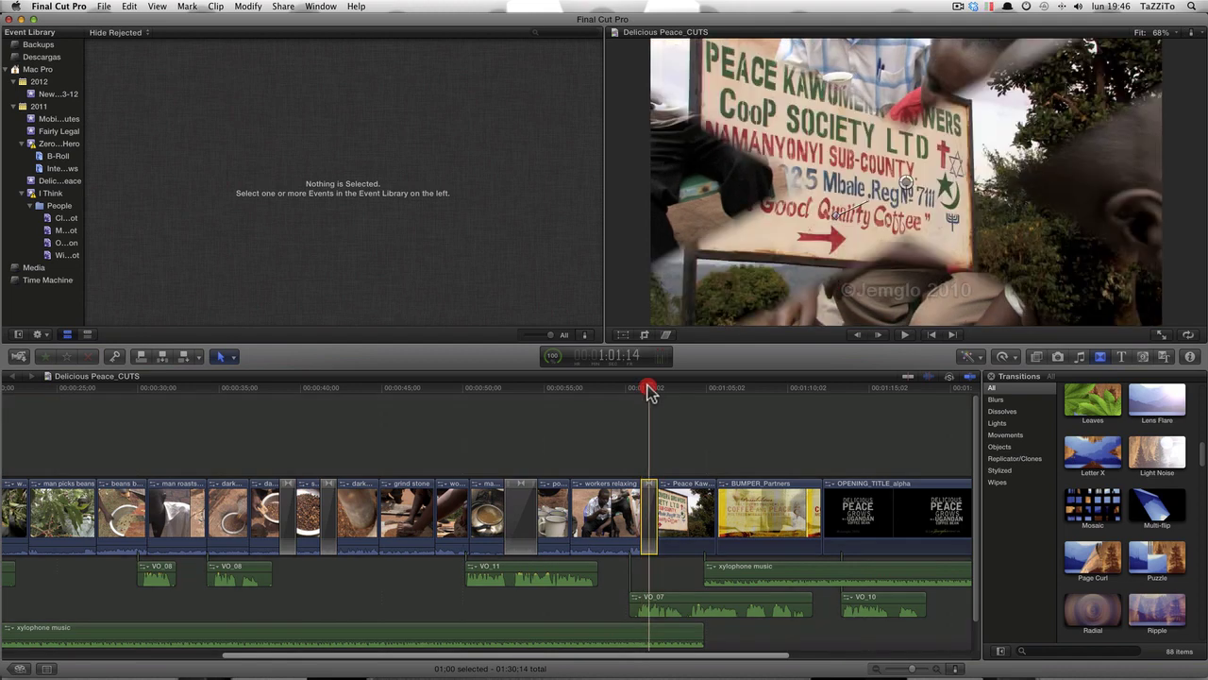
{"action": "key", "text": "Right"}
{"action": "left_click", "coordinate": [649, 391]}
Drag the Letter X wipe's control points in the Viewer to change its edge angle.
{"action": "left_click_drag", "start_coordinate": [904, 182], "coordinate": [899, 267]}
{"action": "left_click_drag", "start_coordinate": [898, 266], "coordinate": [900, 312]}
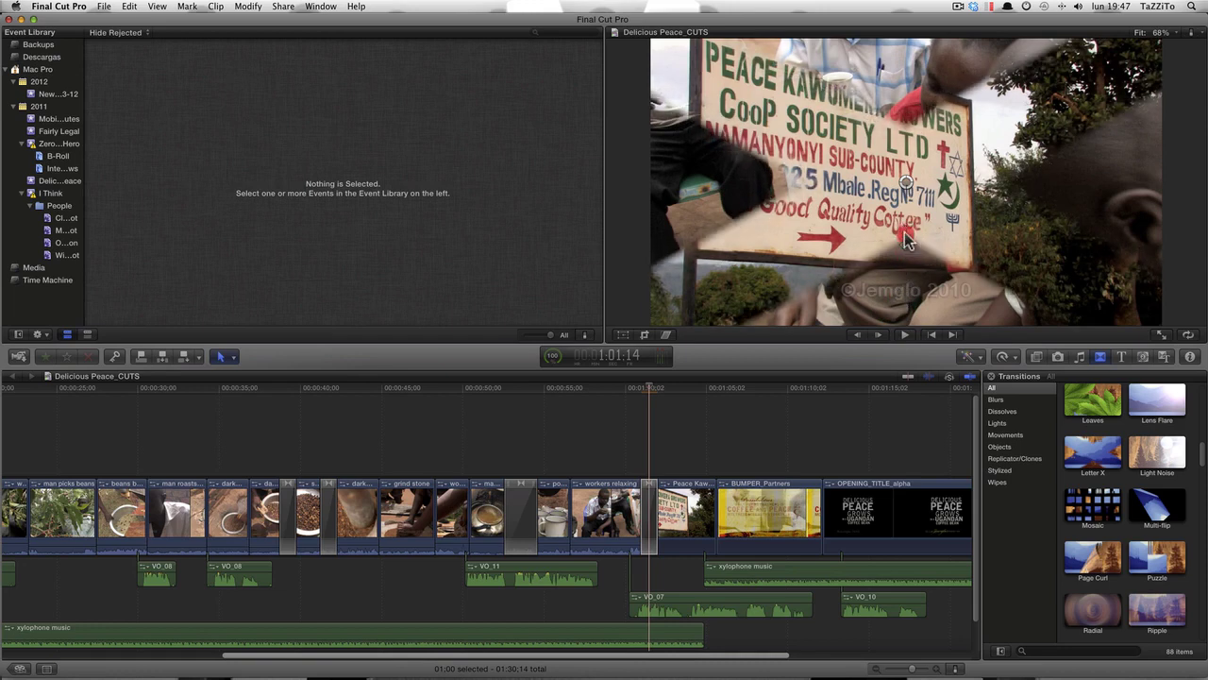
{"action": "left_click_drag", "start_coordinate": [899, 313], "coordinate": [908, 185]}
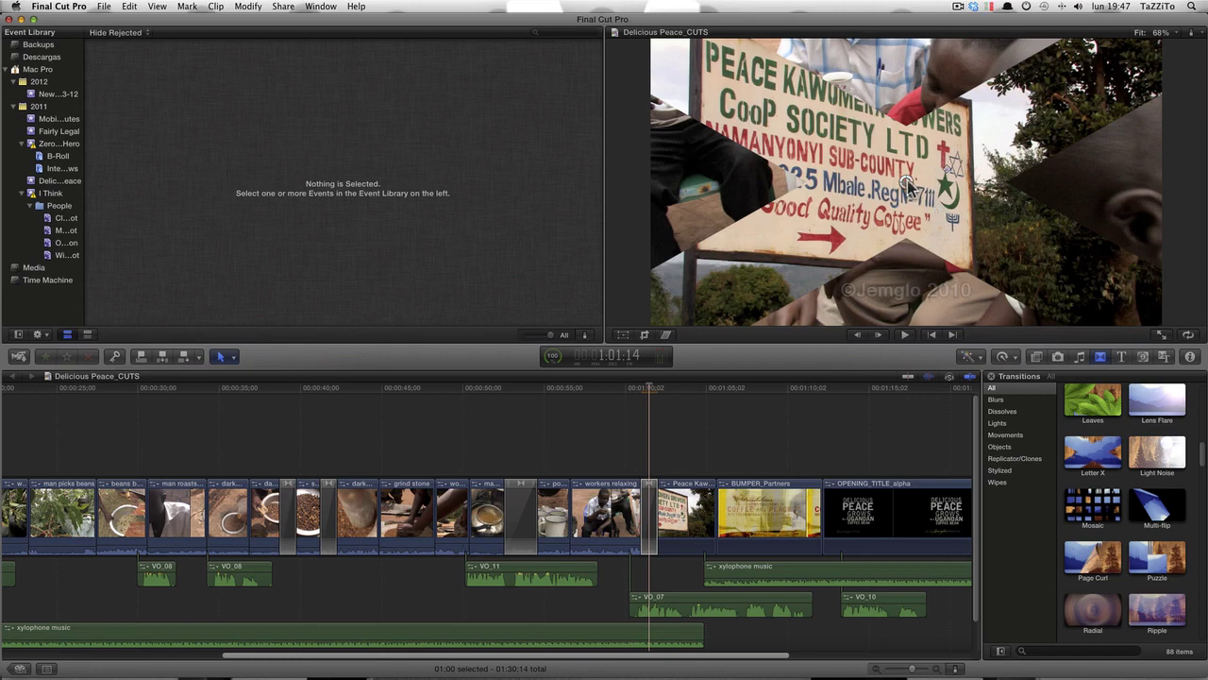
{"action": "mouse_move", "coordinate": [908, 185]}
{"action": "left_mouse_down"}
{"action": "mouse_move", "coordinate": [871, 190]}
{"action": "mouse_move", "coordinate": [844, 242]}
{"action": "mouse_move", "coordinate": [943, 193]}
{"action": "mouse_move", "coordinate": [844, 173]}
{"action": "mouse_move", "coordinate": [873, 194]}
{"action": "left_mouse_up"}
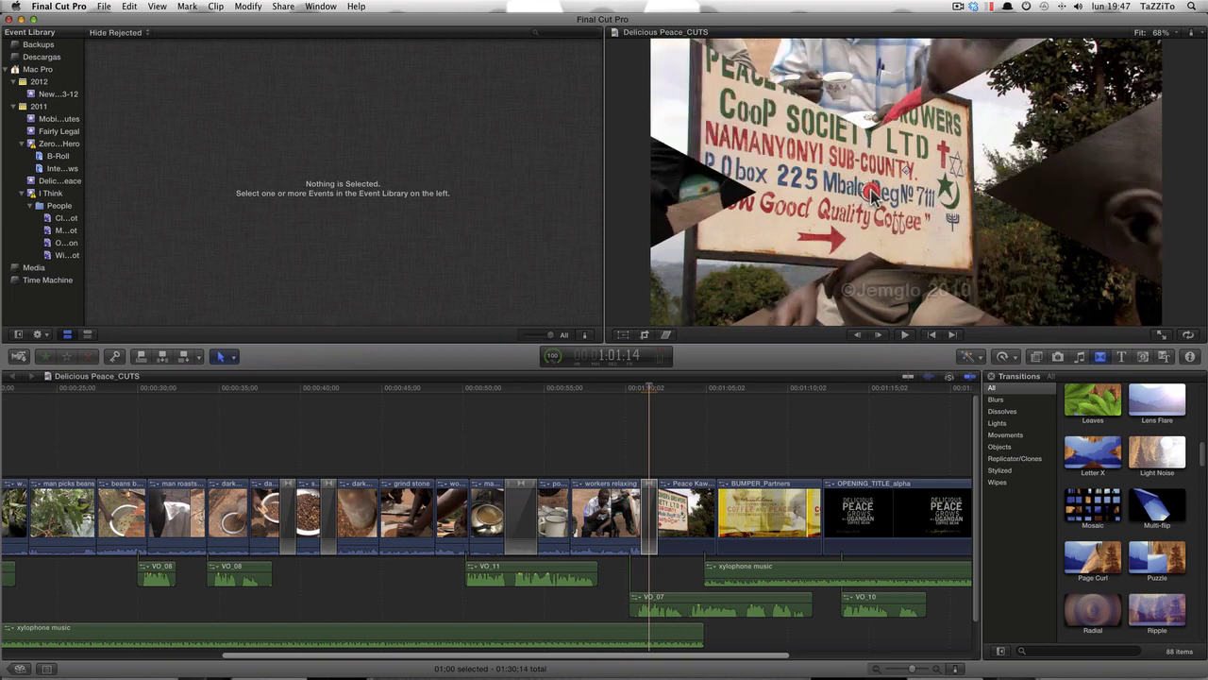
{"action": "left_click", "coordinate": [873, 195]}
{"action": "mouse_move", "coordinate": [870, 196]}
{"action": "left_mouse_down"}
{"action": "mouse_move", "coordinate": [816, 210]}
{"action": "mouse_move", "coordinate": [885, 203]}
{"action": "left_mouse_up"}
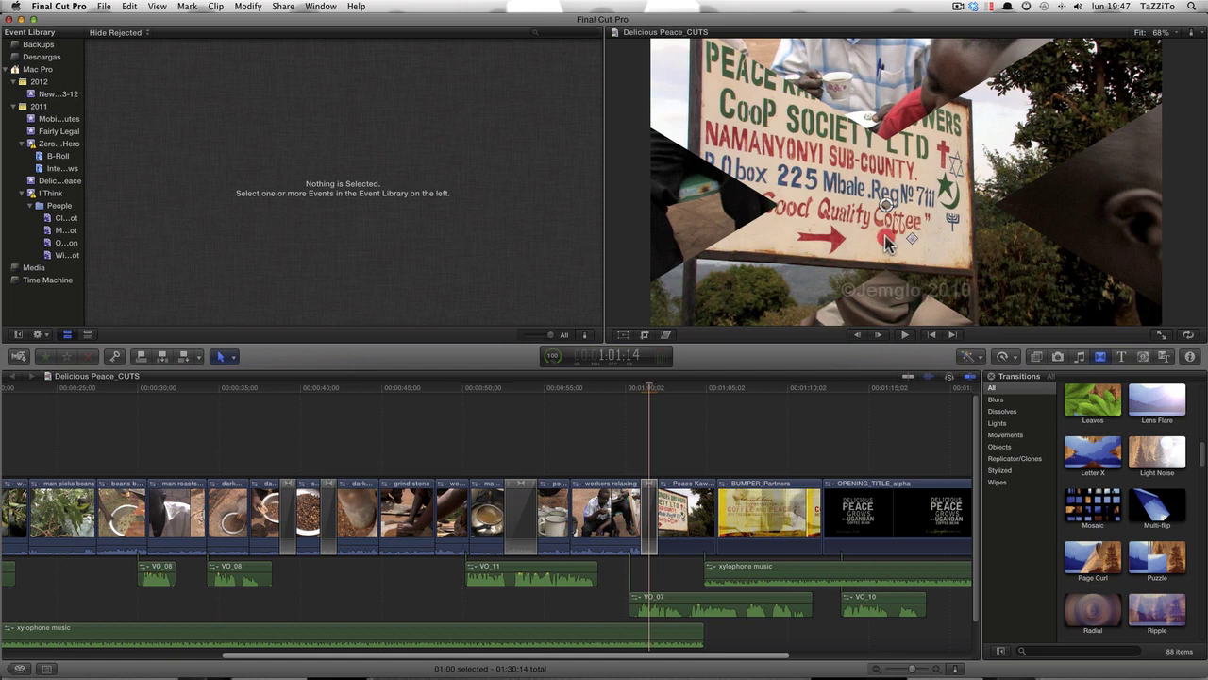
{"action": "mouse_move", "coordinate": [821, 211]}
{"action": "left_mouse_down"}
{"action": "mouse_move", "coordinate": [968, 205]}
{"action": "mouse_move", "coordinate": [835, 219]}
{"action": "left_mouse_up"}
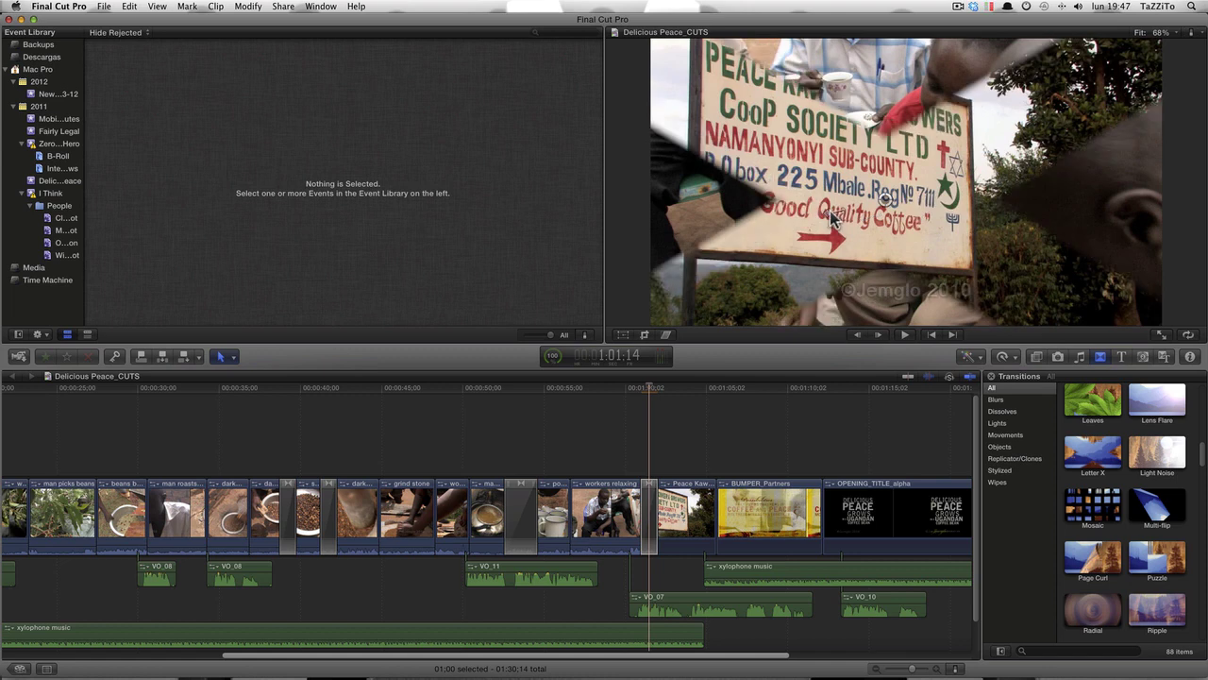
{"action": "left_click_drag", "start_coordinate": [831, 219], "coordinate": [878, 213]}
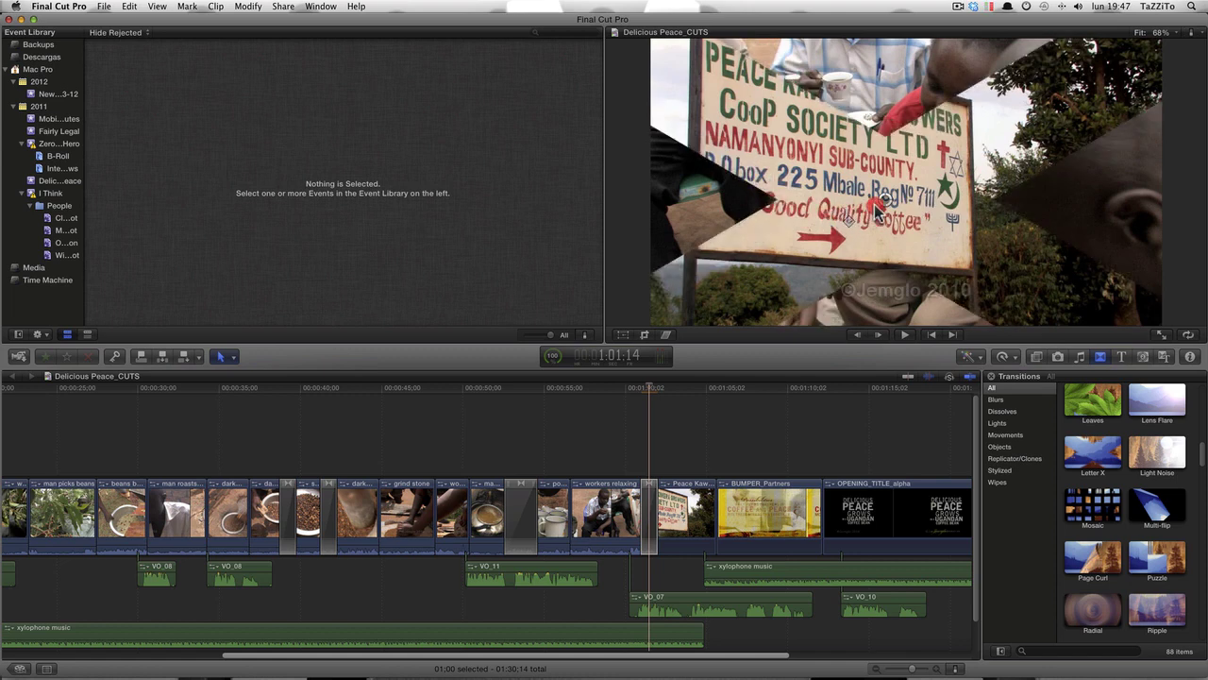
{"action": "left_click", "coordinate": [628, 391]}
Search 'x' in the Timeline Index and select the Letter X transition at 00:01:01:02.
{"action": "key", "text": "space"}
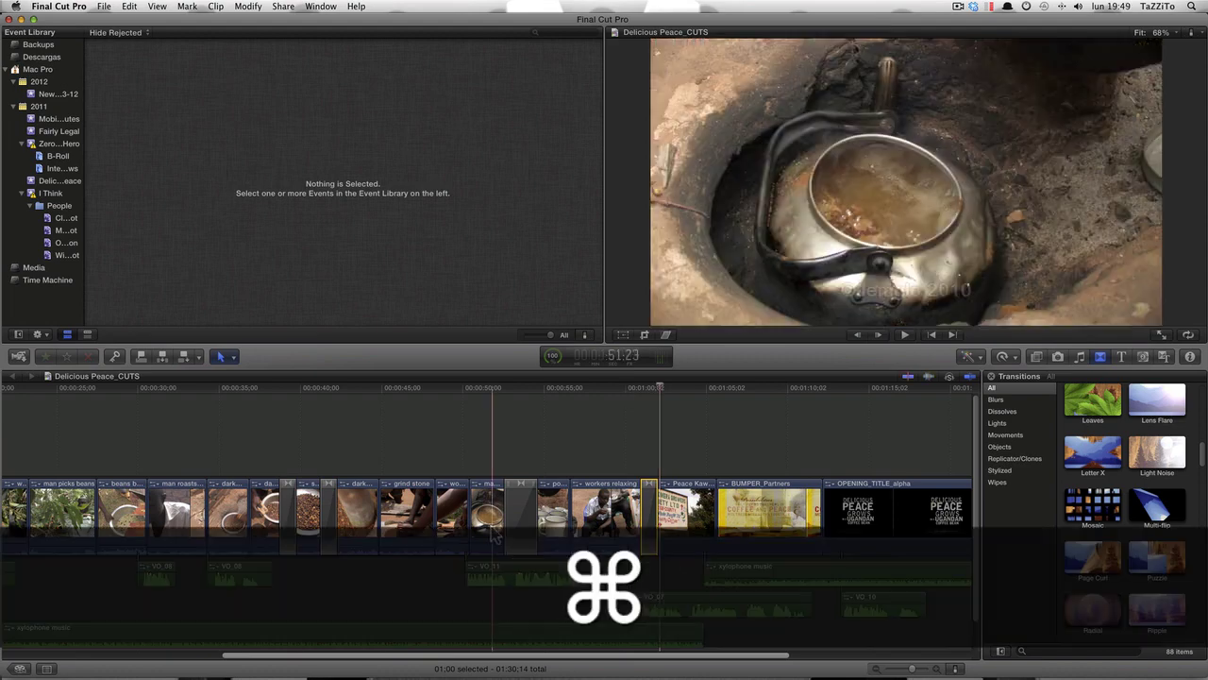
{"action": "left_click", "coordinate": [522, 534]}
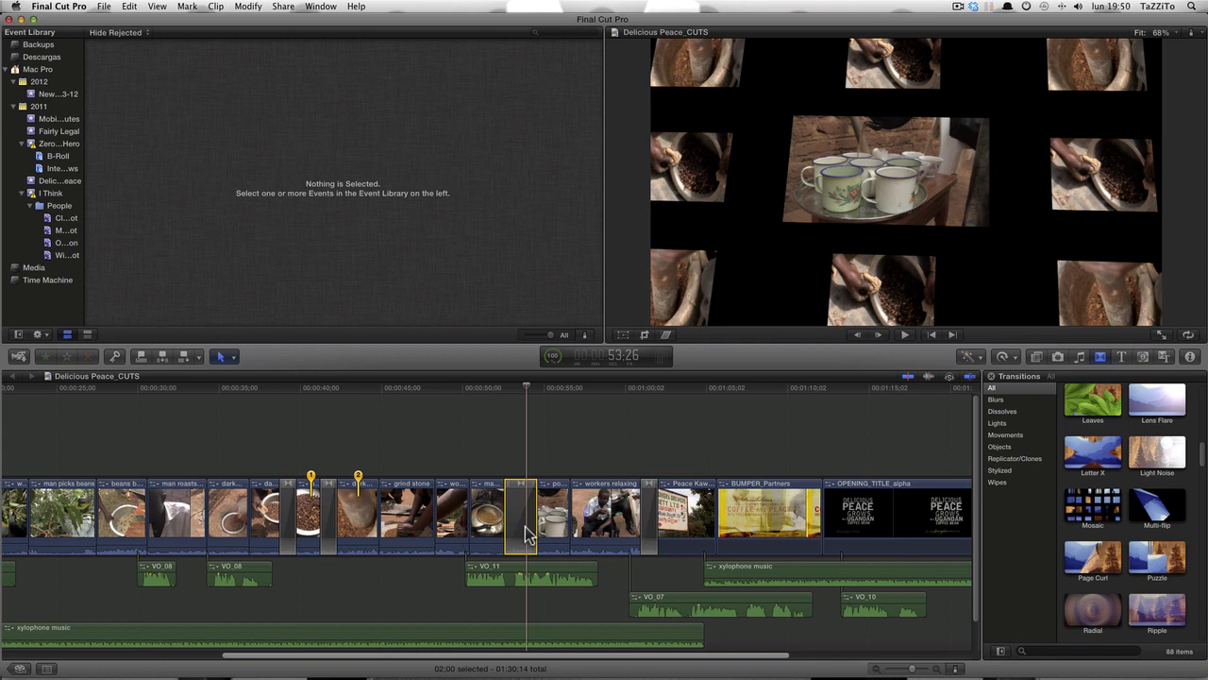
{"action": "left_click", "coordinate": [48, 670]}
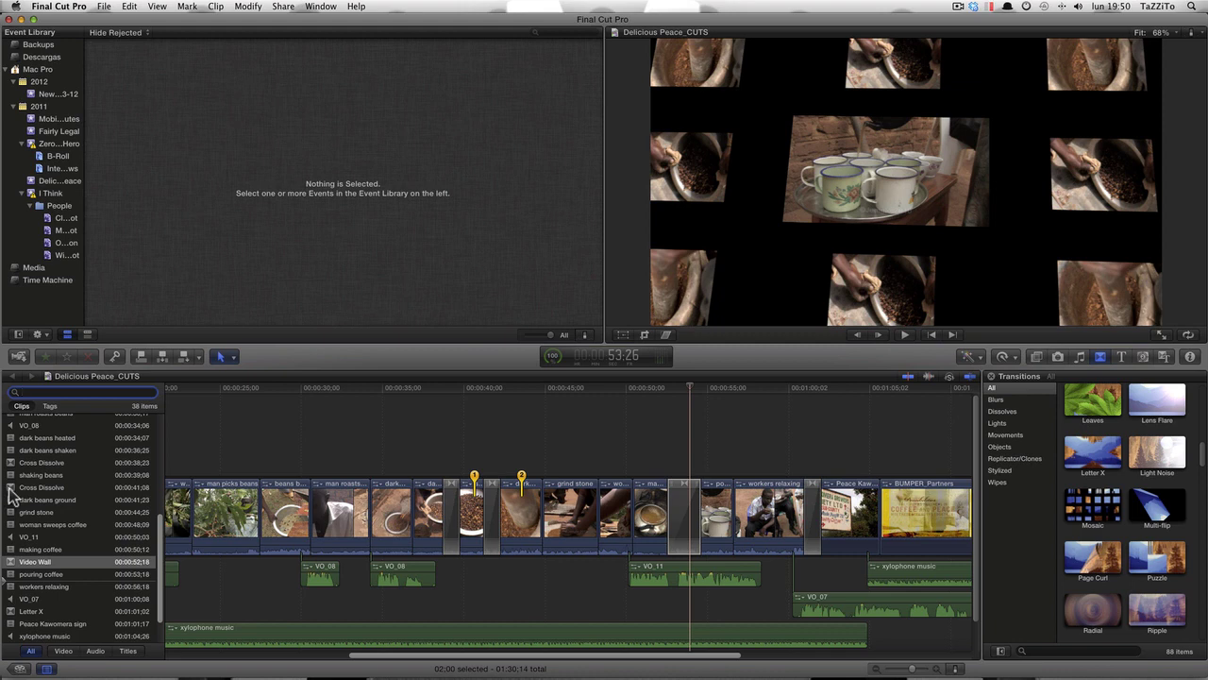
{"action": "type", "text": "x"}
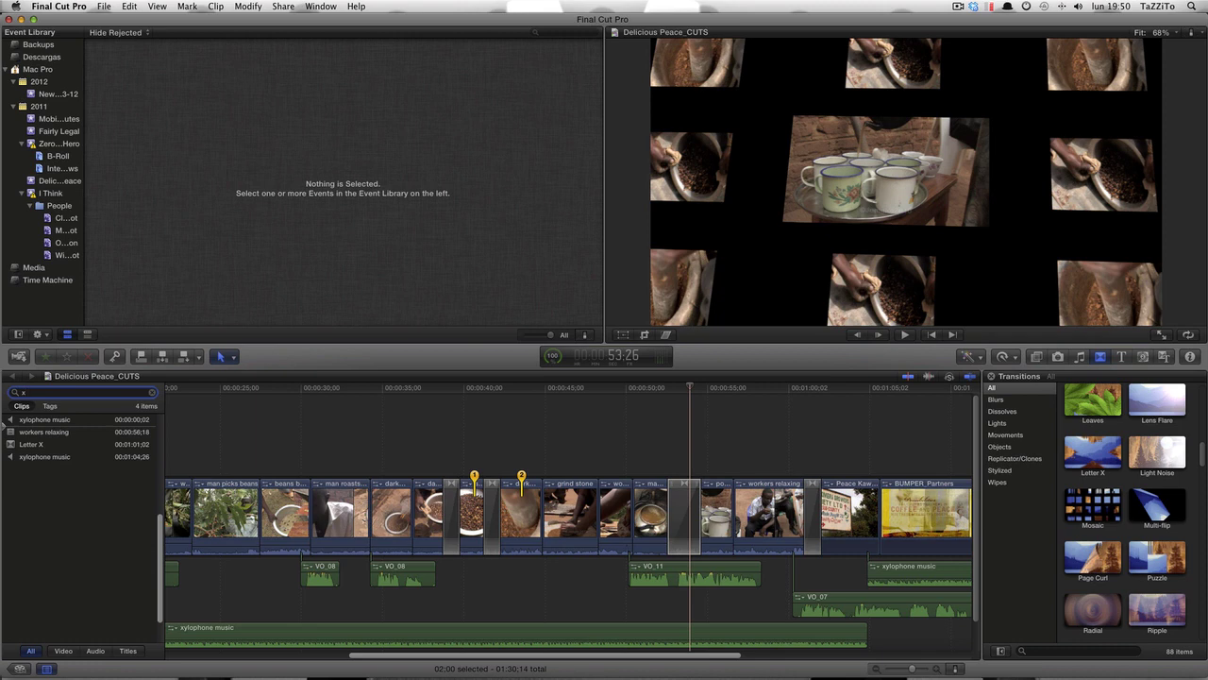
{"action": "left_click", "coordinate": [26, 446]}
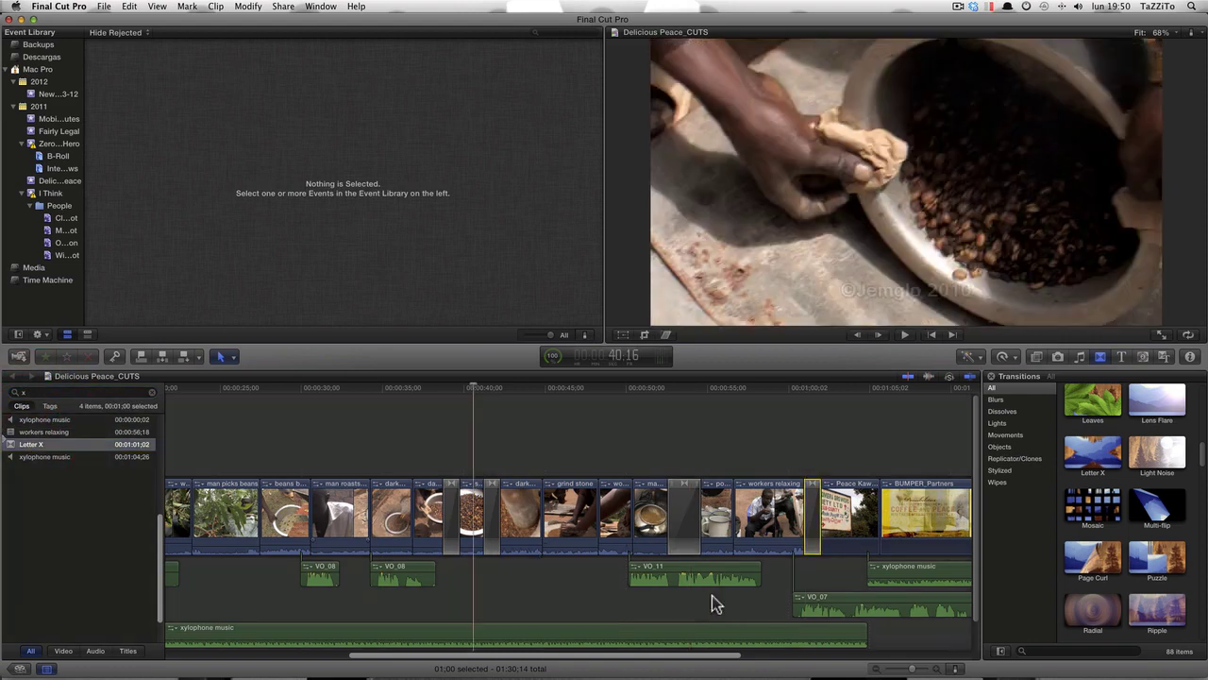
{"action": "left_click", "coordinate": [812, 527]}
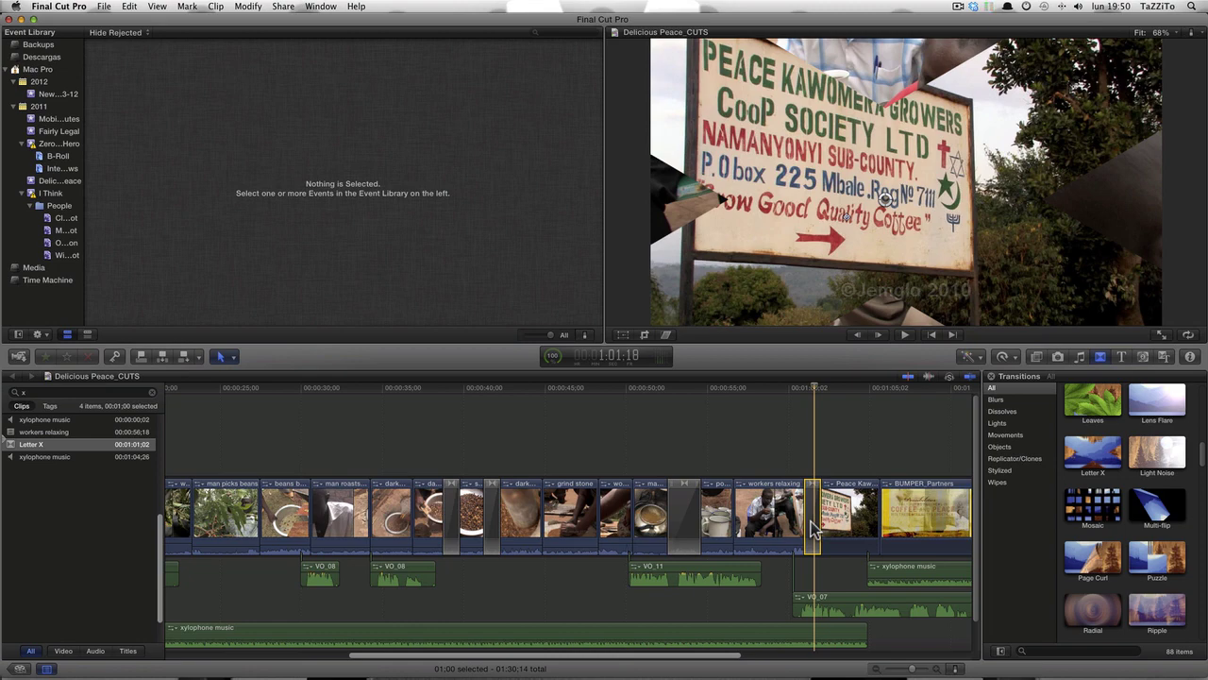
Search 'cross' in the Timeline Index, jump to the last Cross Dissolve, and close the index.
{"action": "left_click", "coordinate": [261, 387]}
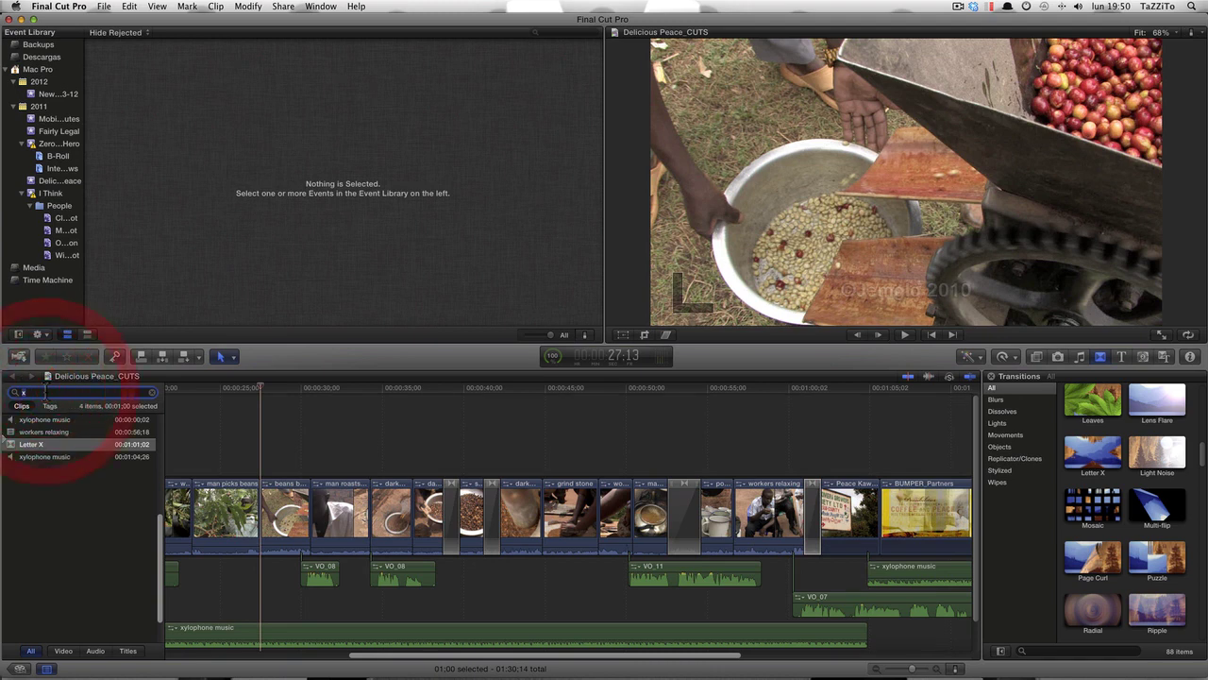
{"action": "type", "text": "c"}
{"action": "type", "text": "r"}
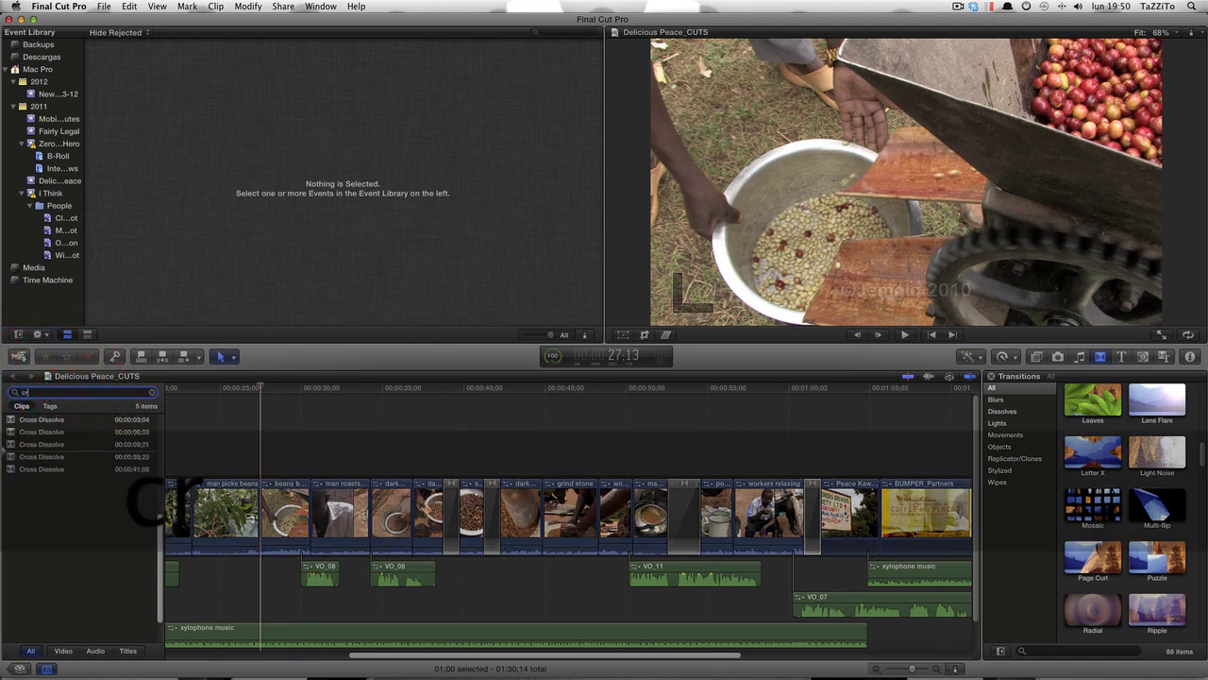
{"action": "type", "text": "oss"}
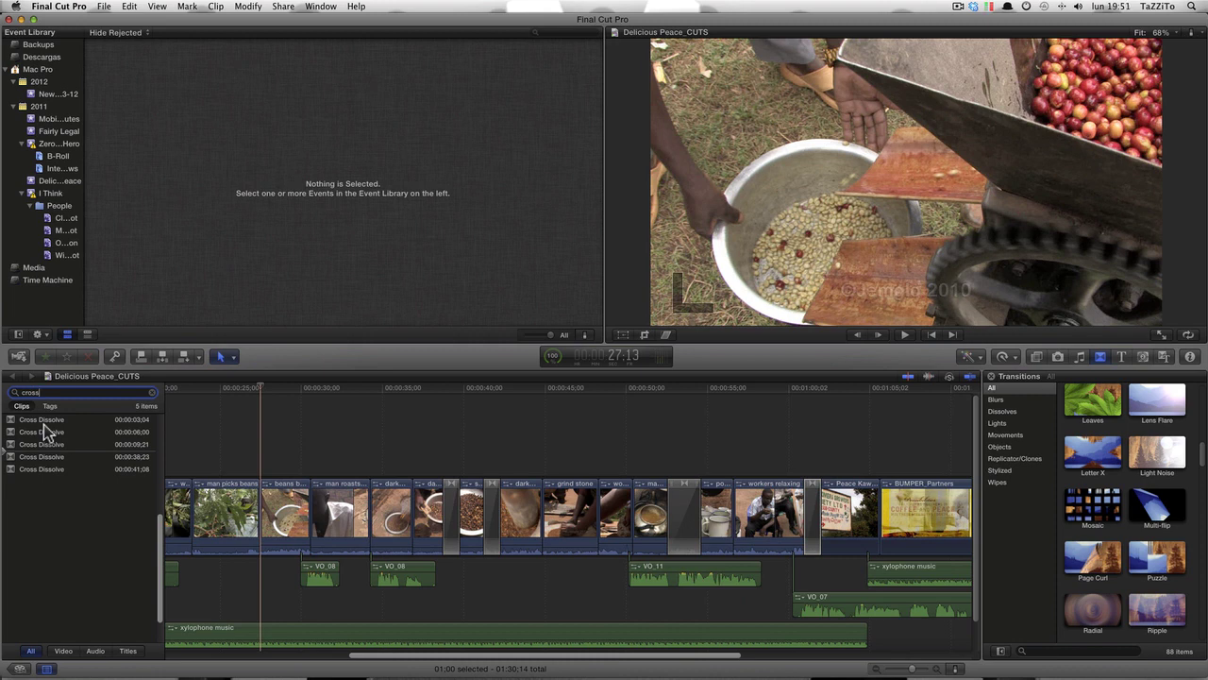
{"action": "left_click", "coordinate": [44, 432]}
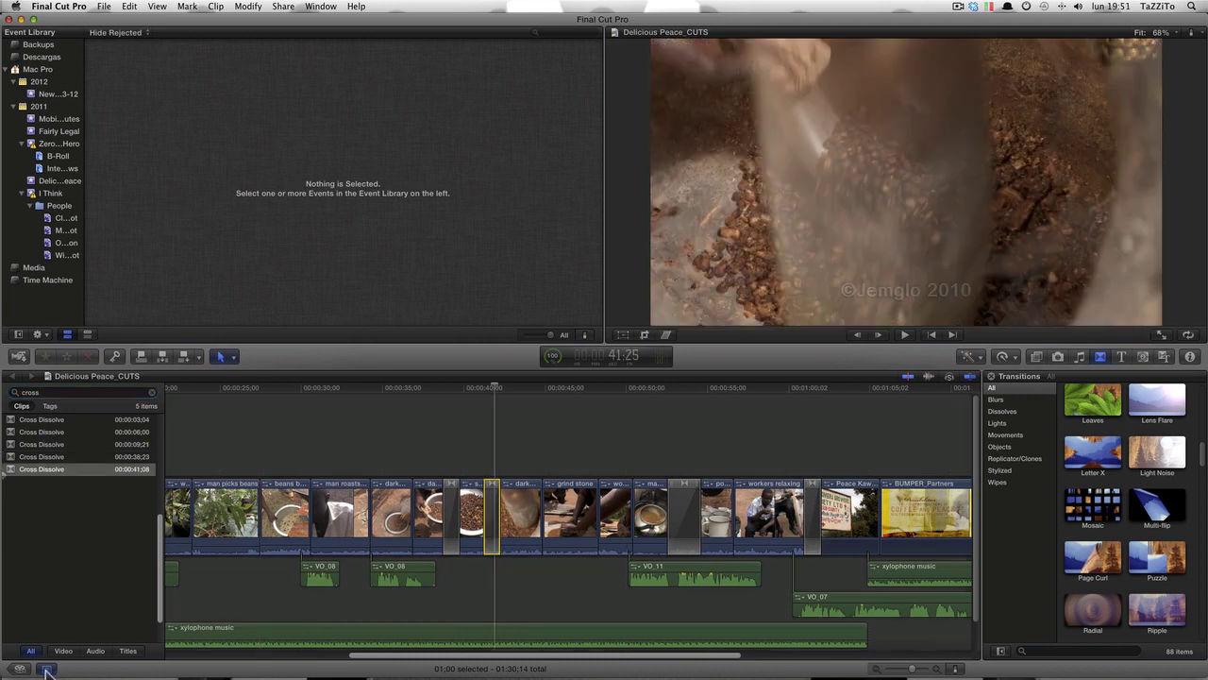
{"action": "left_click", "coordinate": [46, 669]}
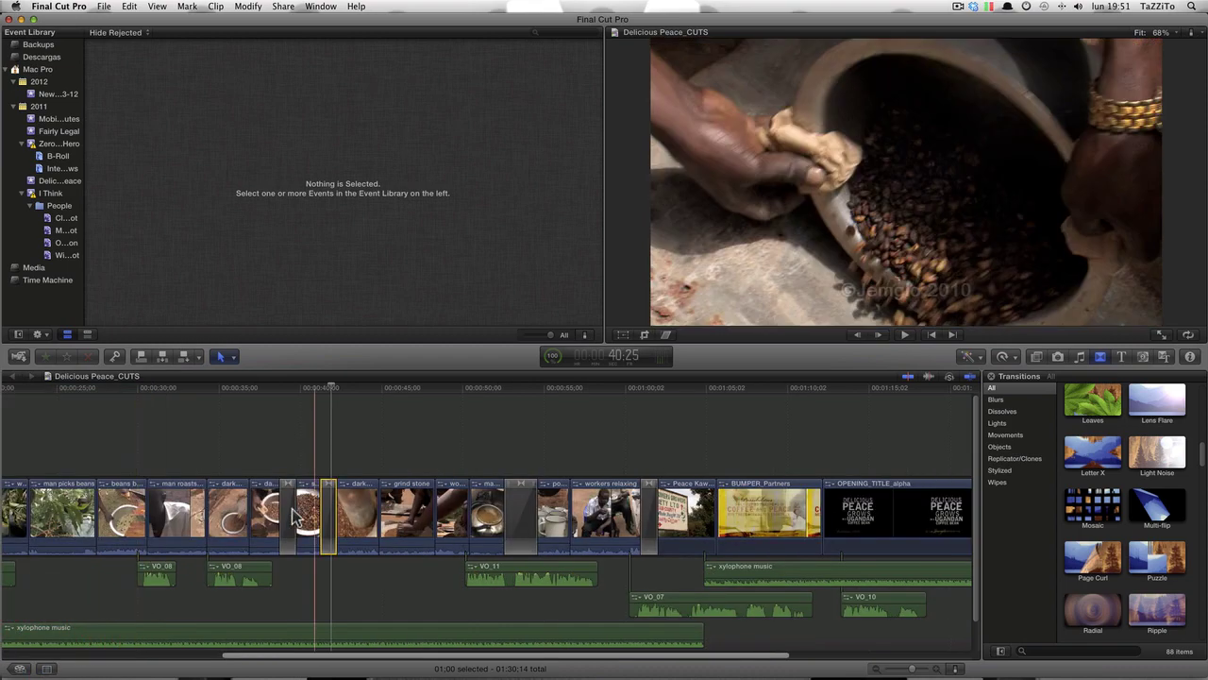
Hide the Transitions browser and narrow the event browser to enlarge the viewer.
{"action": "left_click", "coordinate": [289, 517]}
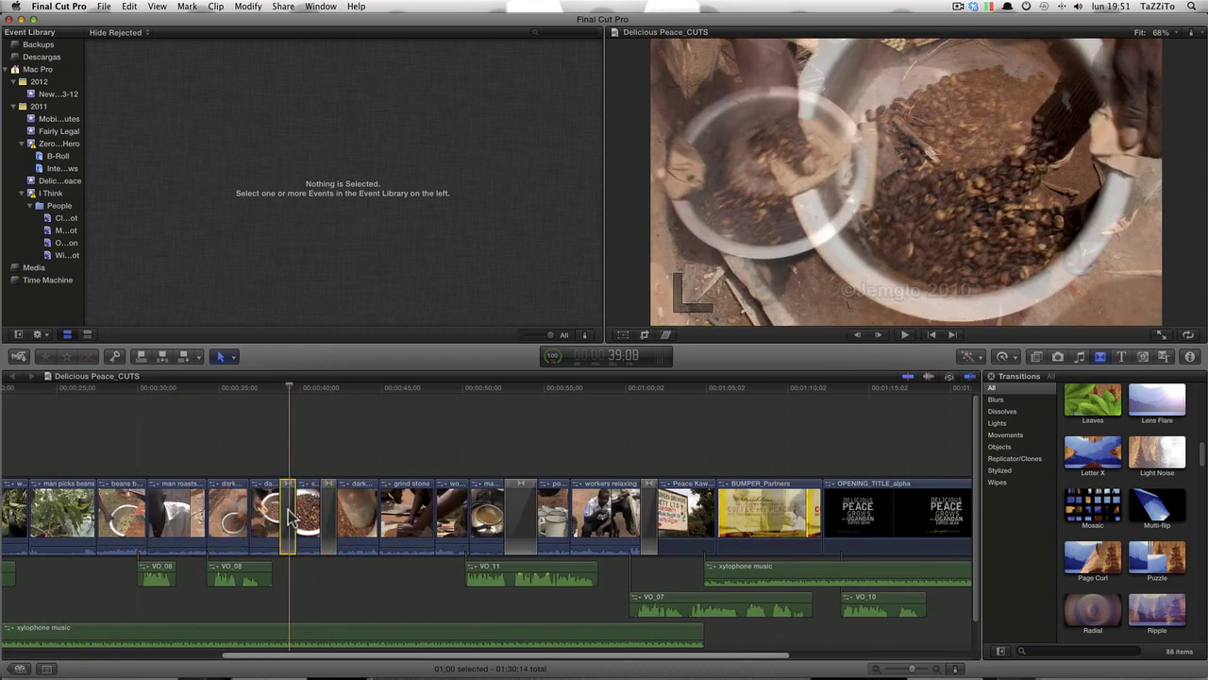
{"action": "left_click", "coordinate": [1099, 358]}
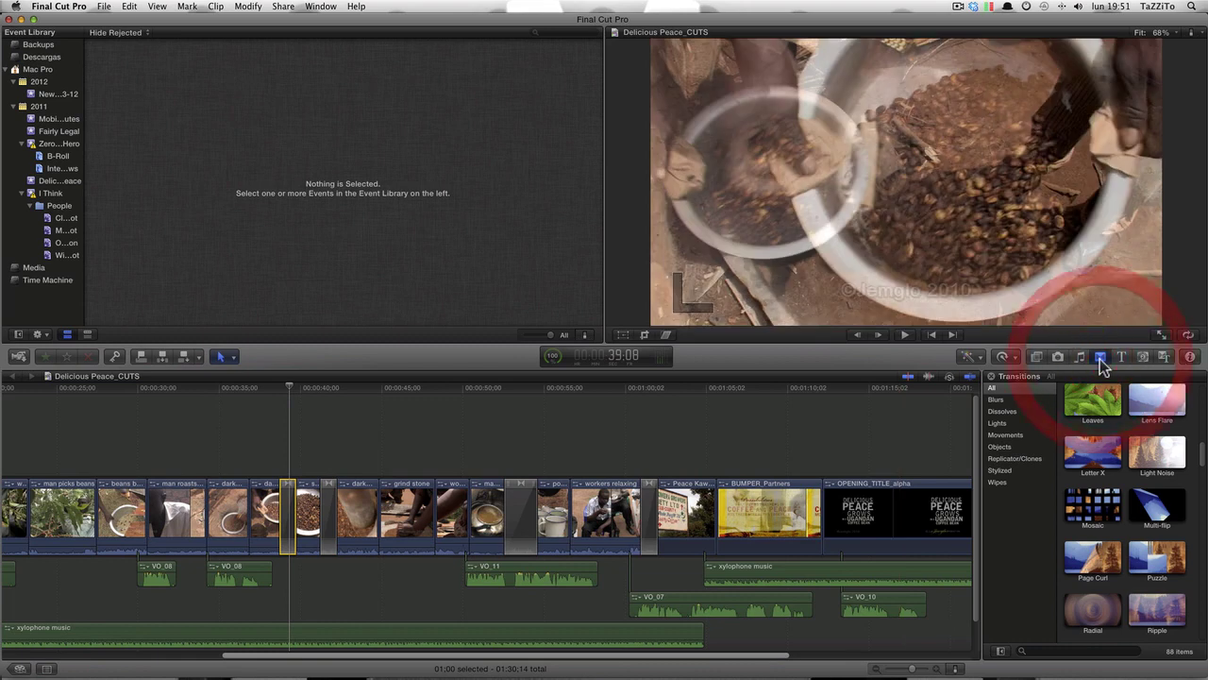
{"action": "left_click", "coordinate": [1101, 359]}
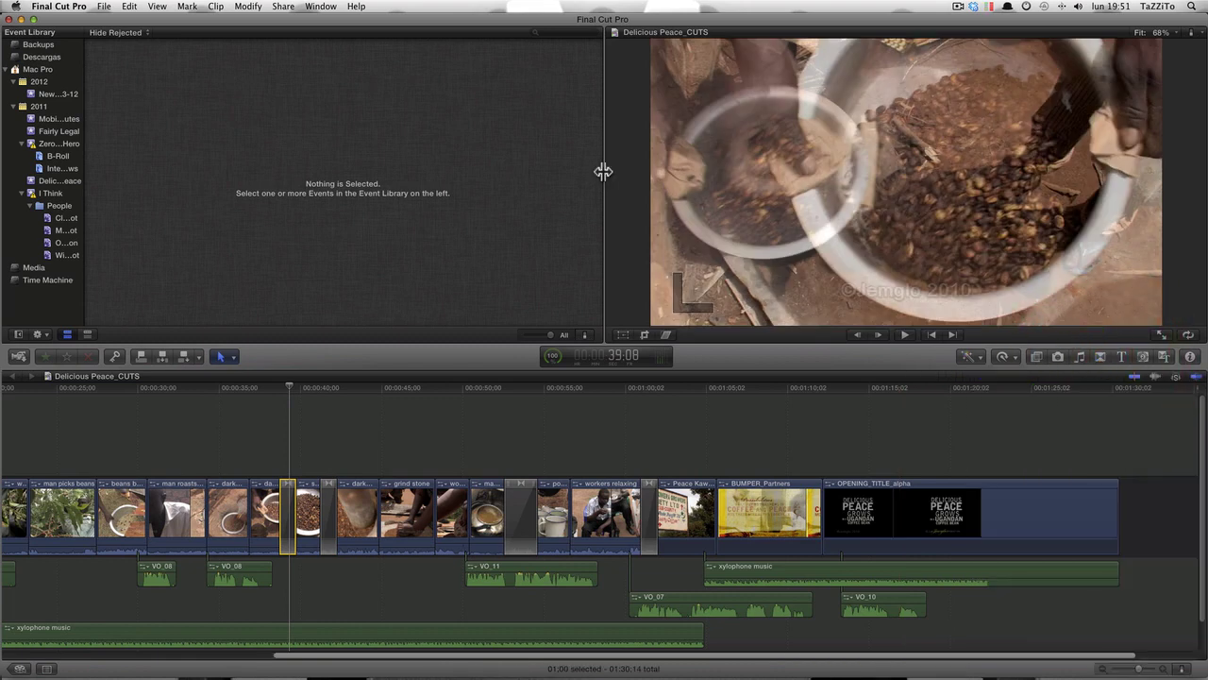
{"action": "left_click_drag", "start_coordinate": [603, 170], "coordinate": [151, 161]}
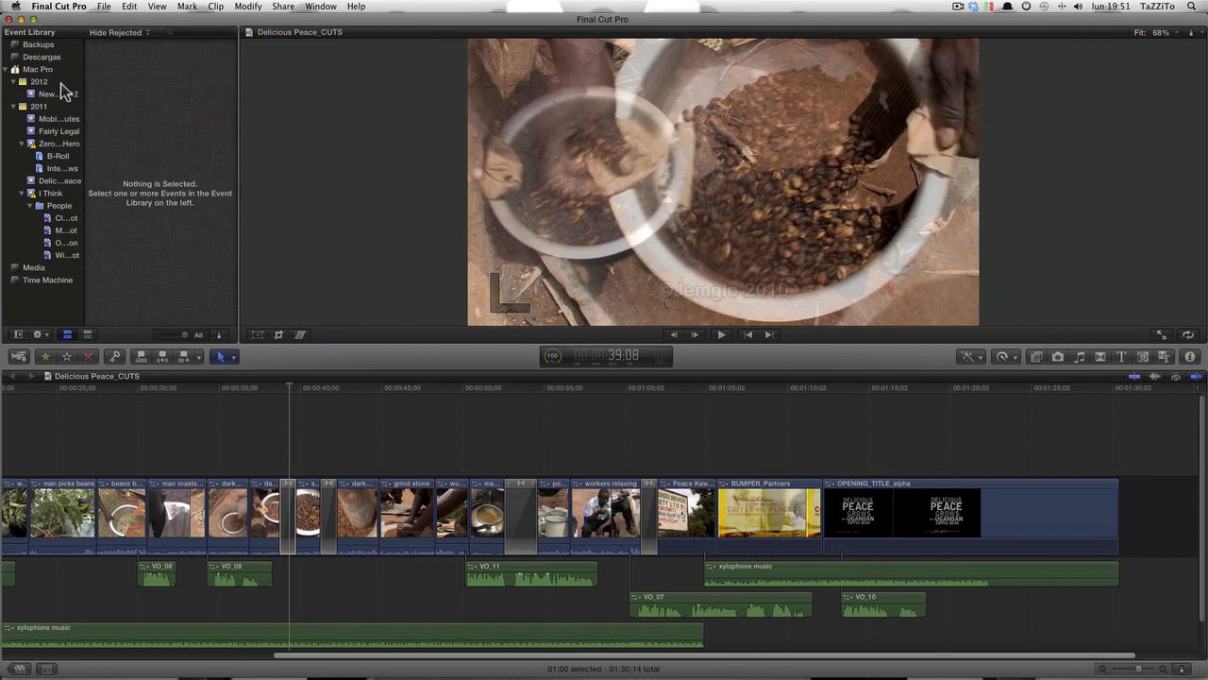
Revert to the original window layout and show the Cross Dissolve's settings in the Inspector.
{"action": "left_click", "coordinate": [327, 7]}
{"action": "left_click", "coordinate": [355, 294]}
{"action": "left_click", "coordinate": [283, 508]}
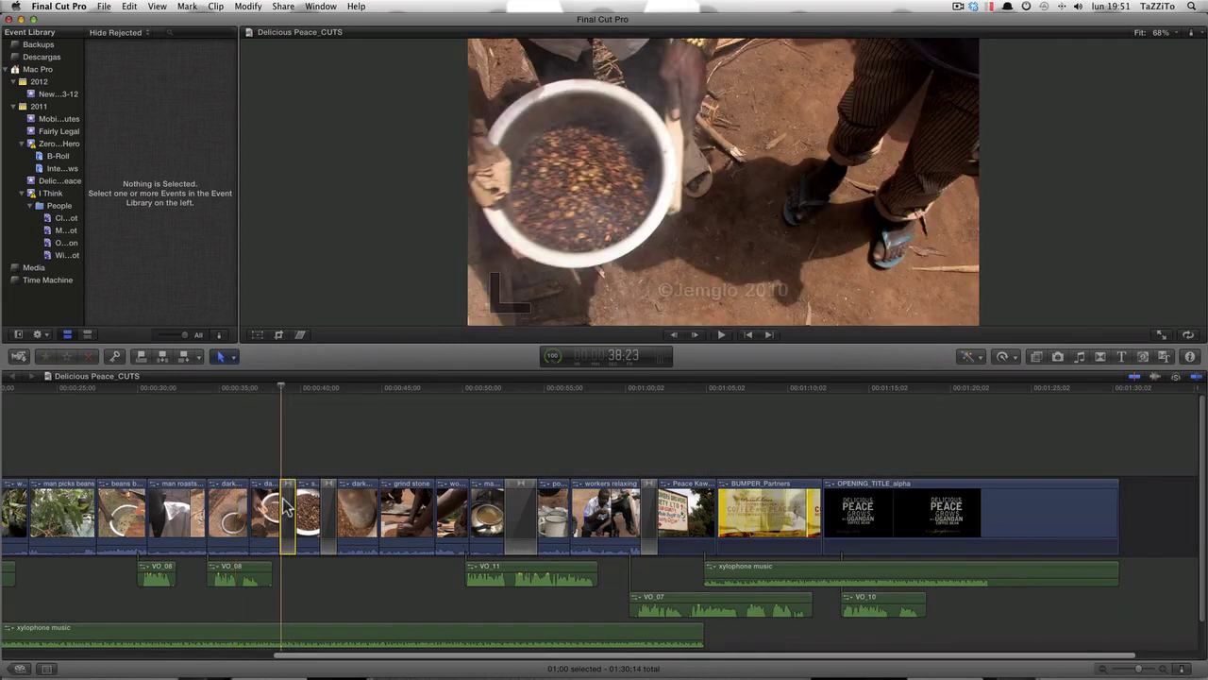
{"action": "left_click", "coordinate": [1190, 358]}
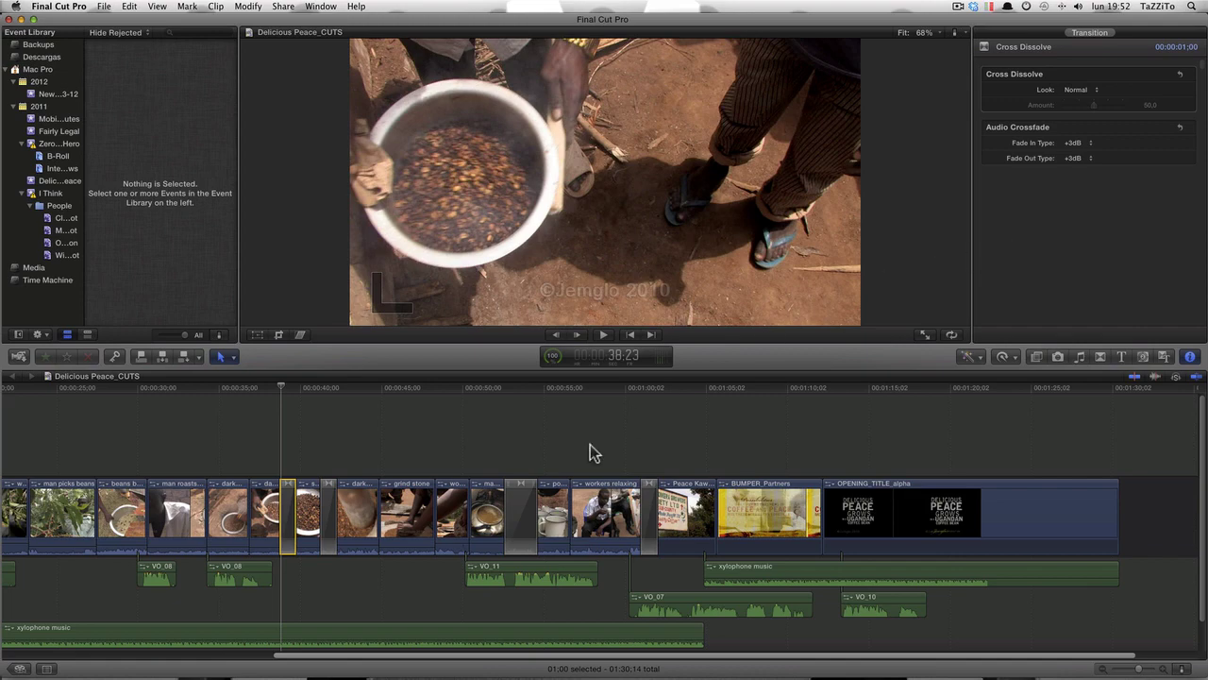
Select the Cross Dissolve at the bean-pouring shot, whose Look is still Normal.
{"action": "left_click", "coordinate": [515, 510]}
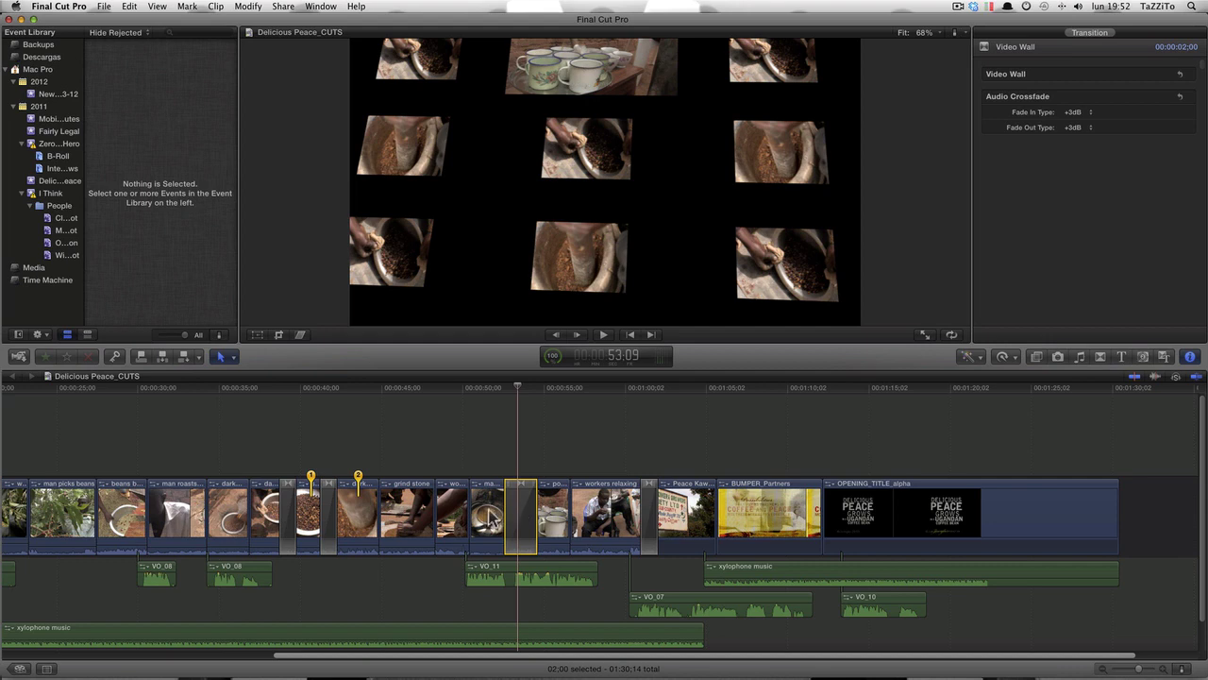
{"action": "left_click", "coordinate": [326, 517]}
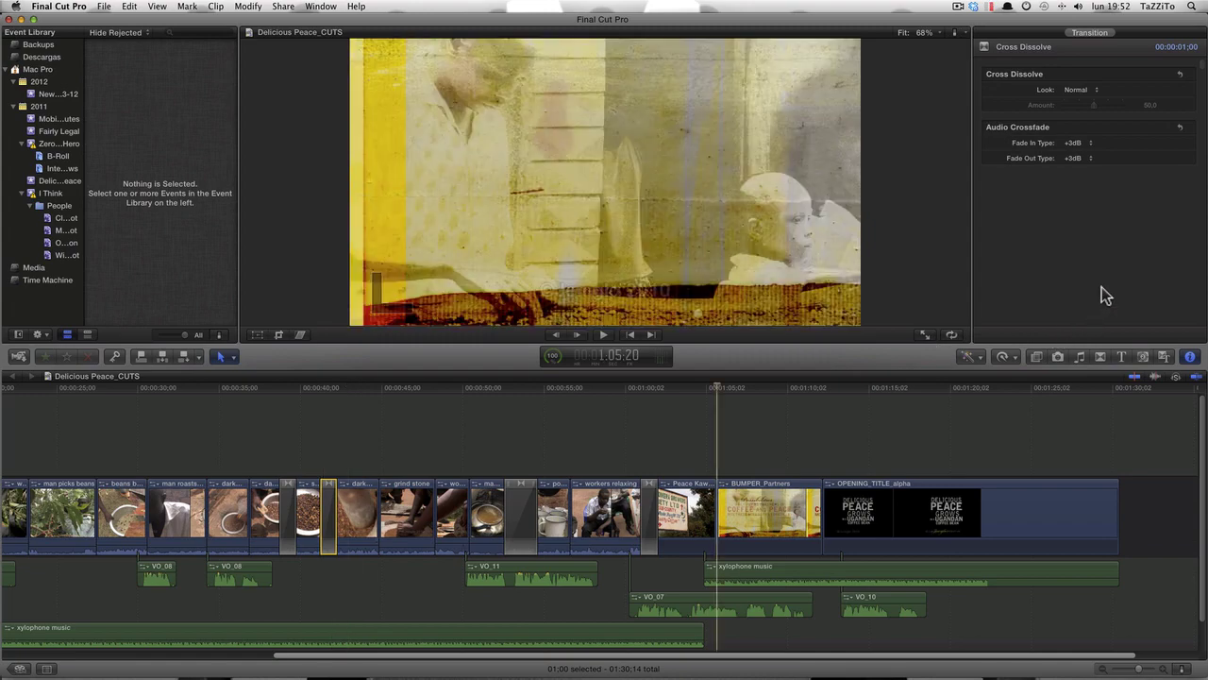
Try the Dull look on the Cross Dissolve, then switch it to Cold.
{"action": "left_click", "coordinate": [329, 390]}
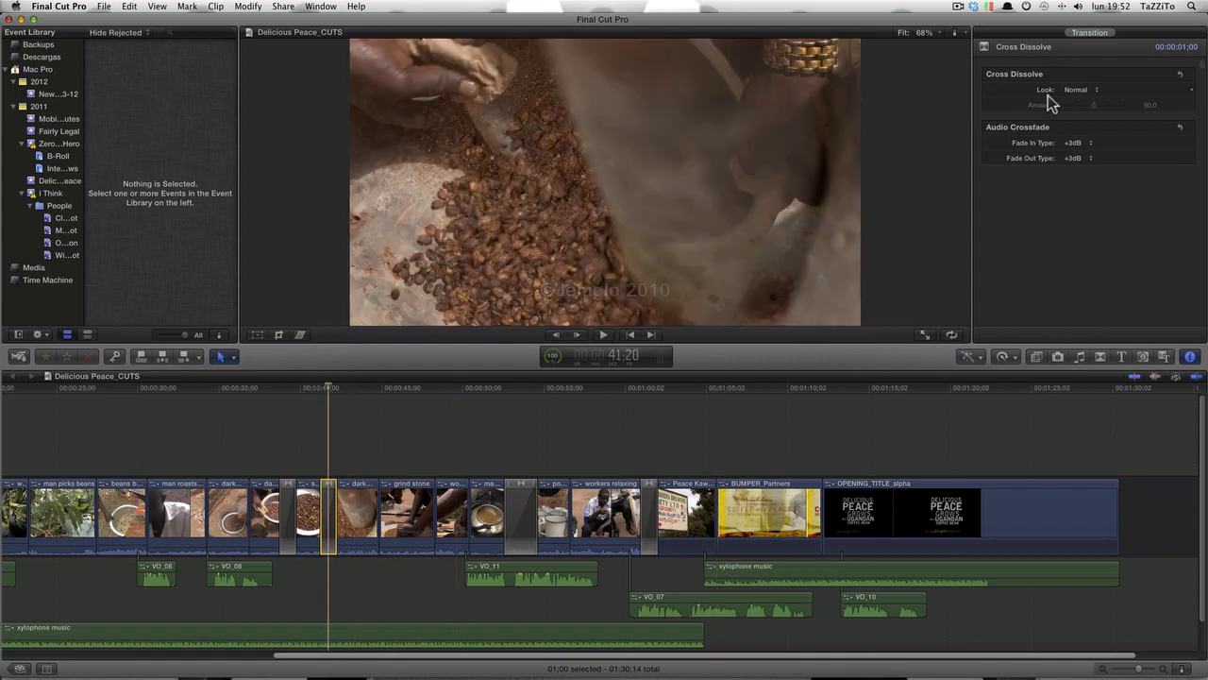
{"action": "left_click", "coordinate": [1095, 89]}
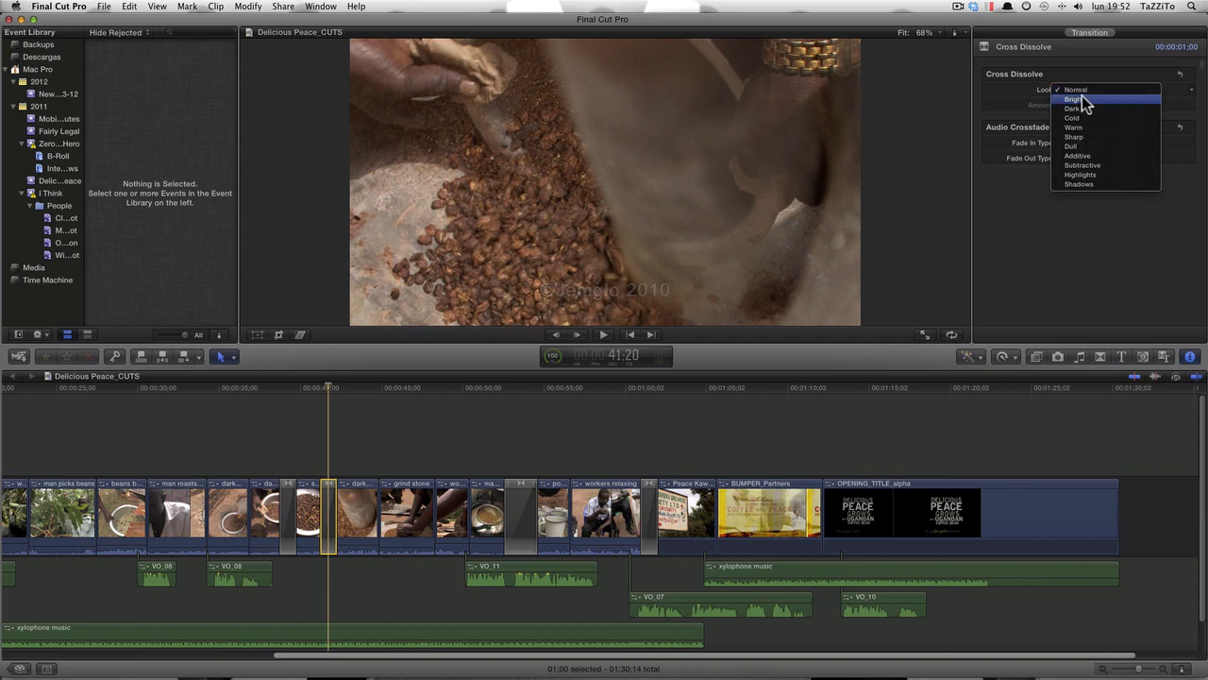
{"action": "left_click", "coordinate": [1107, 144]}
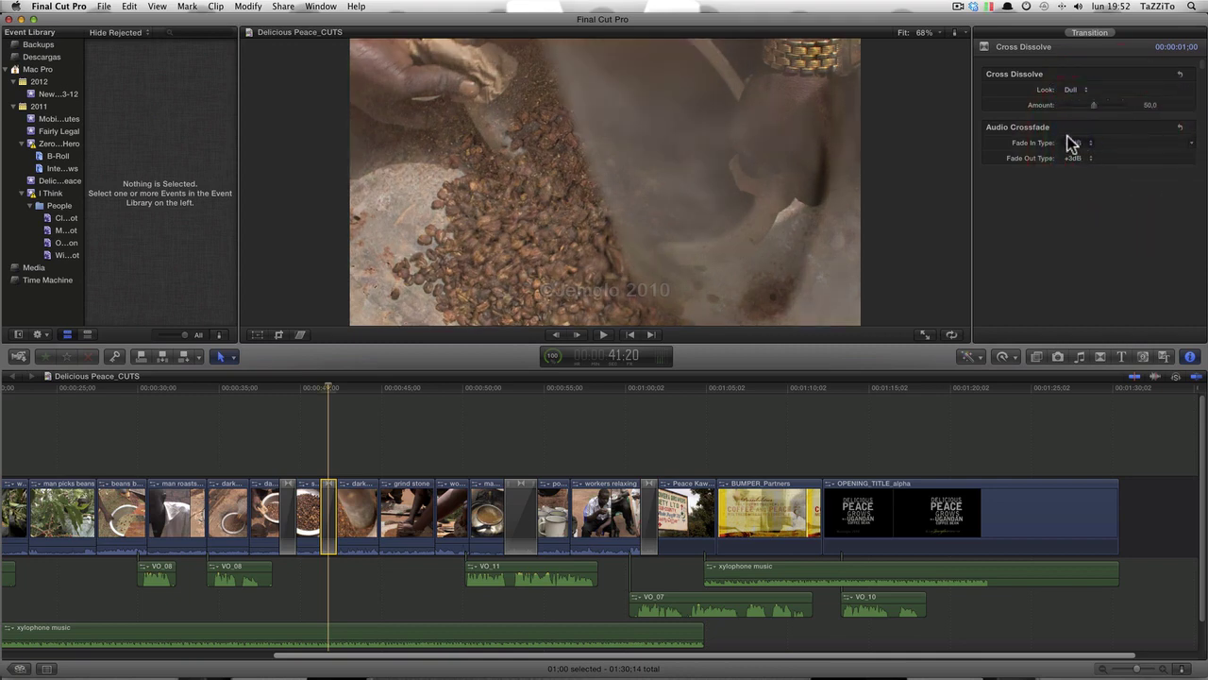
{"action": "left_click", "coordinate": [1082, 91]}
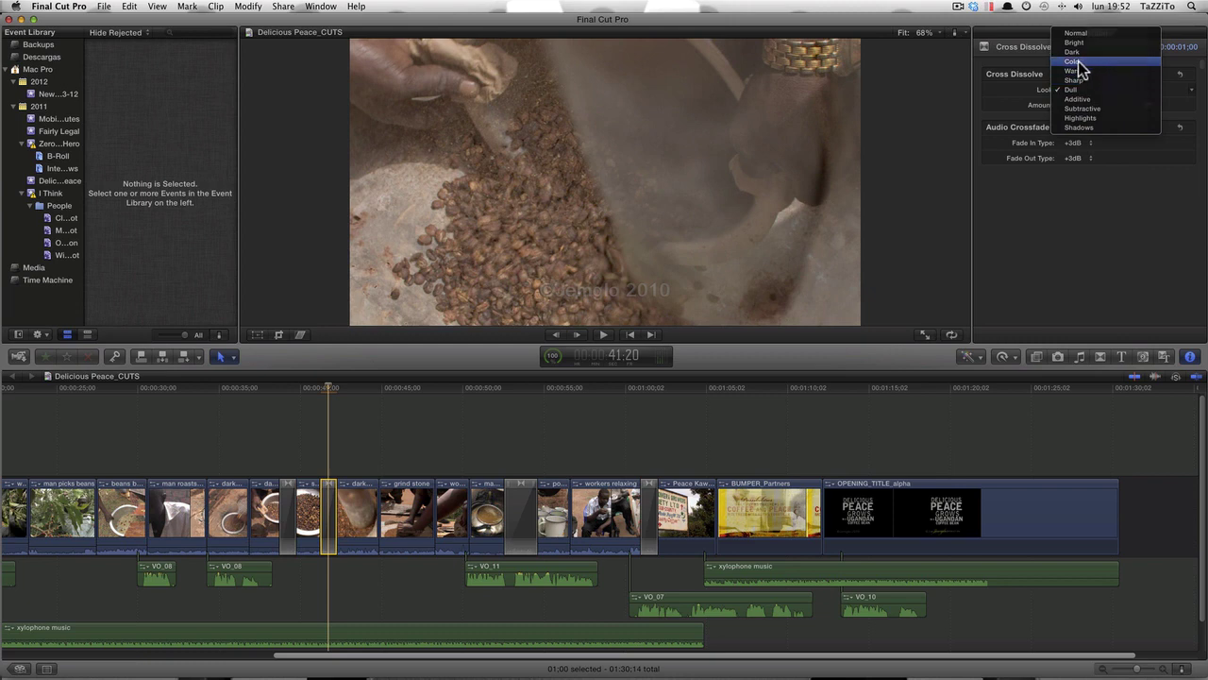
{"action": "left_click", "coordinate": [1077, 62]}
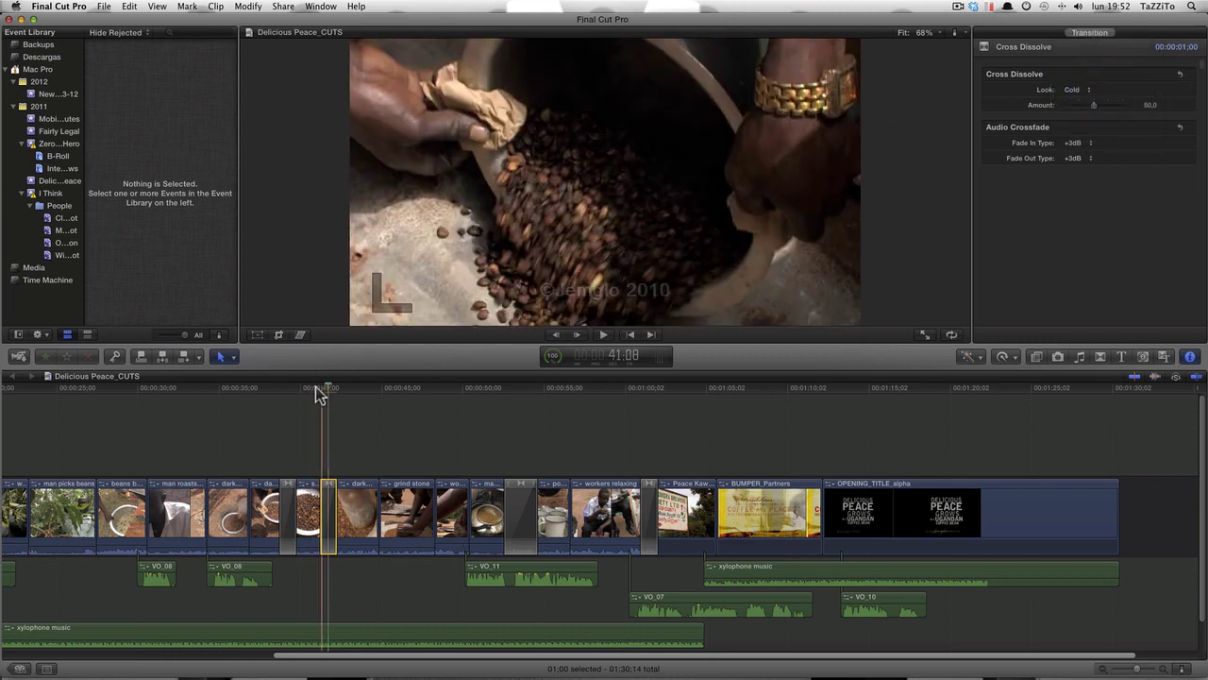
Preview the Cold dissolve and bring the playhead back to the transition.
{"action": "key", "text": "space"}
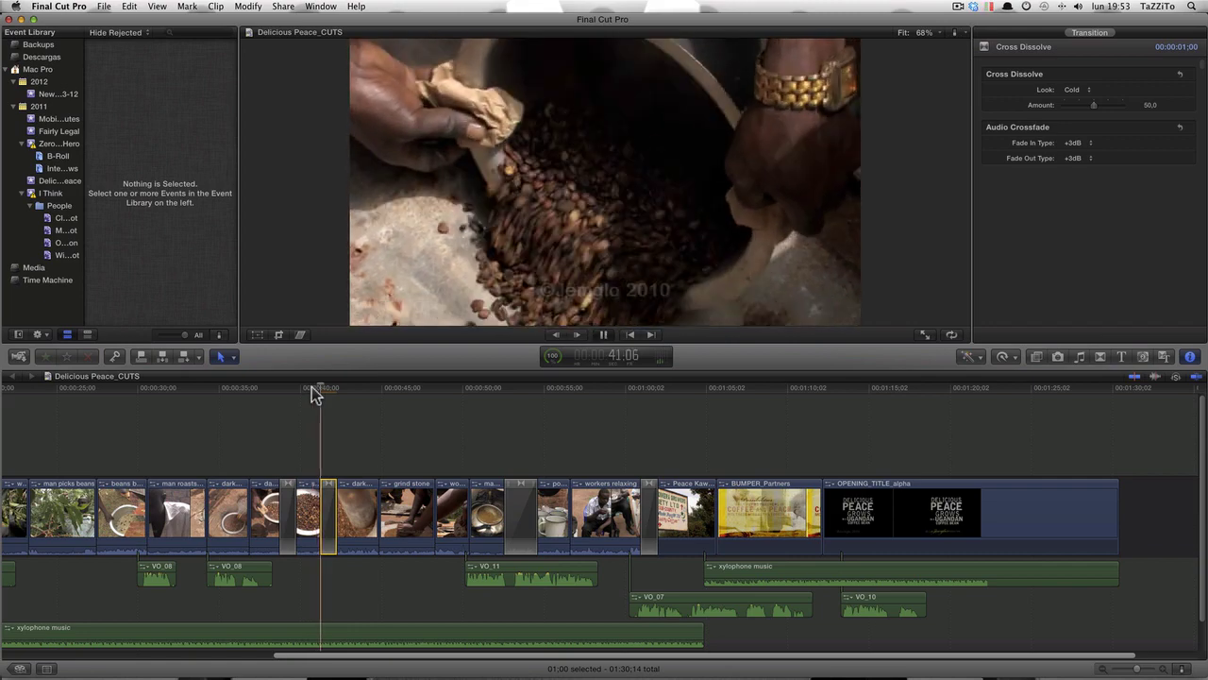
{"action": "key", "text": "space"}
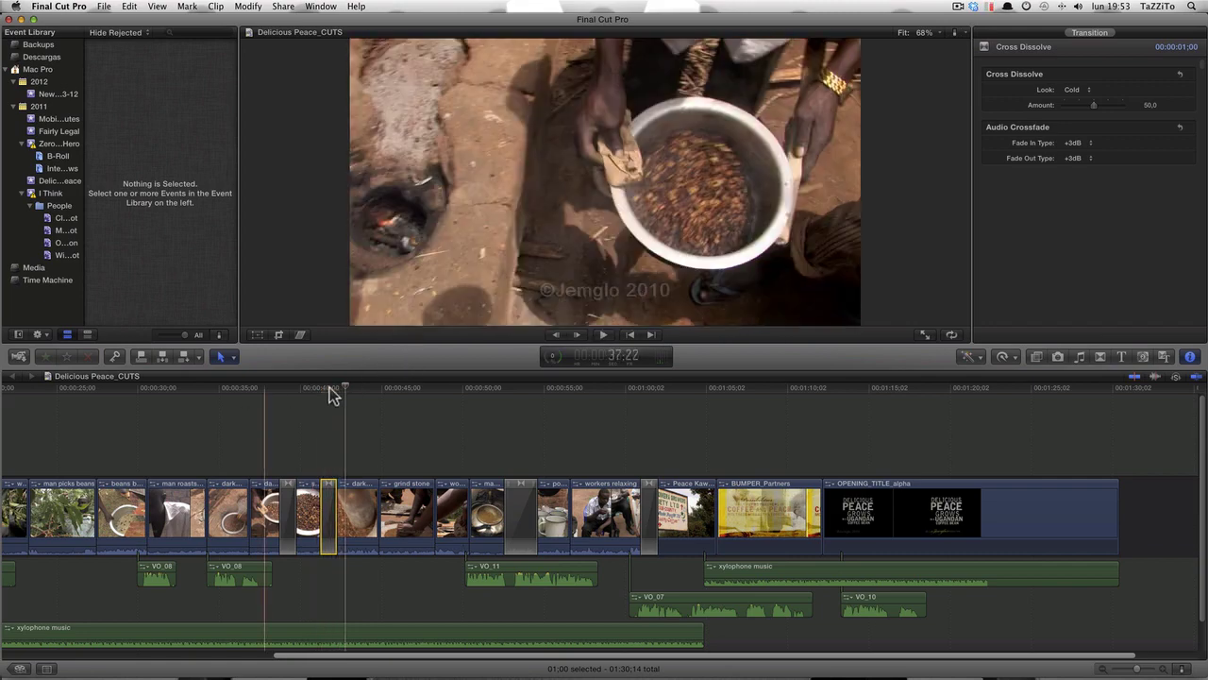
{"action": "left_click", "coordinate": [331, 393]}
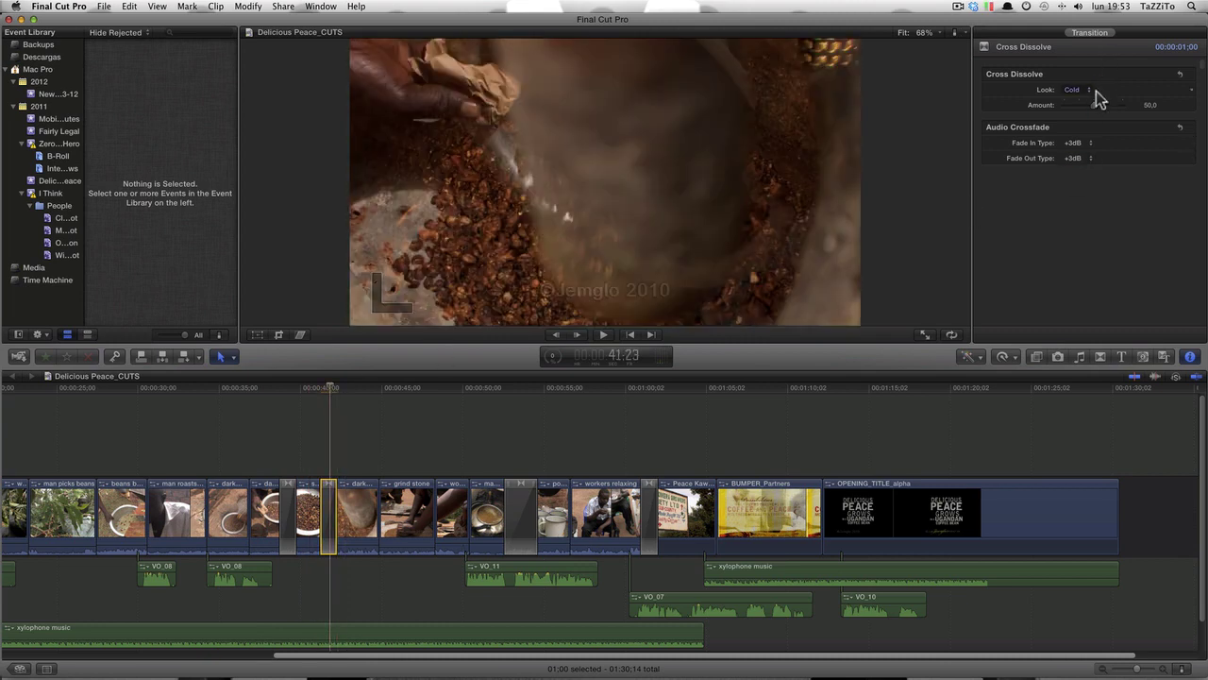
Change the dissolve's Look from Cold to Shadows and raise its Amount to 63.
{"action": "mouse_move", "coordinate": [1095, 105]}
{"action": "left_mouse_down"}
{"action": "mouse_move", "coordinate": [1124, 105]}
{"action": "mouse_move", "coordinate": [1048, 108]}
{"action": "mouse_move", "coordinate": [1097, 110]}
{"action": "left_mouse_up"}
{"action": "left_click", "coordinate": [1076, 90]}
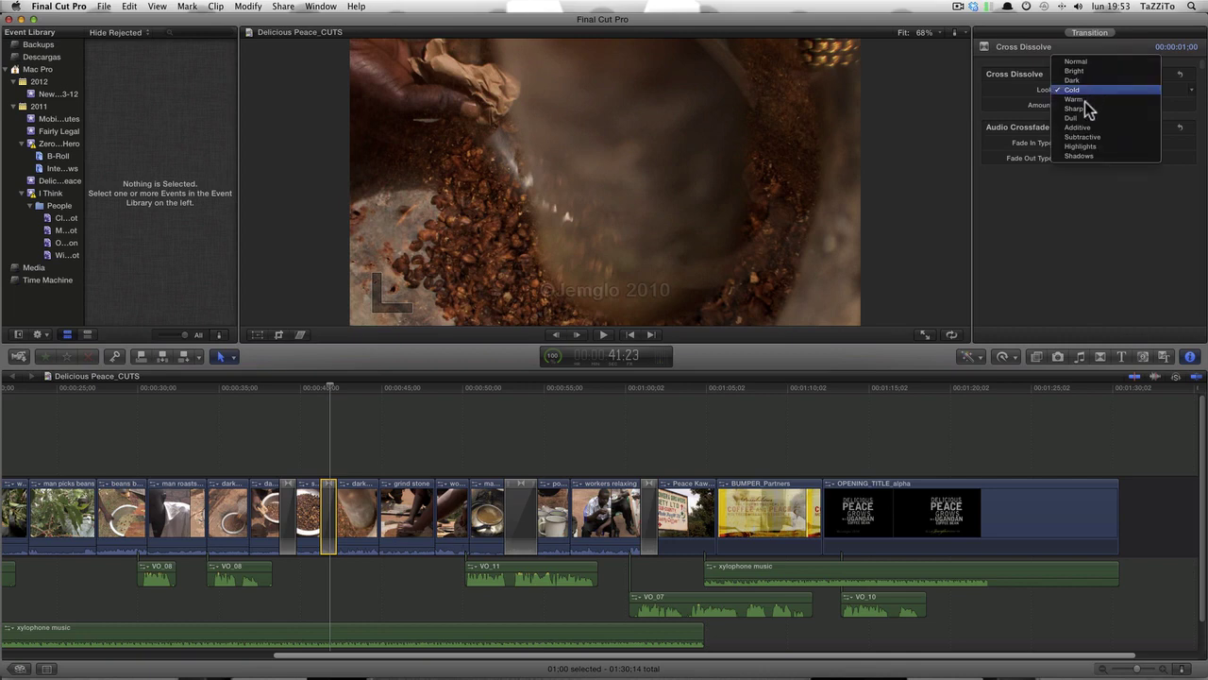
{"action": "left_click", "coordinate": [1076, 156]}
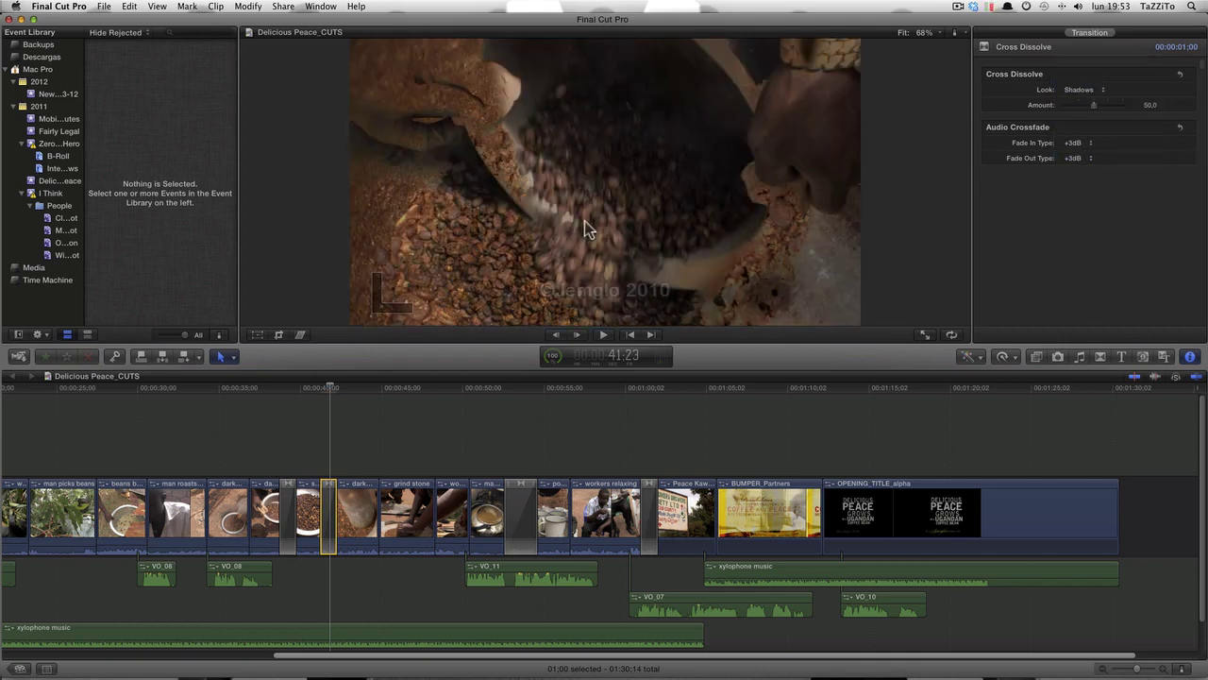
{"action": "key", "text": "space"}
{"action": "left_click", "coordinate": [603, 326]}
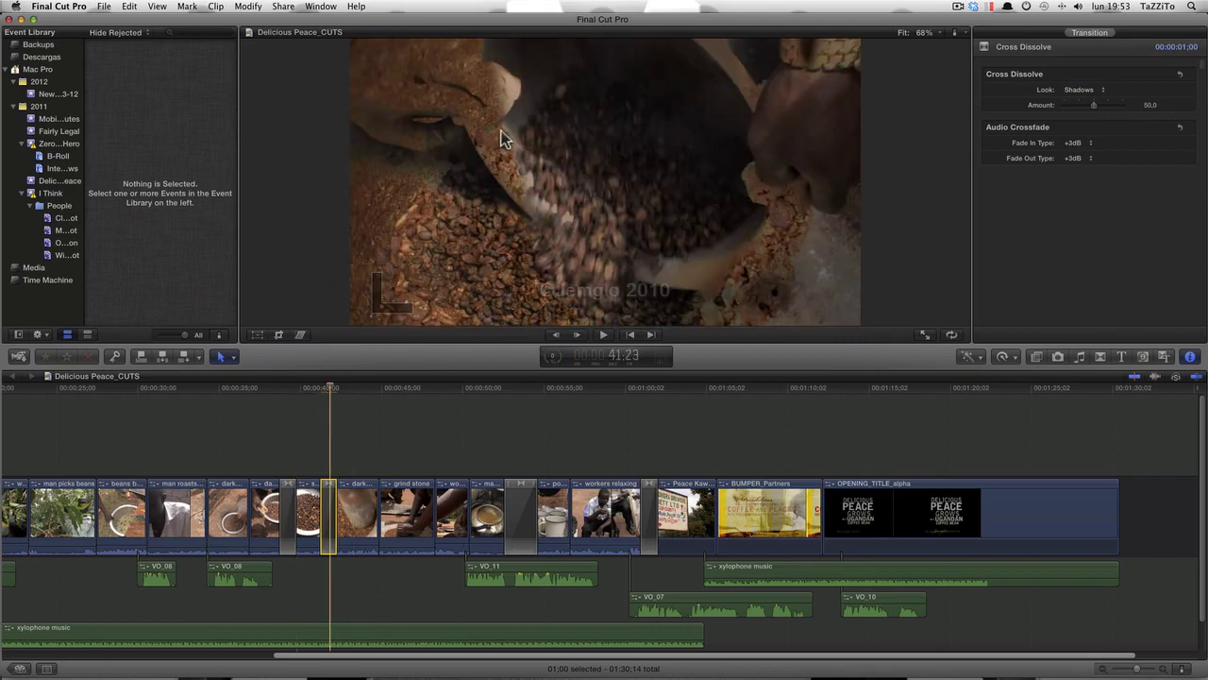
{"action": "mouse_move", "coordinate": [1094, 104]}
{"action": "left_mouse_down"}
{"action": "mouse_move", "coordinate": [1132, 111]}
{"action": "mouse_move", "coordinate": [1069, 110]}
{"action": "mouse_move", "coordinate": [1102, 108]}
{"action": "left_mouse_up"}
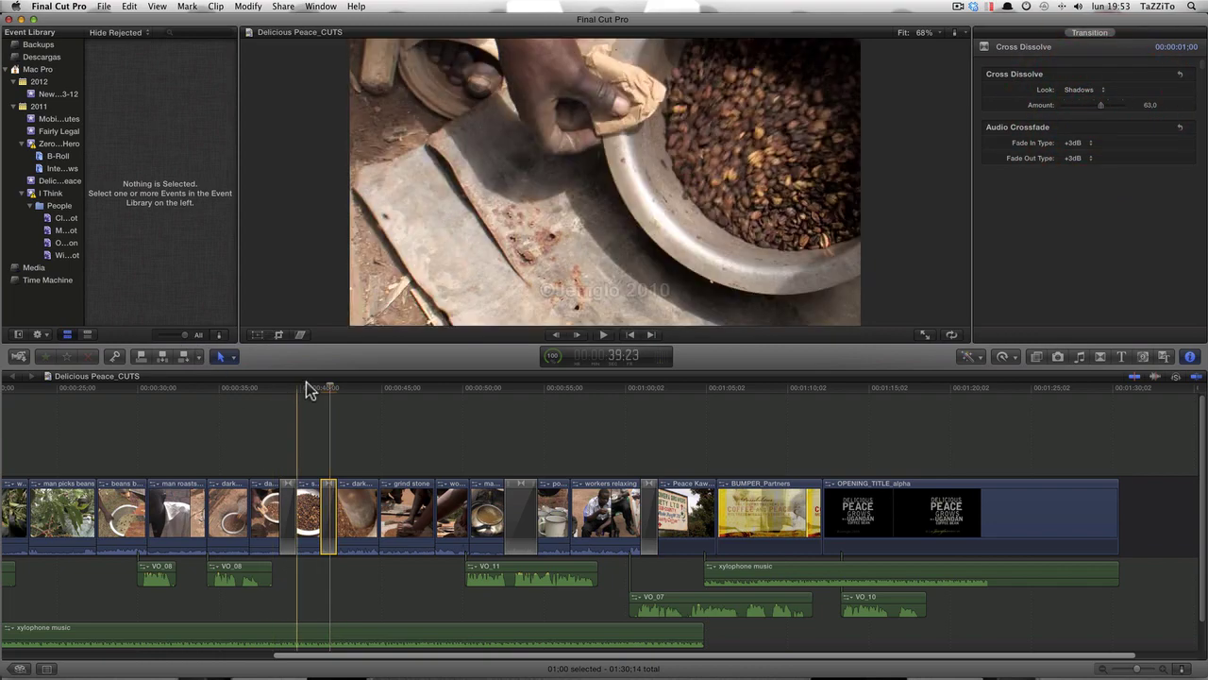
Play and scrub through the Shadows dissolve to check it, then deselect it.
{"action": "left_click", "coordinate": [309, 395]}
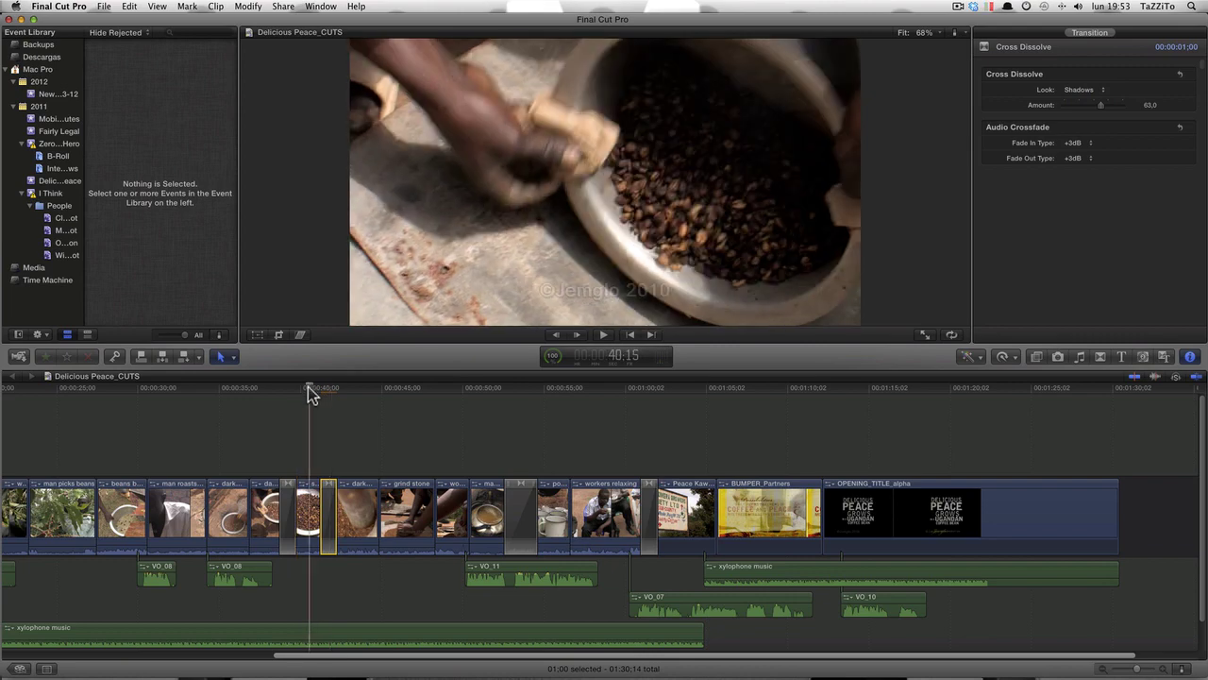
{"action": "key", "text": "space"}
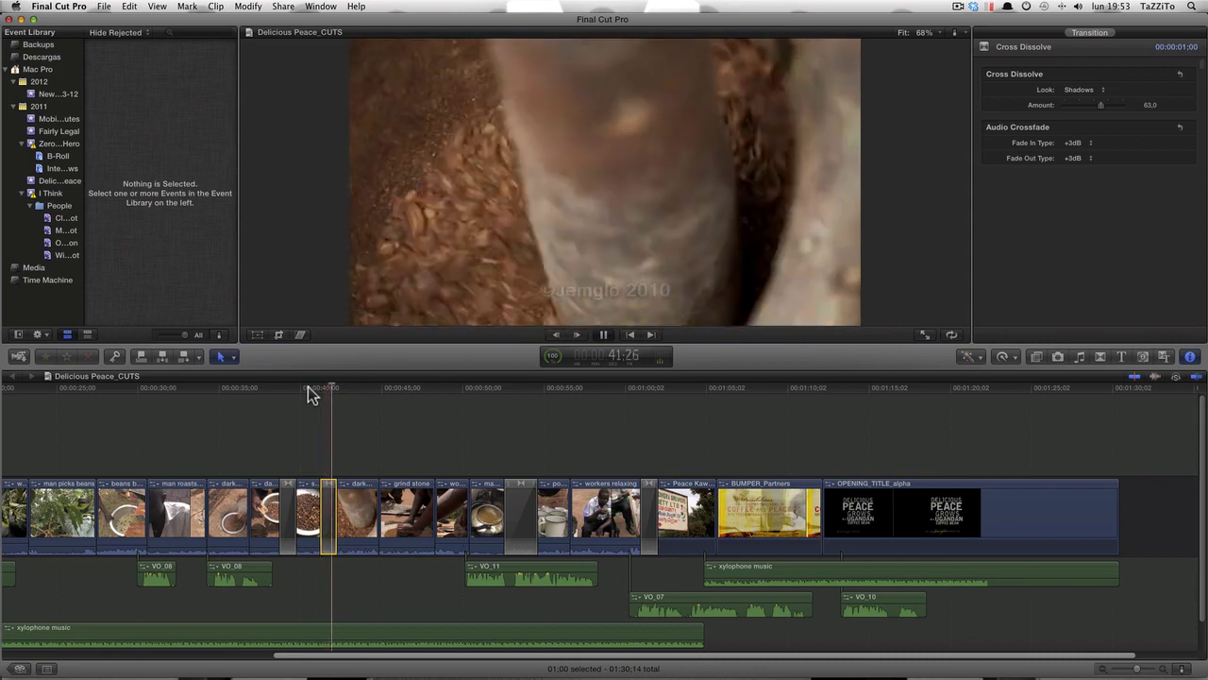
{"action": "left_click", "coordinate": [310, 395]}
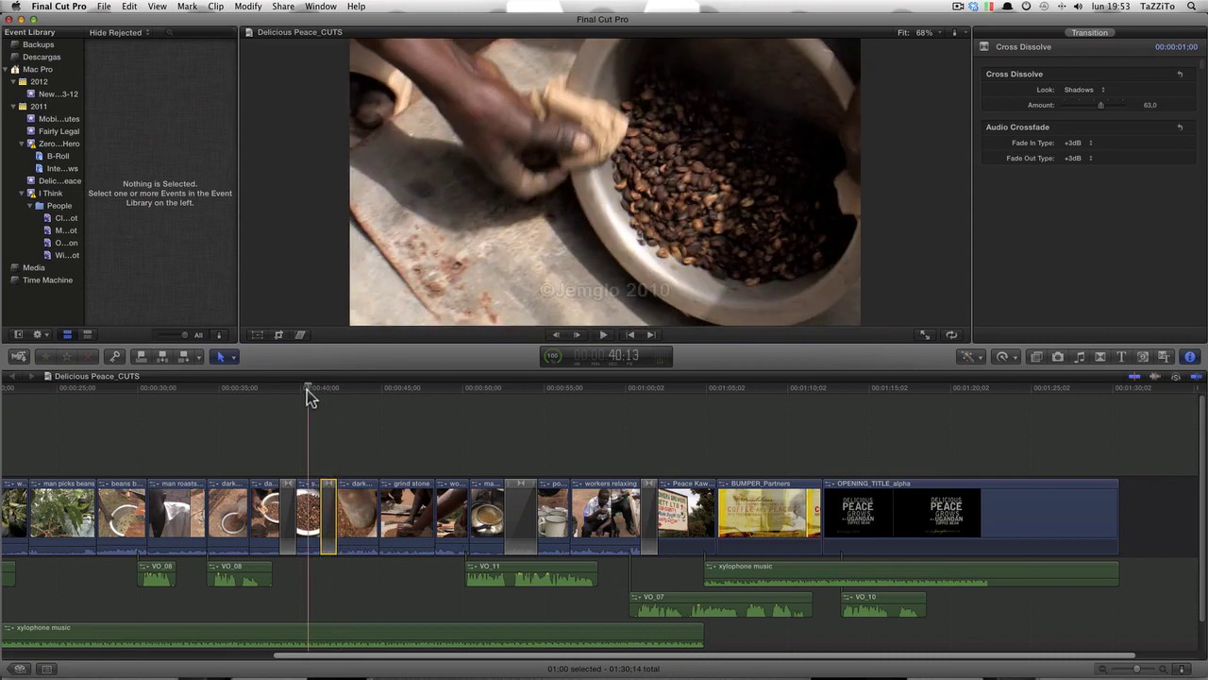
{"action": "left_click_drag", "start_coordinate": [310, 395], "coordinate": [333, 395]}
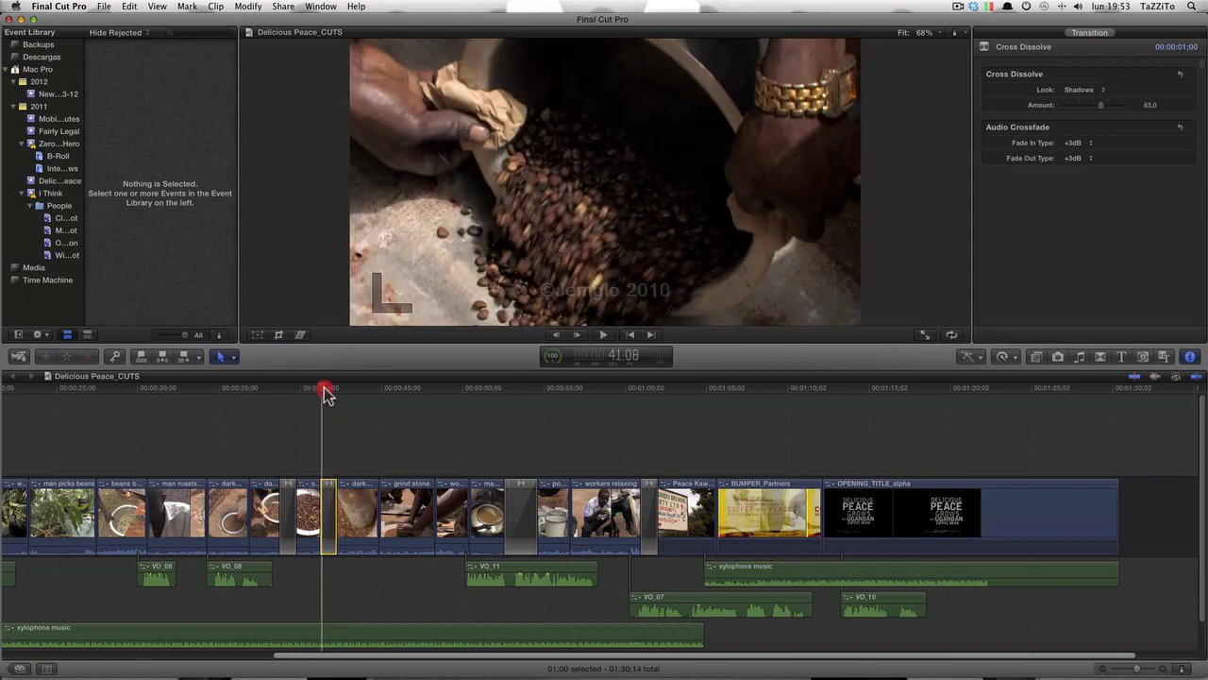
{"action": "left_click_drag", "start_coordinate": [332, 395], "coordinate": [334, 394]}
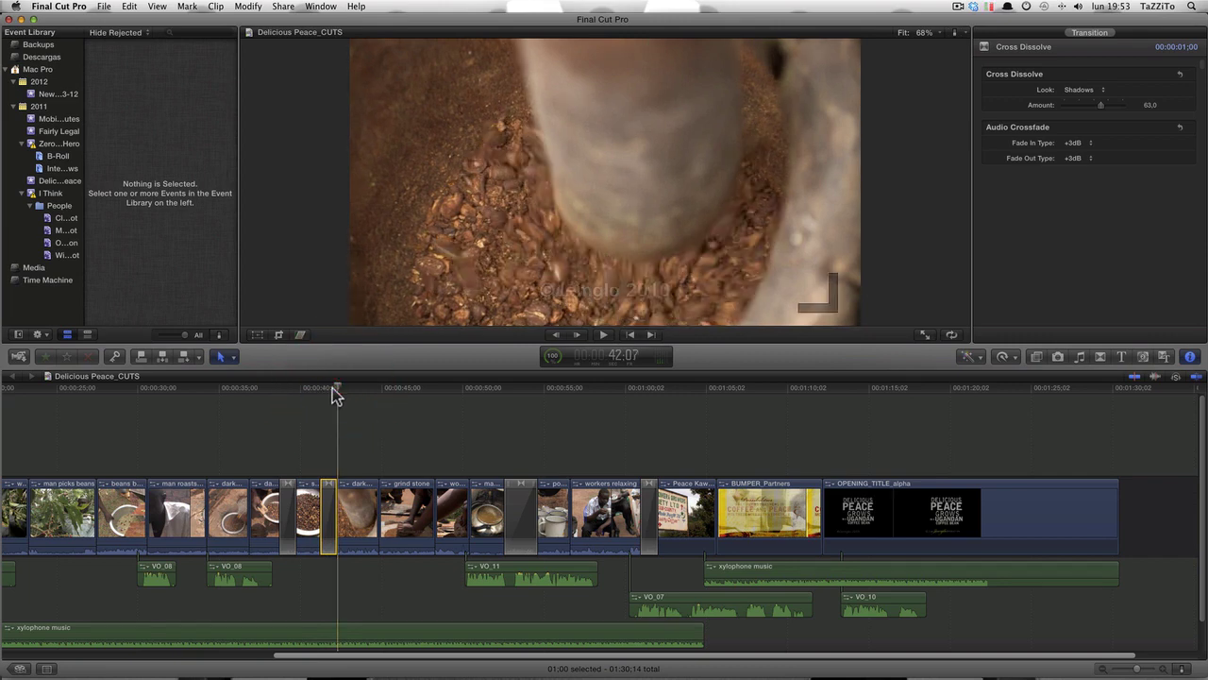
{"action": "left_click", "coordinate": [328, 455]}
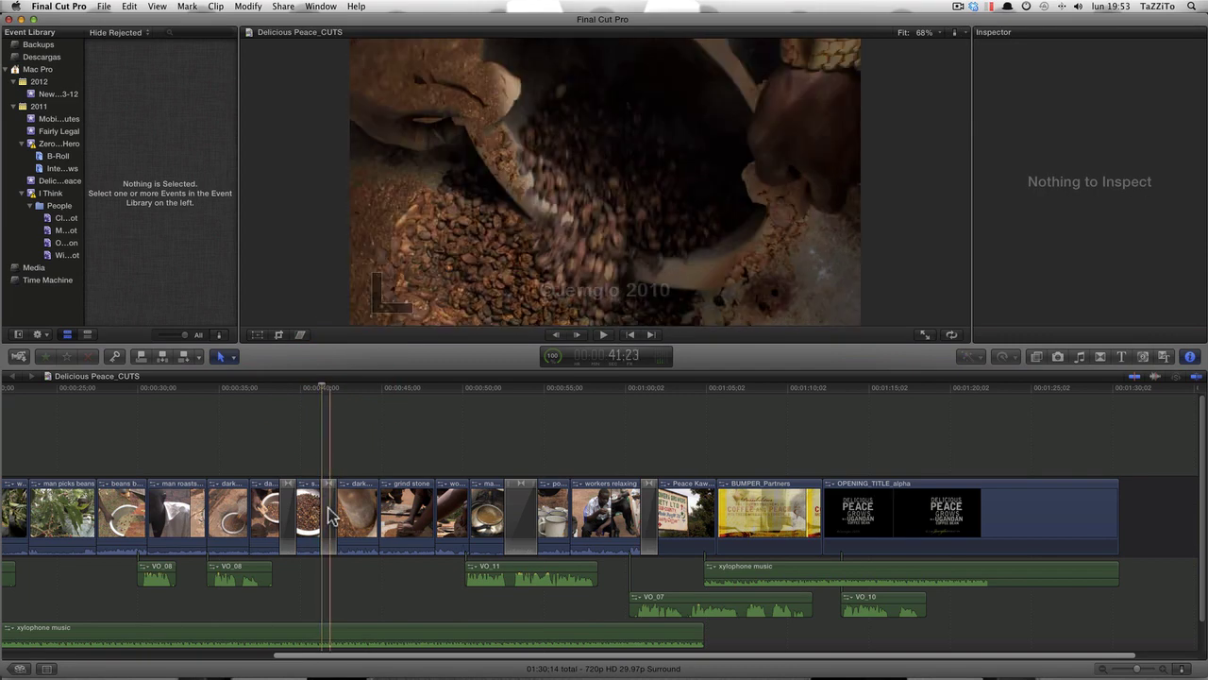
Give both Cross Dissolves around the bean shot the Shadows look with Amount 76.
{"action": "left_click", "coordinate": [329, 510]}
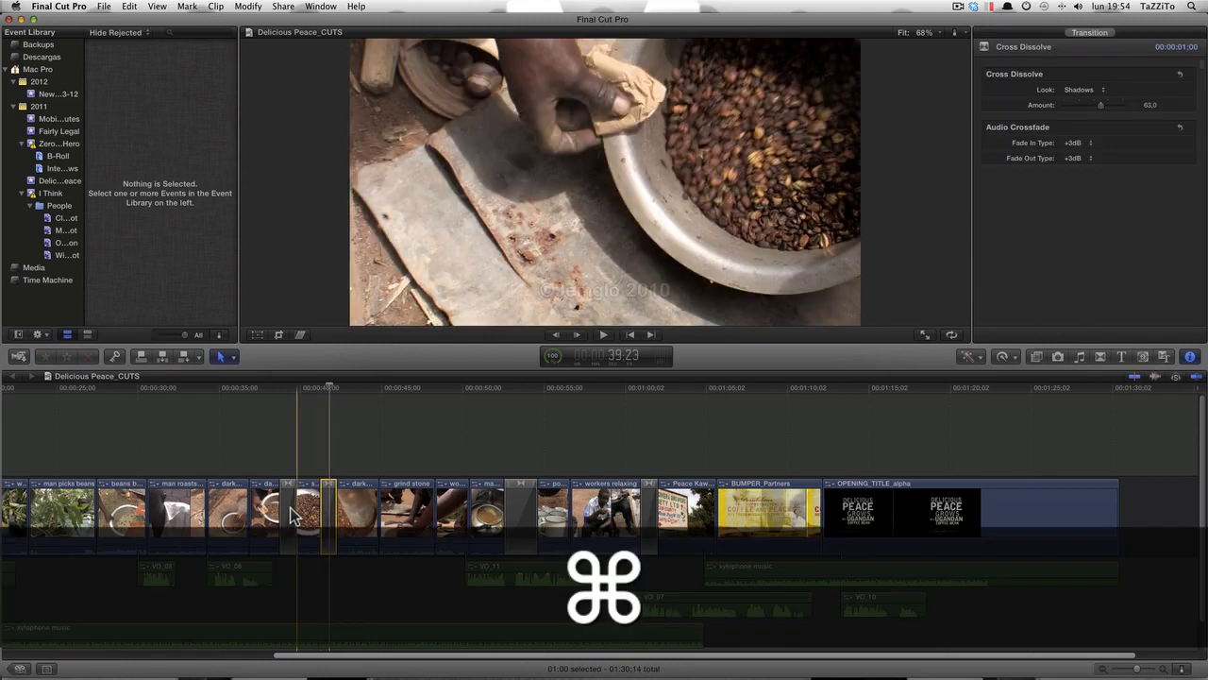
{"action": "left_click", "coordinate": [289, 510], "text": "super"}
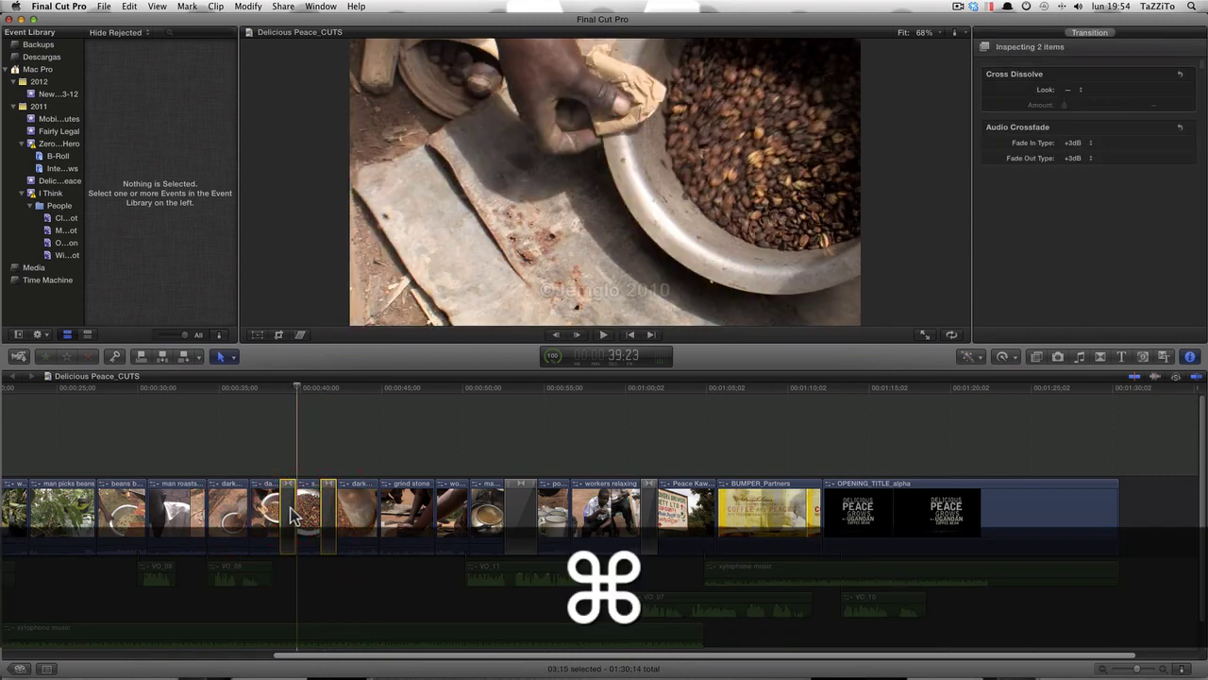
{"action": "left_click", "coordinate": [1078, 91]}
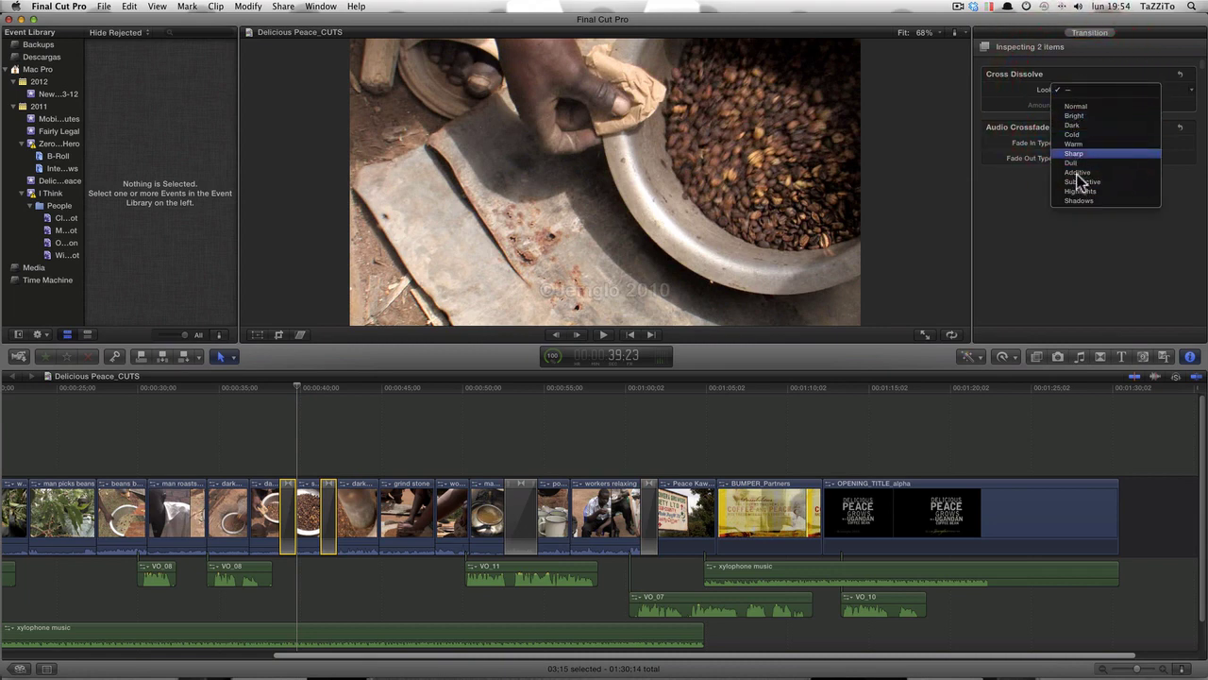
{"action": "left_click", "coordinate": [1079, 201]}
{"action": "left_click_drag", "start_coordinate": [1095, 106], "coordinate": [1107, 110]}
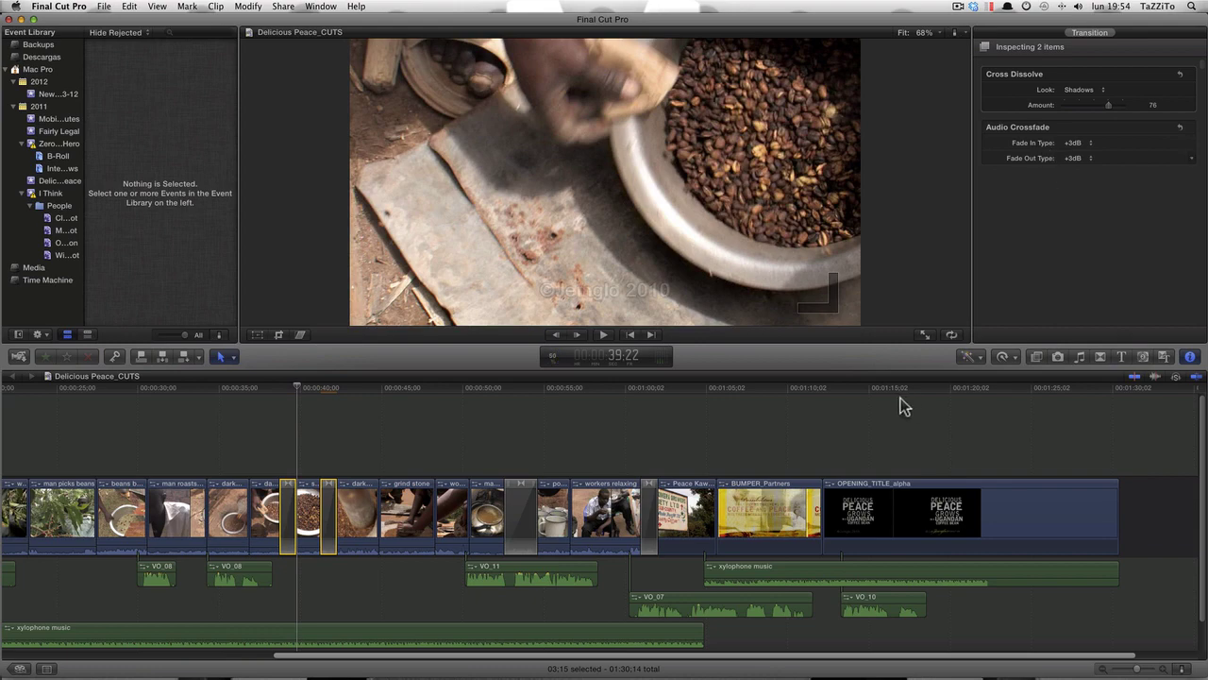
{"action": "left_click", "coordinate": [520, 389]}
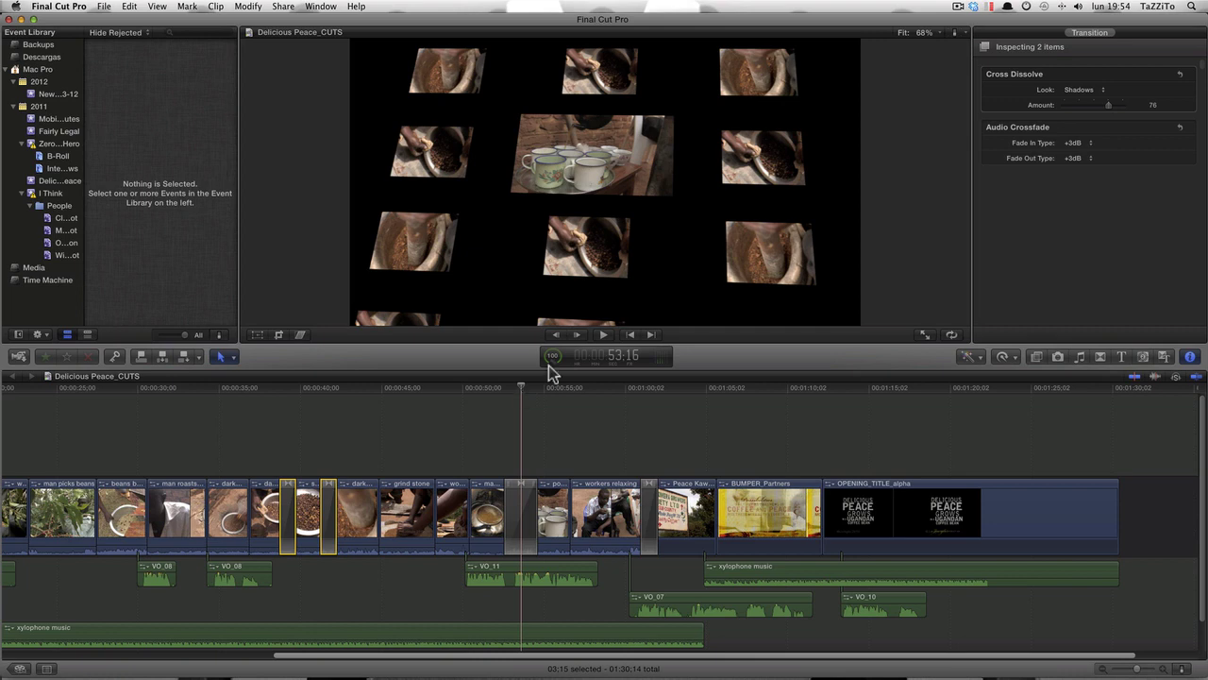
Open and dismiss the crossfade's fade-in curve choices unchanged, then deselect the transition.
{"action": "left_click", "coordinate": [1093, 151]}
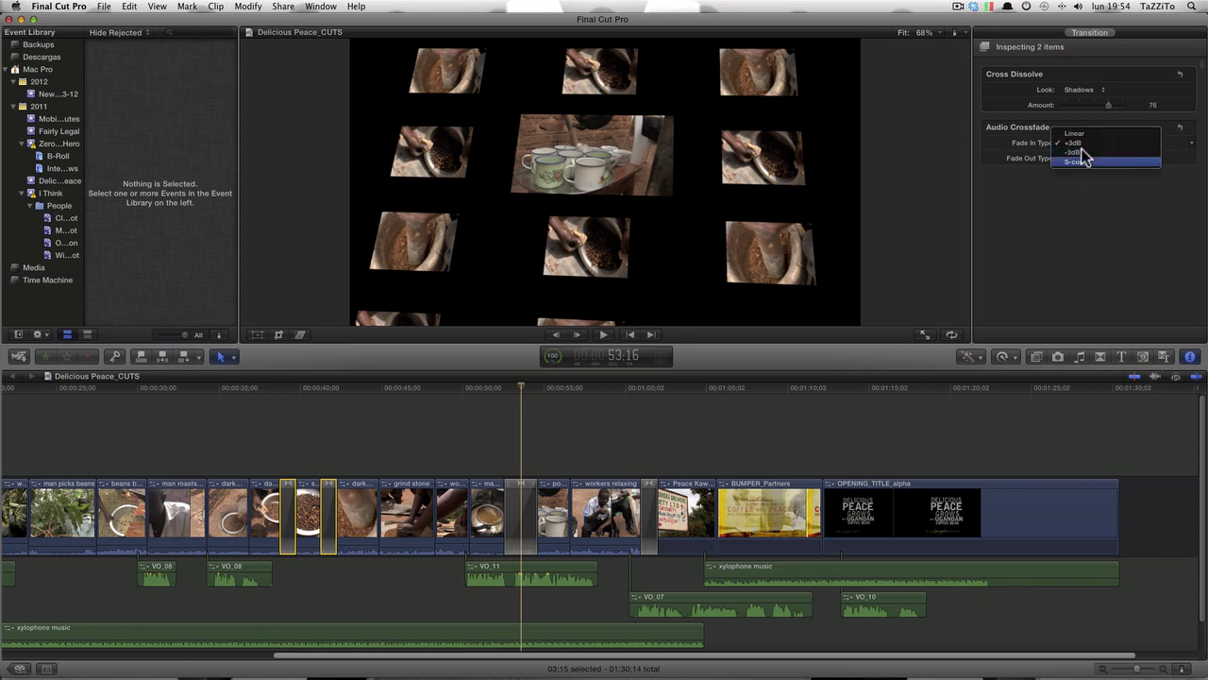
{"action": "left_click", "coordinate": [1066, 193]}
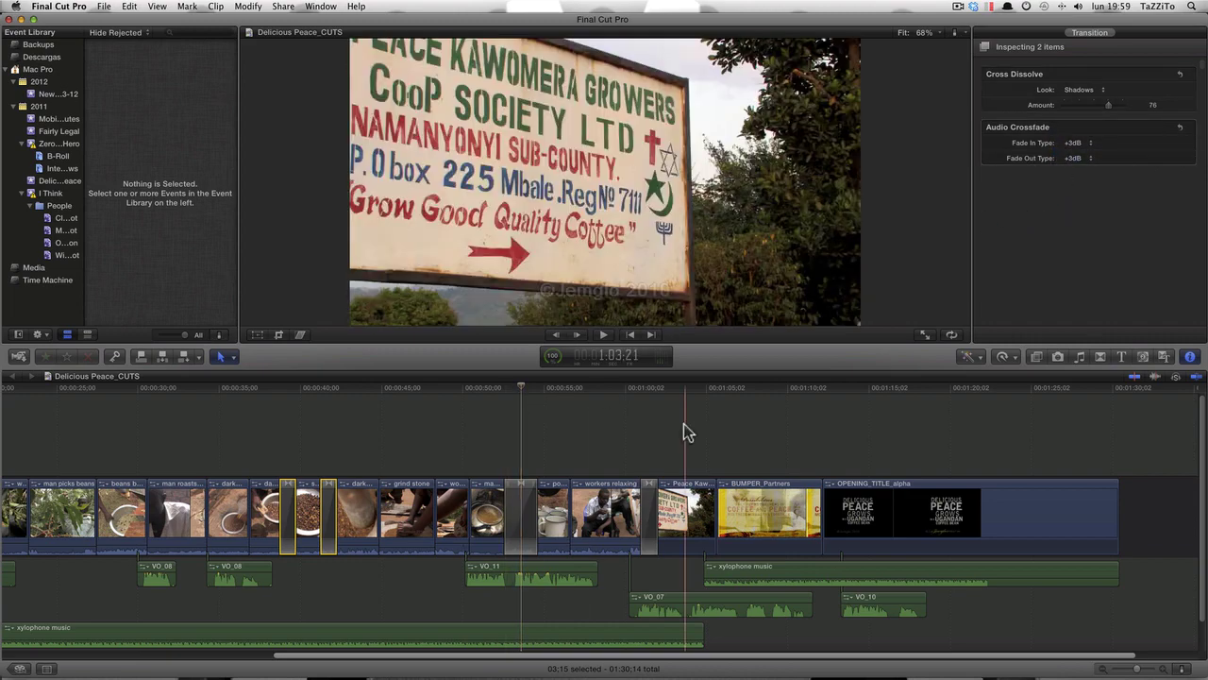
{"action": "left_click", "coordinate": [684, 424]}
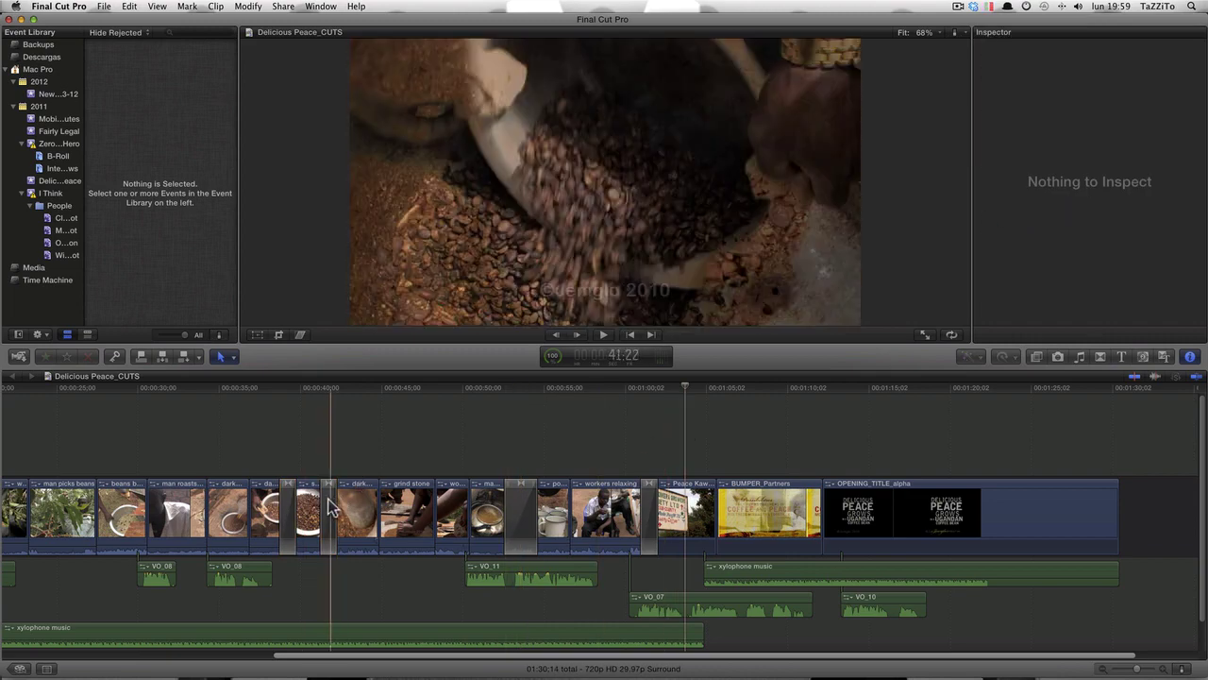
Select the Letter X transition after workers relaxing and try its Open, Automatic and Close directions.
{"action": "left_click", "coordinate": [649, 516]}
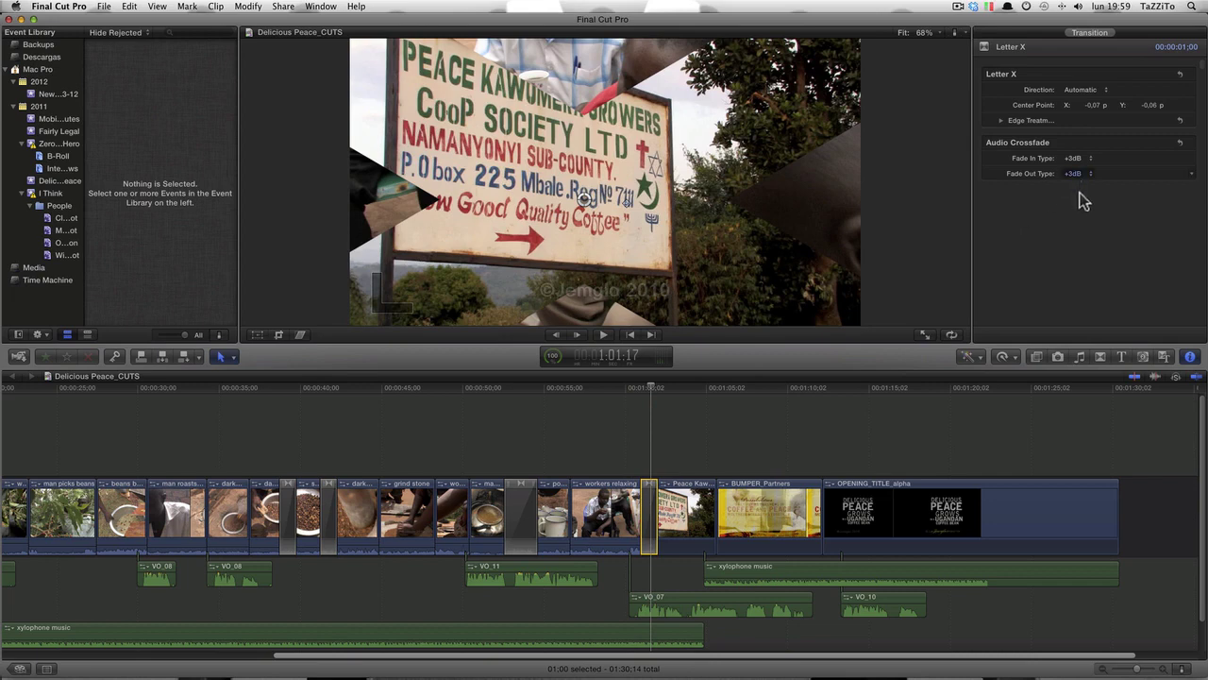
{"action": "left_click", "coordinate": [1095, 88]}
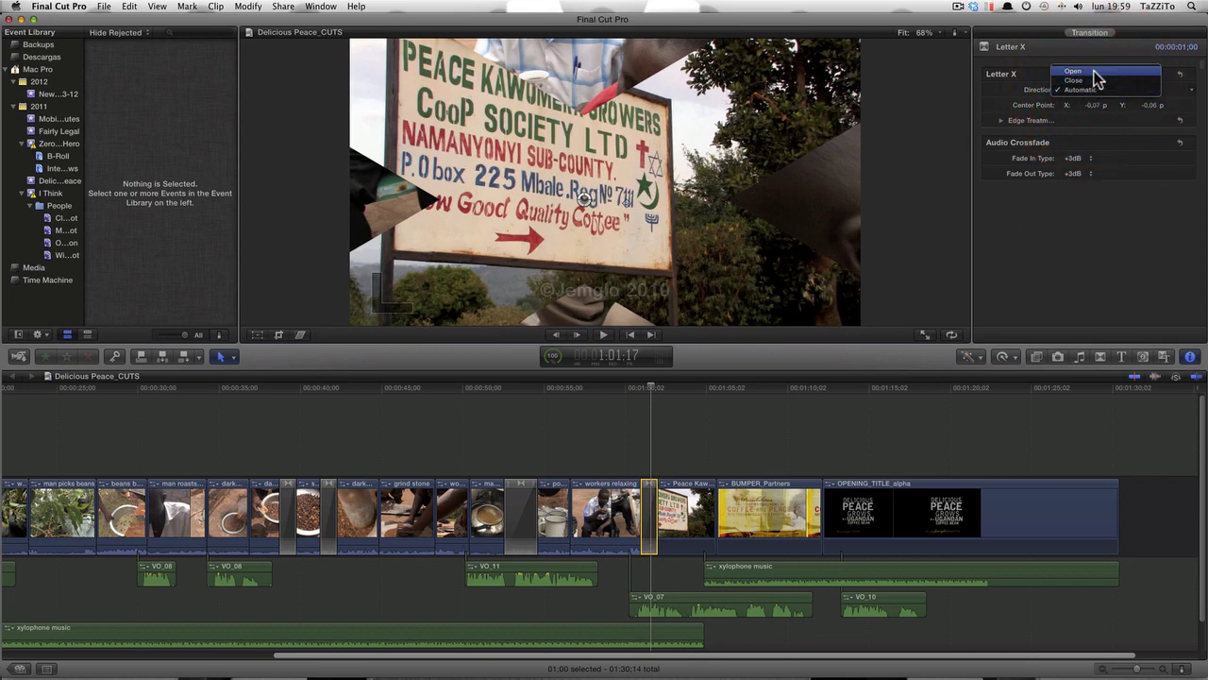
{"action": "left_click", "coordinate": [1093, 71]}
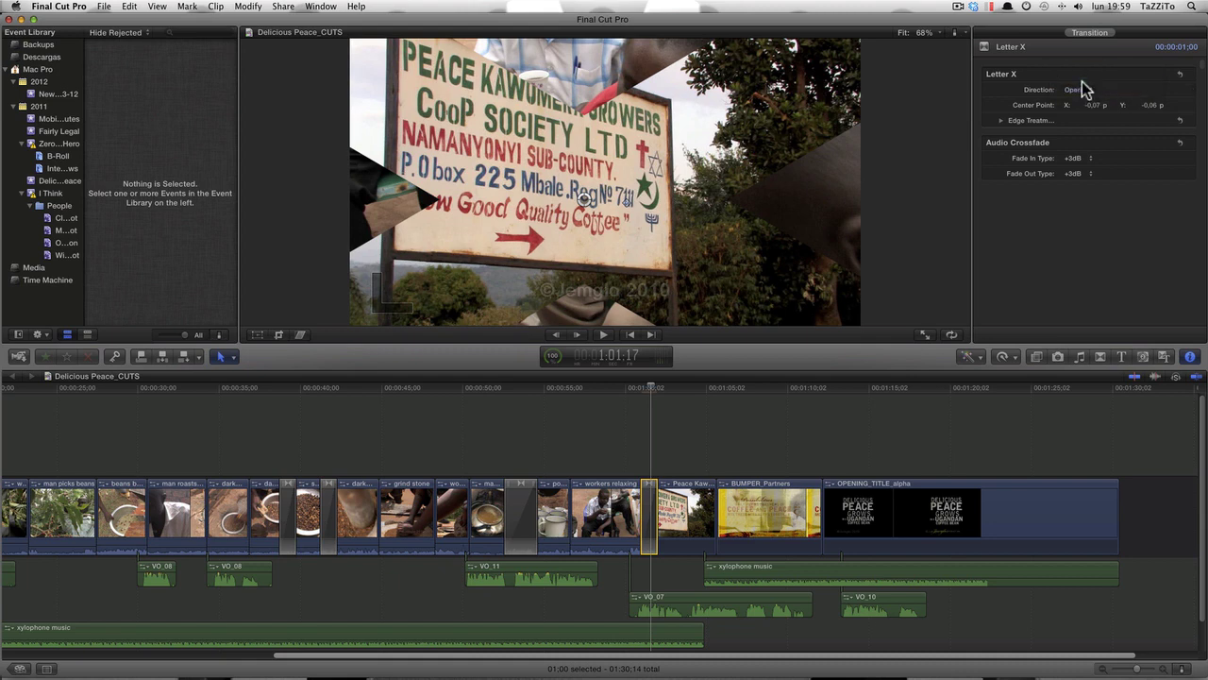
{"action": "left_click", "coordinate": [1082, 90]}
{"action": "left_click", "coordinate": [1079, 108]}
{"action": "left_click", "coordinate": [1079, 92]}
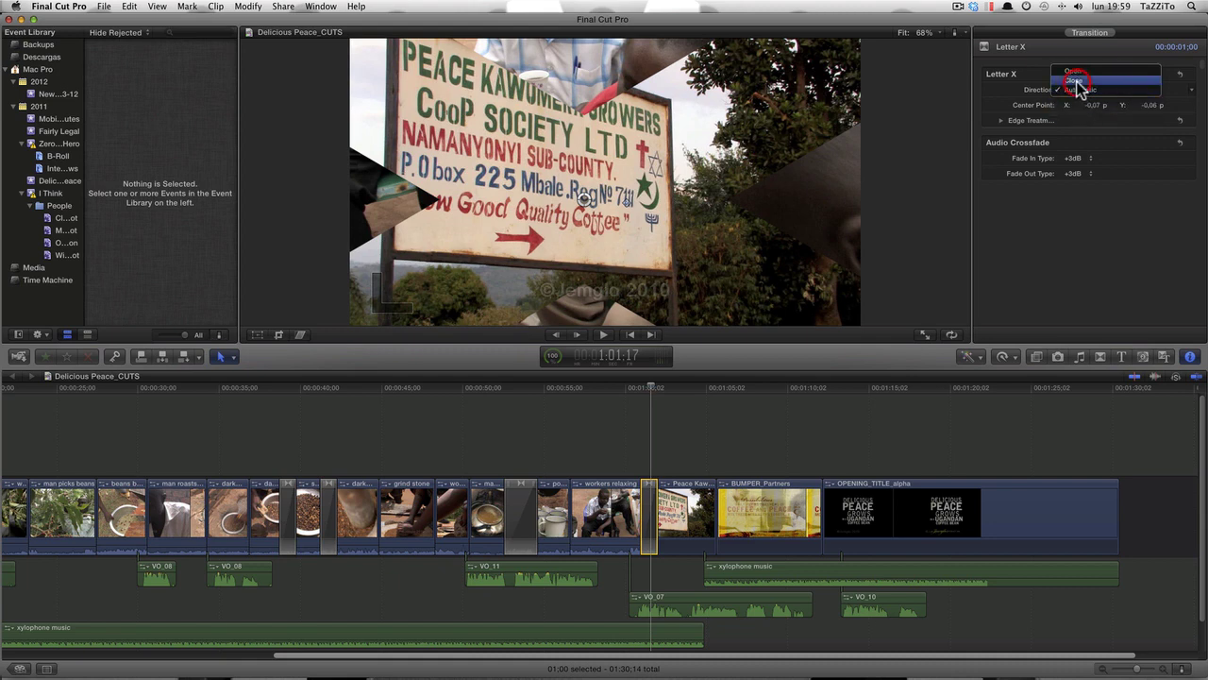
{"action": "left_click", "coordinate": [1076, 82]}
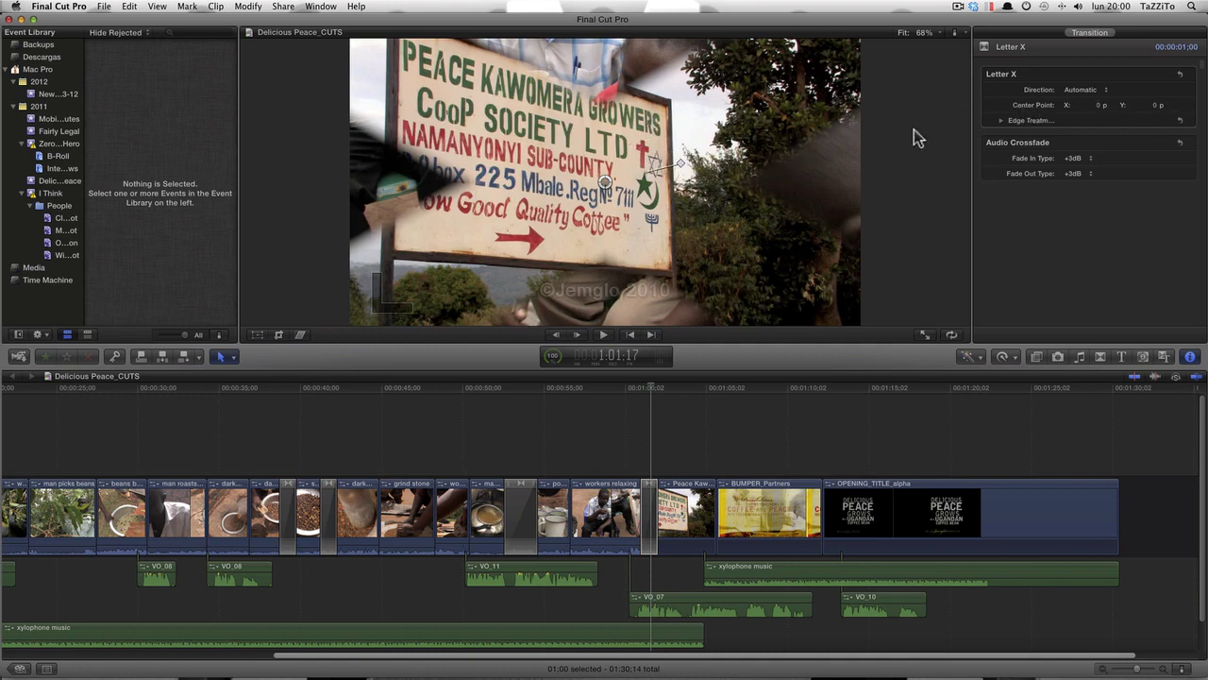
In Edge Treatment, set Edge Type to Solid Color and shrink the border from 15.0.
{"action": "left_click", "coordinate": [1001, 120]}
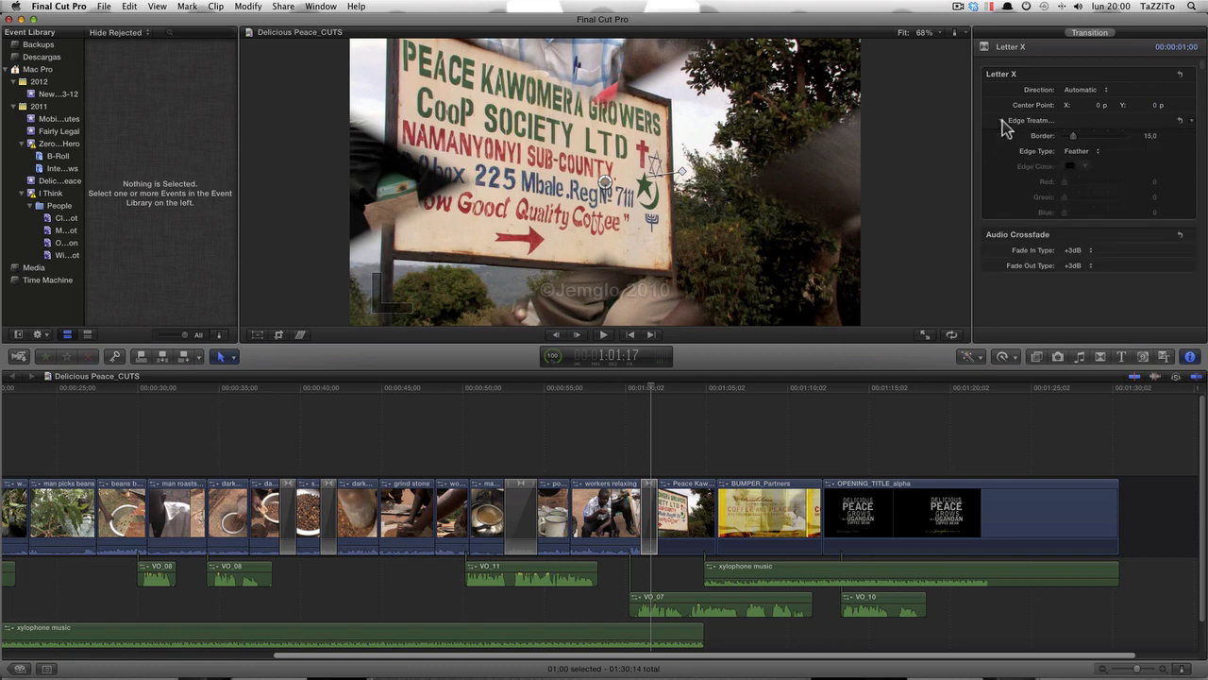
{"action": "left_click_drag", "start_coordinate": [1075, 136], "coordinate": [1071, 137]}
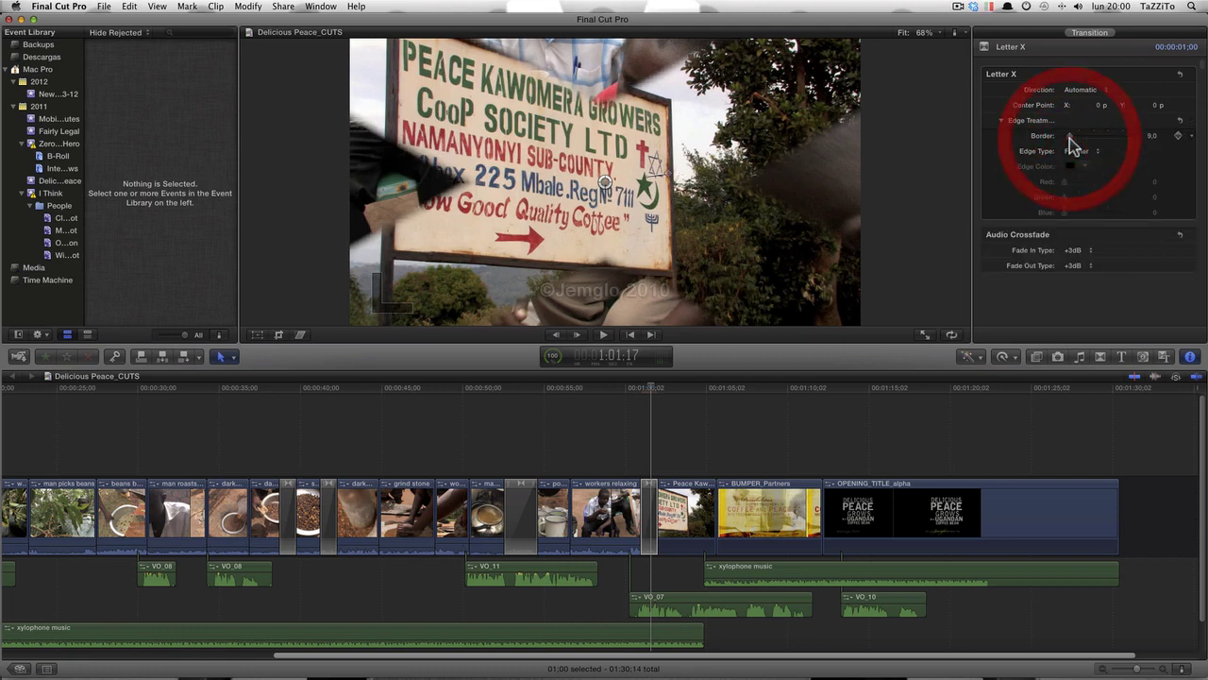
{"action": "left_click", "coordinate": [1094, 153]}
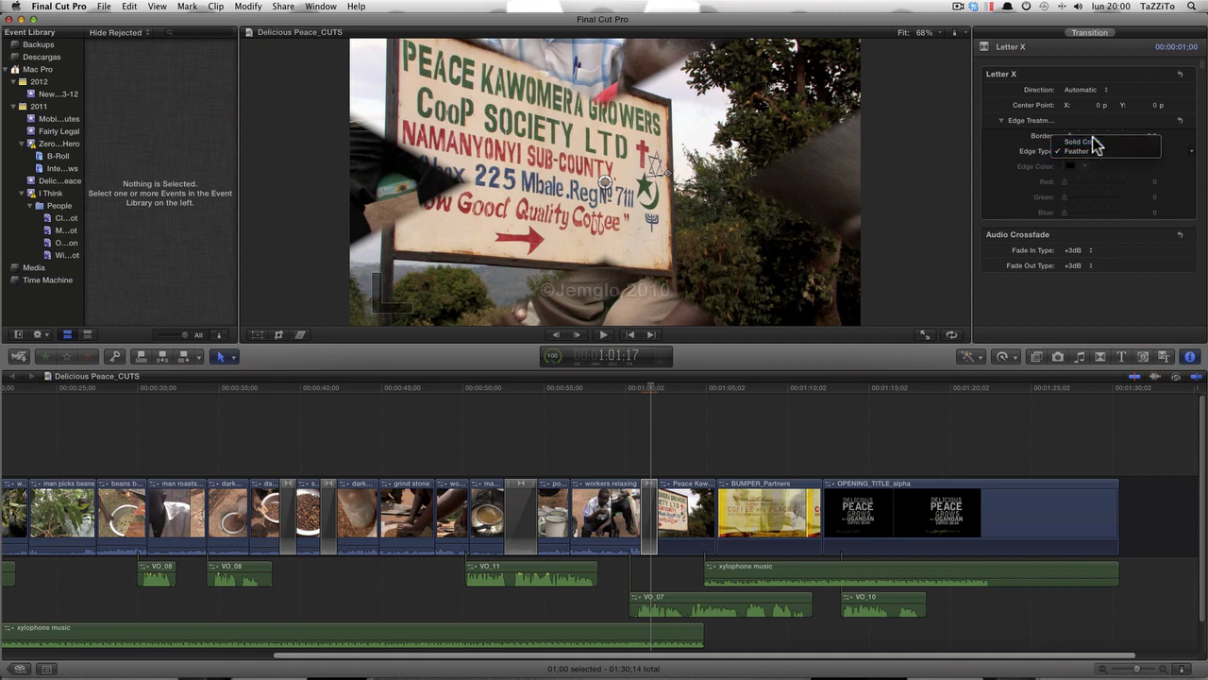
{"action": "left_click", "coordinate": [1090, 142]}
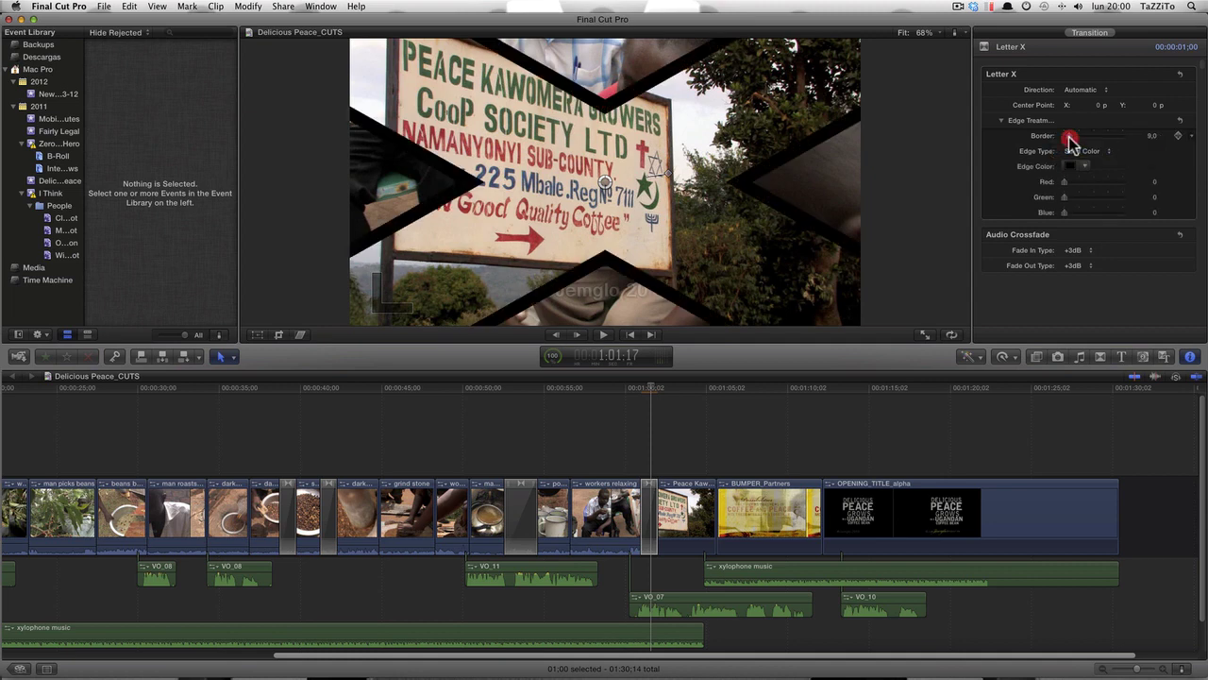
{"action": "left_click_drag", "start_coordinate": [1068, 137], "coordinate": [1067, 141]}
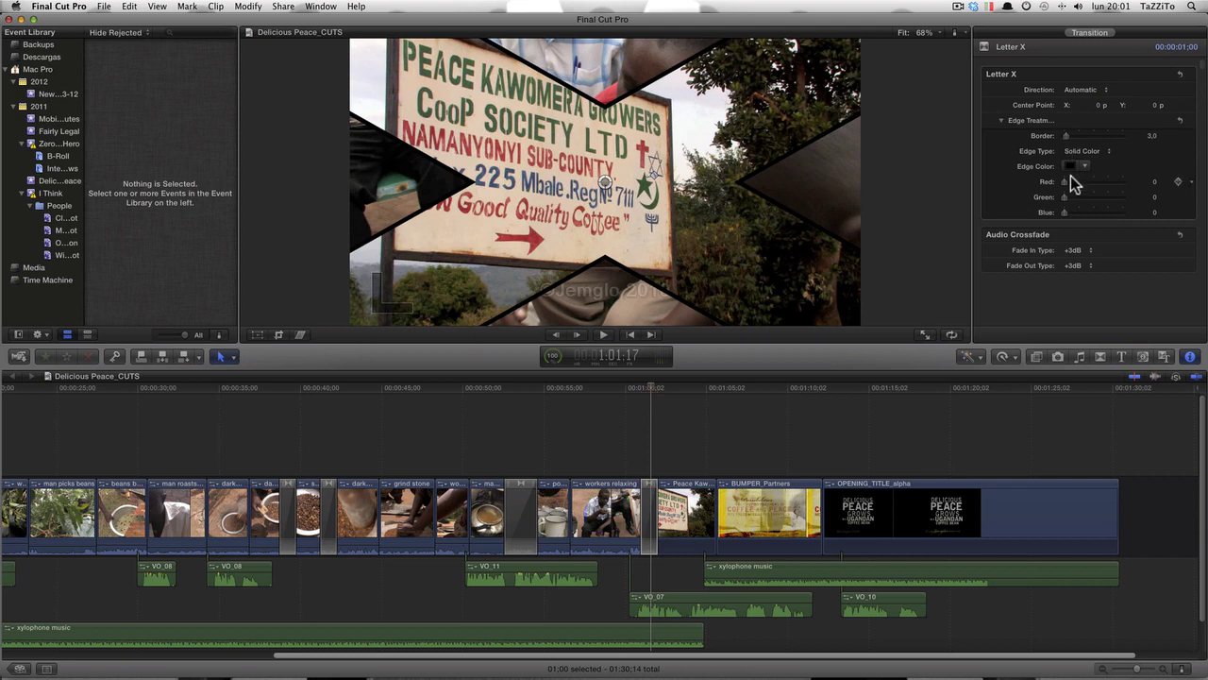
Tint the Letter X edge colour red and bring up its colour picker.
{"action": "left_click", "coordinate": [1079, 181]}
{"action": "mouse_move", "coordinate": [1080, 183]}
{"action": "left_mouse_down"}
{"action": "mouse_move", "coordinate": [1114, 206]}
{"action": "mouse_move", "coordinate": [1098, 204]}
{"action": "mouse_move", "coordinate": [1105, 258]}
{"action": "left_mouse_up"}
{"action": "left_click", "coordinate": [1086, 166]}
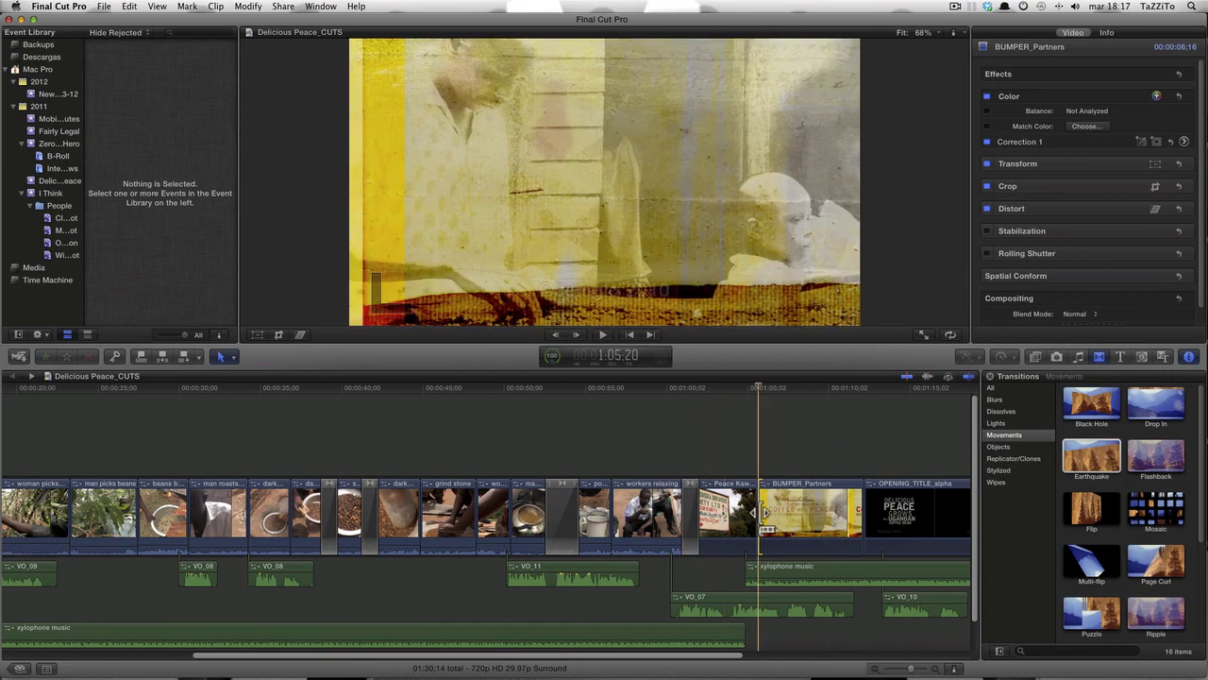
Add a full-overlap Multi-flip between Peace Kawomera sign and BUMPER_Partners, preview it, and select it.
{"action": "double_click", "coordinate": [1090, 564]}
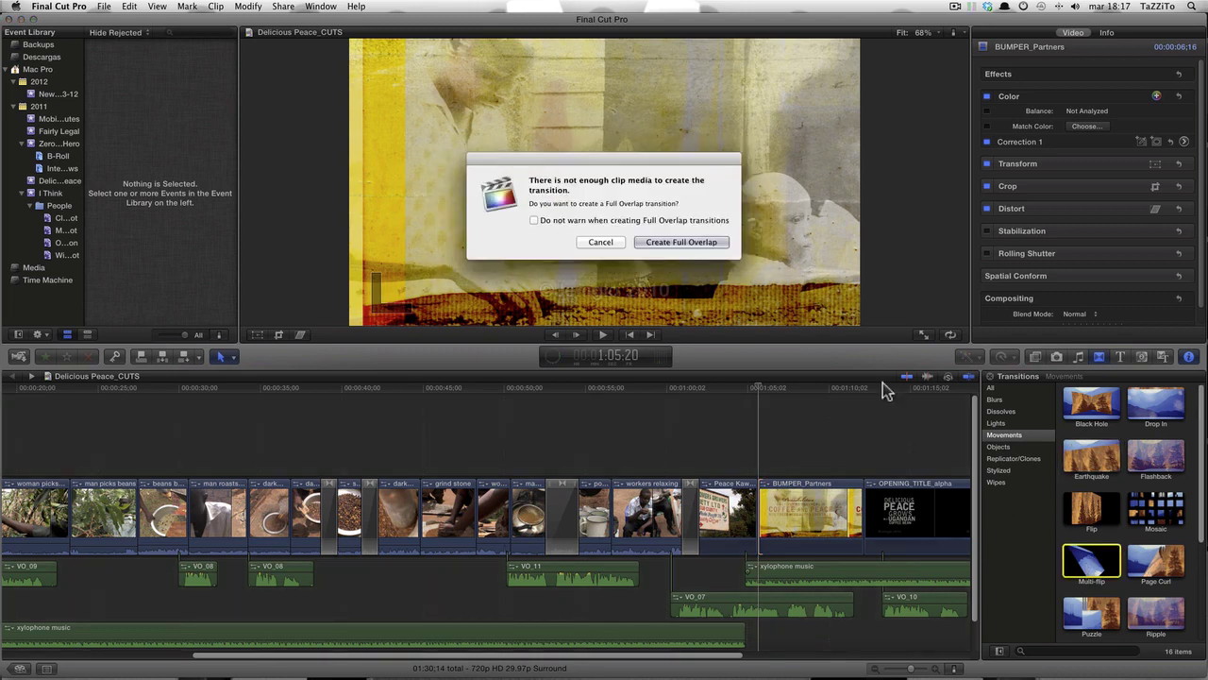
{"action": "left_click", "coordinate": [684, 245]}
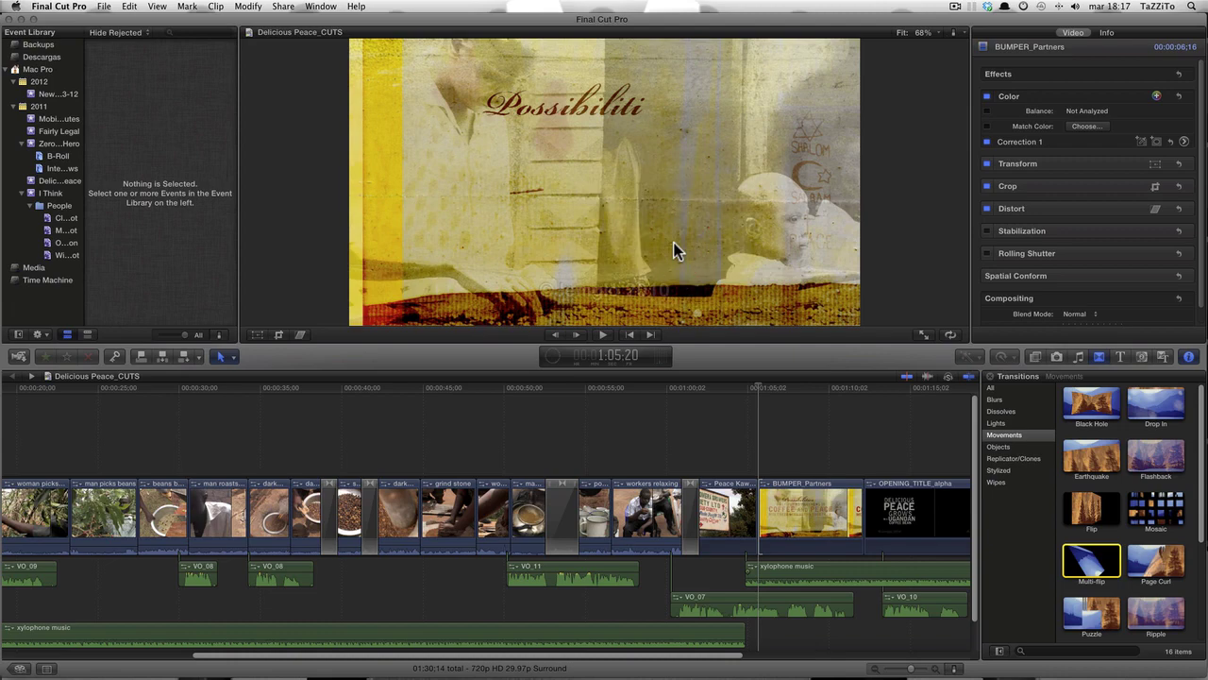
{"action": "left_click", "coordinate": [725, 517]}
{"action": "key", "text": "space"}
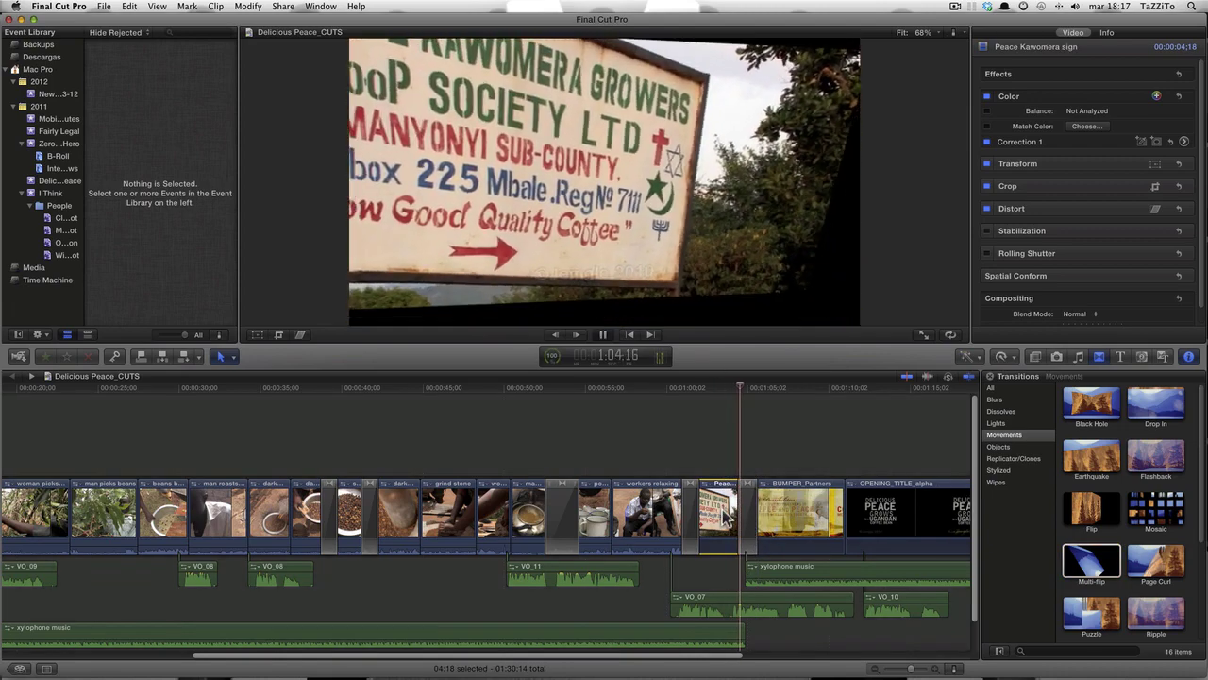
{"action": "key", "text": "space"}
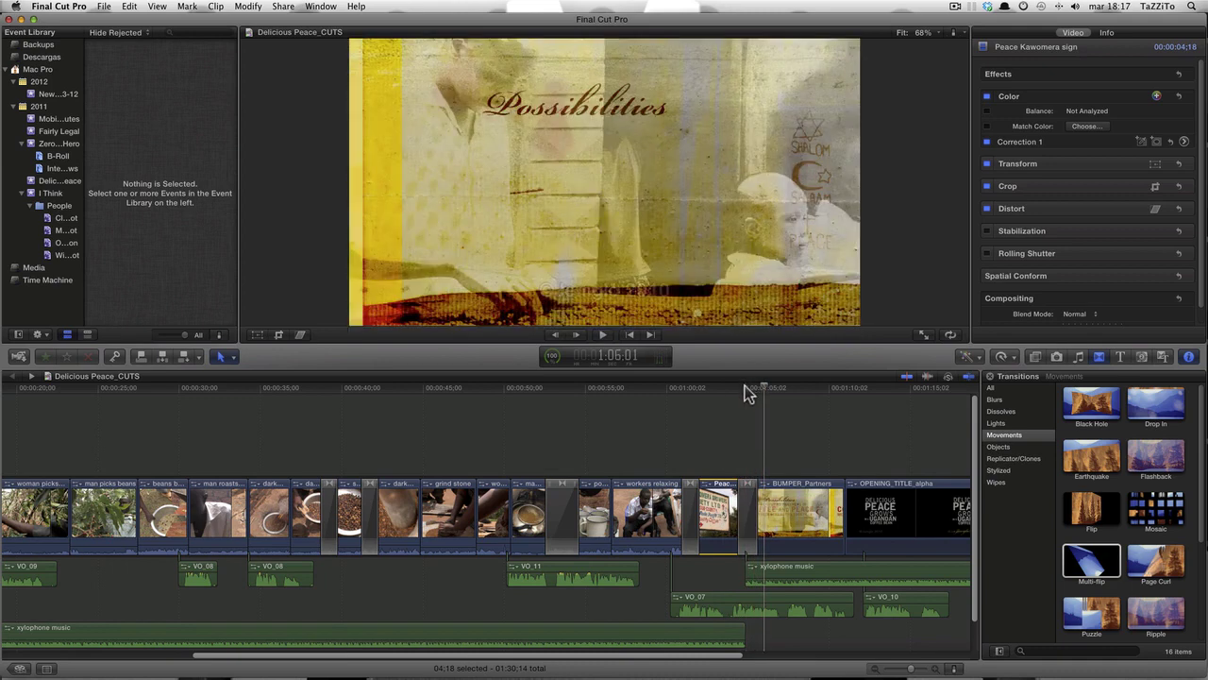
{"action": "left_click", "coordinate": [747, 518]}
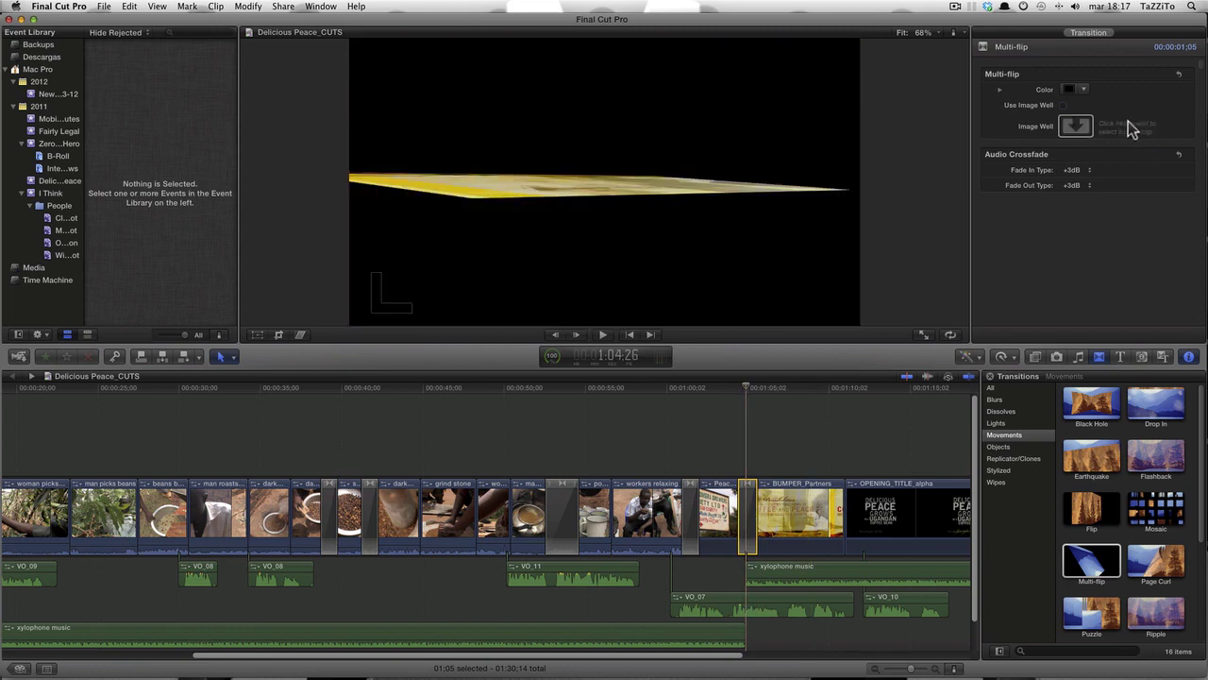
Try different Multi-flip background colours, then bring up the full system Colors window.
{"action": "left_click", "coordinate": [1086, 91]}
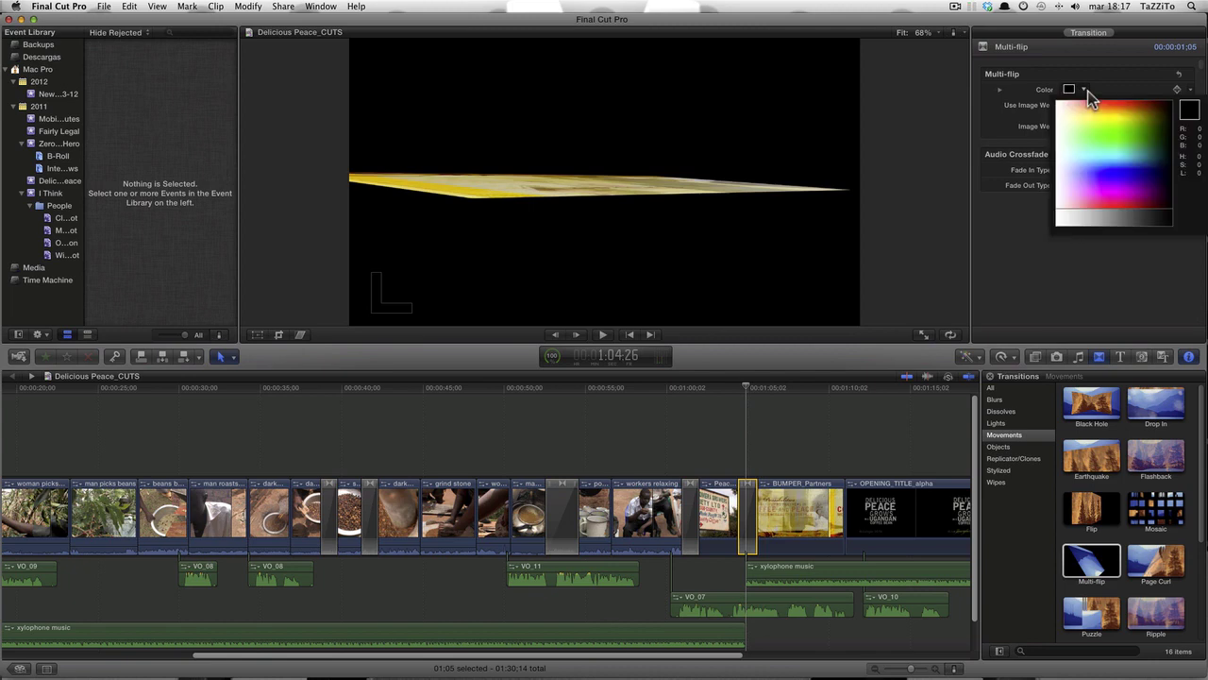
{"action": "mouse_move", "coordinate": [1092, 120]}
{"action": "left_mouse_down"}
{"action": "mouse_move", "coordinate": [1084, 171]}
{"action": "mouse_move", "coordinate": [1070, 175]}
{"action": "mouse_move", "coordinate": [1066, 91]}
{"action": "left_mouse_up"}
{"action": "left_click", "coordinate": [1067, 94]}
{"action": "left_click", "coordinate": [1068, 91]}
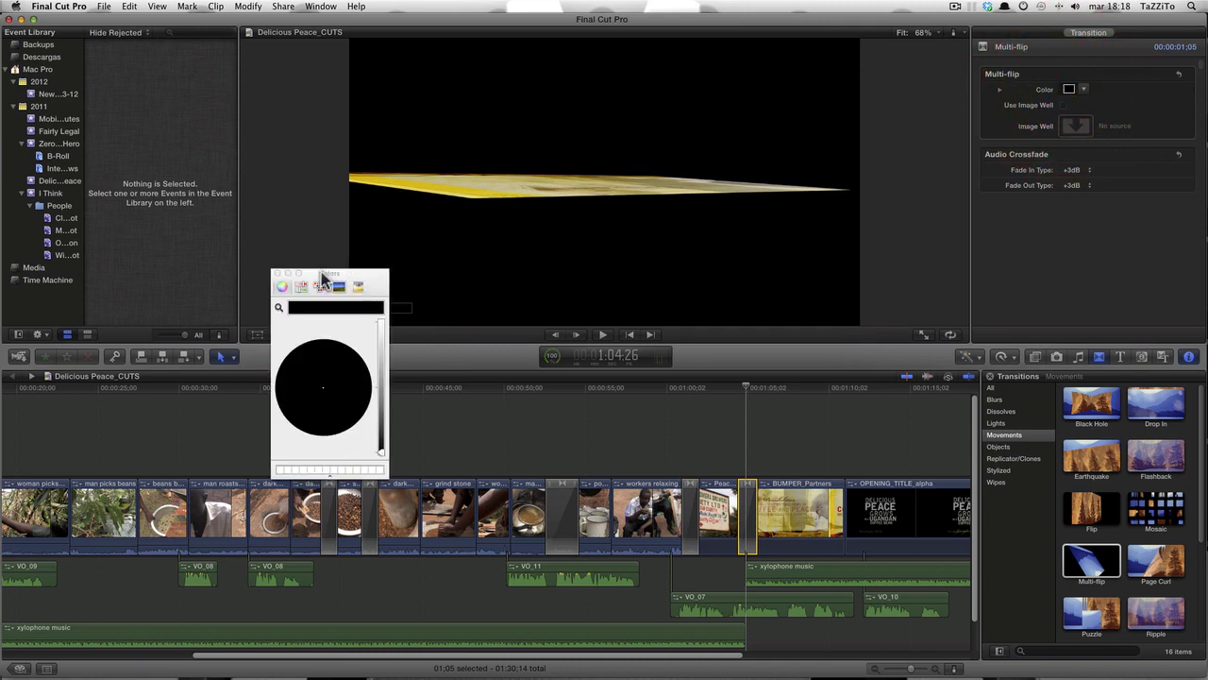
{"action": "left_click_drag", "start_coordinate": [322, 277], "coordinate": [308, 222]}
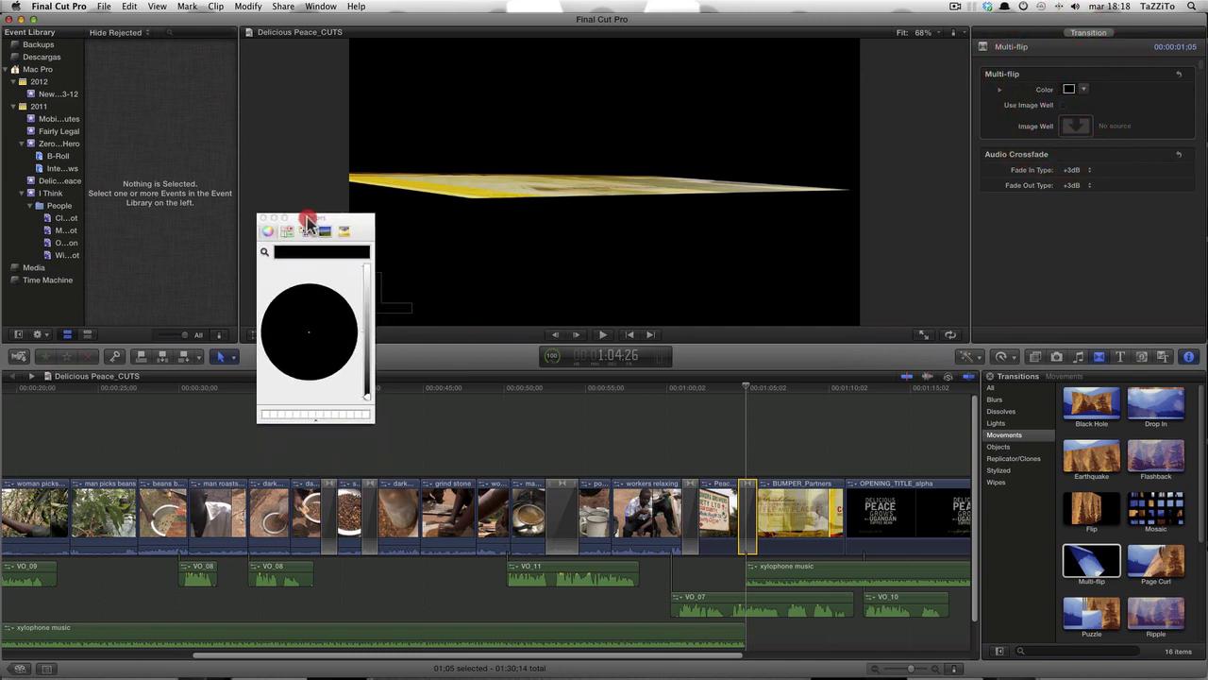
Sample a brown from a timeline clip, darken it, save it as a swatch, and preview the Multi-flip.
{"action": "left_click", "coordinate": [265, 252]}
{"action": "left_click", "coordinate": [359, 519]}
{"action": "left_click", "coordinate": [352, 522]}
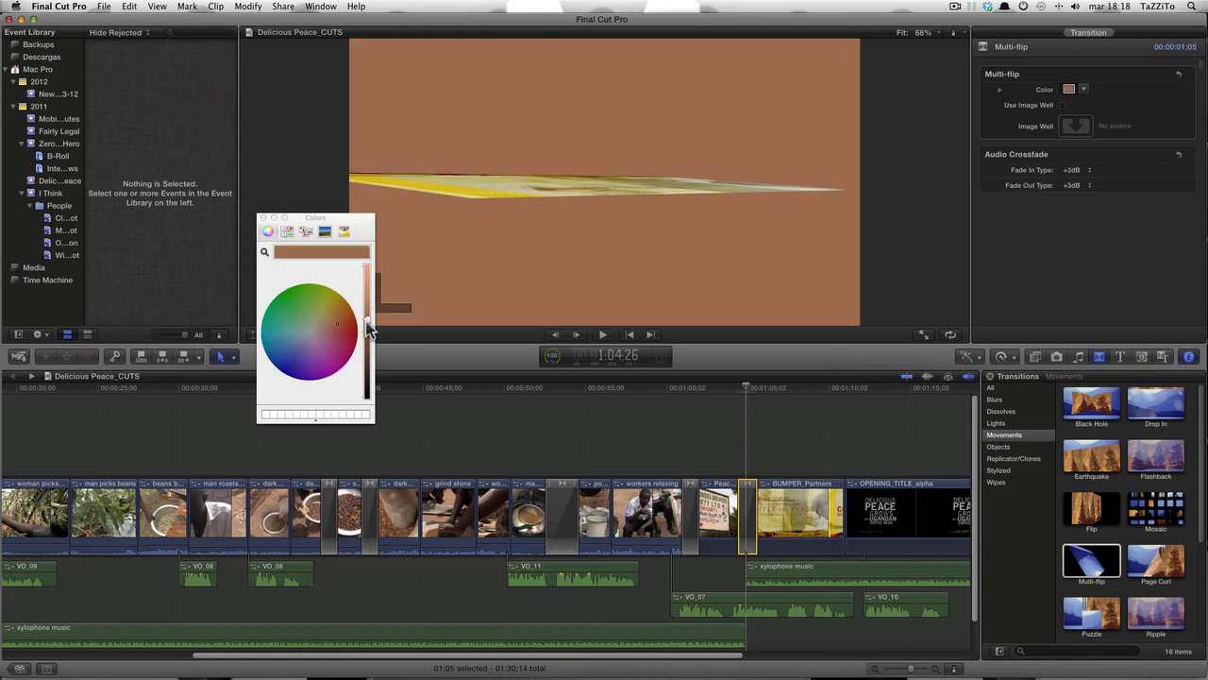
{"action": "left_click_drag", "start_coordinate": [367, 325], "coordinate": [370, 336]}
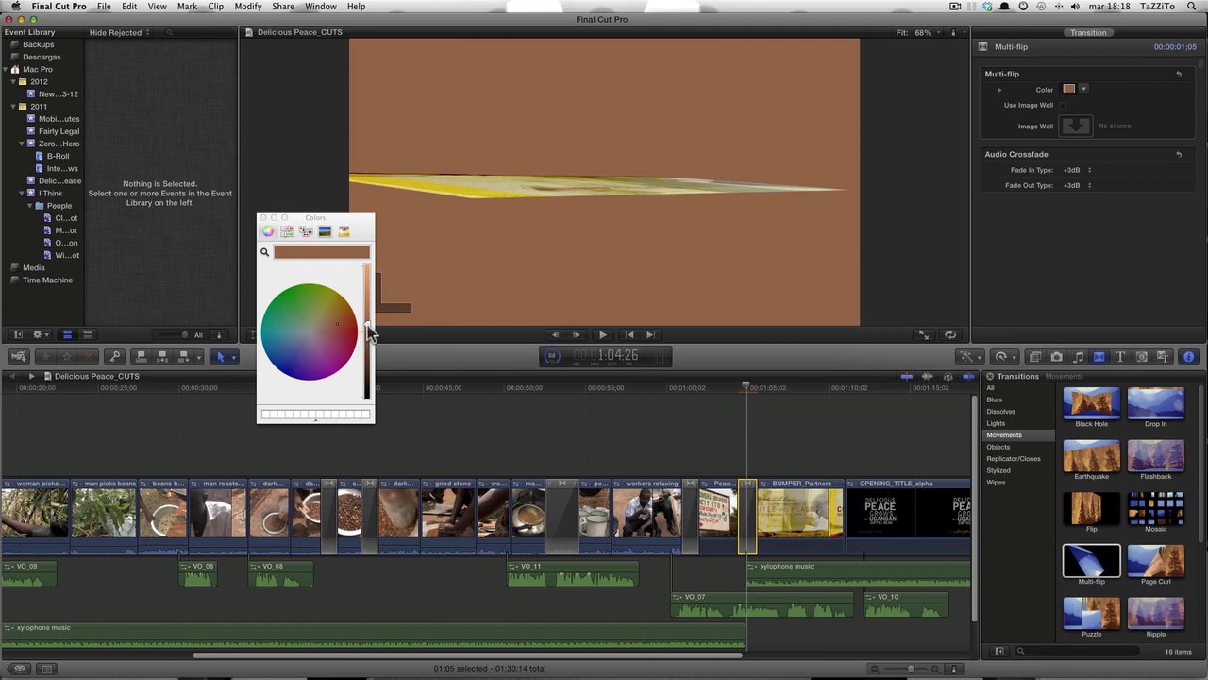
{"action": "left_click_drag", "start_coordinate": [368, 326], "coordinate": [369, 342]}
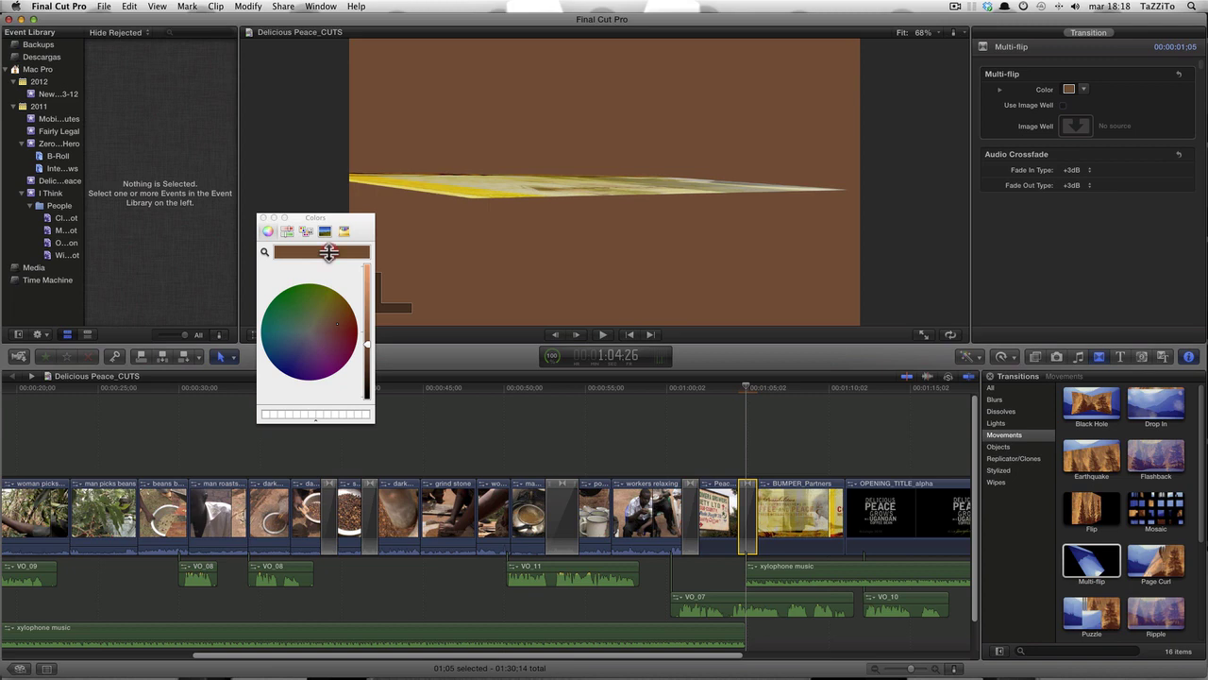
{"action": "left_click", "coordinate": [264, 414]}
{"action": "left_click", "coordinate": [263, 217]}
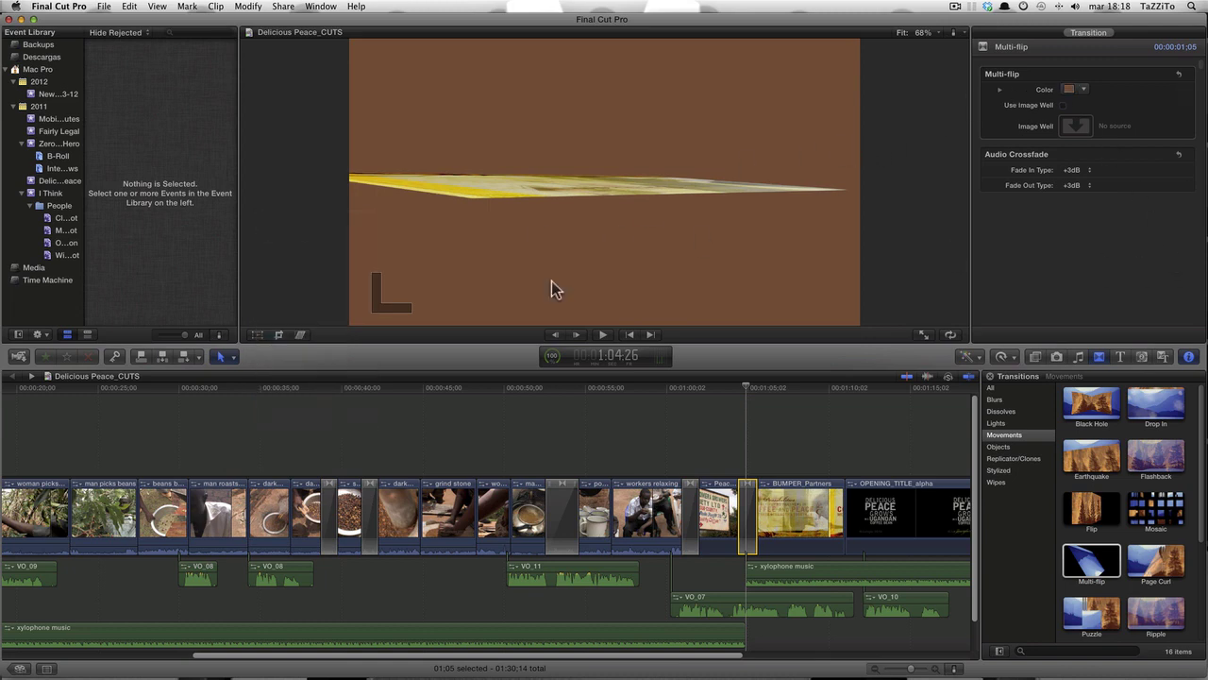
{"action": "key", "text": "space"}
{"action": "left_click", "coordinate": [728, 396]}
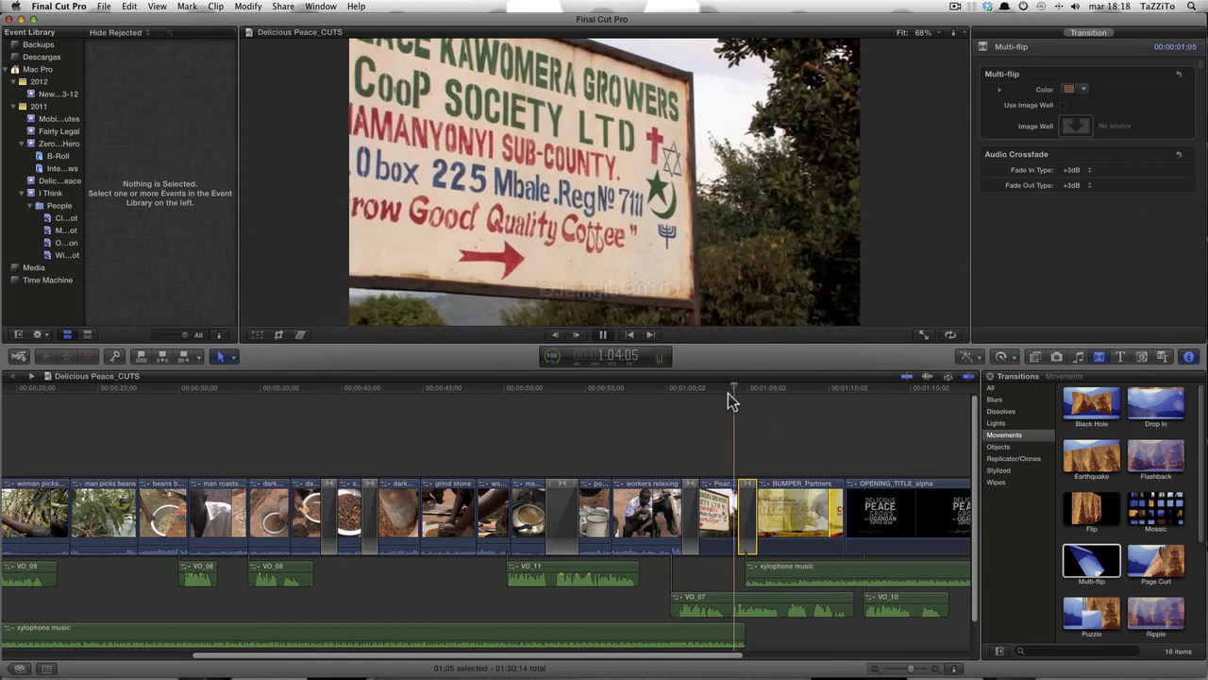
Turn on Use Image Well and apply the dark beans ground clip as the Multi-flip image, then preview.
{"action": "key", "text": "space"}
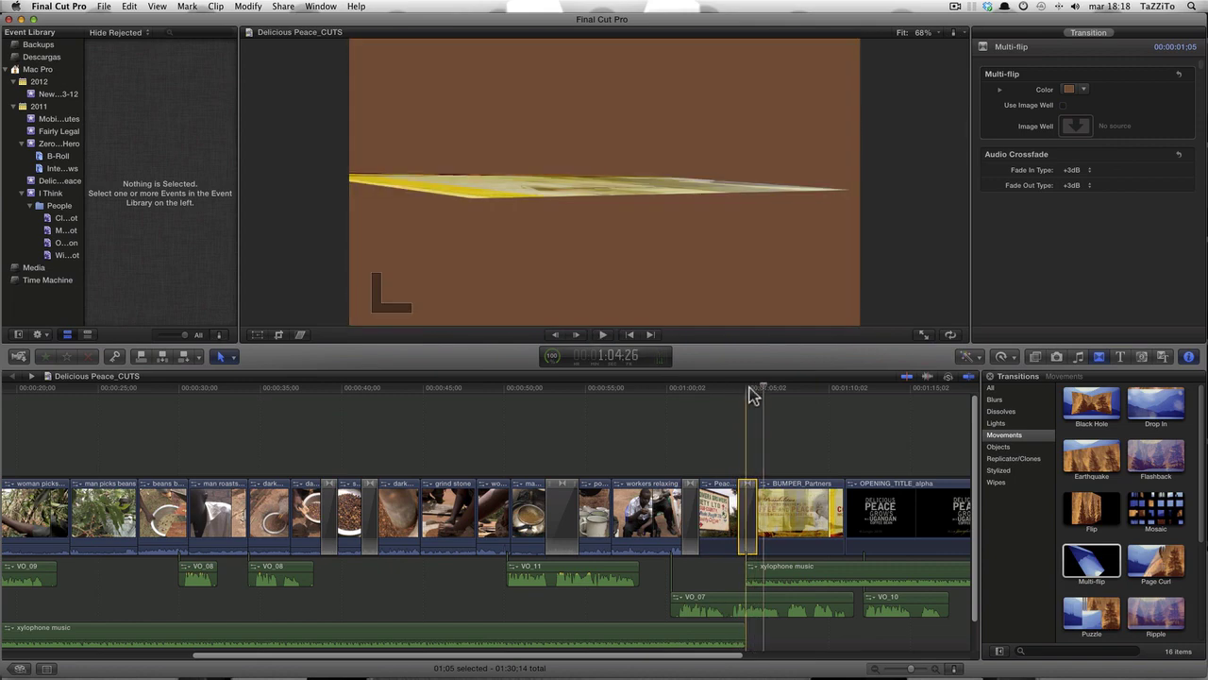
{"action": "left_click", "coordinate": [748, 390]}
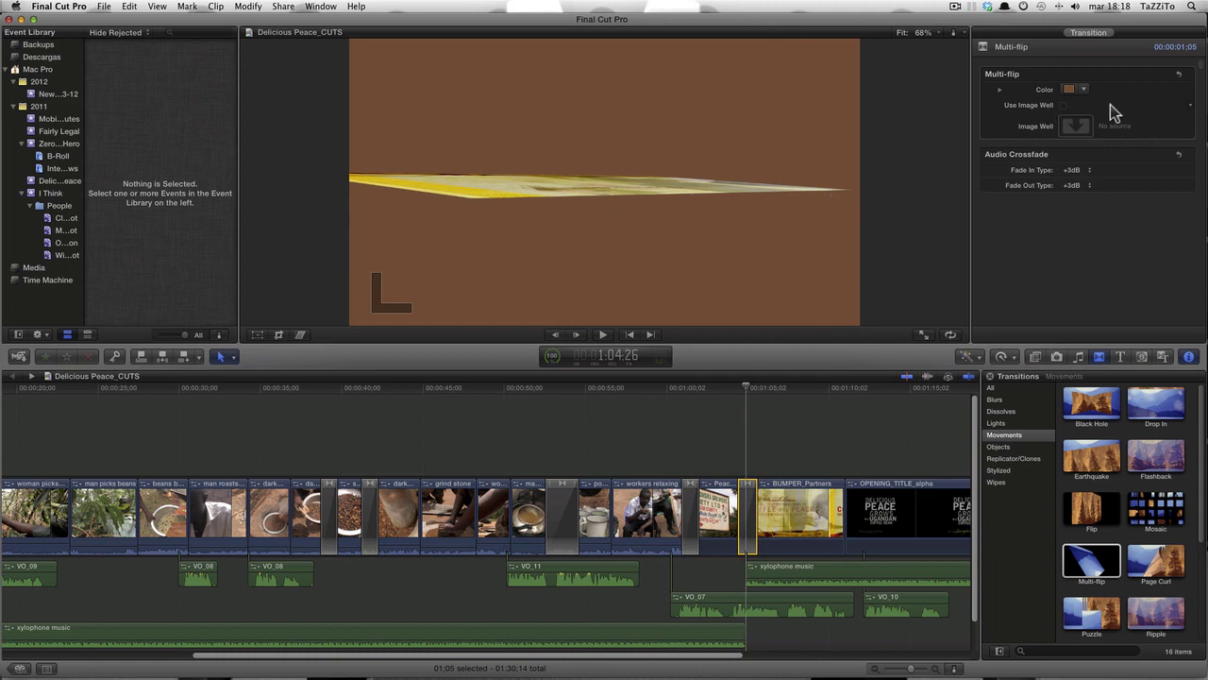
{"action": "left_click", "coordinate": [1063, 105]}
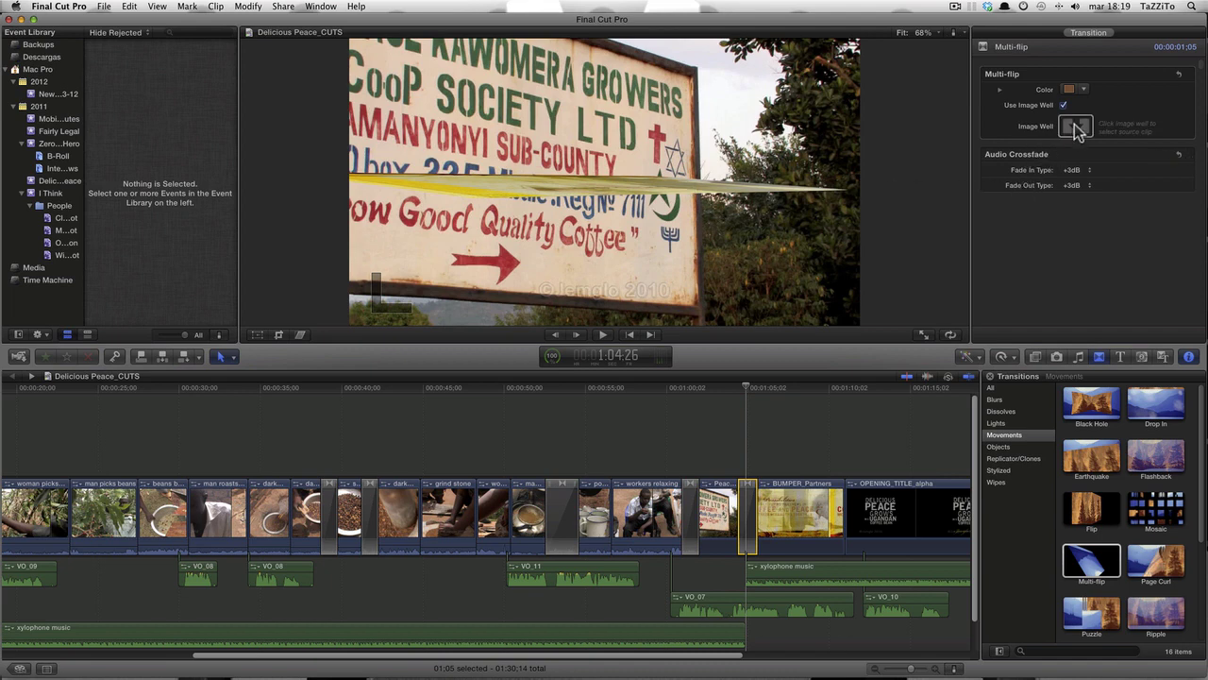
{"action": "left_click", "coordinate": [1076, 127]}
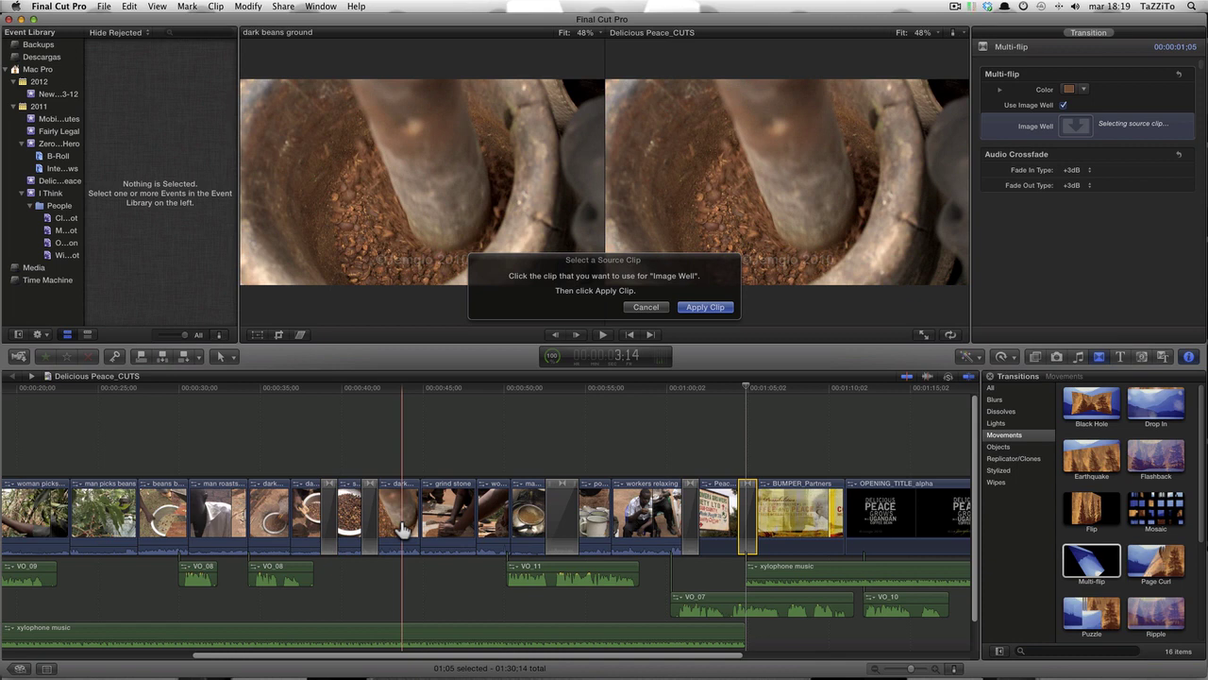
{"action": "left_click", "coordinate": [402, 529]}
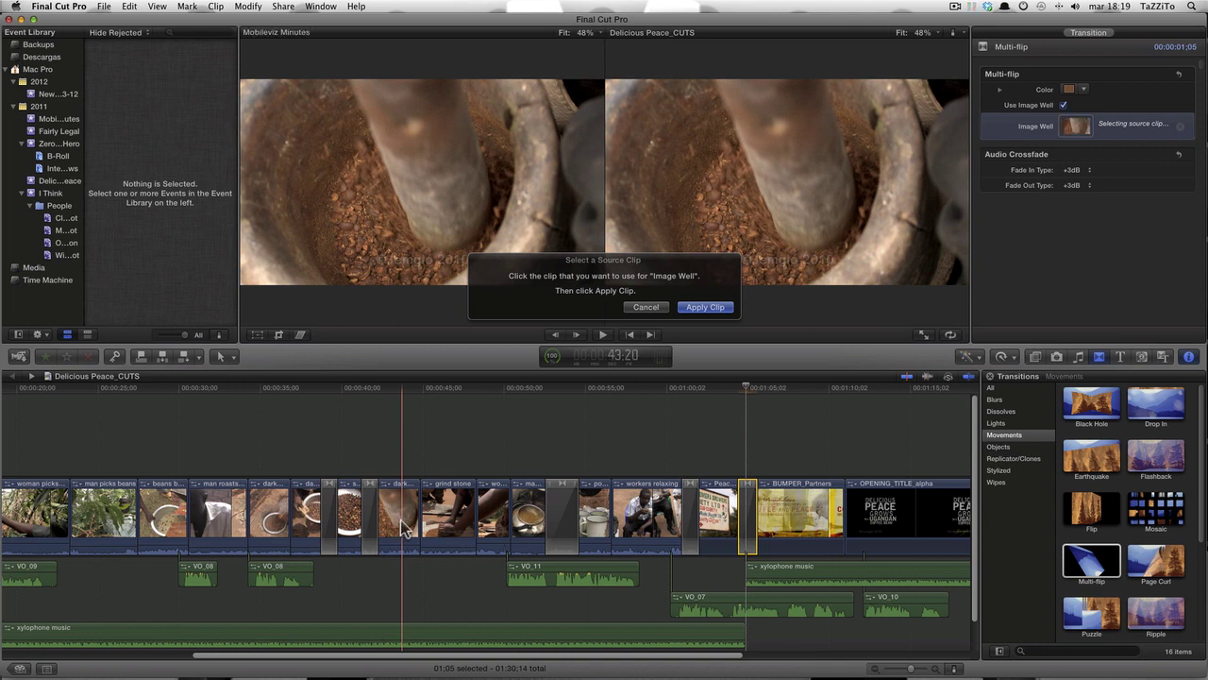
{"action": "left_click", "coordinate": [699, 312]}
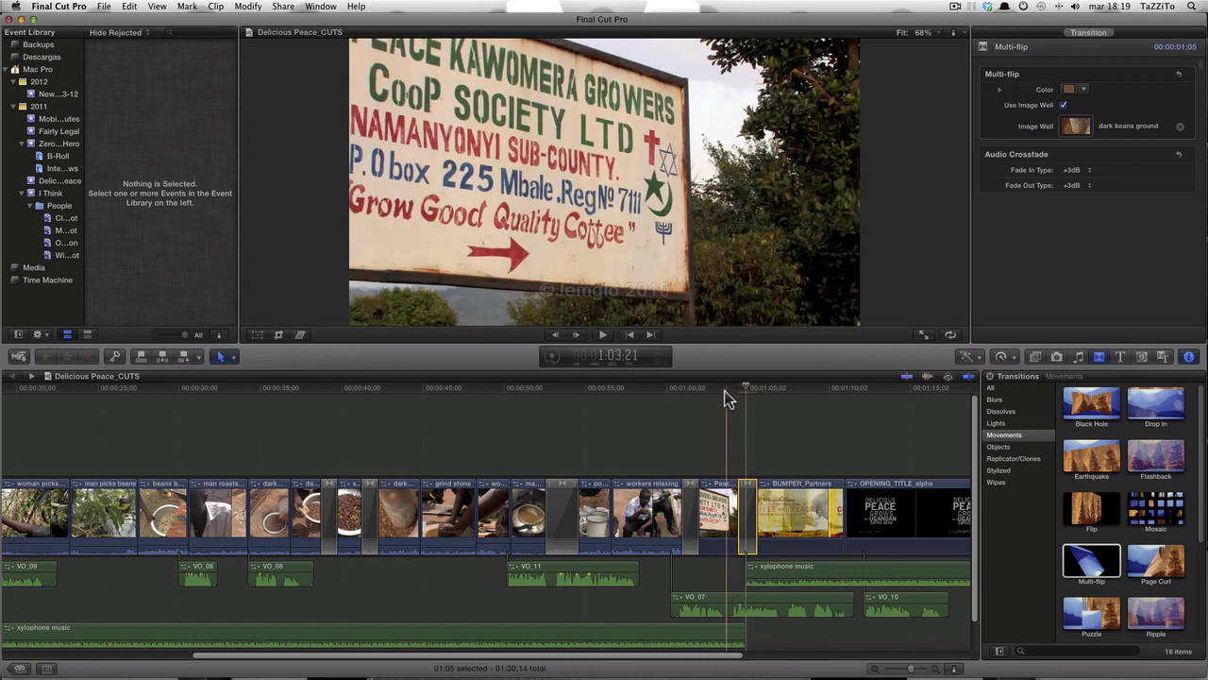
{"action": "key", "text": "space"}
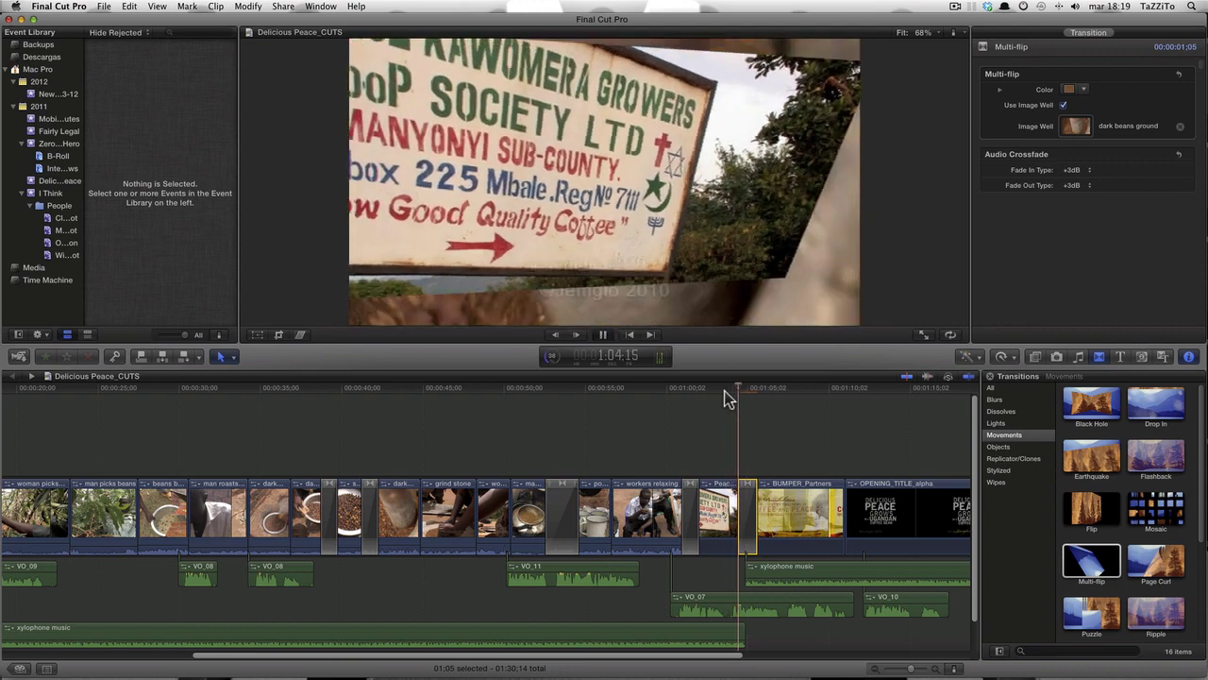
{"action": "key", "text": "space"}
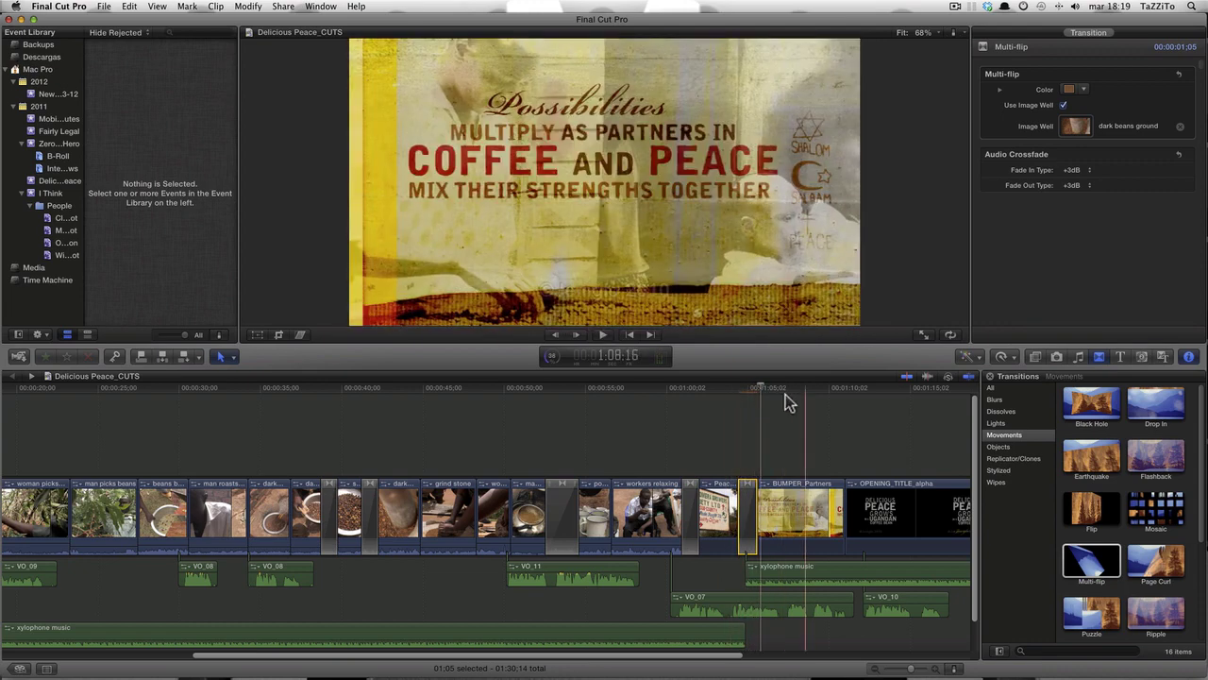
{"action": "left_click_drag", "start_coordinate": [764, 393], "coordinate": [745, 395]}
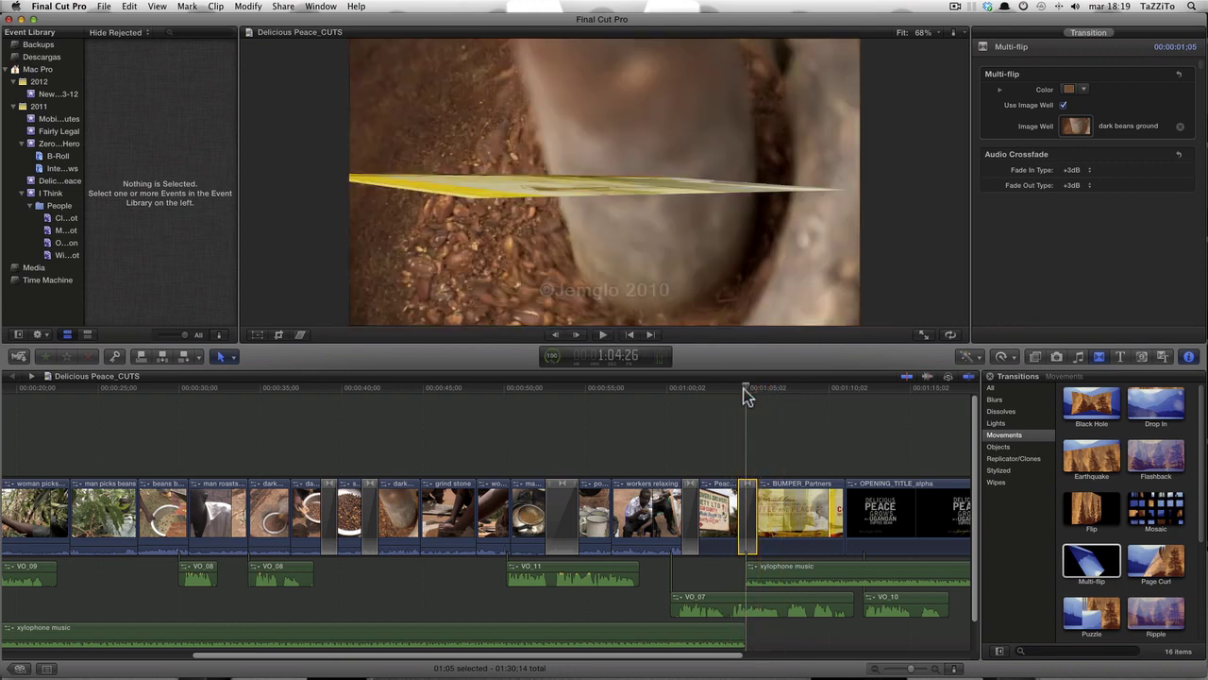
{"action": "left_click", "coordinate": [745, 444]}
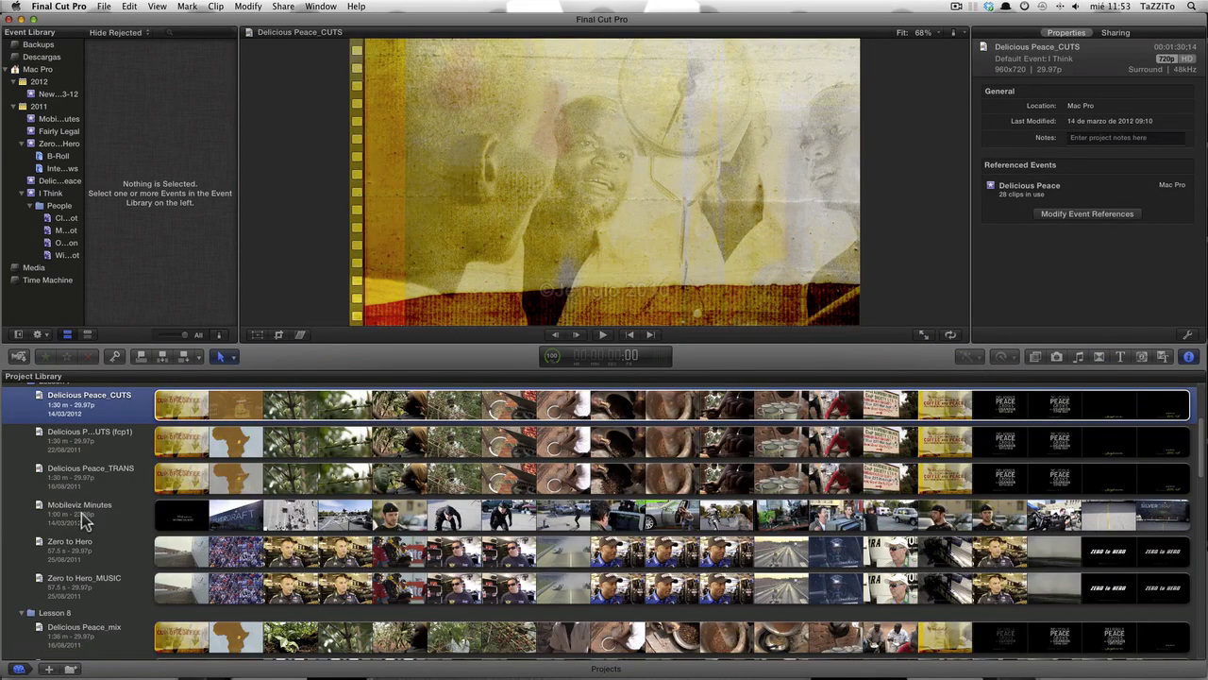
Open the Mobileviz Minutes project and display the Transitions browser beside it.
{"action": "double_click", "coordinate": [81, 514]}
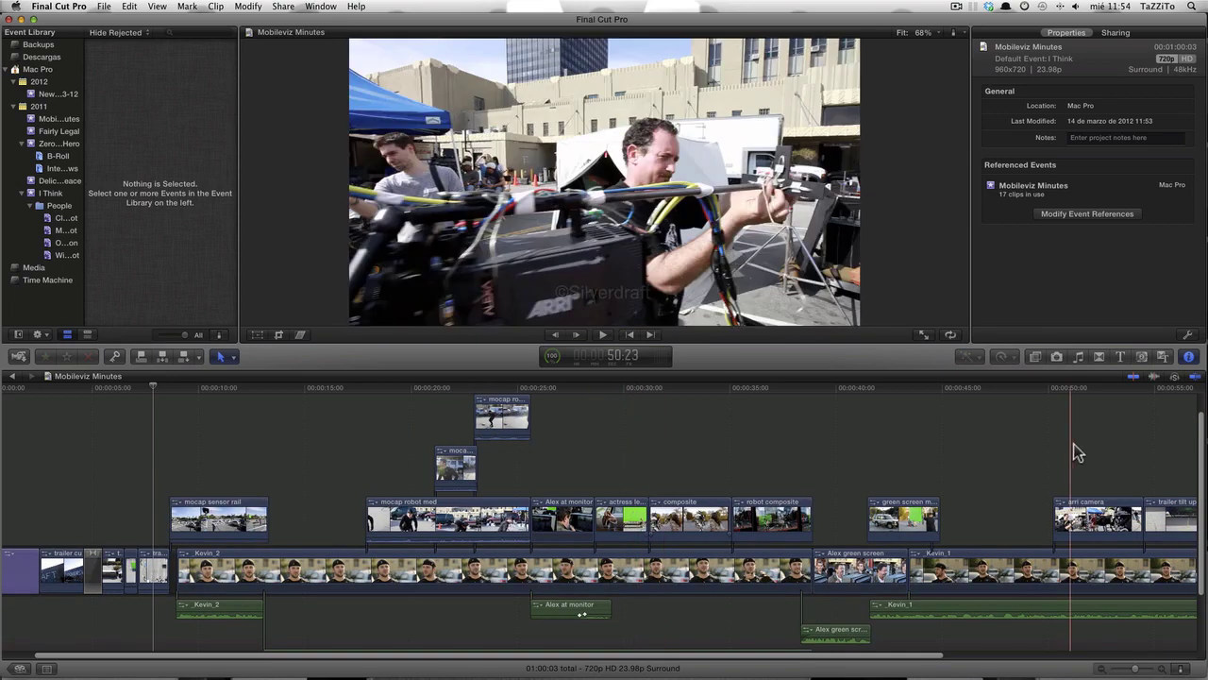
{"action": "left_click", "coordinate": [1100, 358]}
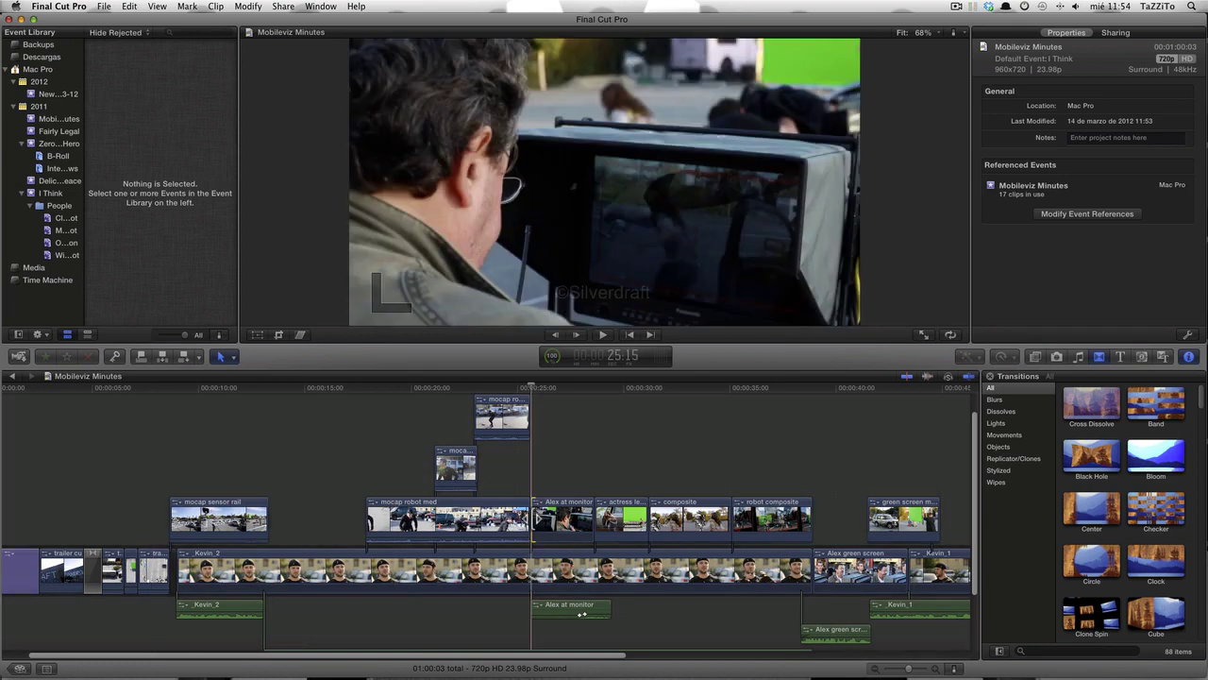
{"action": "left_click", "coordinate": [536, 524]}
{"action": "key", "text": "super+t"}
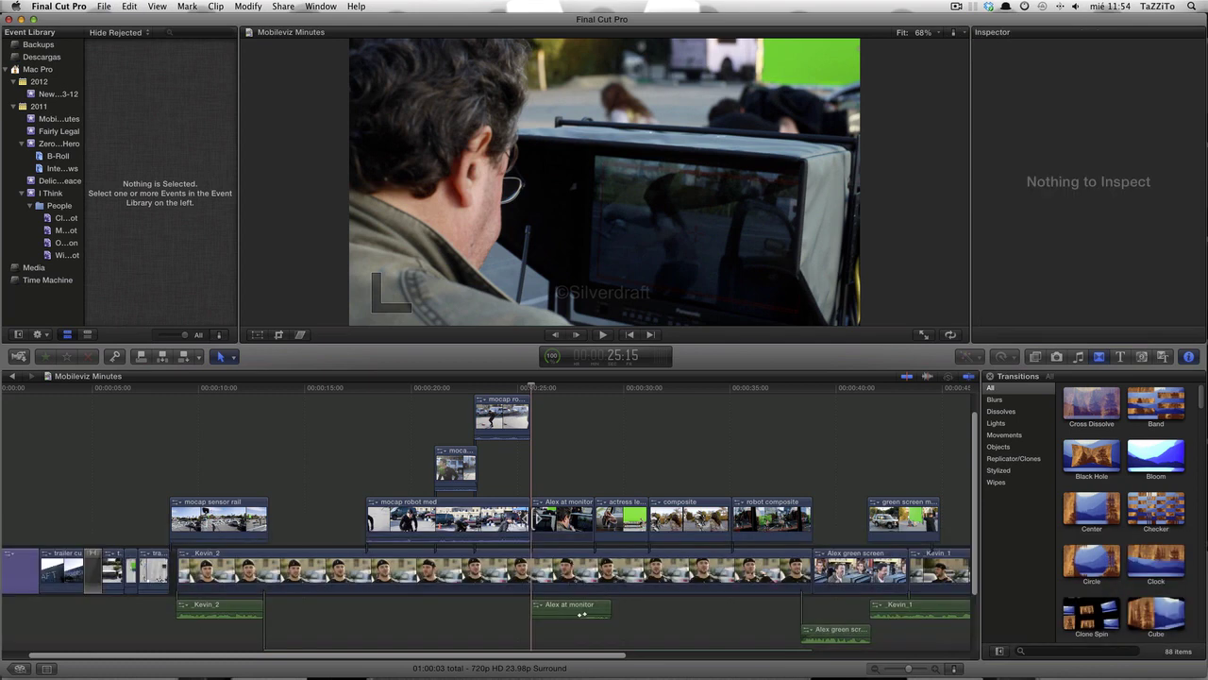
{"action": "left_click", "coordinate": [527, 525]}
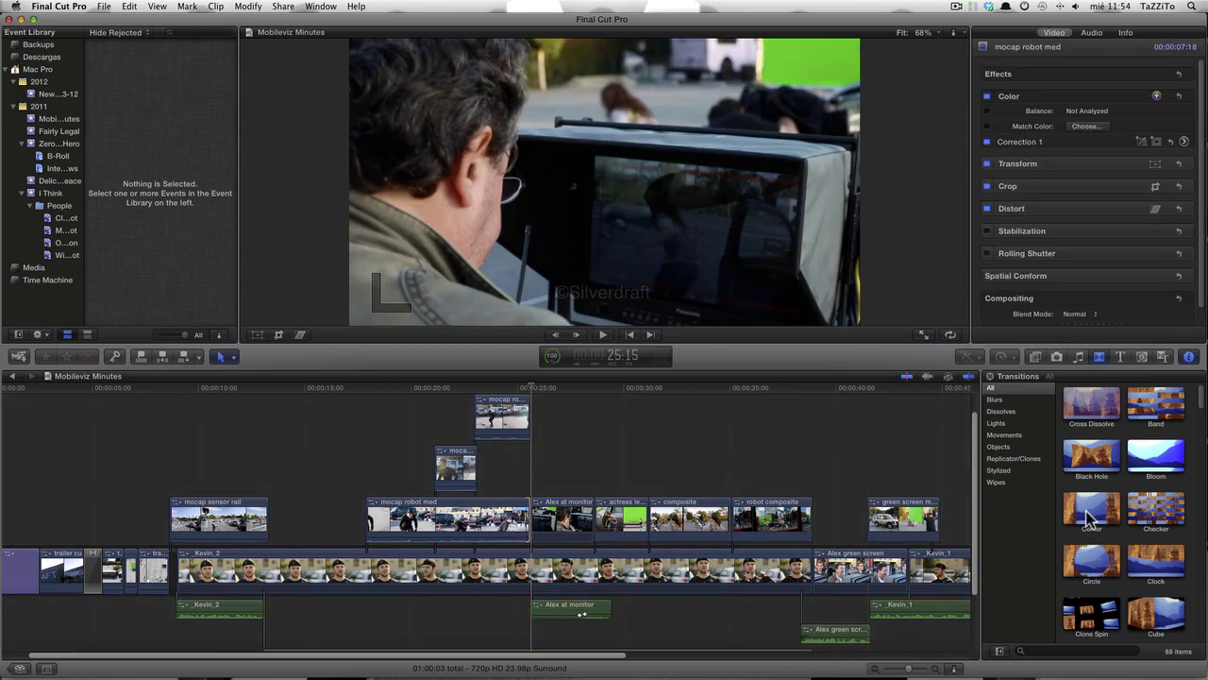
{"action": "left_click", "coordinate": [1085, 516]}
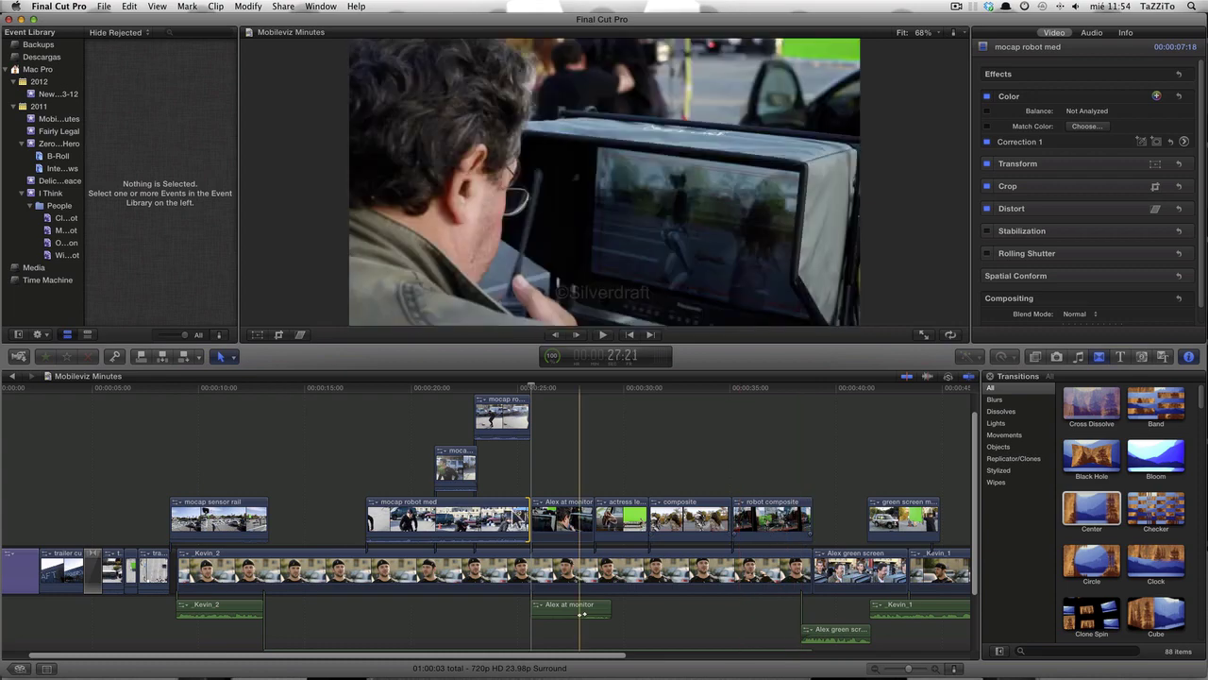
{"action": "left_click", "coordinate": [416, 524]}
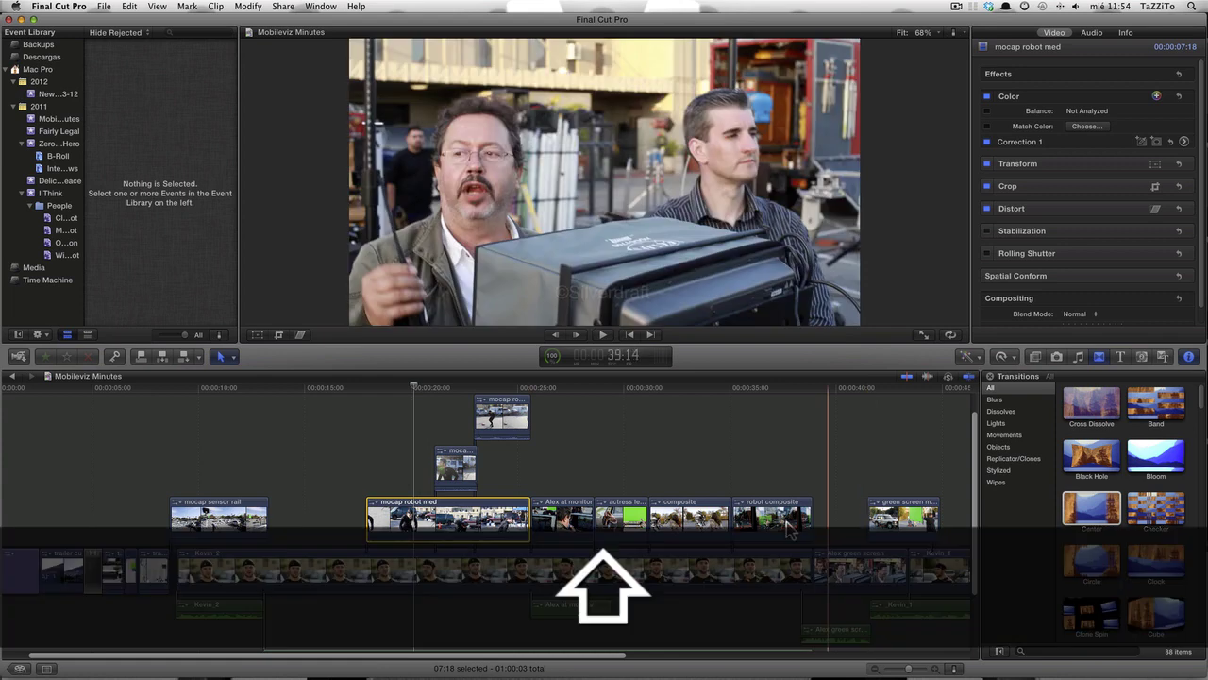
Group the five clips from mocap robot med to robot composite with Create Storyline.
{"action": "left_click", "coordinate": [789, 527], "text": "shift"}
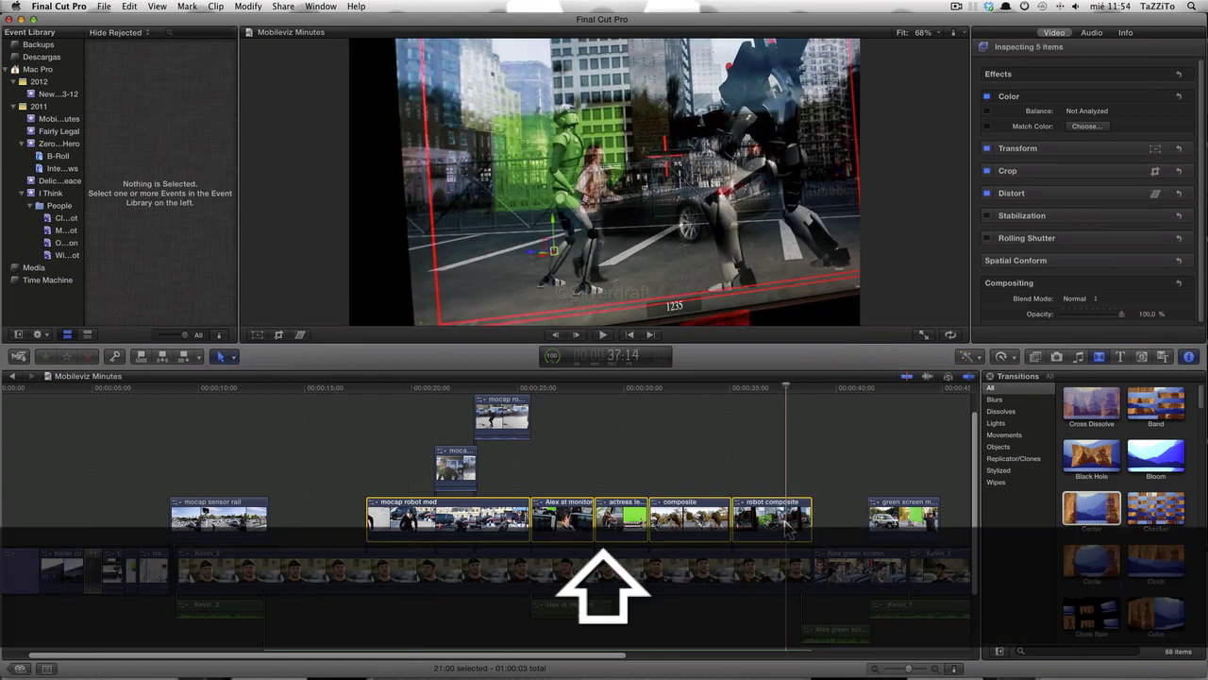
{"action": "right_click", "coordinate": [784, 521]}
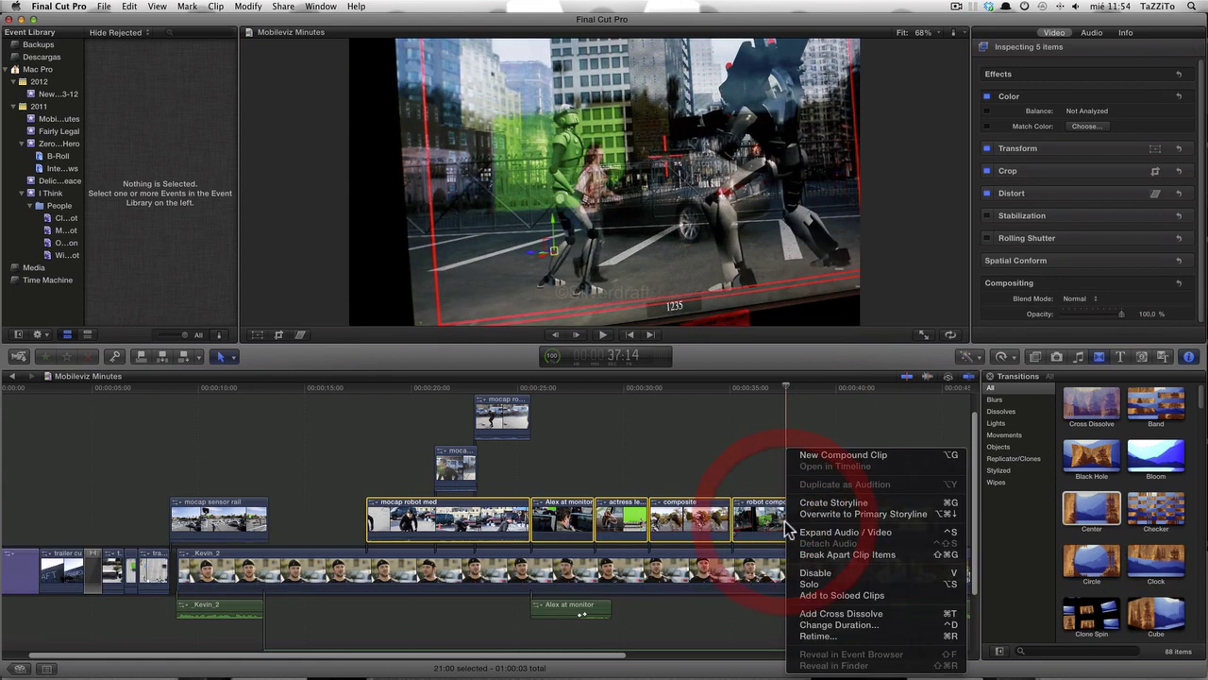
{"action": "left_click", "coordinate": [835, 502]}
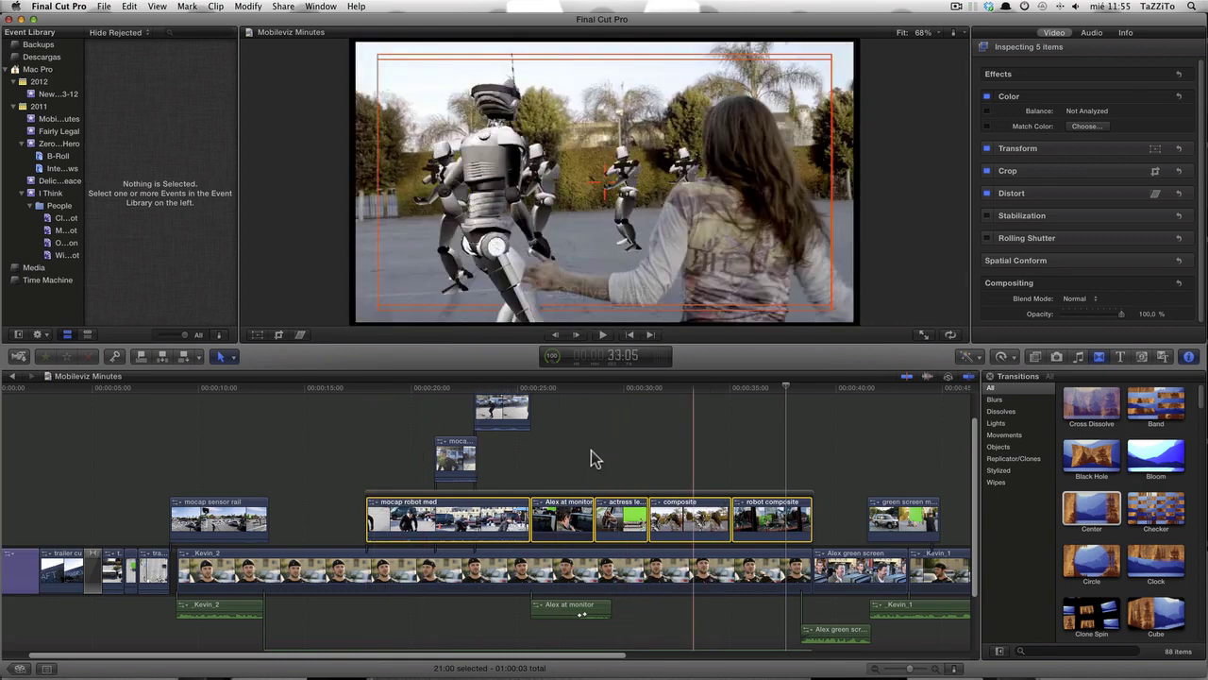
{"action": "left_click", "coordinate": [842, 442]}
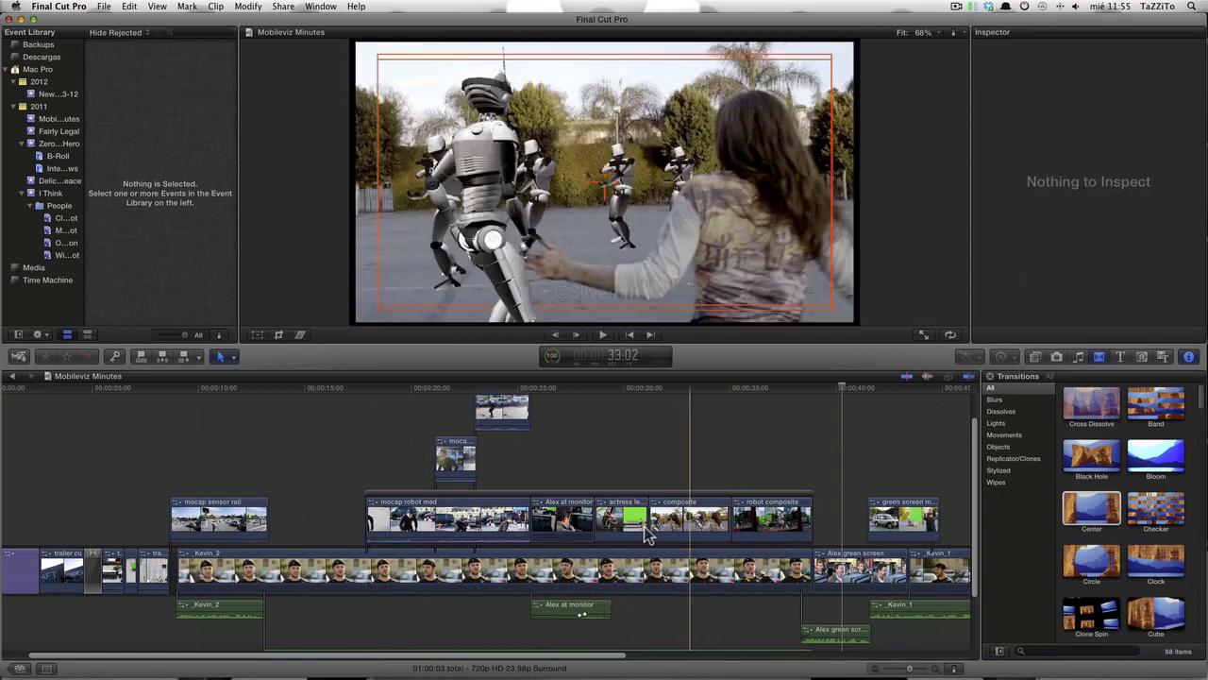
Add a Cmd+T cross dissolve after Alex at monitor, play it, then select mocap sensor rail.
{"action": "left_click", "coordinate": [594, 525]}
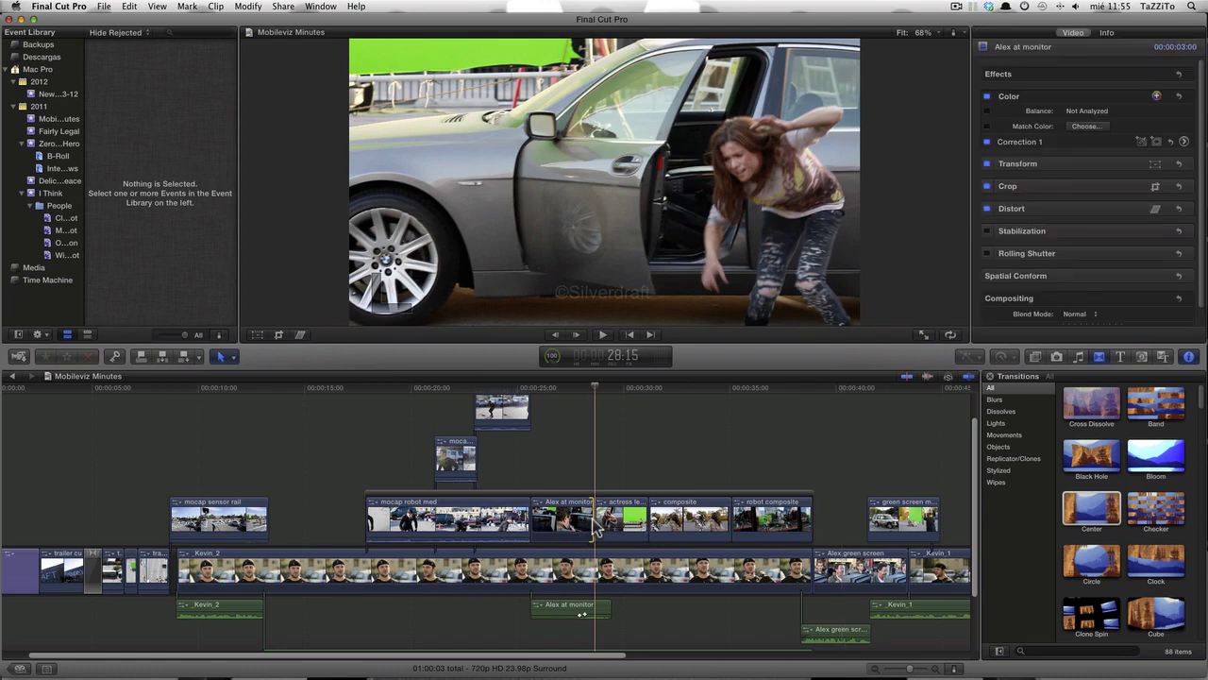
{"action": "key", "text": "super+t"}
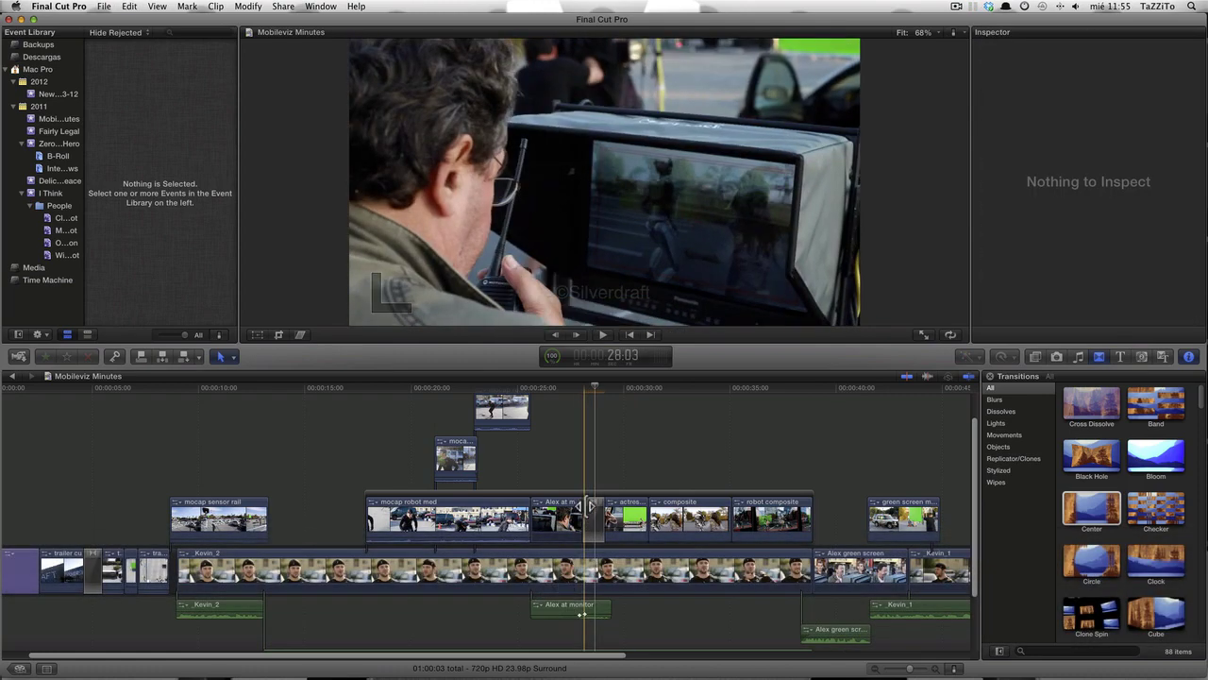
{"action": "key", "text": "space"}
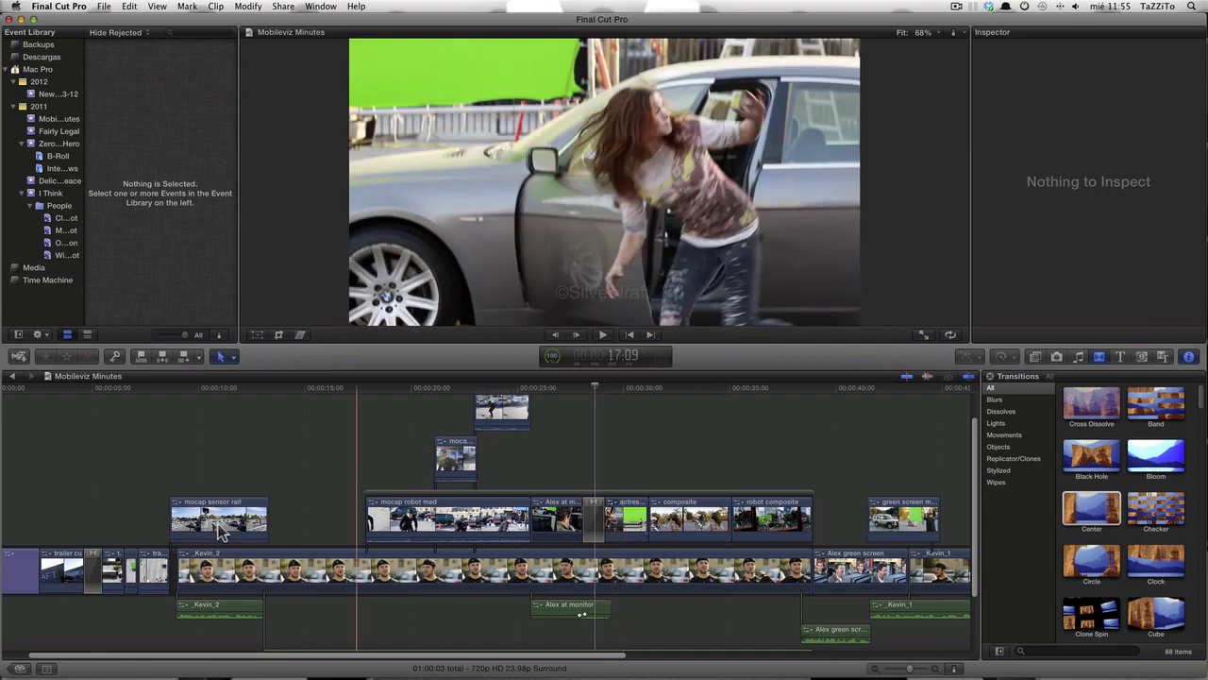
{"action": "left_click", "coordinate": [217, 531]}
{"action": "key", "text": "super+4"}
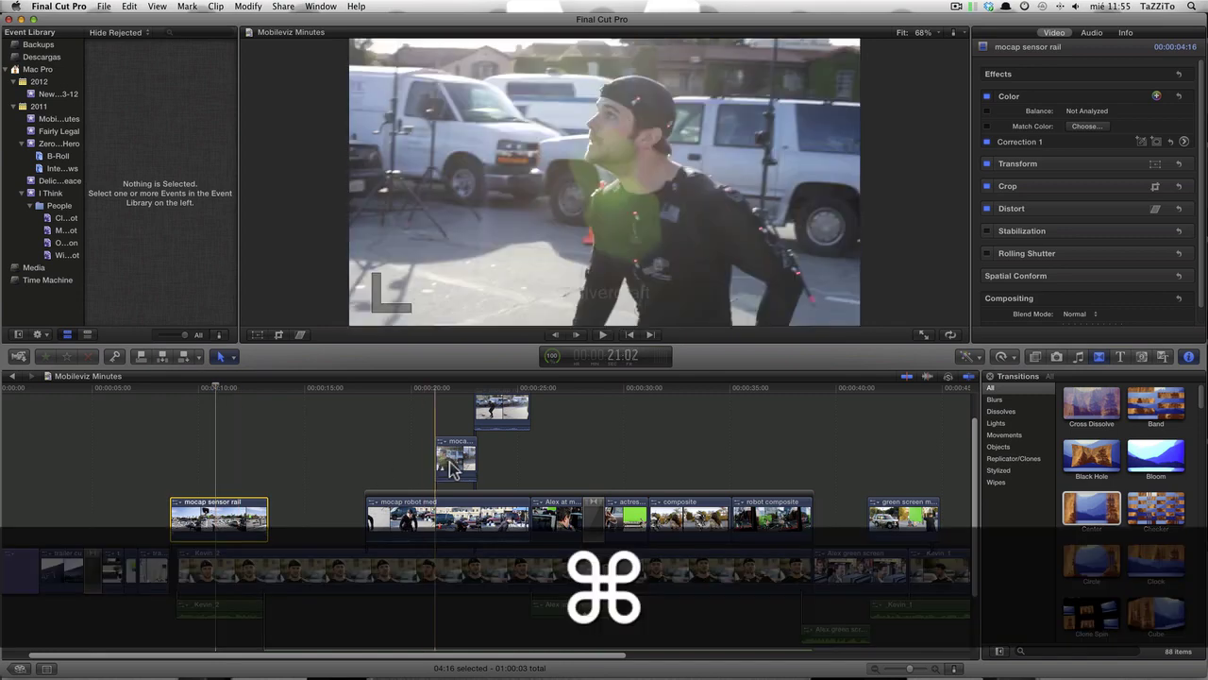
Combine mocap sensor rail with the other selected connected clips into a Compound Clip via Option-G and open it.
{"action": "left_click", "coordinate": [450, 462], "text": "super"}
{"action": "left_click", "coordinate": [510, 416], "text": "super"}
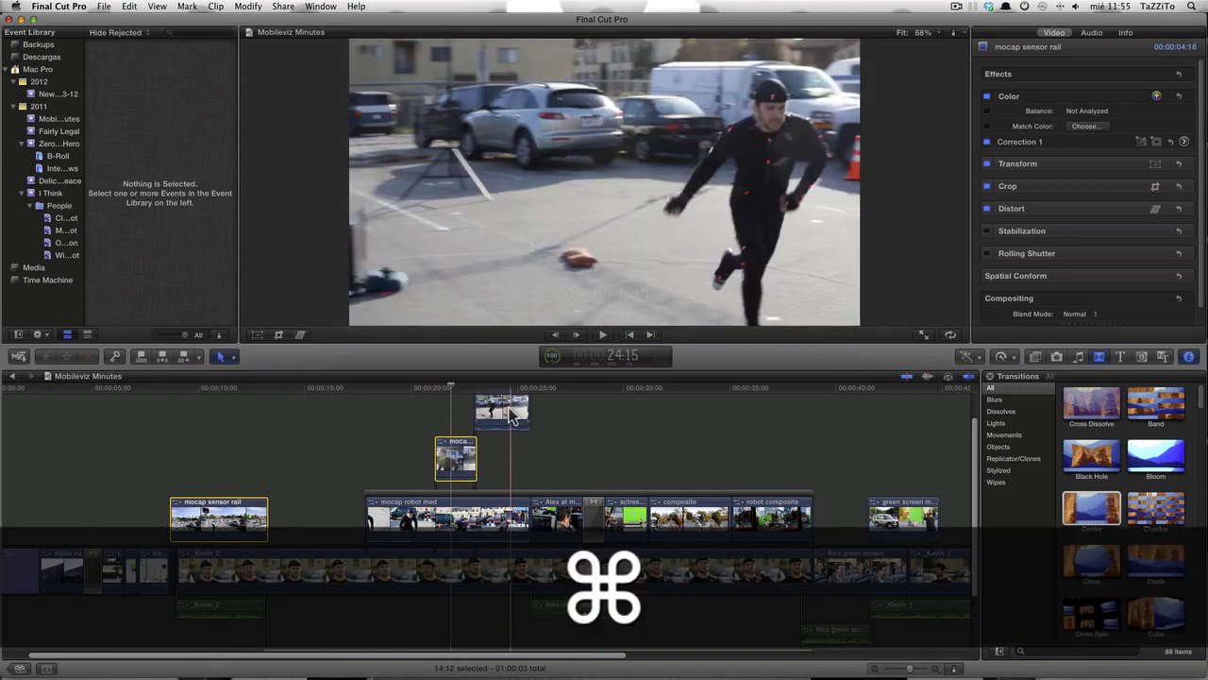
{"action": "scroll", "coordinate": [580, 411], "scroll_direction": "down", "scroll_amount": 2}
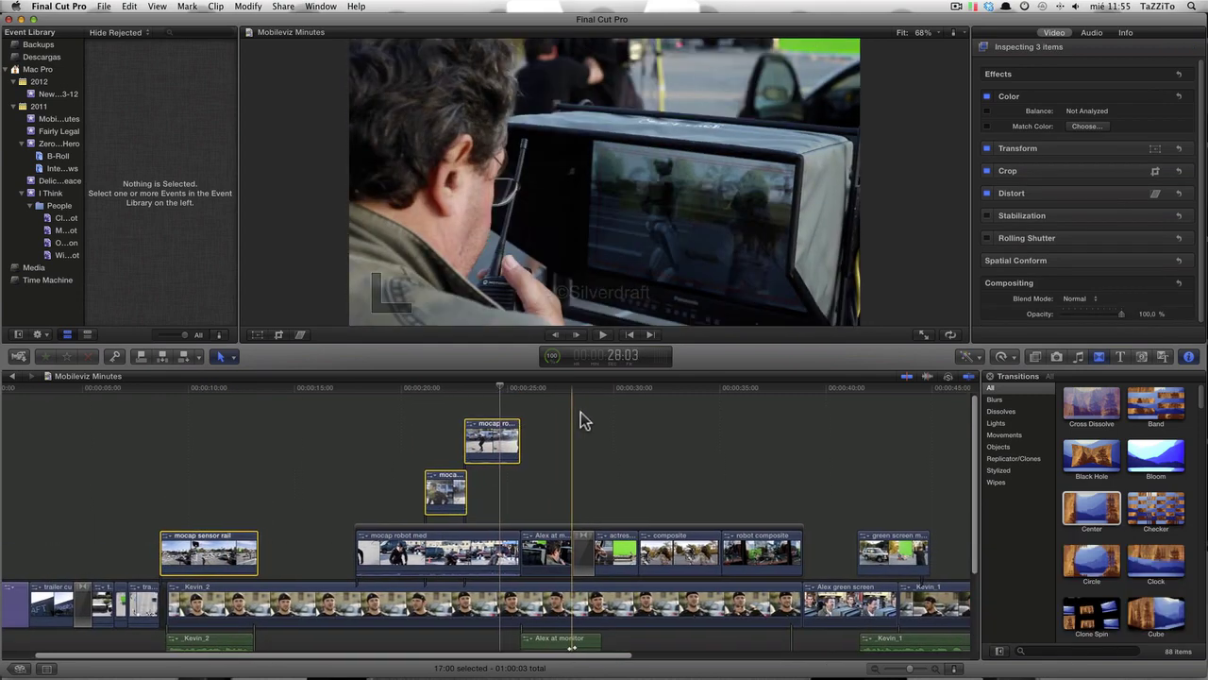
{"action": "scroll", "coordinate": [581, 412], "scroll_direction": "up", "scroll_amount": 2}
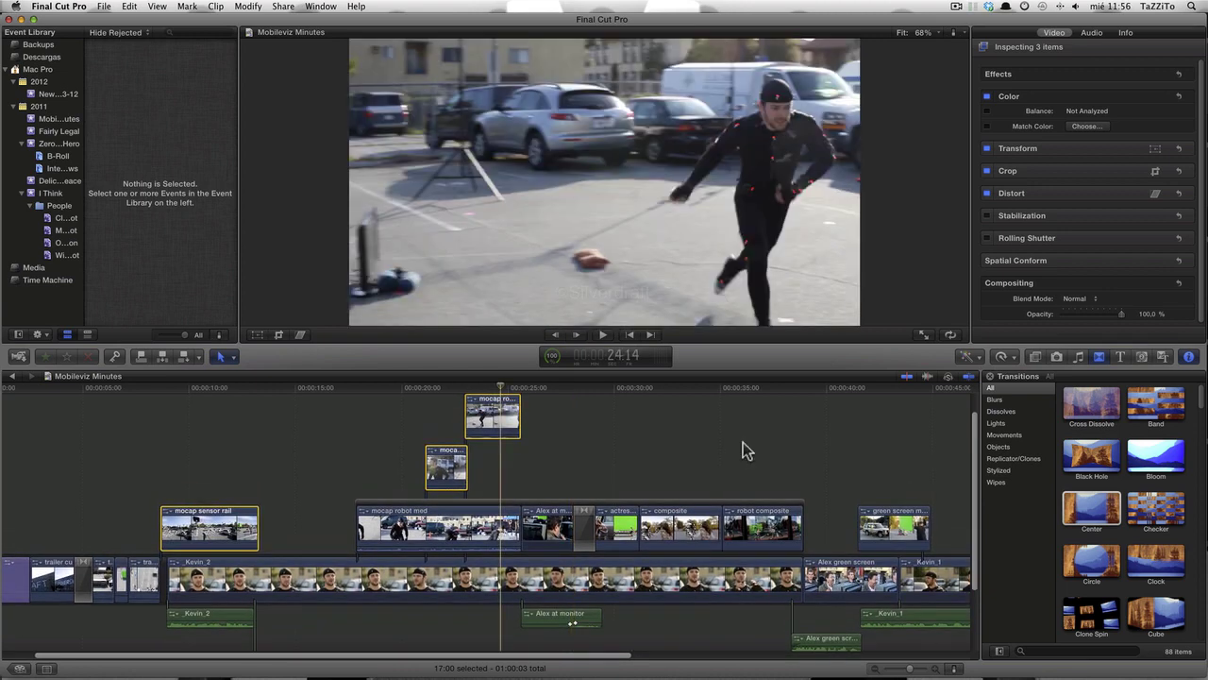
{"action": "key", "text": "alt+super"}
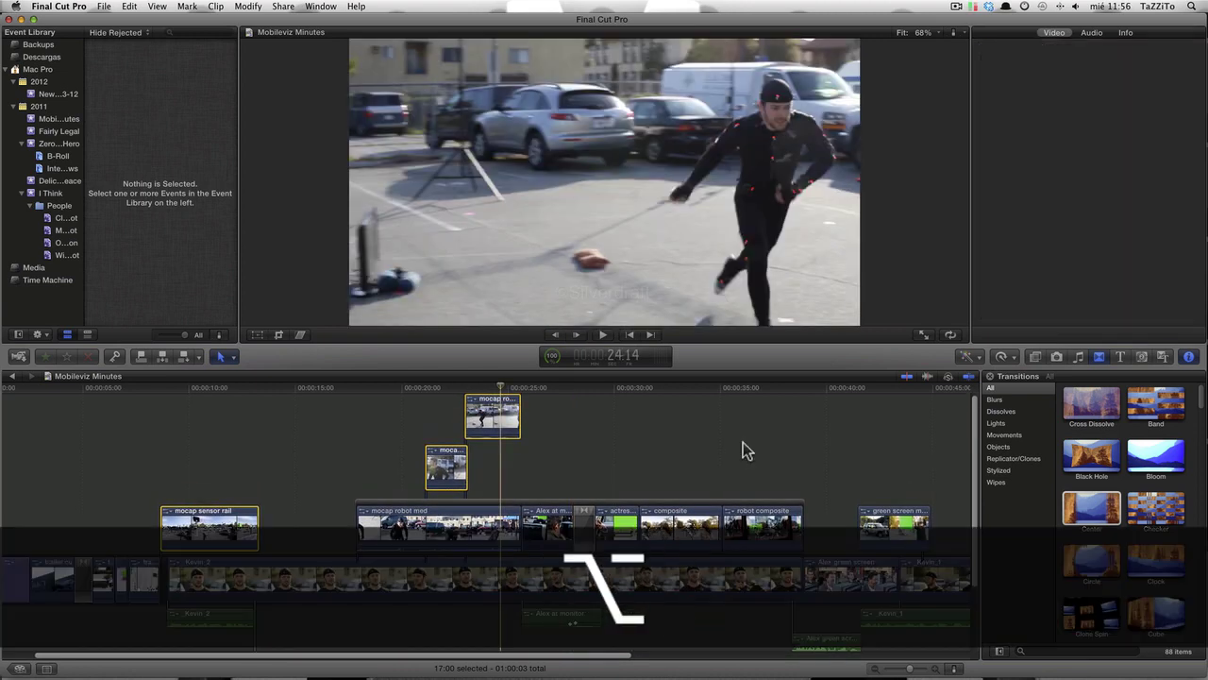
{"action": "key", "text": "alt+g"}
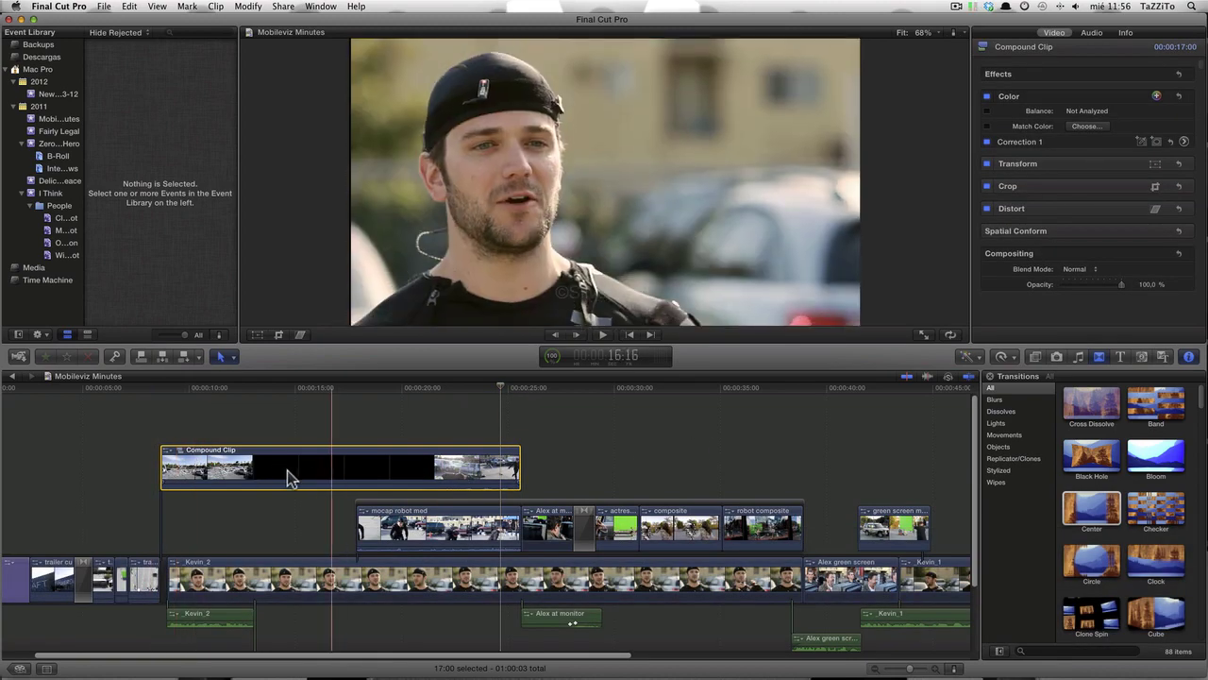
{"action": "key", "text": "space"}
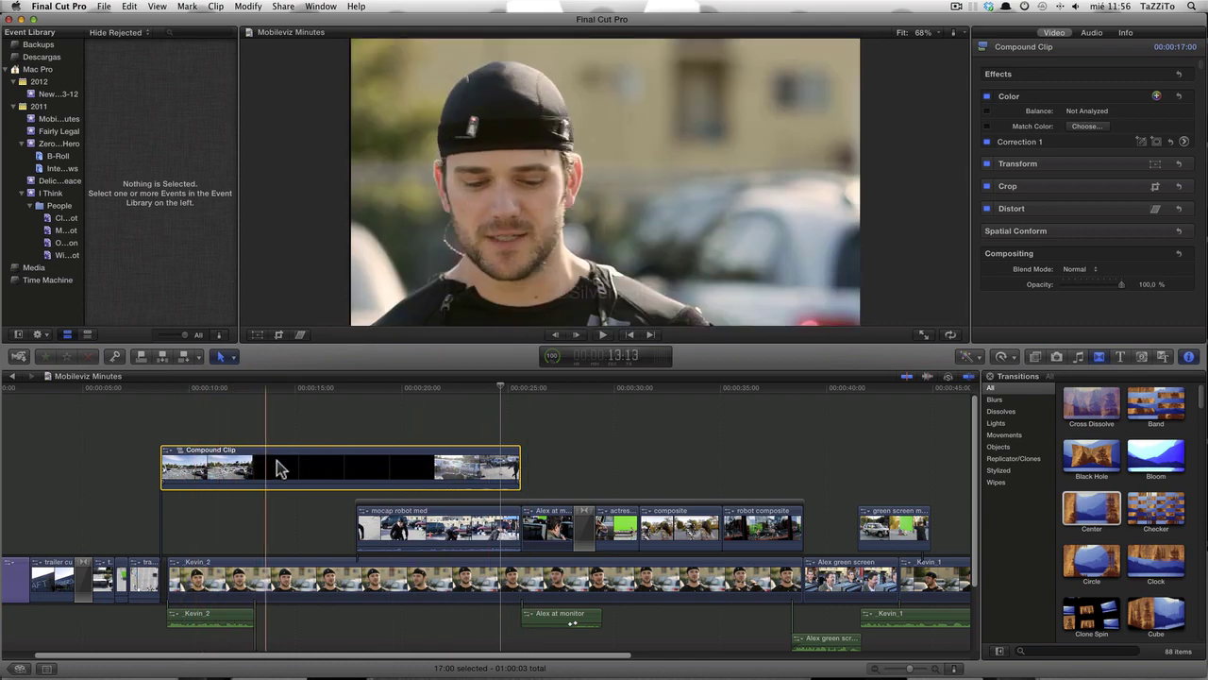
{"action": "left_click", "coordinate": [355, 476]}
{"action": "double_click", "coordinate": [354, 473]}
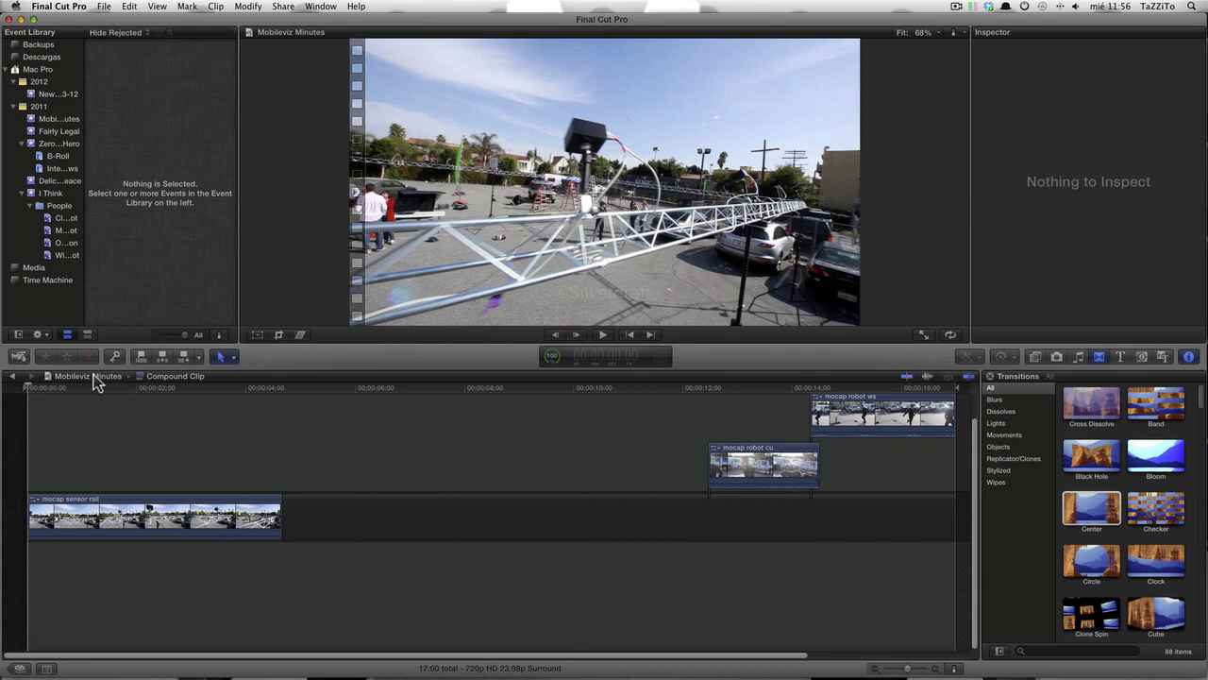
Leave the Compound Clip via the Mobileviz Minutes breadcrumb to return to the parent project.
{"action": "left_click", "coordinate": [12, 376]}
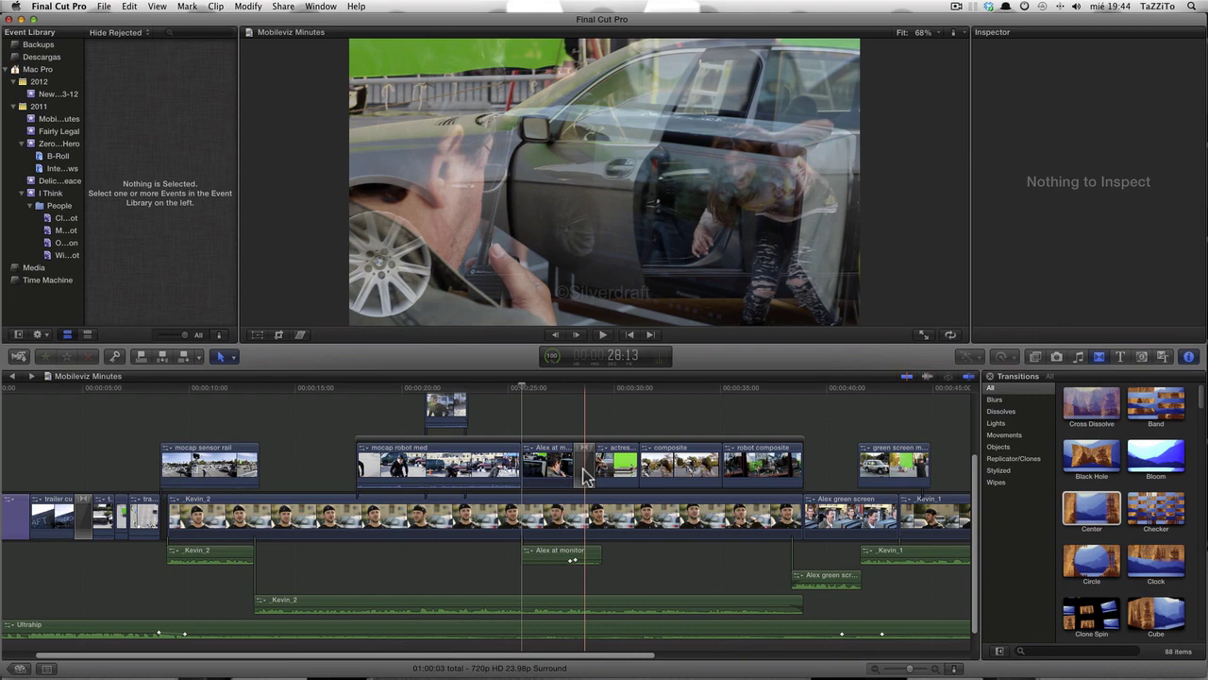
Open the Zero to Hero_MUSIC project from the Project Library, check clip appearance, and play its ending.
{"action": "left_click", "coordinate": [19, 670]}
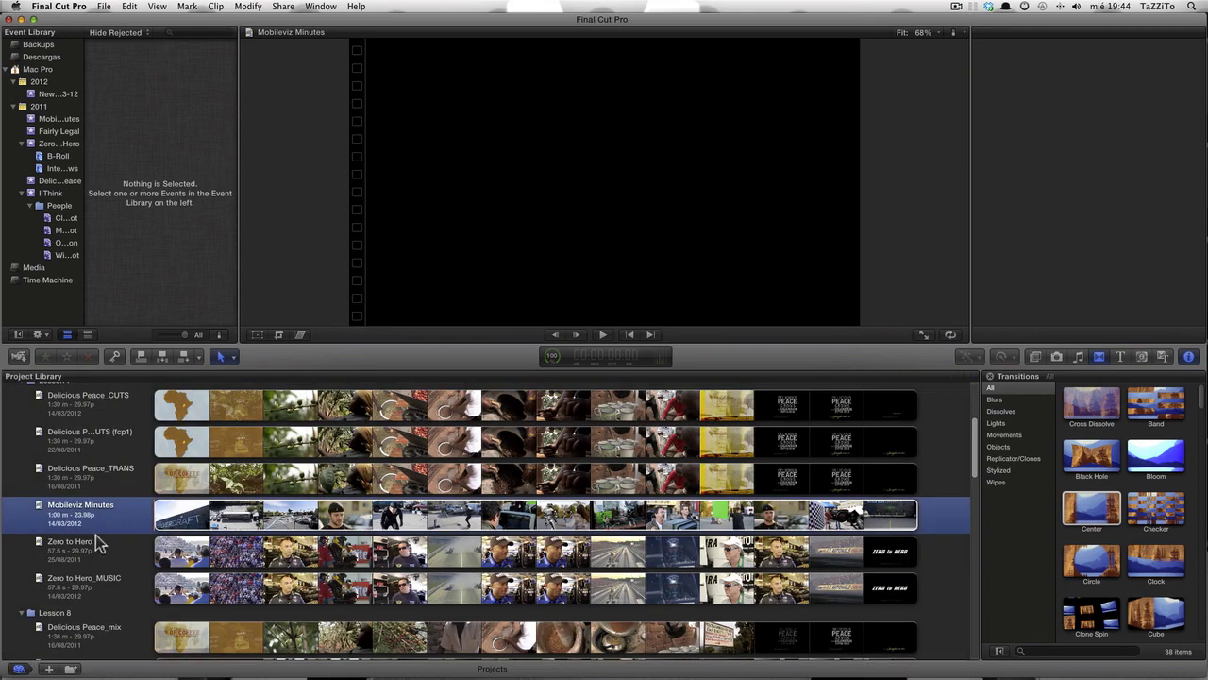
{"action": "double_click", "coordinate": [63, 587]}
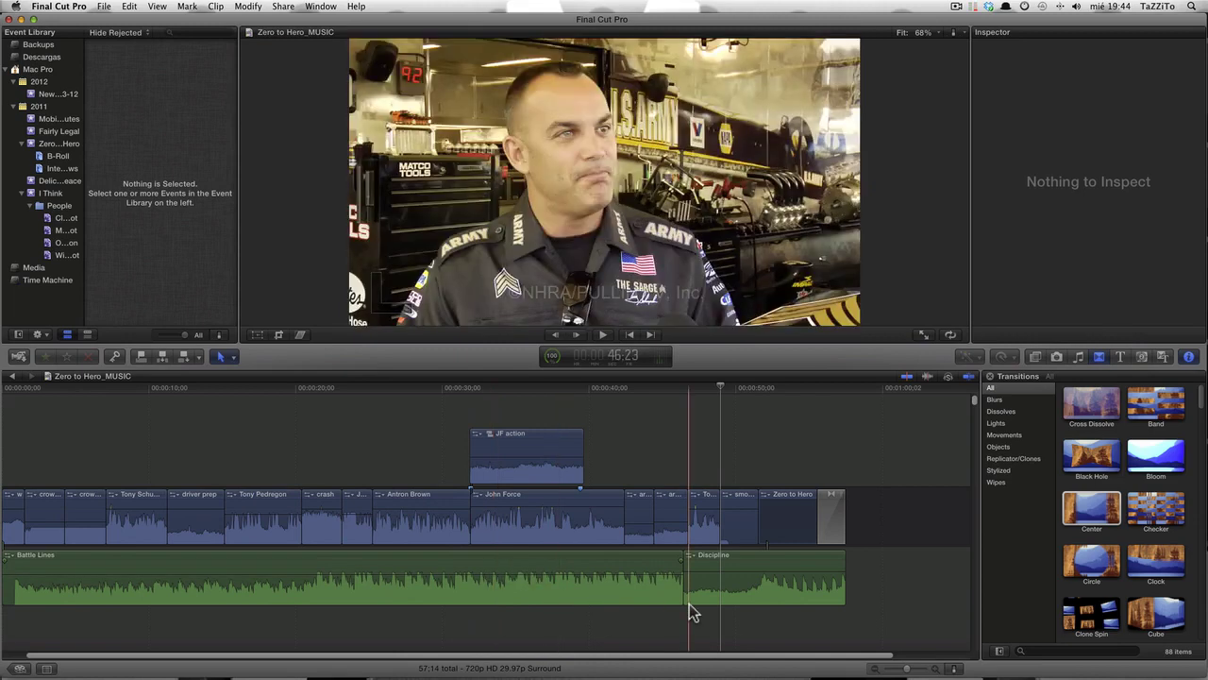
{"action": "left_click", "coordinate": [955, 667]}
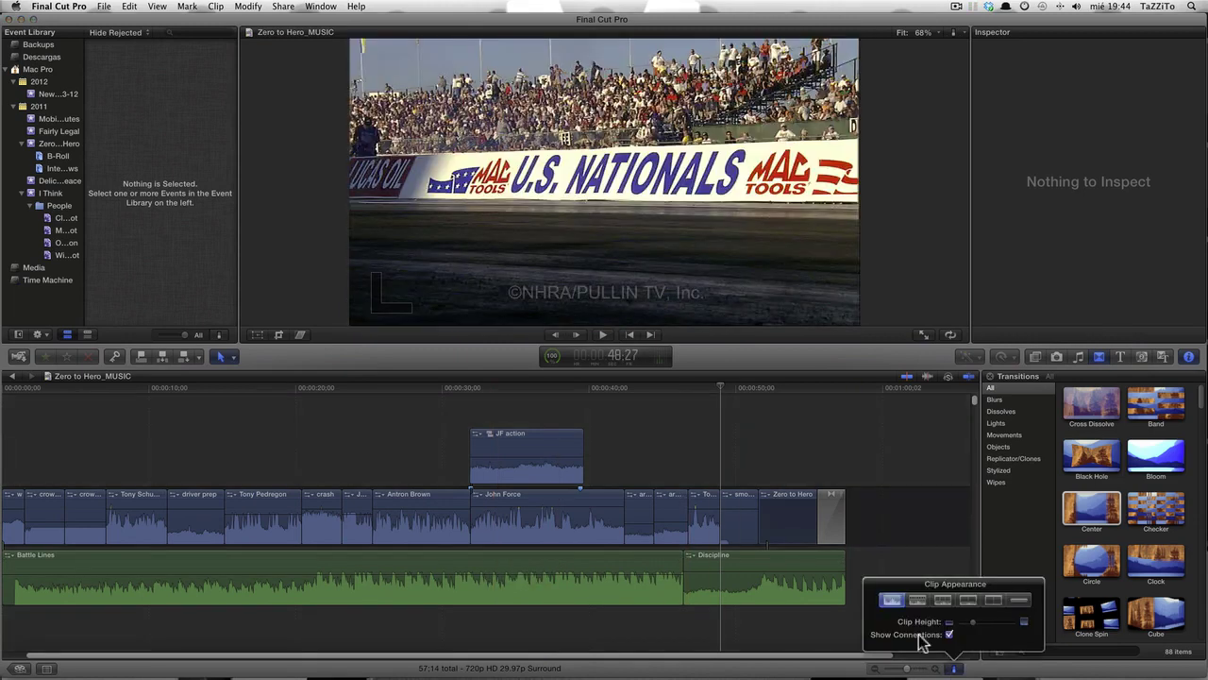
{"action": "left_click", "coordinate": [852, 460]}
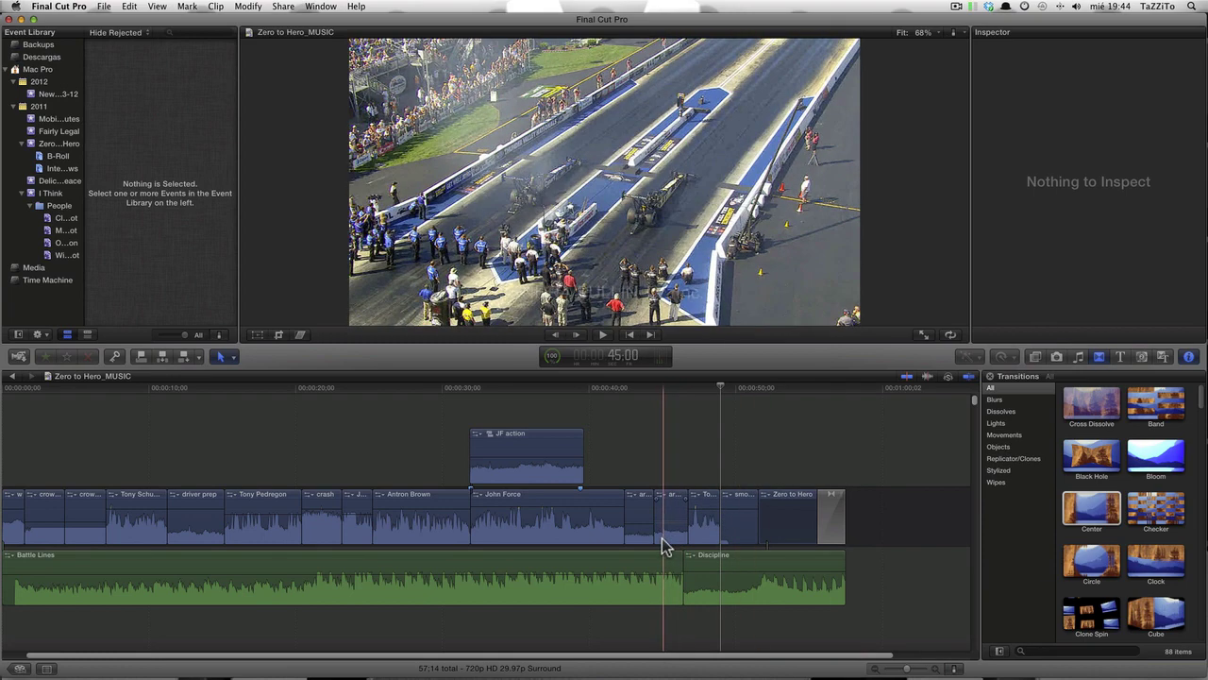
{"action": "key", "text": "space"}
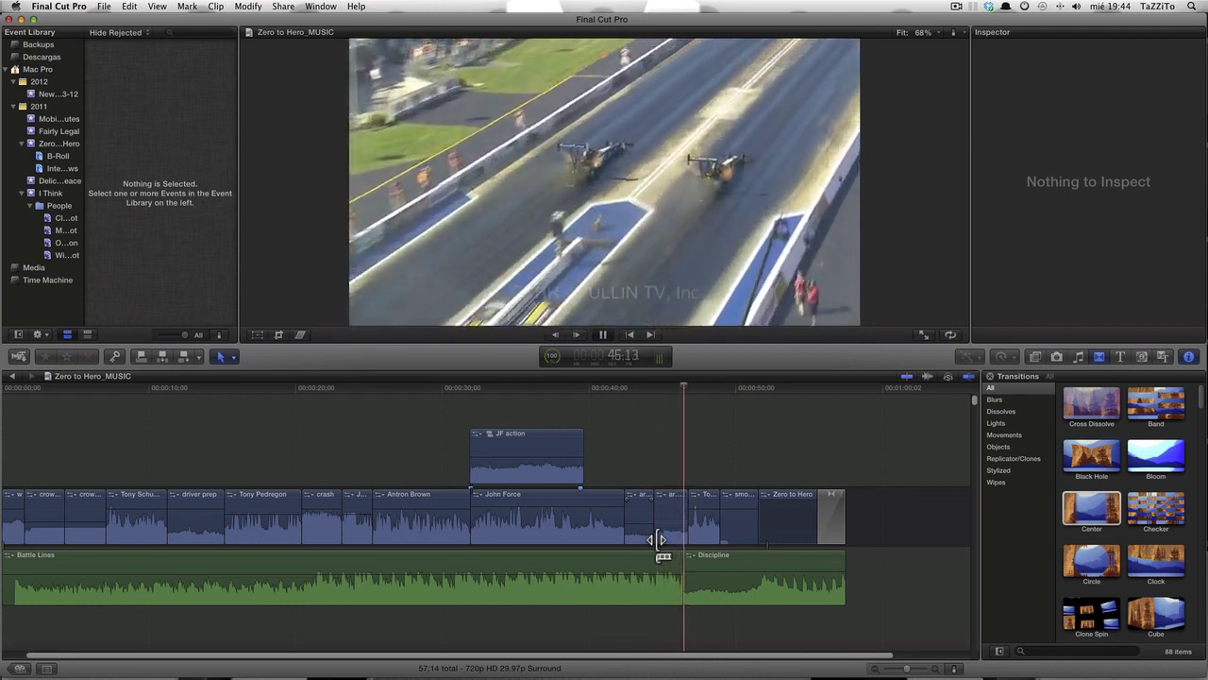
{"action": "key", "text": "space"}
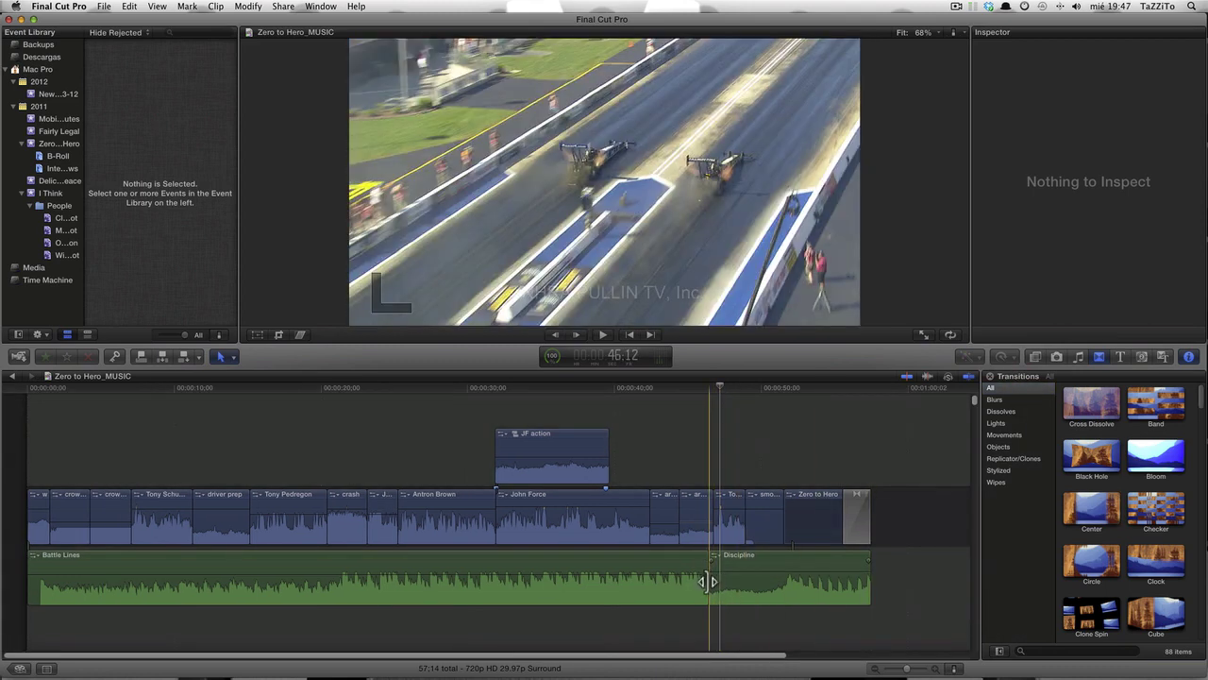
Group the Battle Lines and Discipline music clips into one storyline with Cmd-G.
{"action": "left_click", "coordinate": [709, 581]}
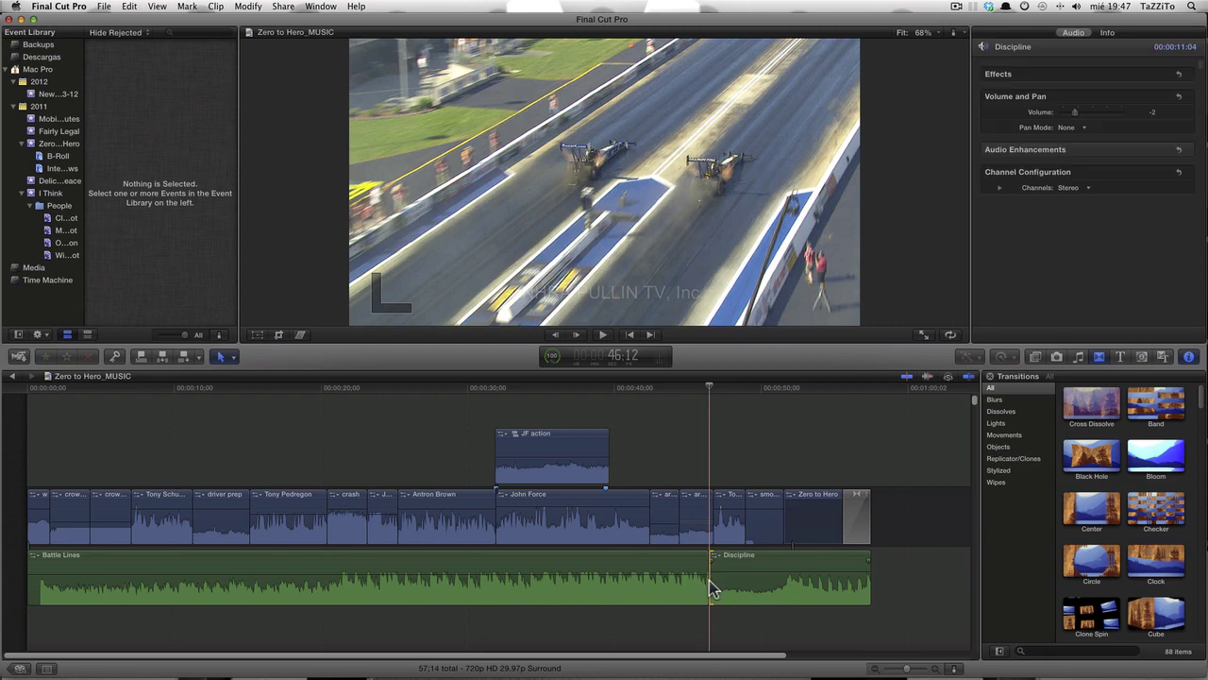
{"action": "key", "text": "super+t"}
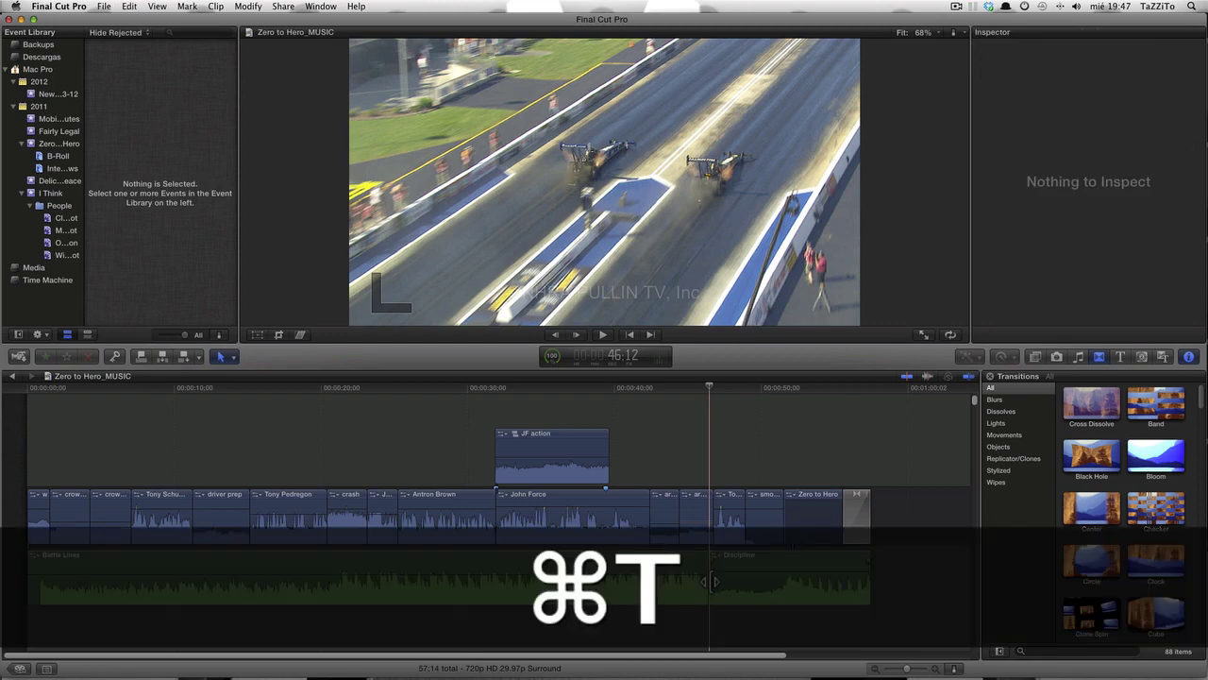
{"action": "left_click", "coordinate": [706, 577]}
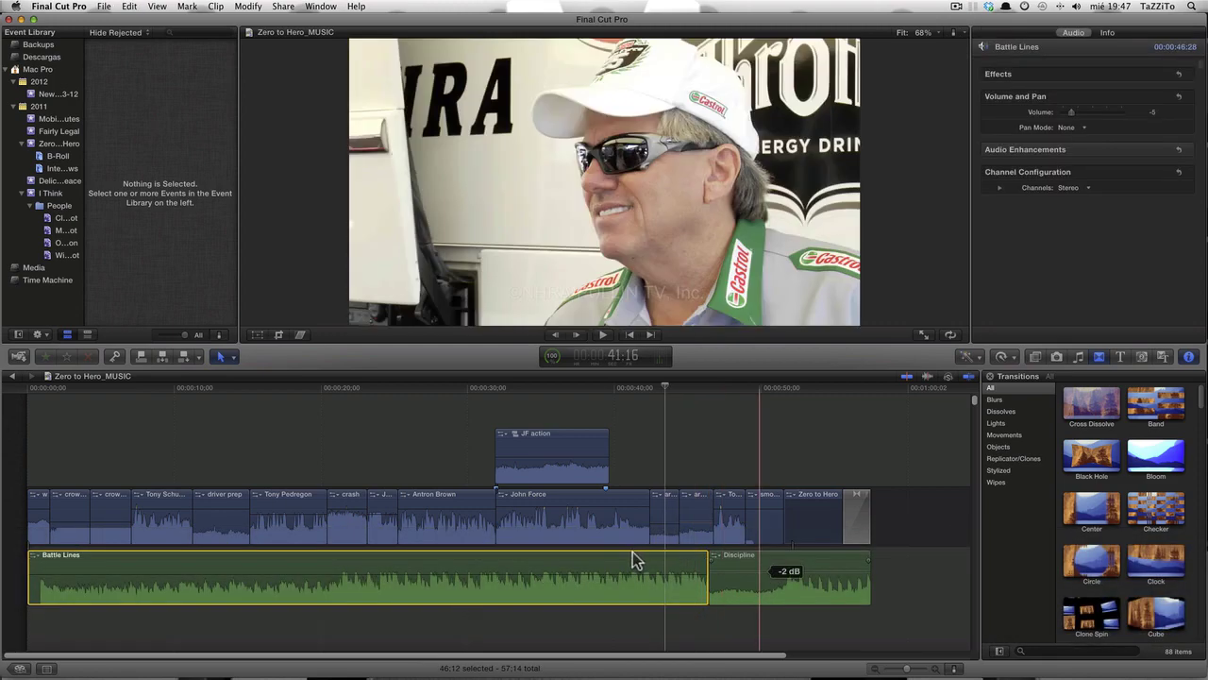
{"action": "left_click", "coordinate": [757, 573], "text": "super"}
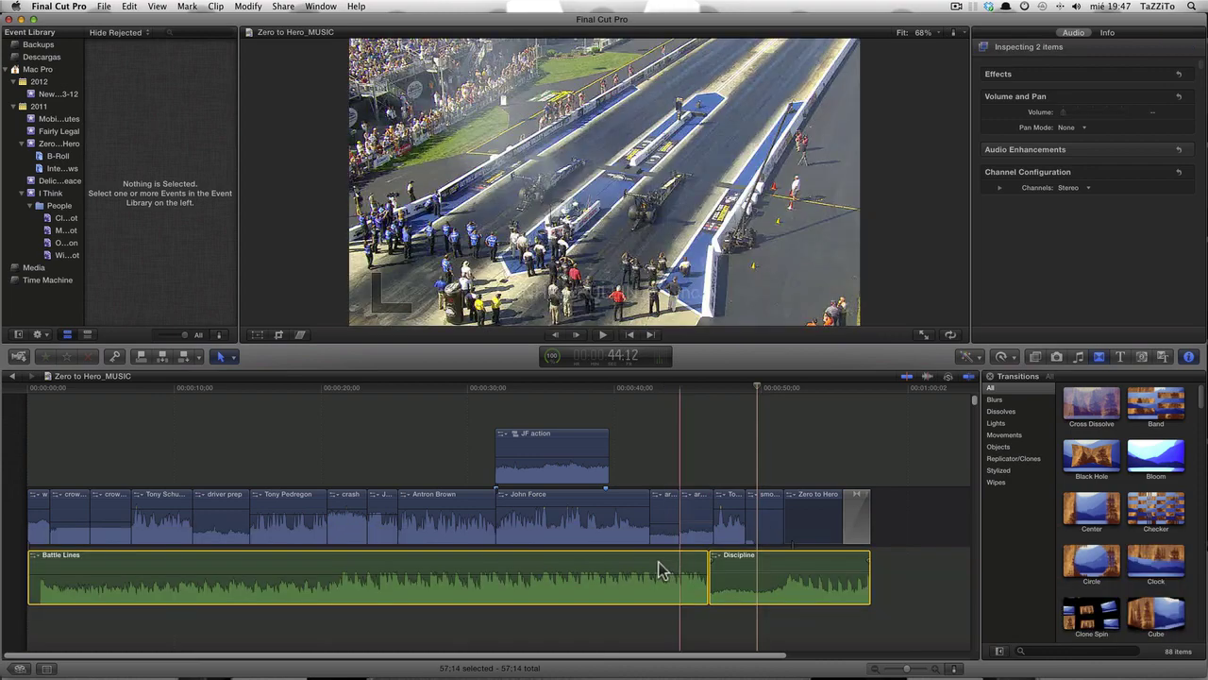
{"action": "key", "text": "super+g"}
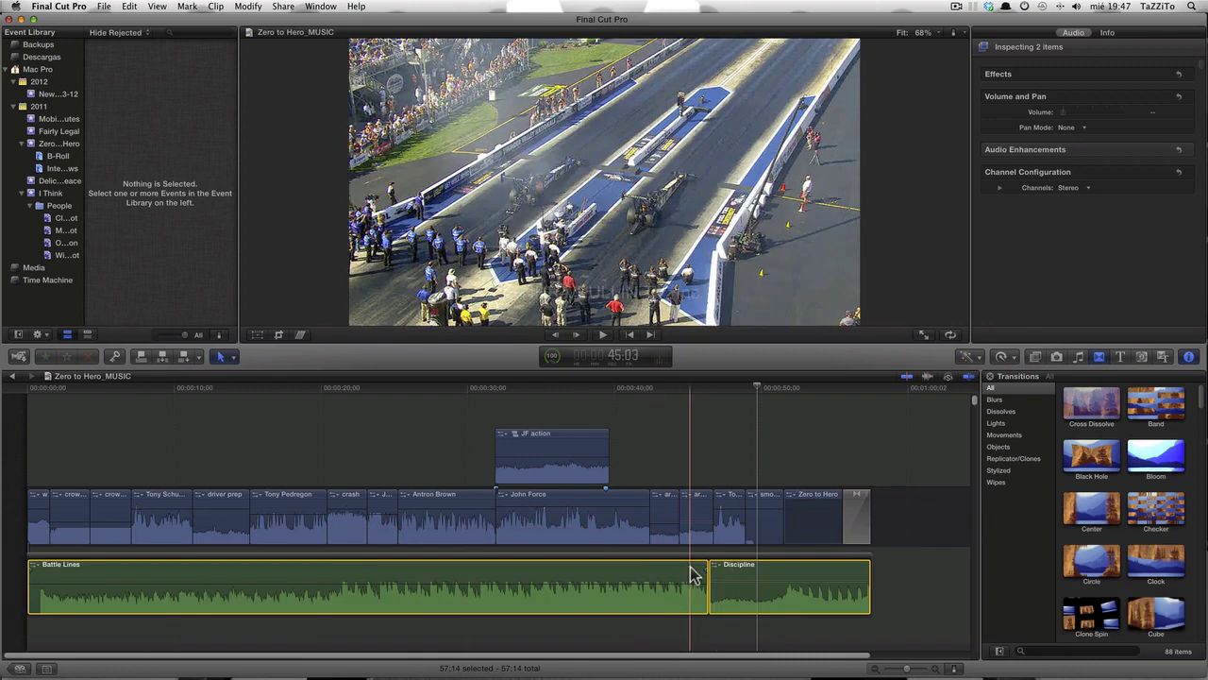
{"action": "left_click", "coordinate": [890, 576]}
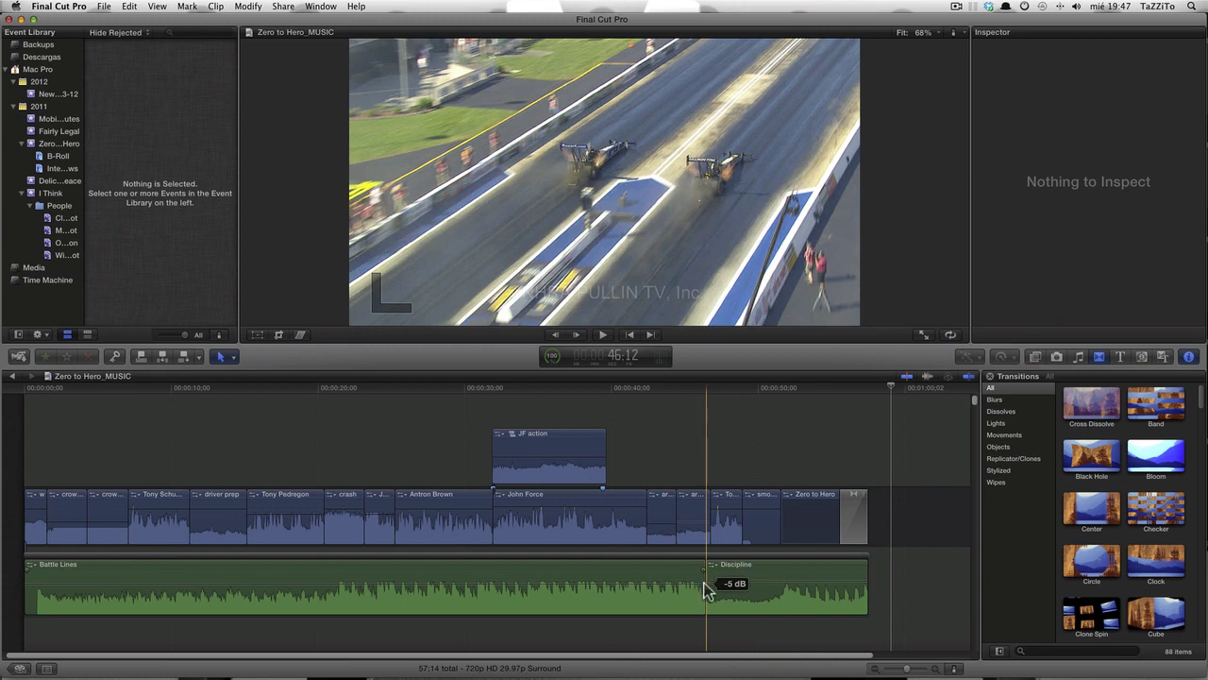
Add a Cross Dissolve at the edit between Battle Lines and Discipline, zoom in, and play it.
{"action": "left_click", "coordinate": [703, 585]}
{"action": "key", "text": "super+t"}
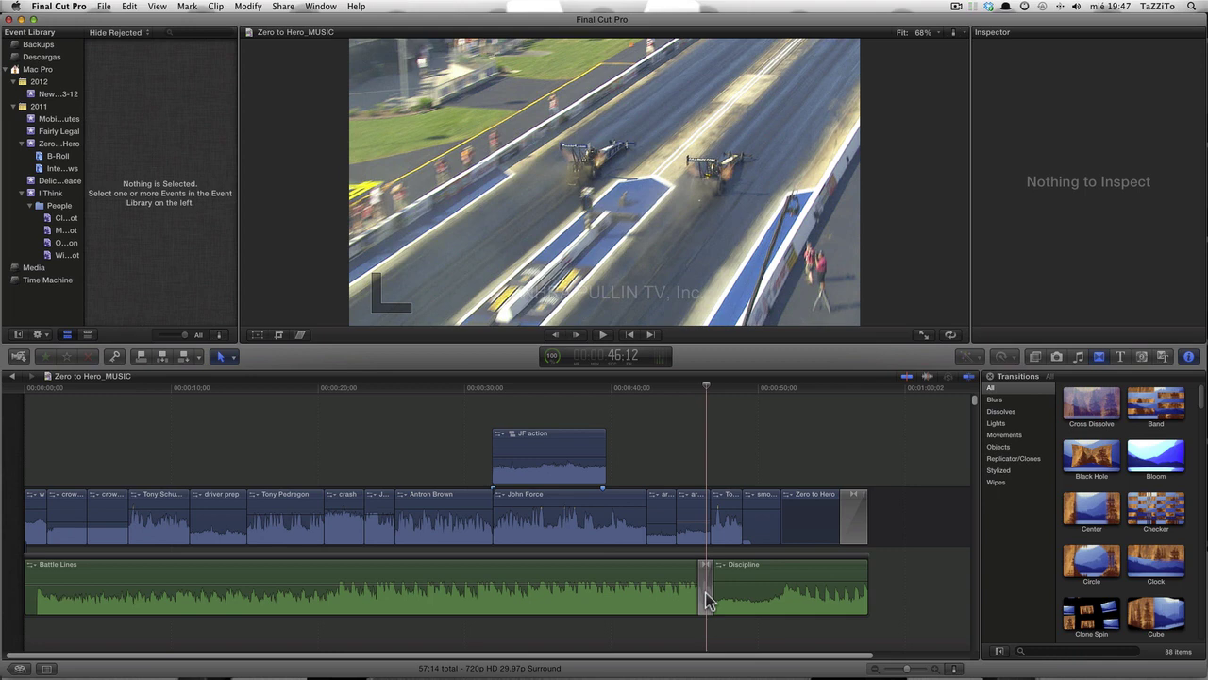
{"action": "key", "text": "super+equal"}
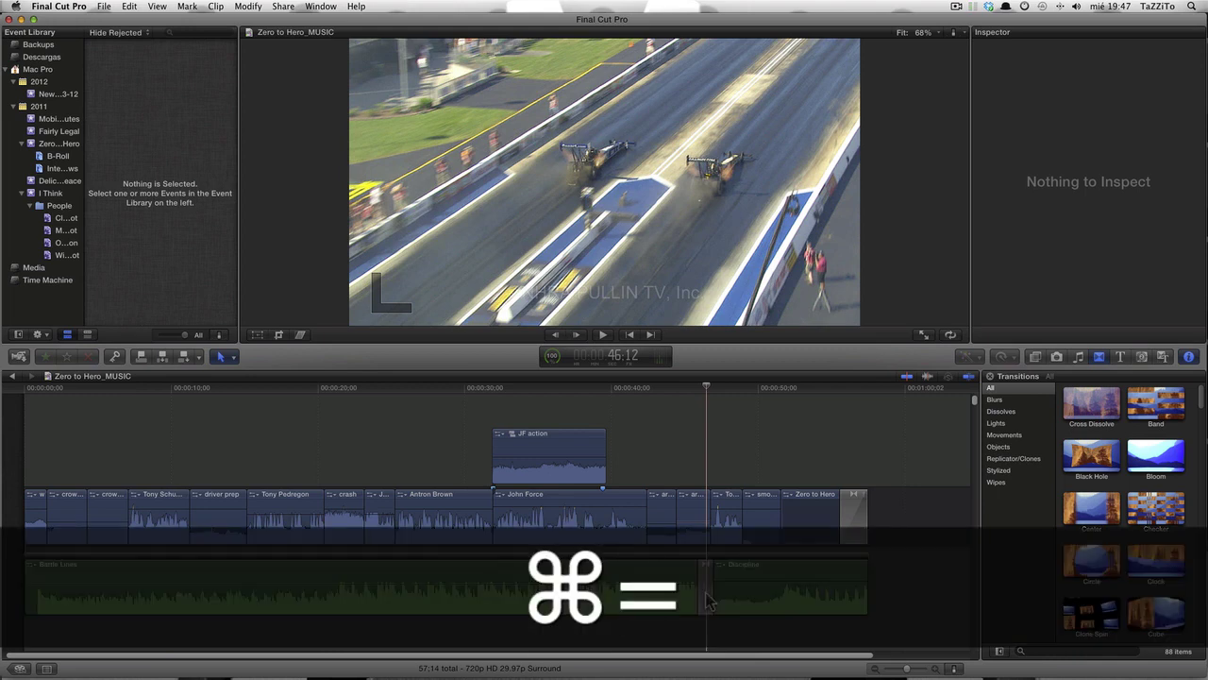
{"action": "key", "text": "super+equal"}
{"action": "key", "text": "super+equal"}
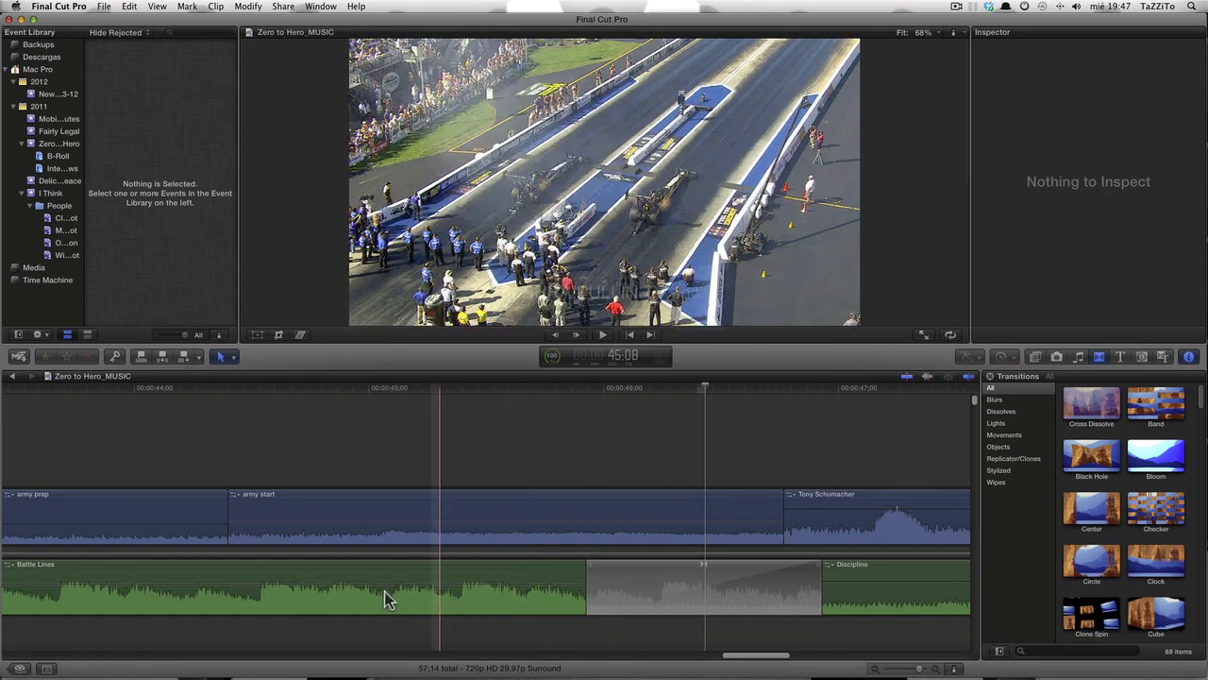
{"action": "key", "text": "space"}
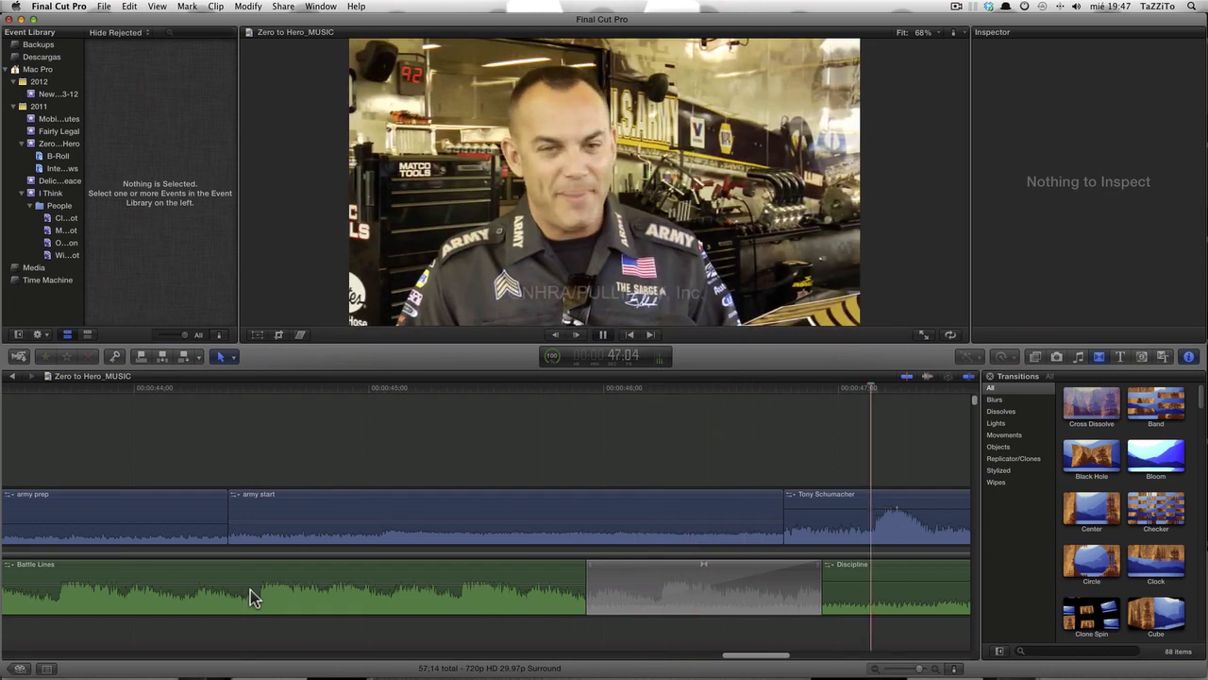
{"action": "key", "text": "space"}
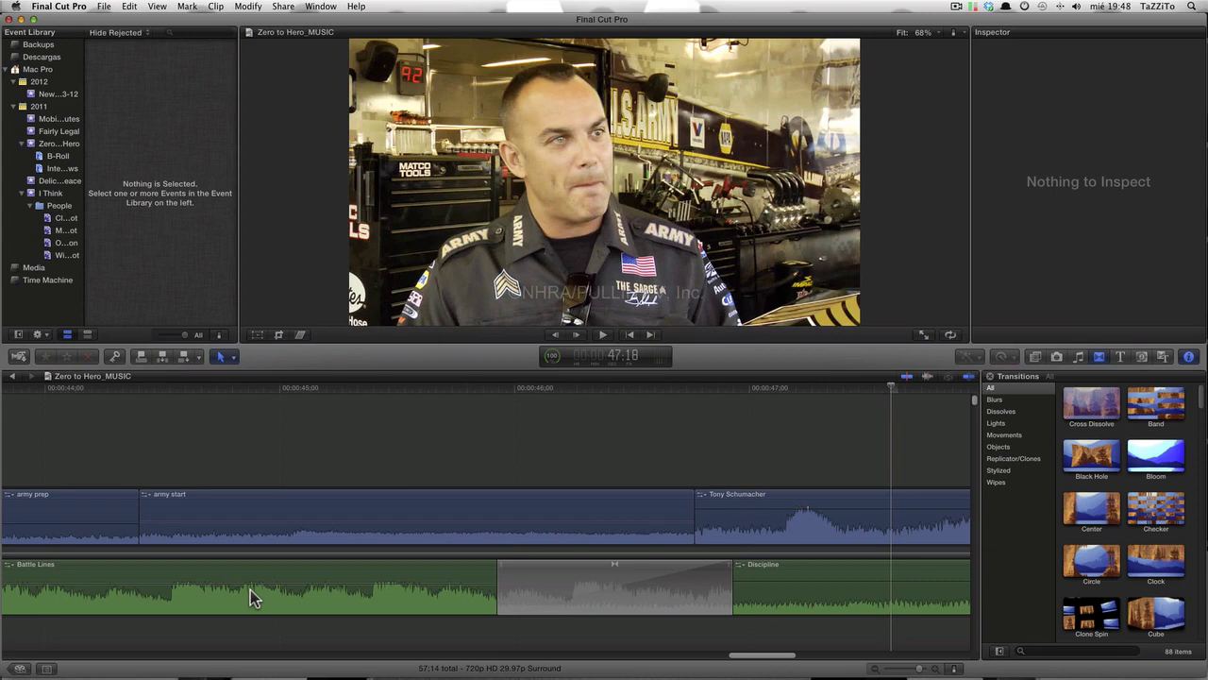
Inspect the crossfade's settings: Look stays Normal, fade-in and fade-out types are +3dB.
{"action": "left_click", "coordinate": [595, 583]}
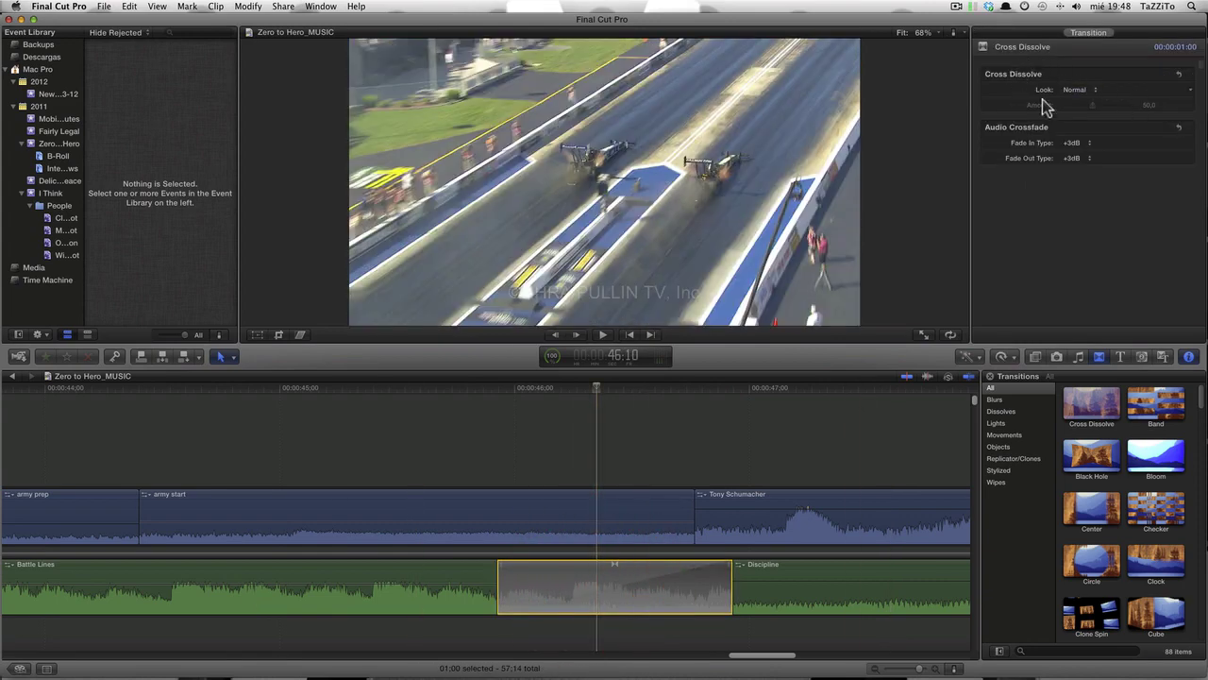
{"action": "left_click", "coordinate": [1096, 92]}
{"action": "left_click", "coordinate": [1020, 52]}
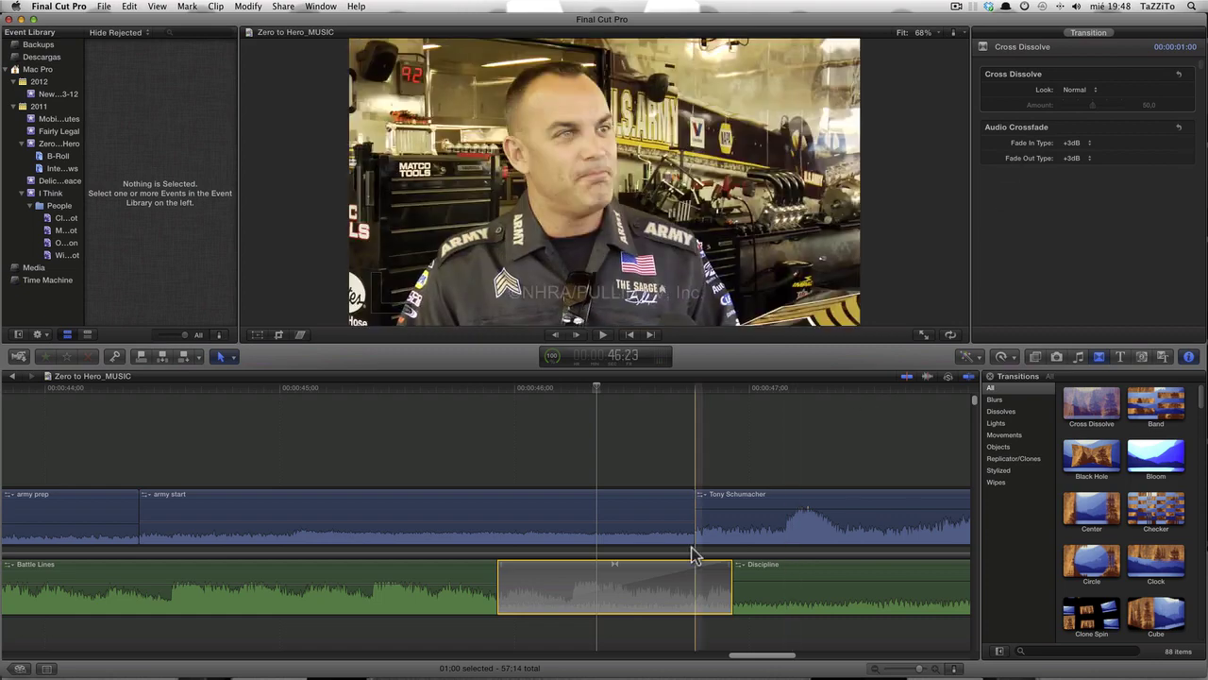
{"action": "left_click", "coordinate": [1019, 129]}
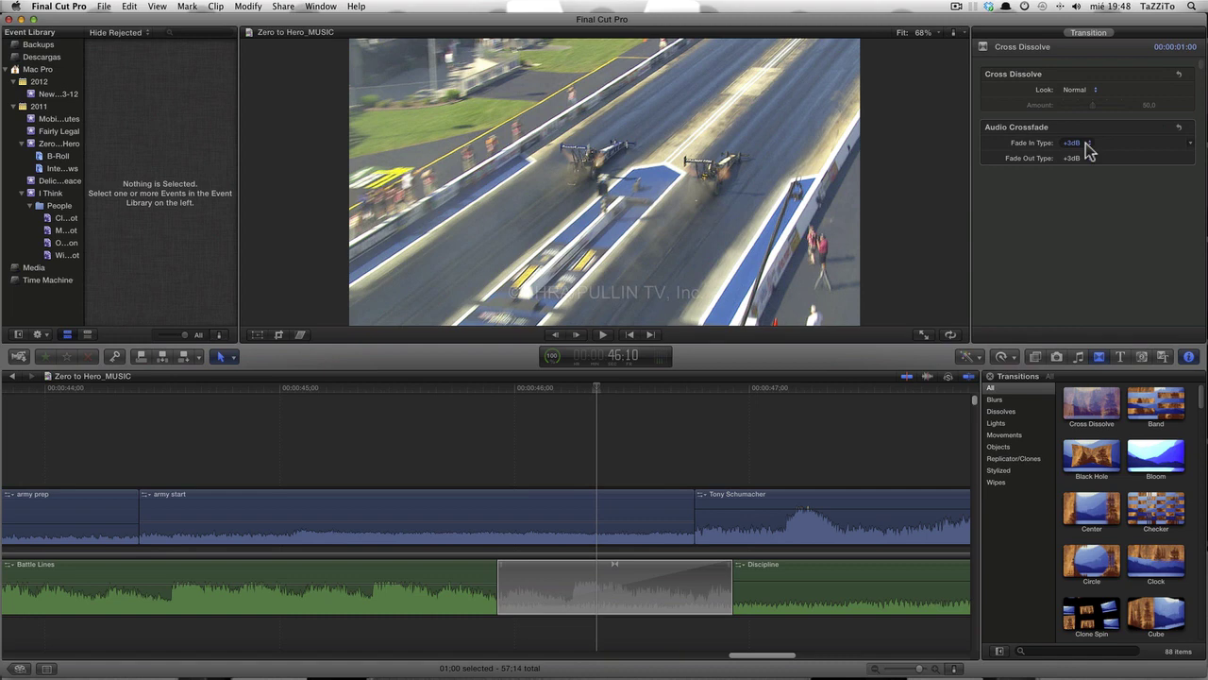
{"action": "left_click", "coordinate": [607, 571]}
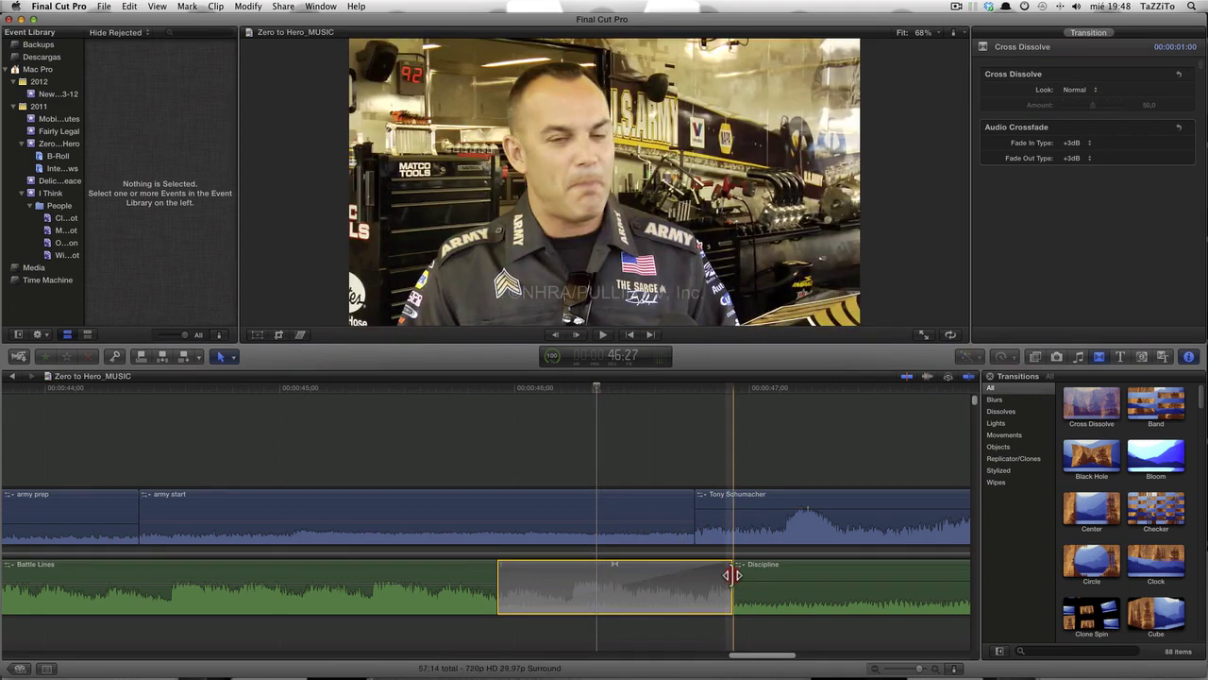
Lengthen the Battle Lines–Discipline crossfade considerably and play it back.
{"action": "left_click_drag", "start_coordinate": [733, 574], "coordinate": [863, 556]}
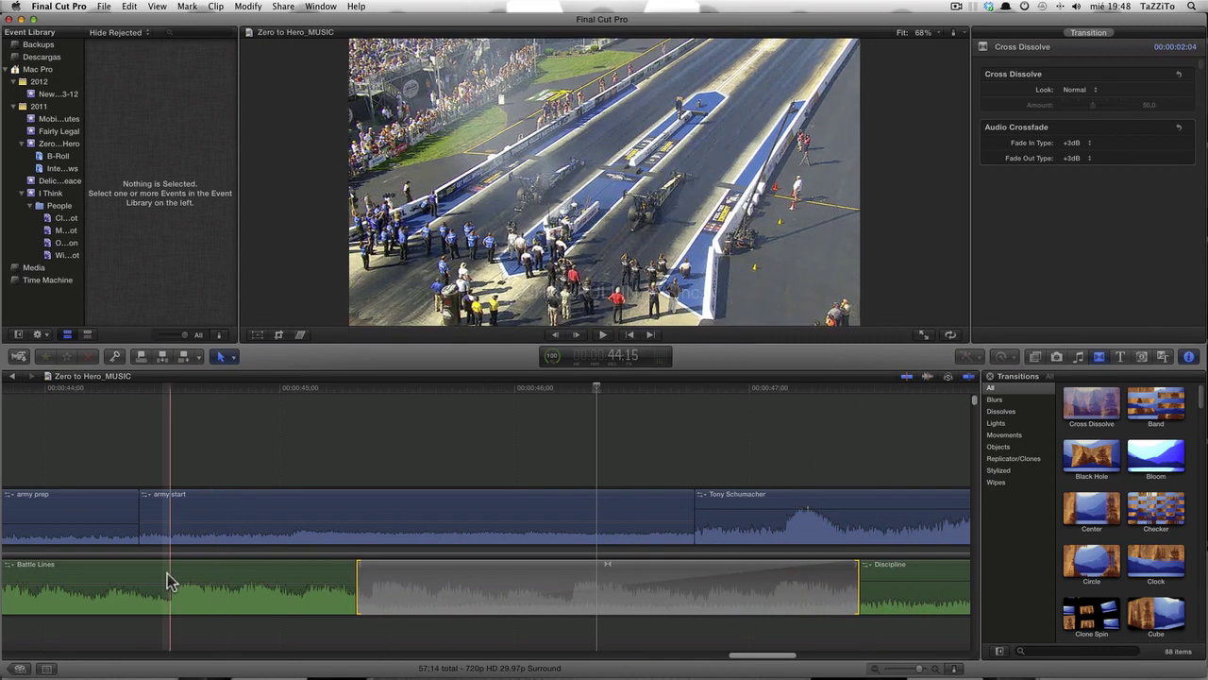
{"action": "key", "text": "space"}
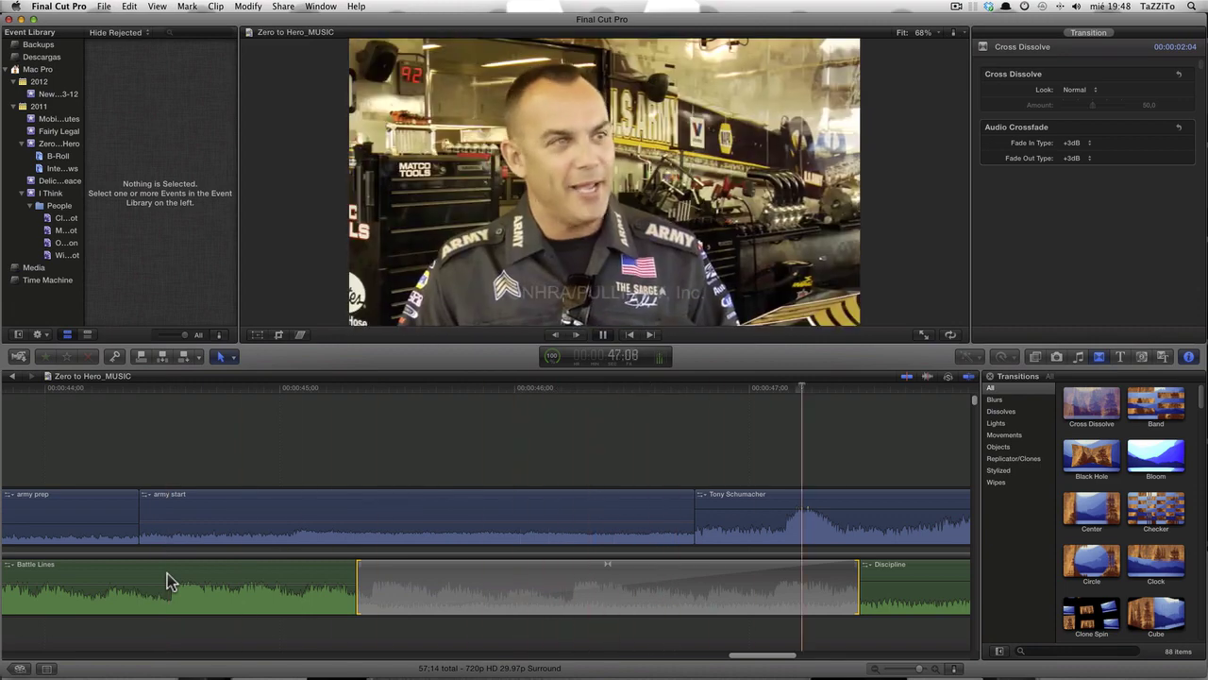
{"action": "key", "text": "space"}
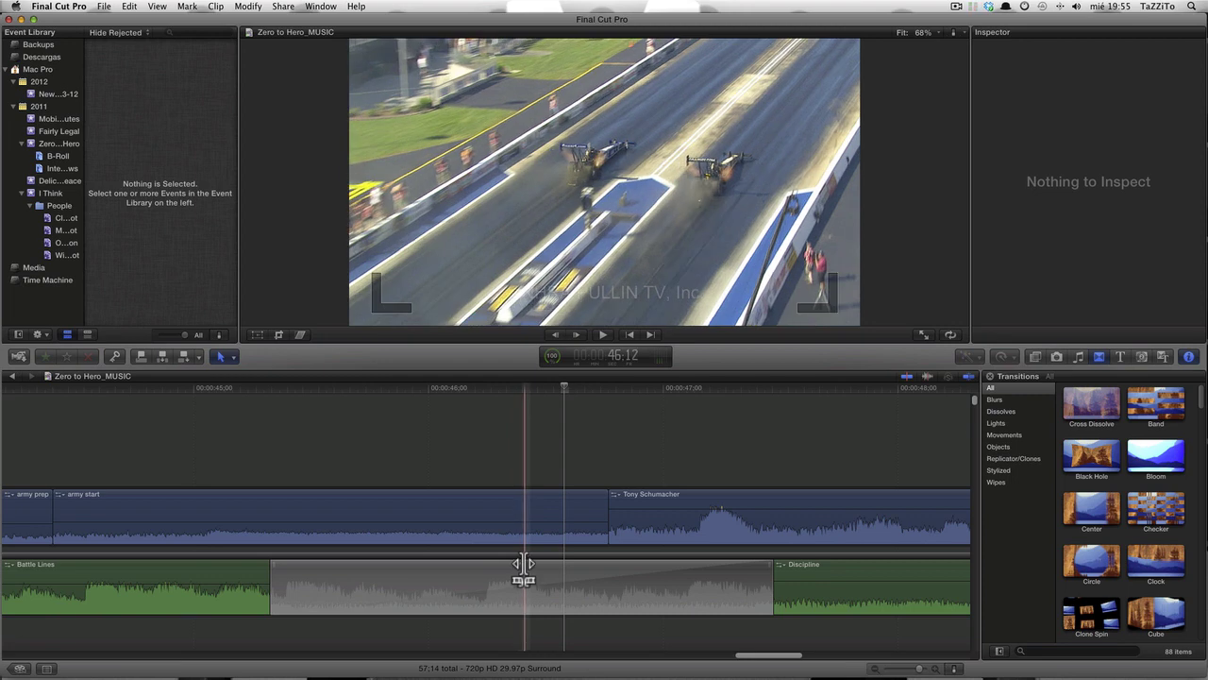
Roll the crossfade's edit point about seven frames (+07) later and play it back.
{"action": "left_click", "coordinate": [524, 565]}
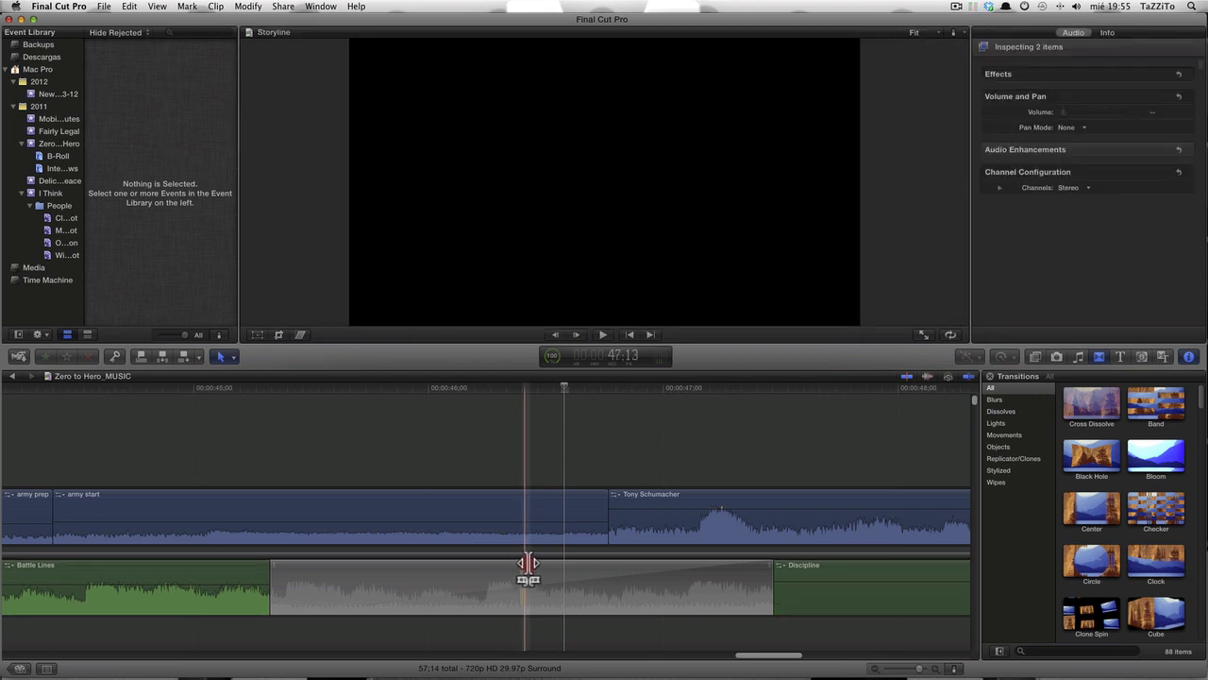
{"action": "left_click_drag", "start_coordinate": [527, 564], "coordinate": [579, 565]}
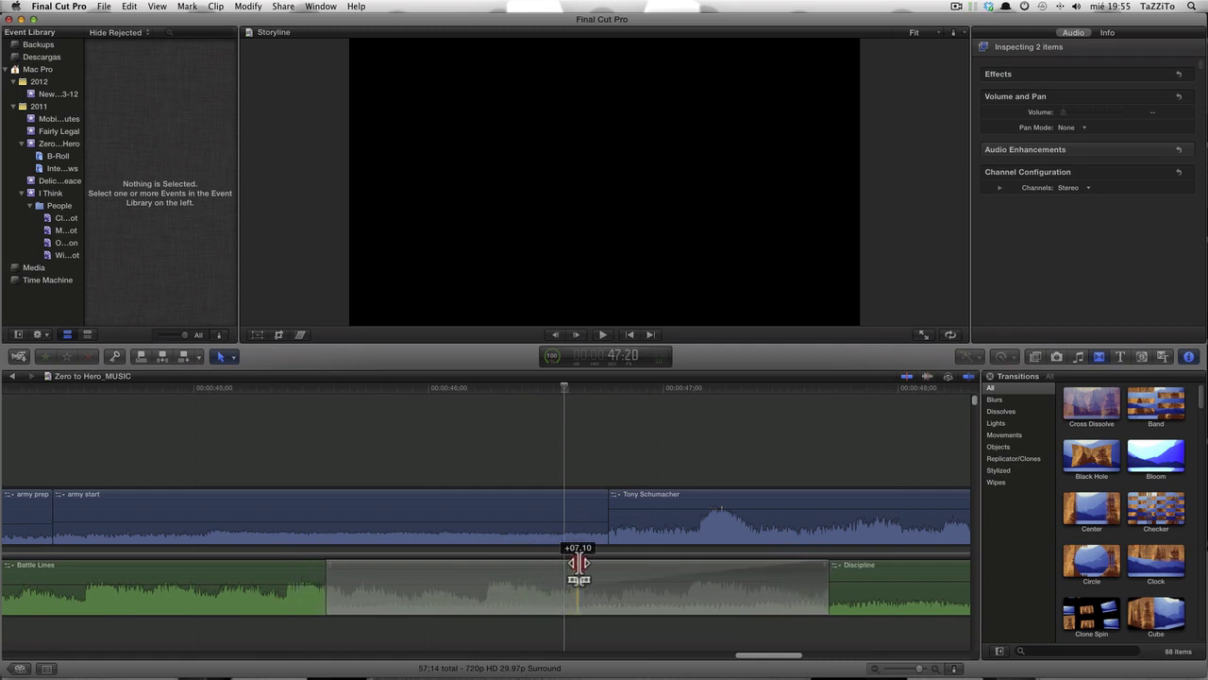
{"action": "left_click_drag", "start_coordinate": [579, 564], "coordinate": [579, 565]}
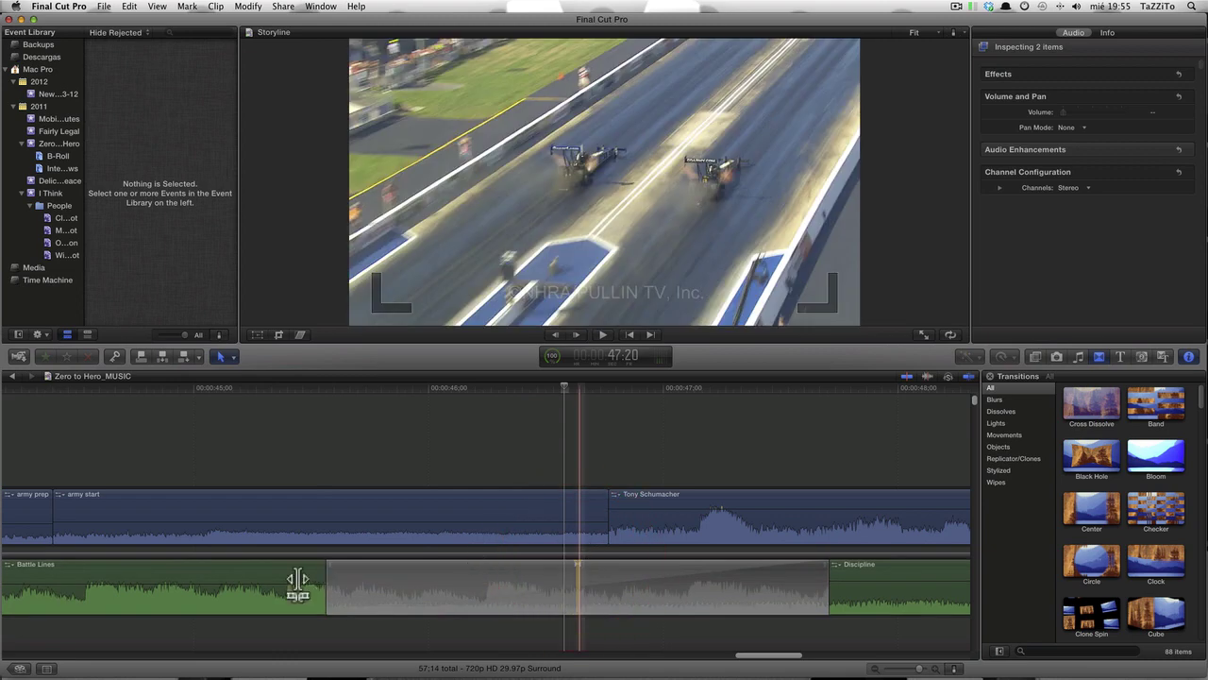
{"action": "key", "text": "space"}
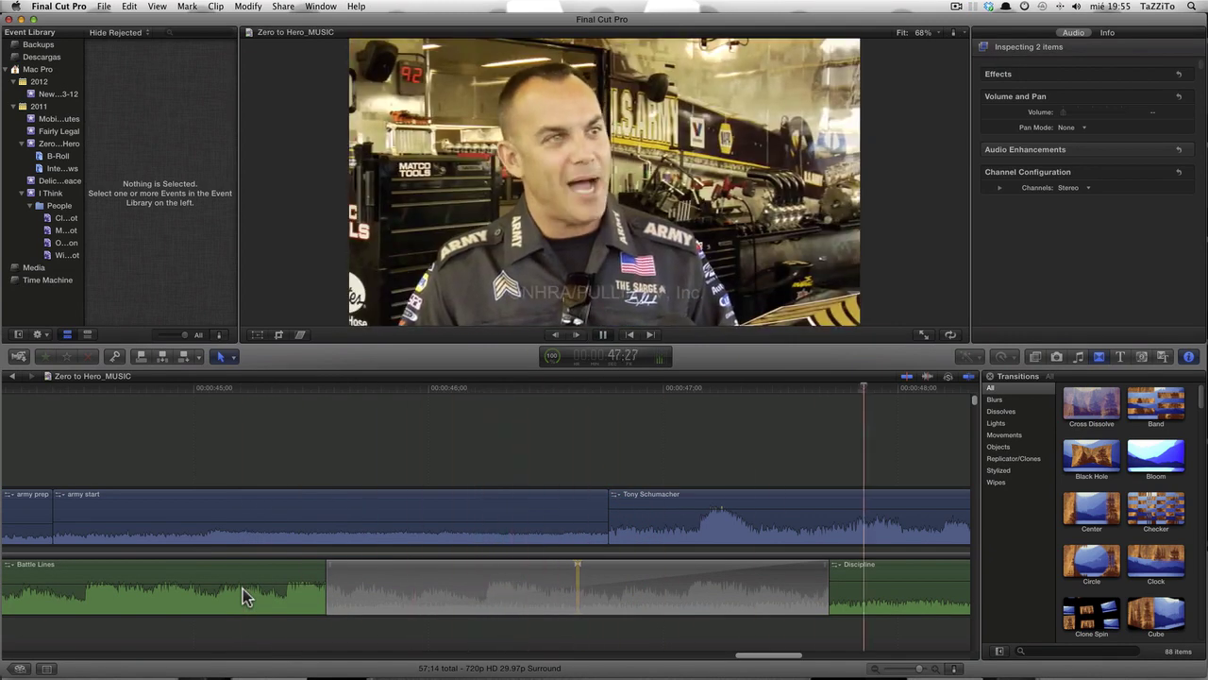
{"action": "key", "text": "space"}
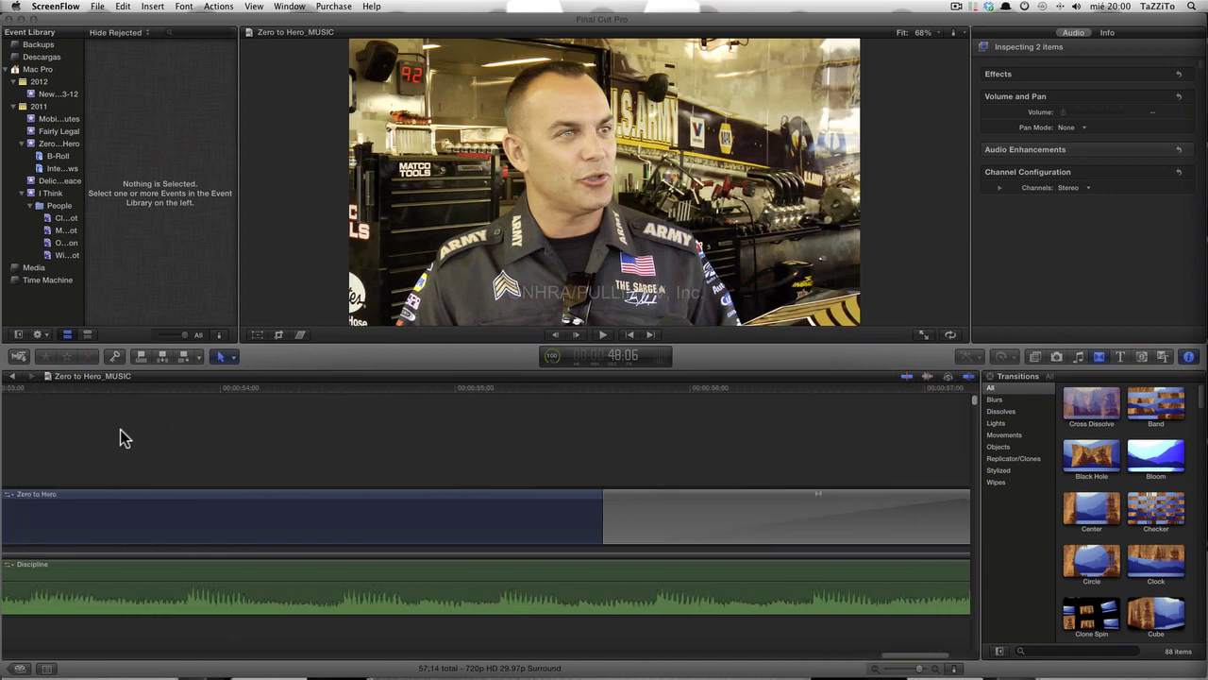
Try trimming a few frames off Discipline's end, review it, then undo the trim.
{"action": "scroll", "coordinate": [120, 429], "scroll_direction": "right", "scroll_amount": 5}
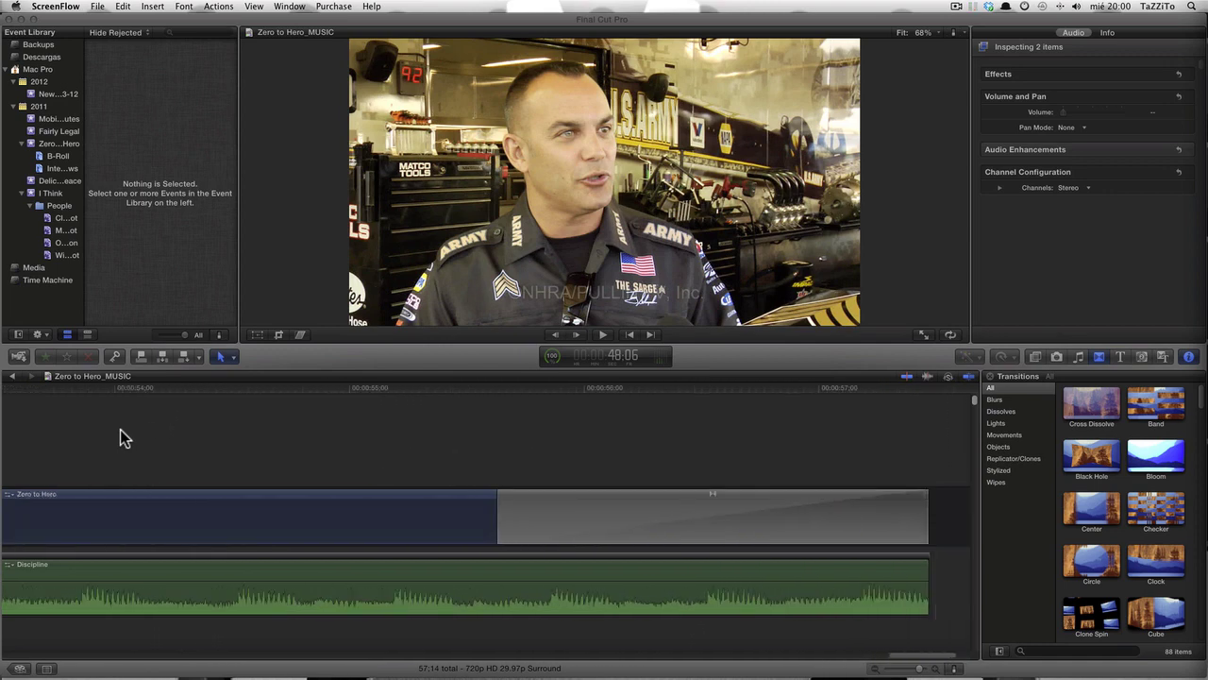
{"action": "left_click", "coordinate": [573, 602]}
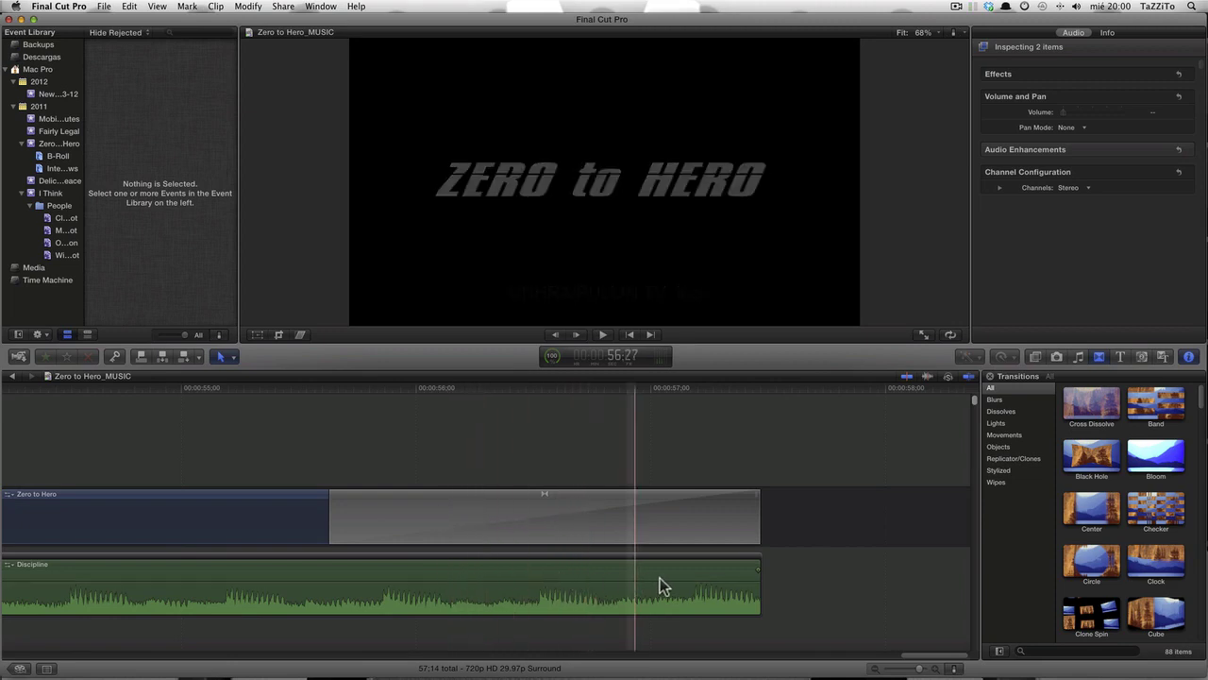
{"action": "left_click", "coordinate": [759, 571]}
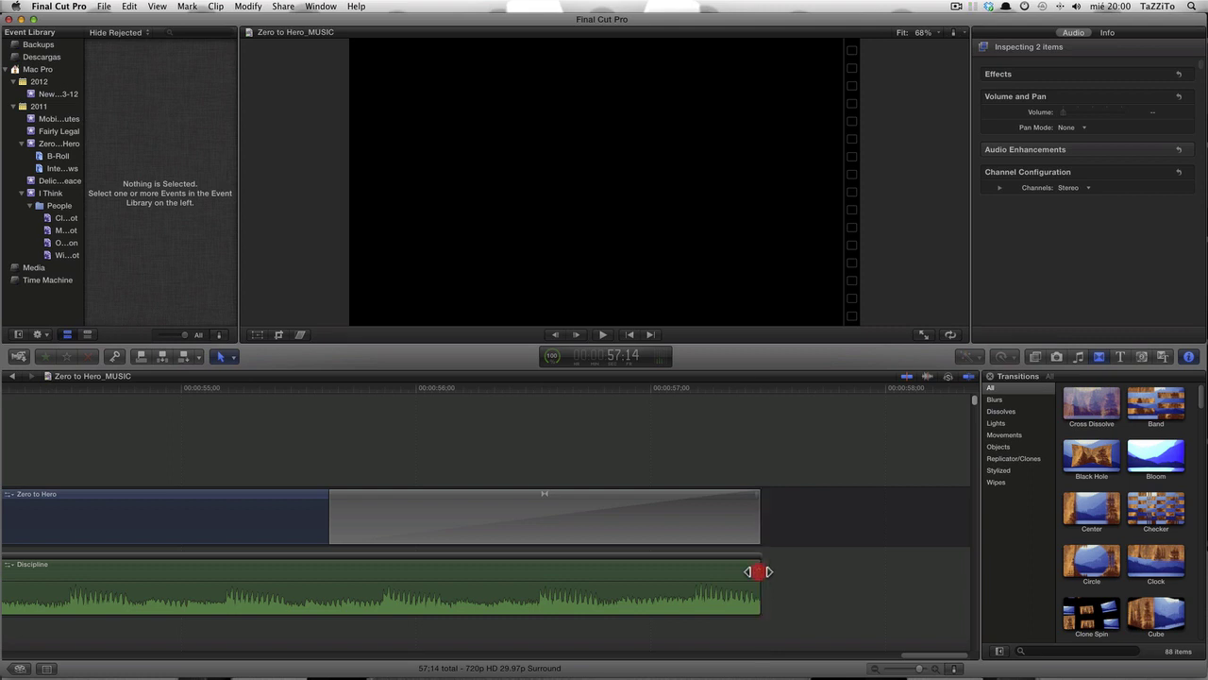
{"action": "left_click_drag", "start_coordinate": [759, 571], "coordinate": [645, 566]}
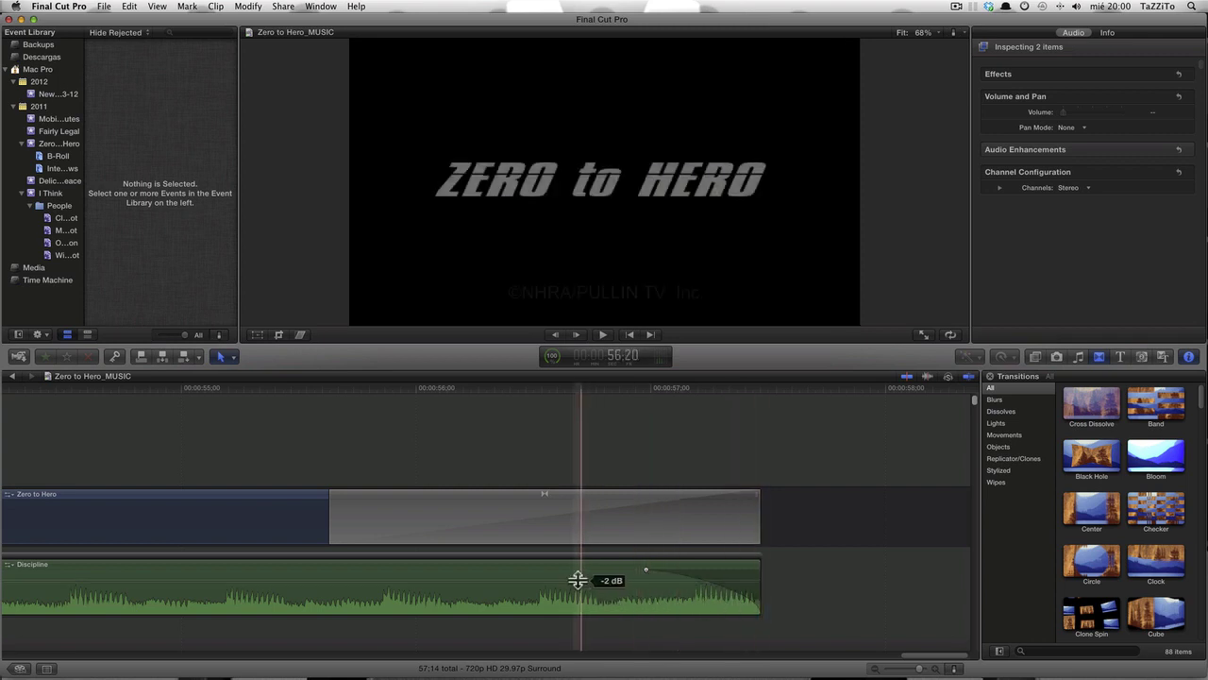
{"action": "key", "text": "space"}
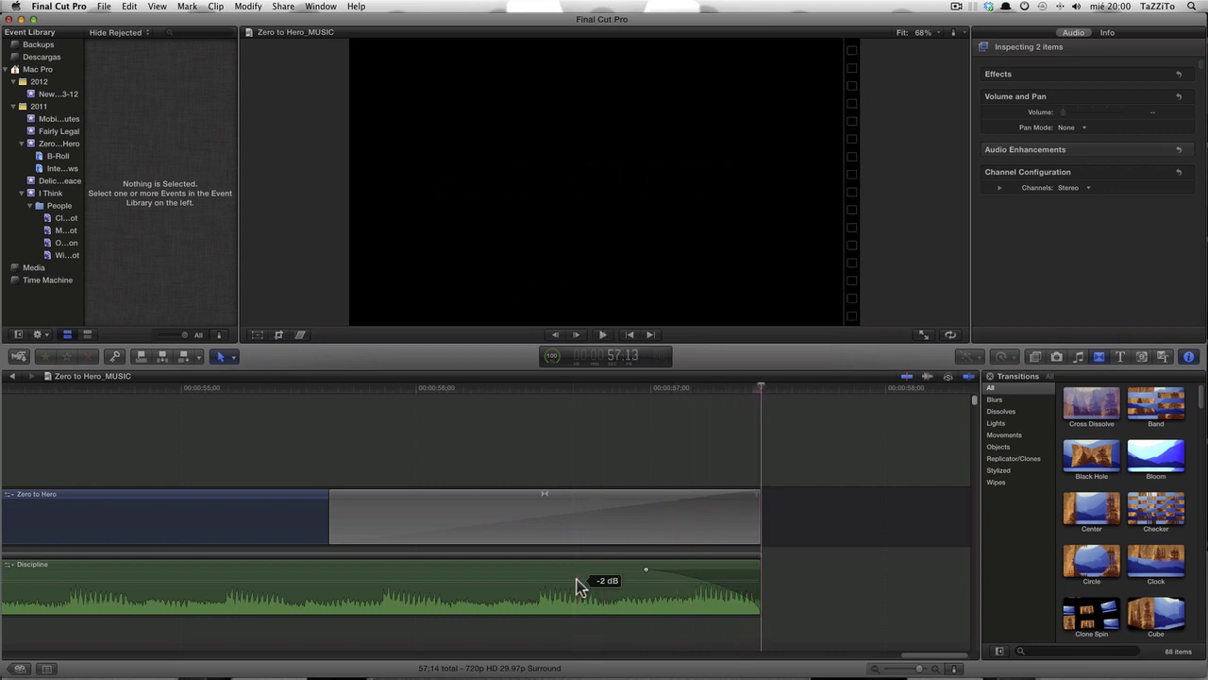
{"action": "key", "text": "super+z"}
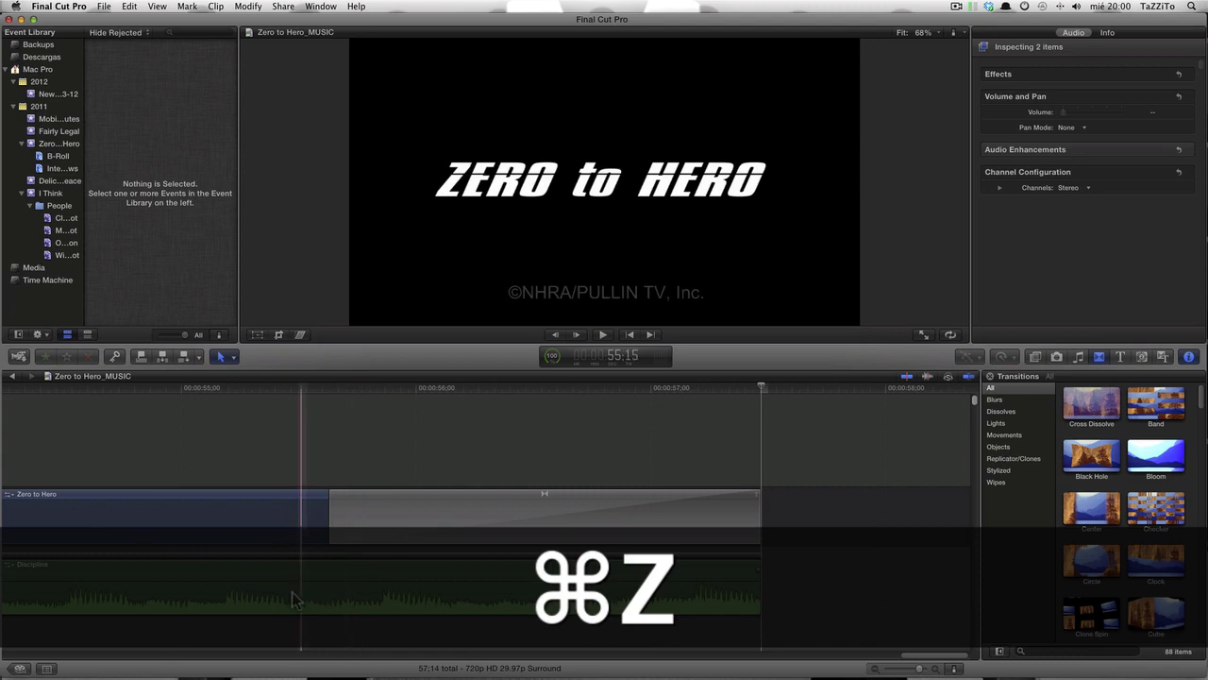
{"action": "key", "text": "space"}
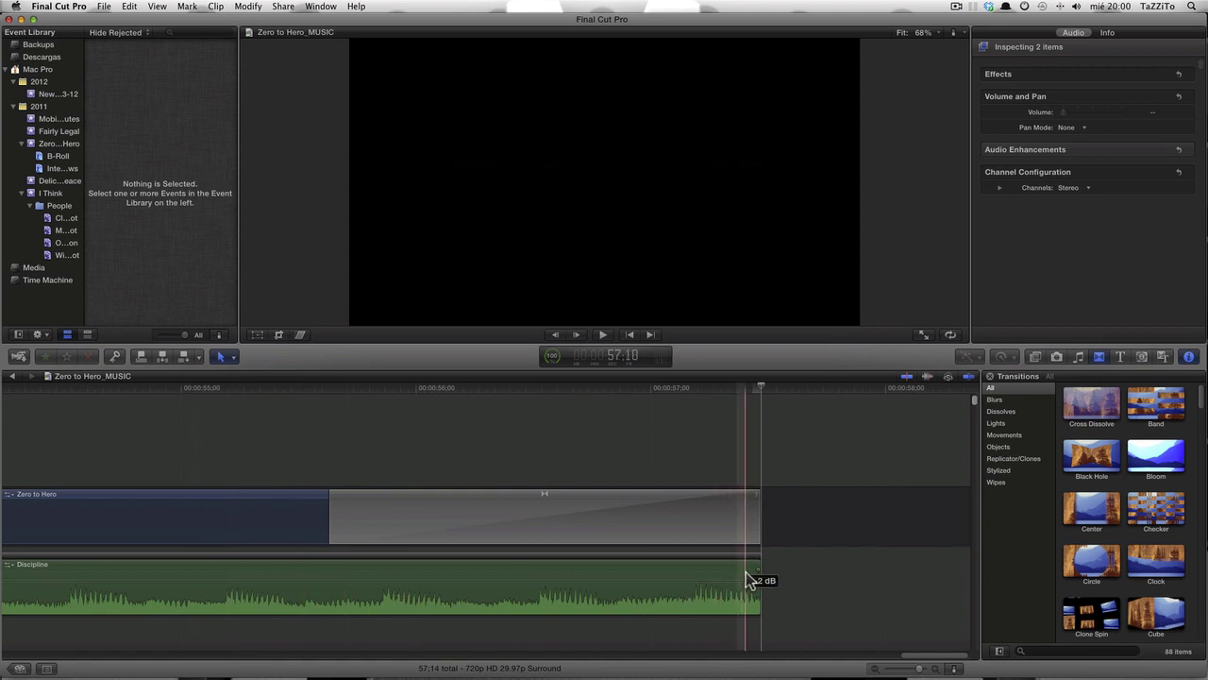
Give Discipline a fade-out of about 00:00:01;13 at its end and preview it.
{"action": "mouse_move", "coordinate": [758, 569]}
{"action": "left_mouse_down"}
{"action": "mouse_move", "coordinate": [285, 529]}
{"action": "mouse_move", "coordinate": [324, 534]}
{"action": "left_mouse_up"}
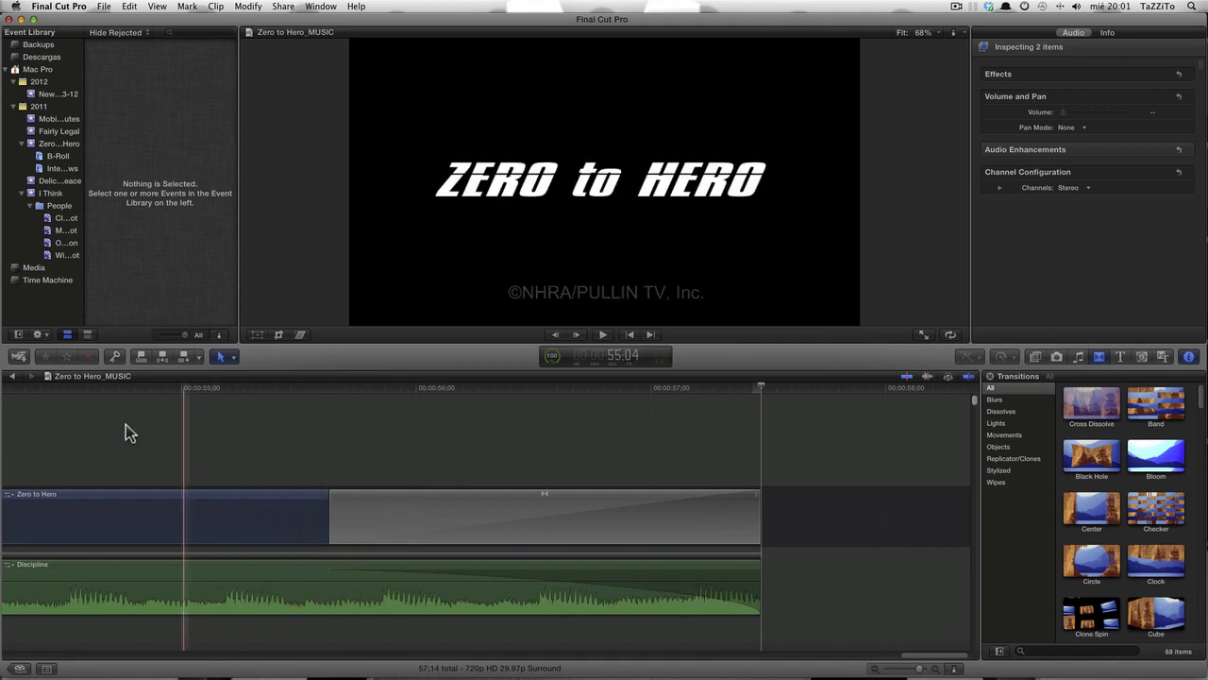
{"action": "key", "text": "space"}
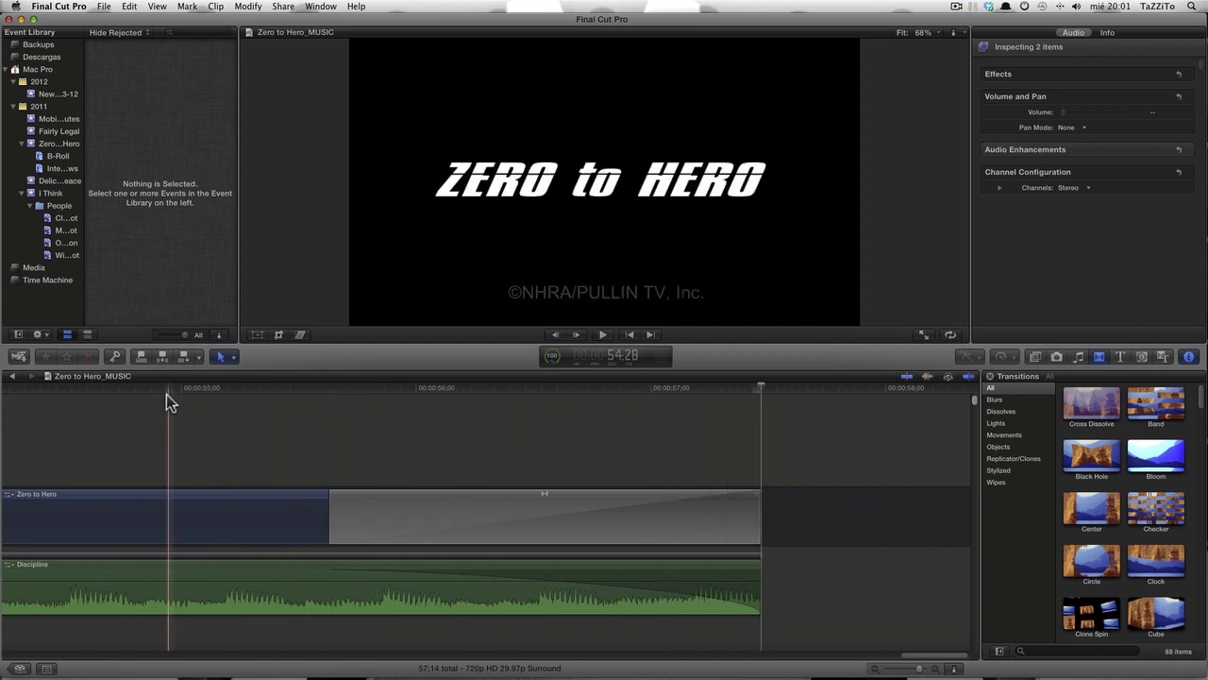
{"action": "key", "text": "Home"}
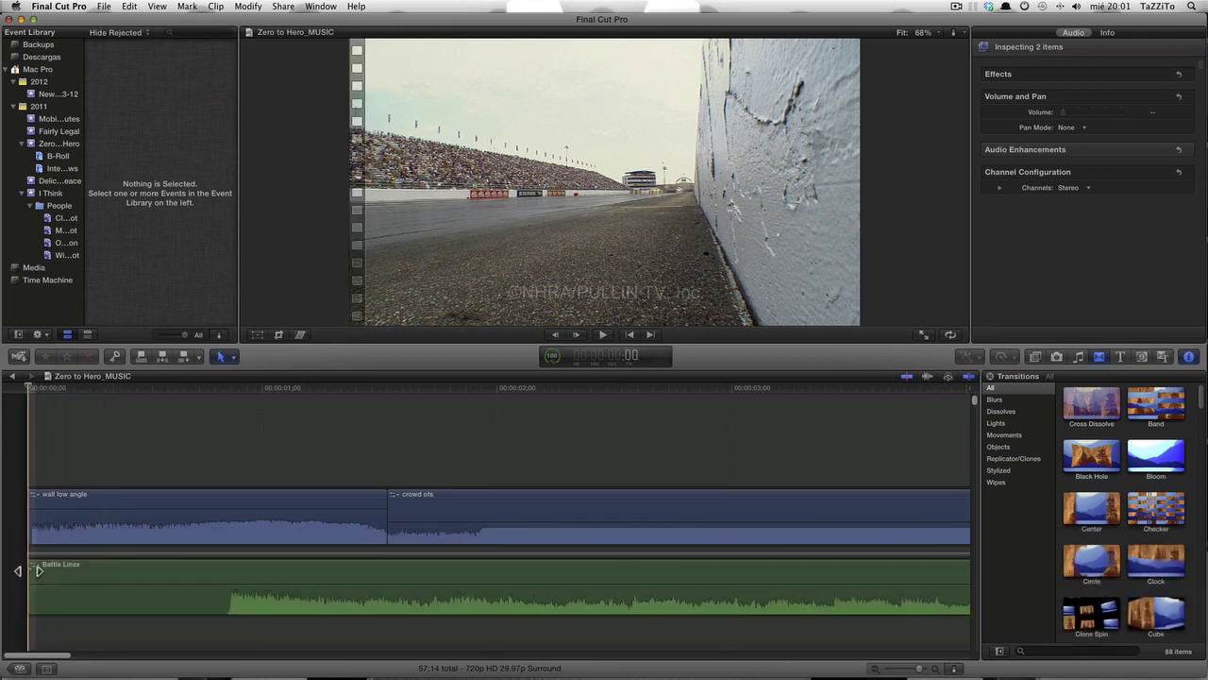
Fade in Battle Lines over its first 22 frames (+00:00:00;22) and preview.
{"action": "left_click_drag", "start_coordinate": [38, 570], "coordinate": [393, 565]}
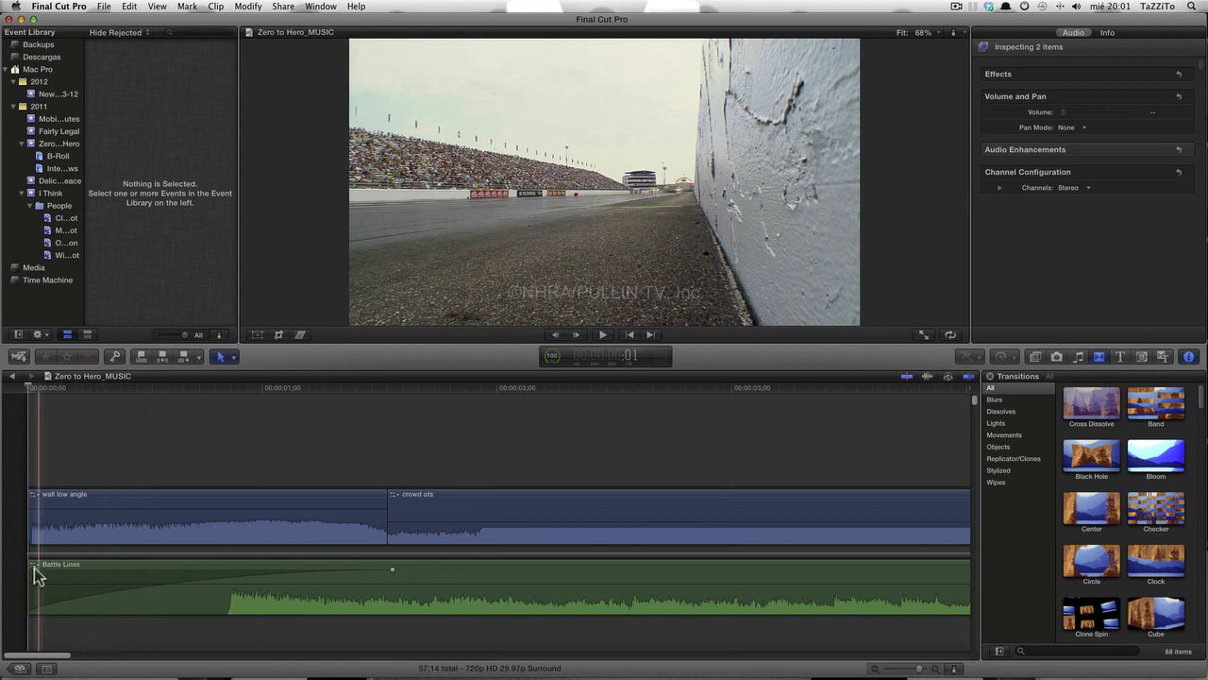
{"action": "key", "text": "space"}
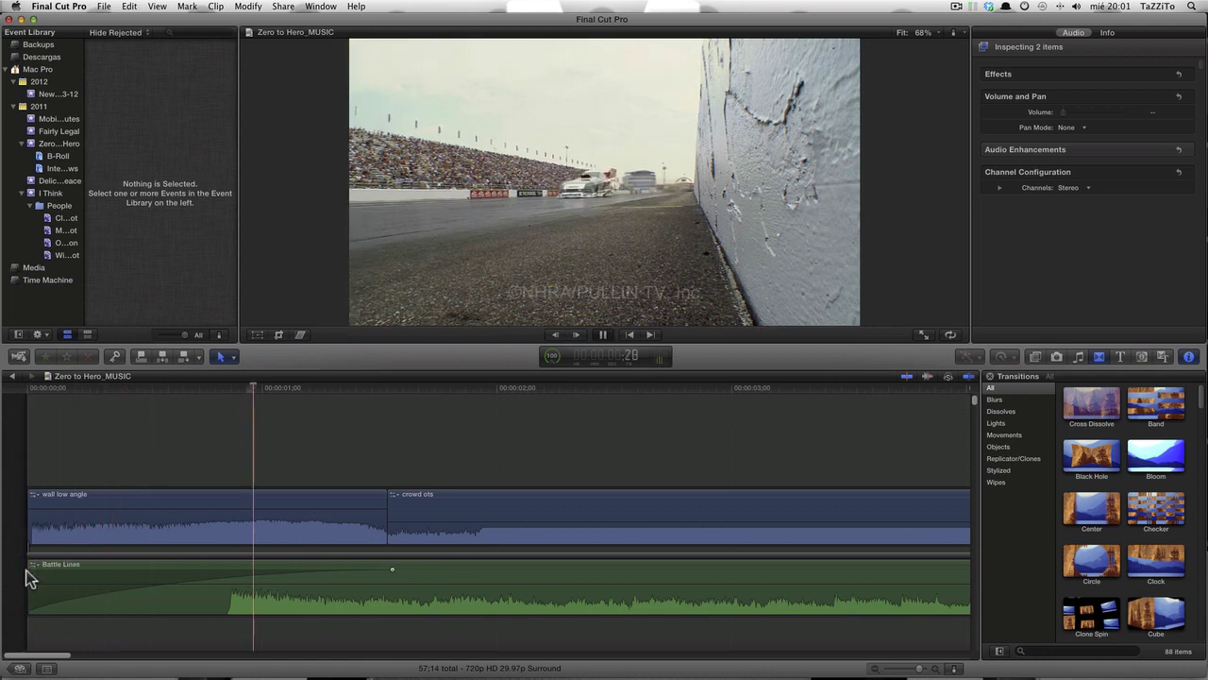
{"action": "key", "text": "space"}
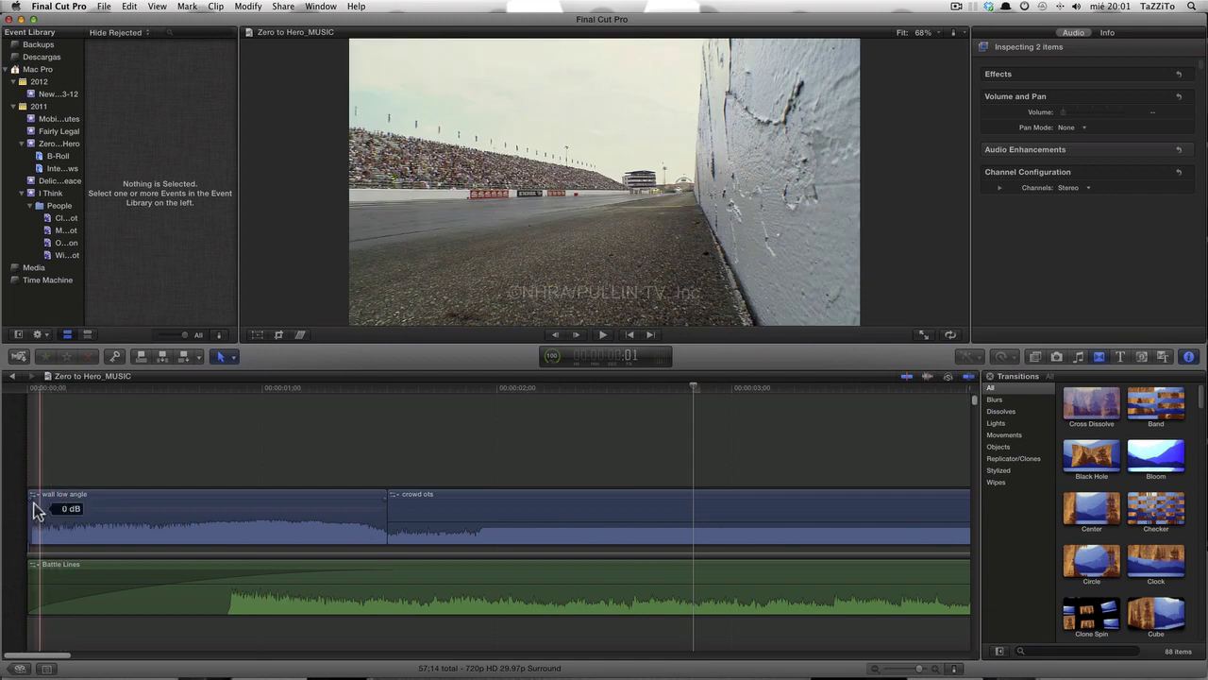
Add a 9-frame fade-in (+00:00:00;09) to wall low angle and replay the opening.
{"action": "left_click_drag", "start_coordinate": [31, 501], "coordinate": [303, 518]}
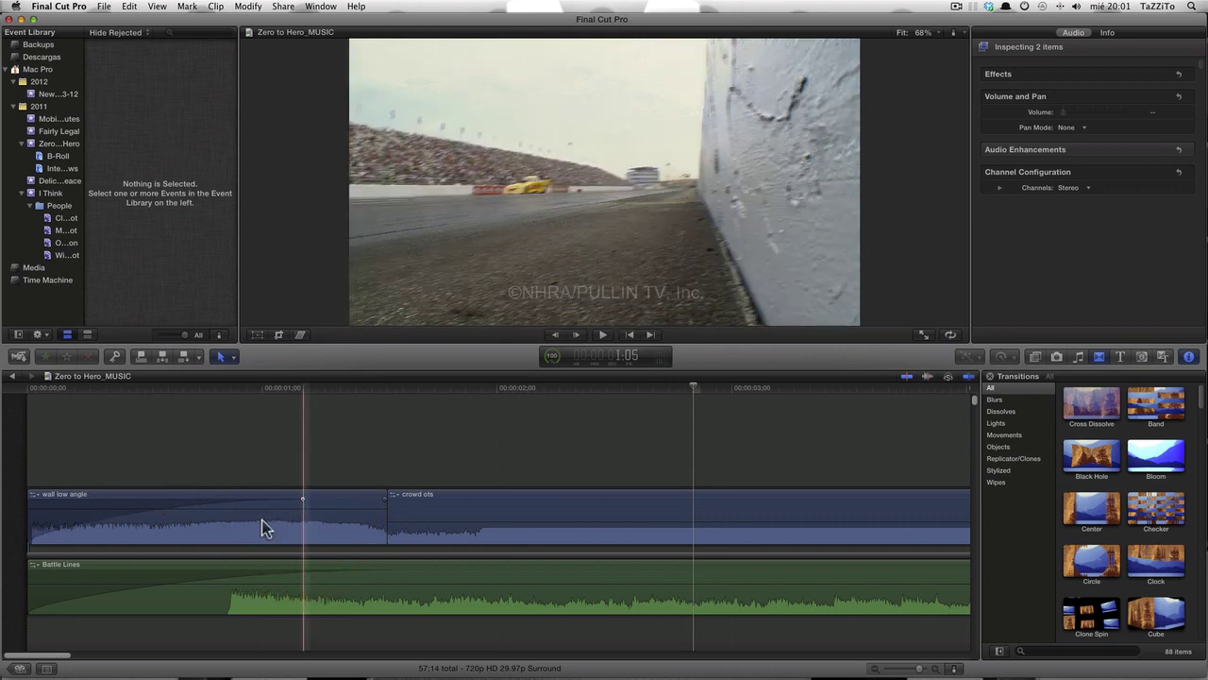
{"action": "key", "text": "Home"}
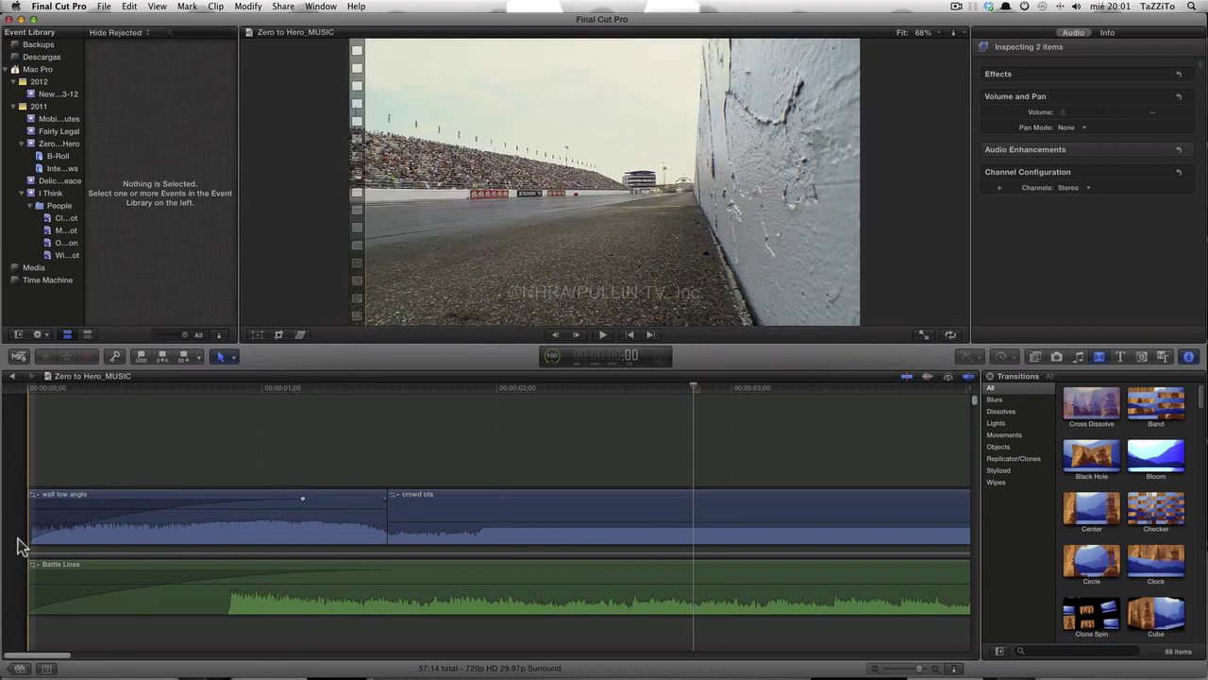
{"action": "key", "text": "space"}
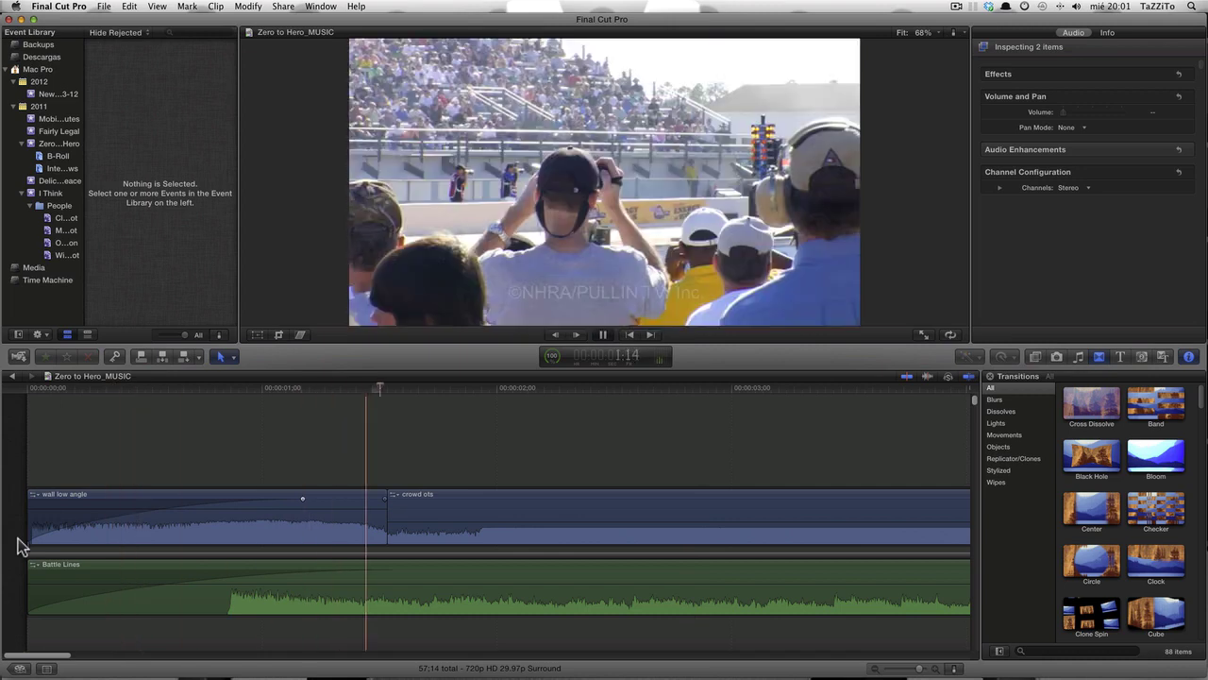
{"action": "key", "text": "space"}
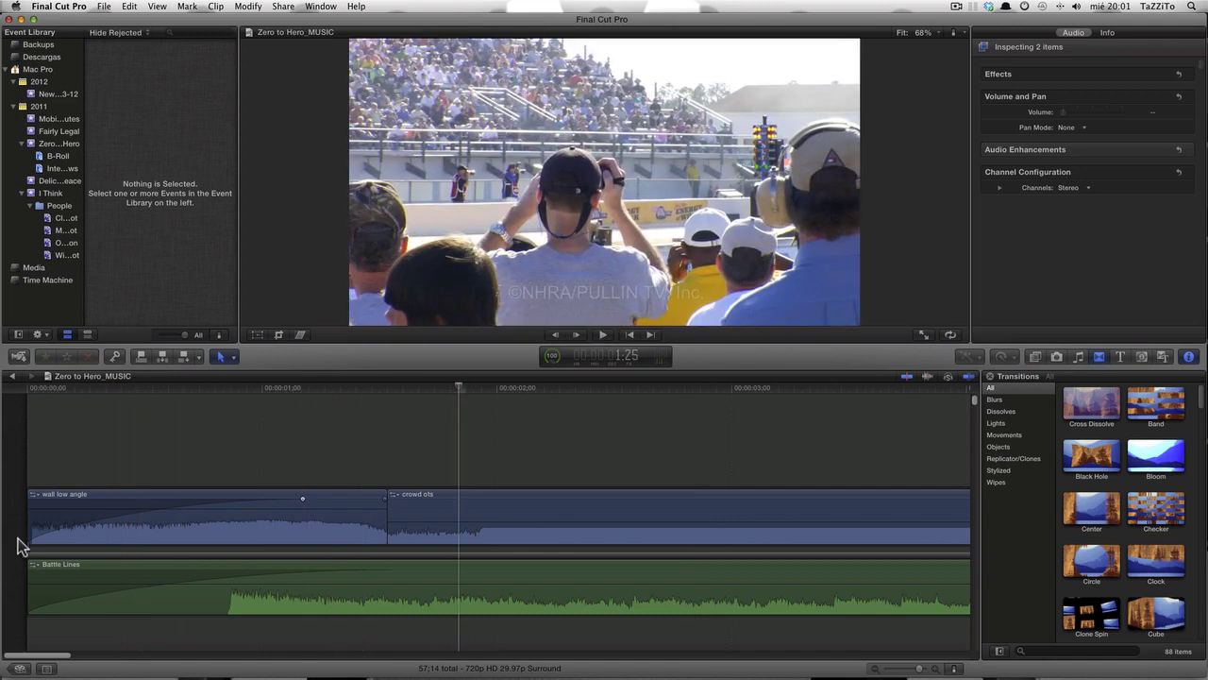